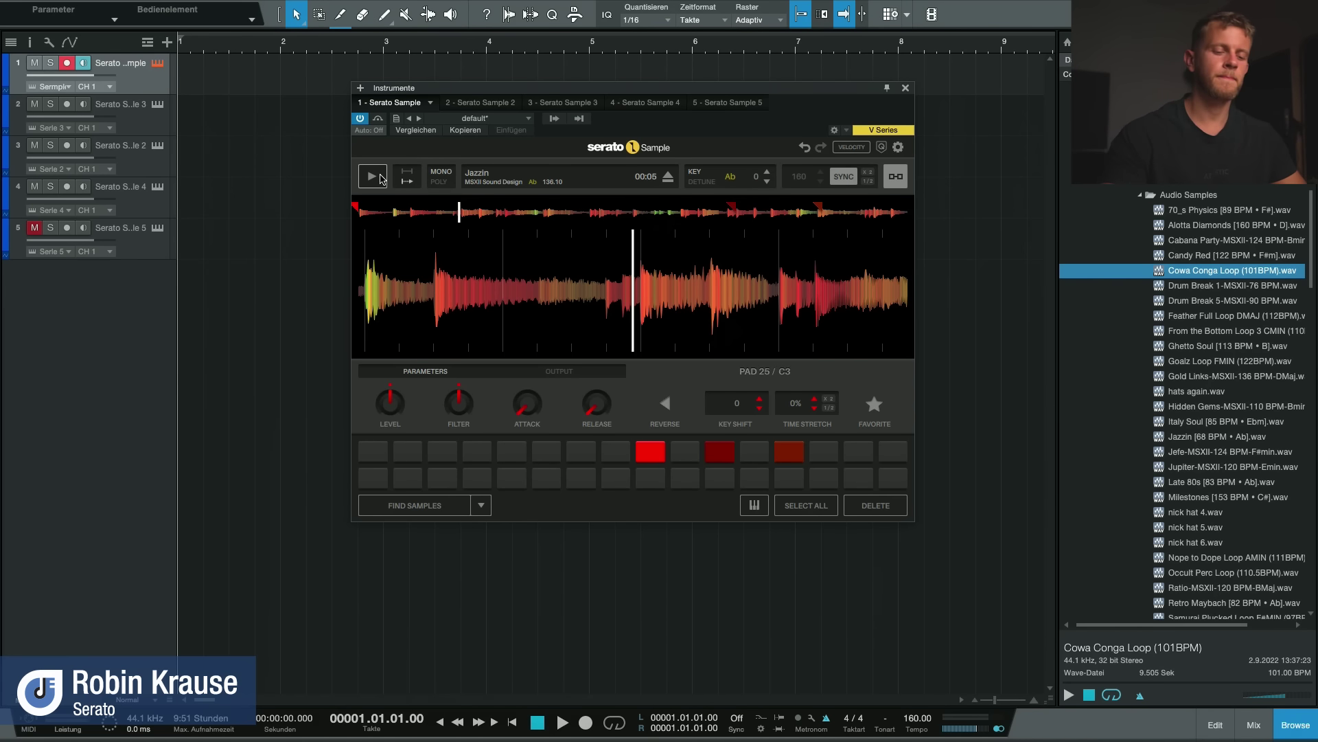
# Step: Audition the assigned cue pads of the Jazzin sample and stop playback
pyautogui.click(658, 459)
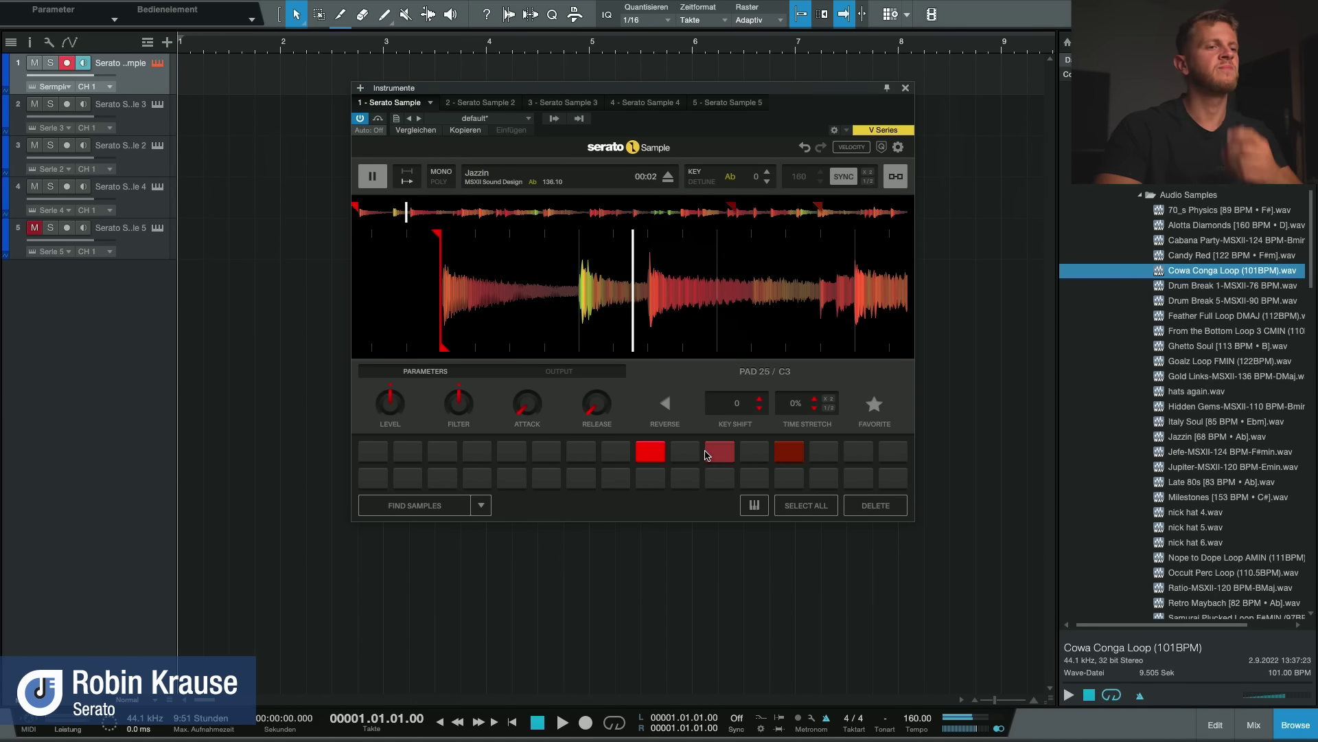
pyautogui.click(651, 454)
pyautogui.click(721, 451)
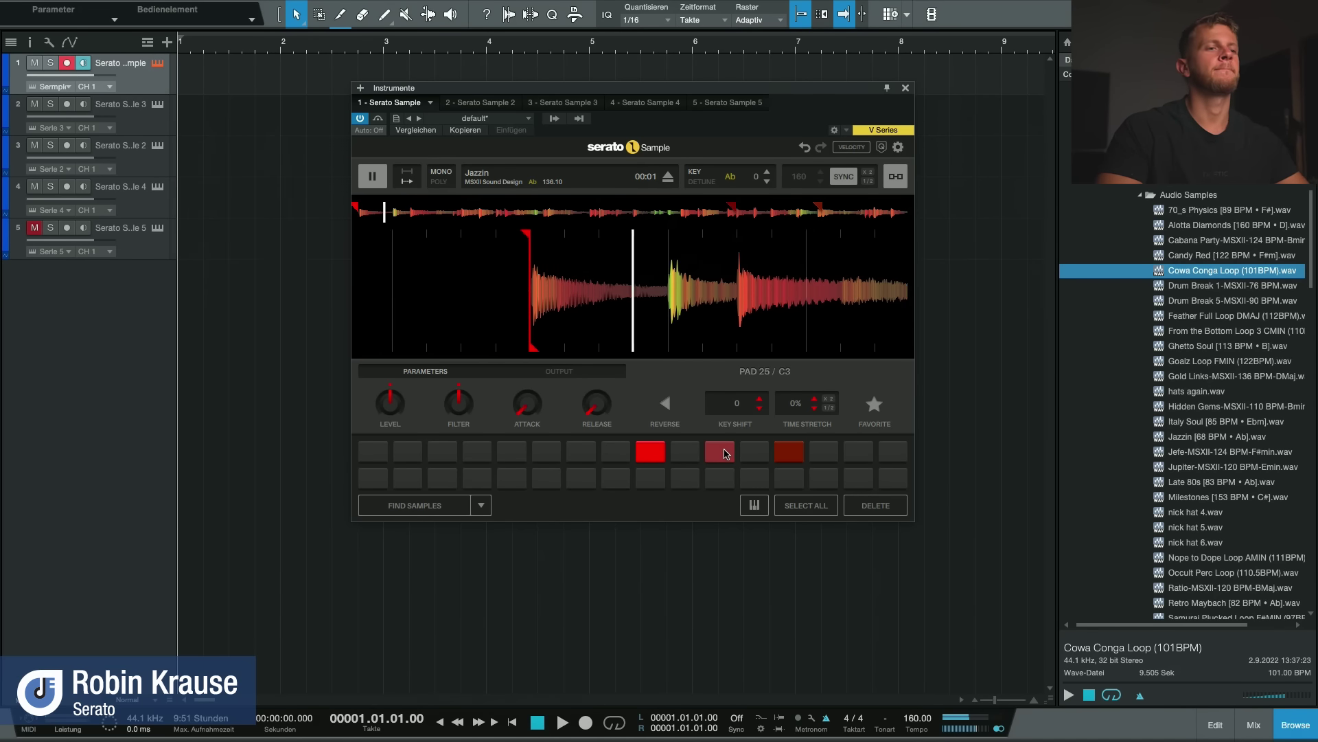
pyautogui.click(658, 458)
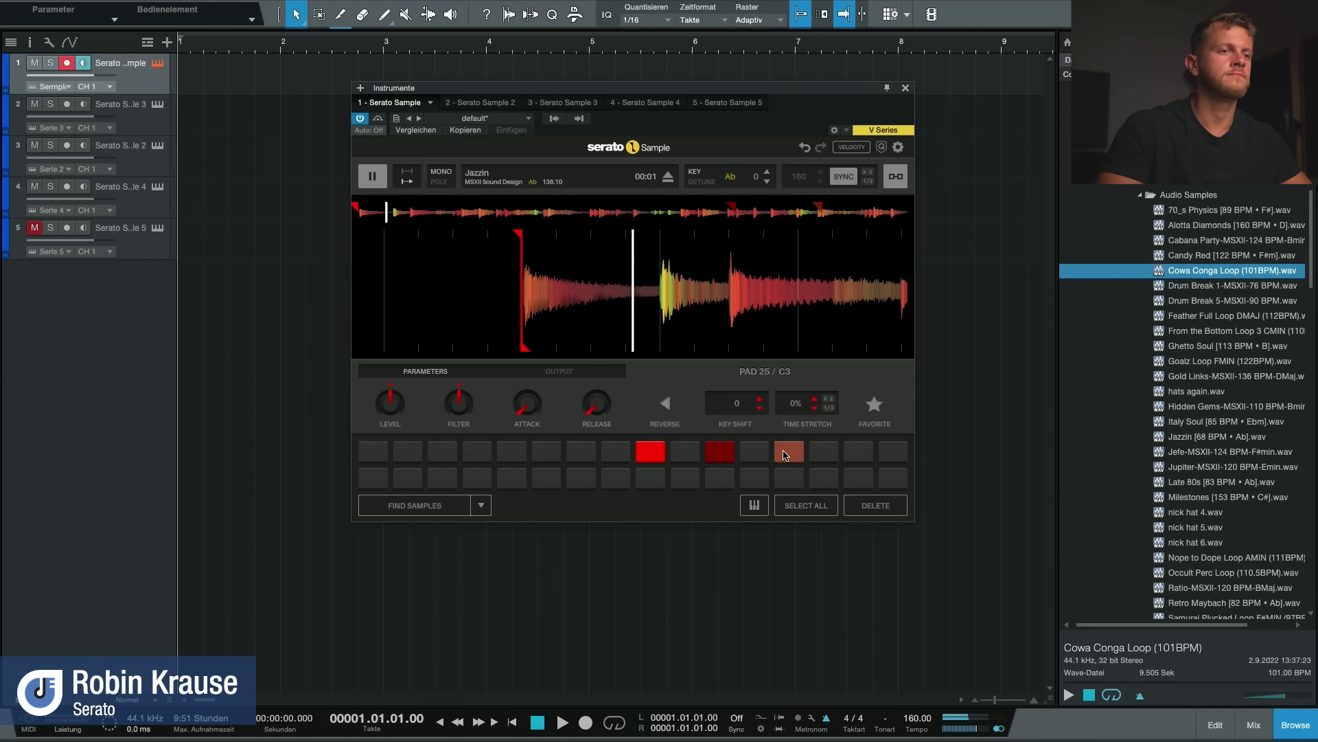
pyautogui.moveTo(471, 406)
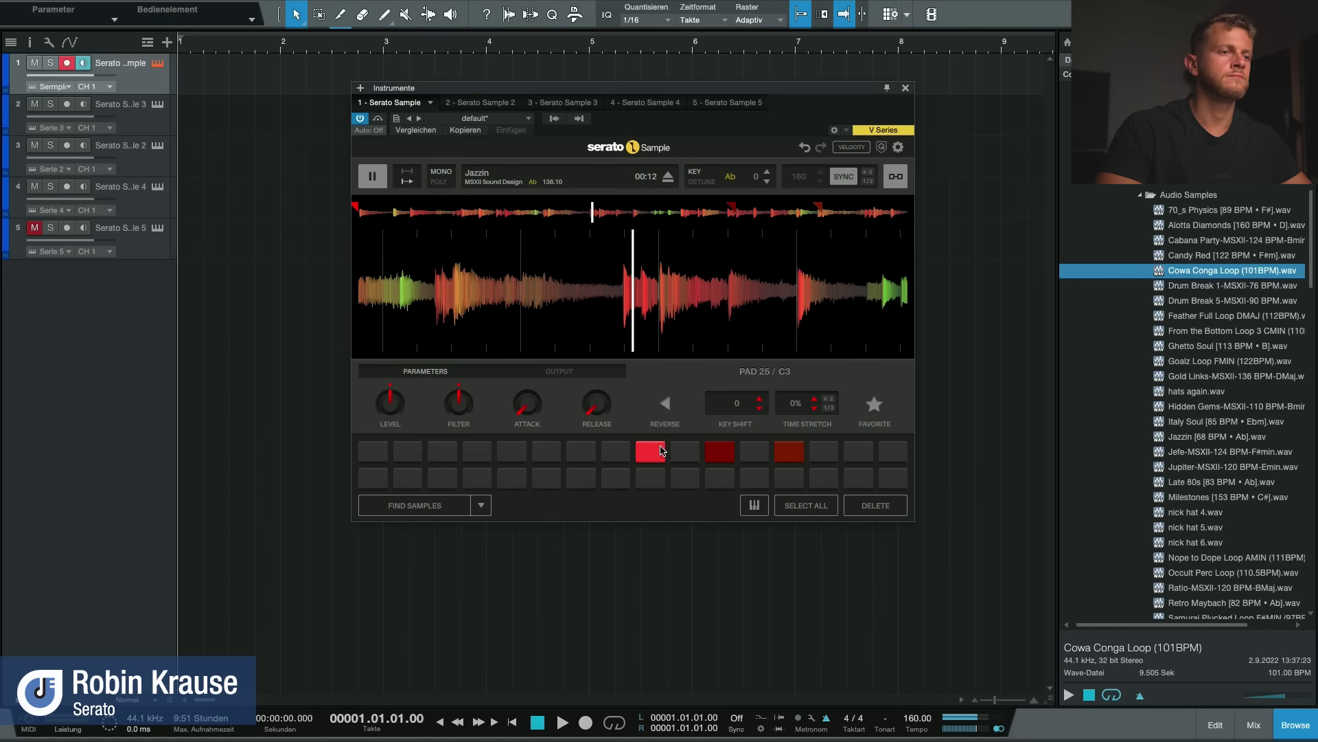
pyautogui.click(375, 175)
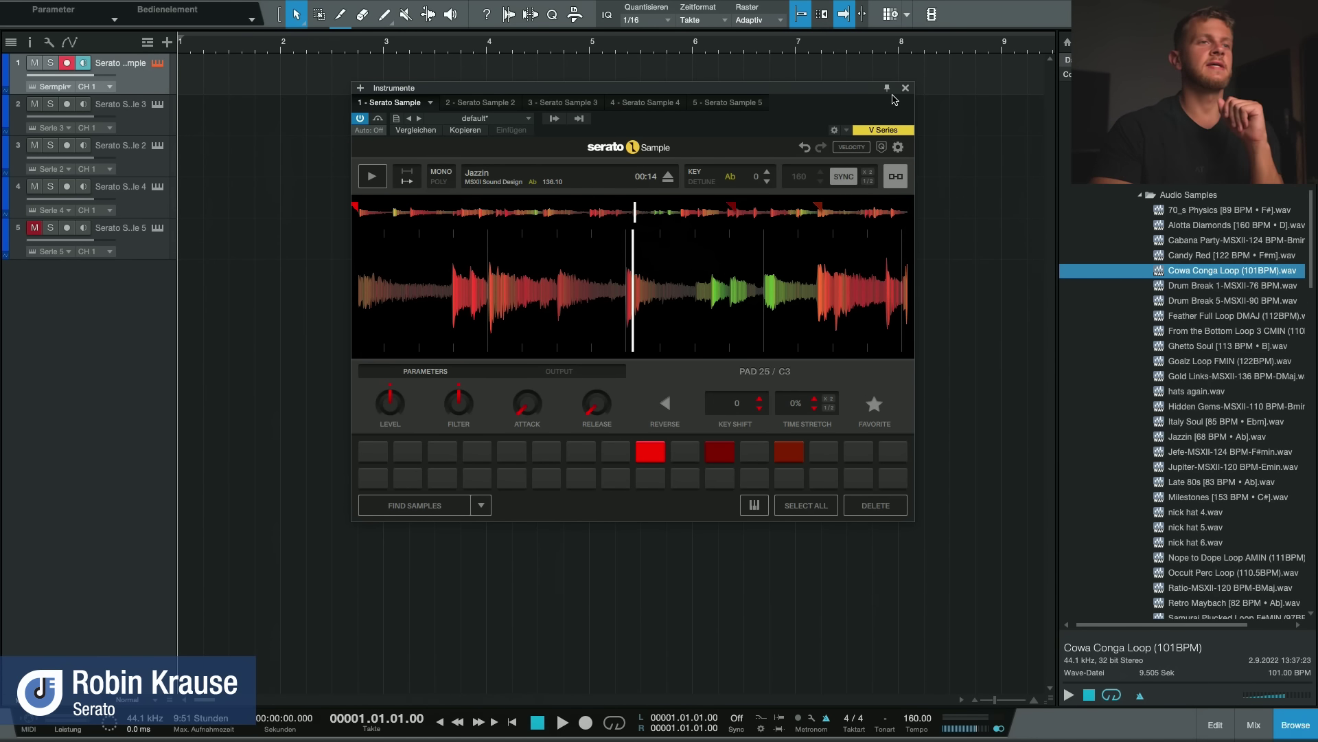
# Step: Play a short stretch of the Jazzin sample from the current playhead position and pause it
pyautogui.moveTo(841, 93)
pyautogui.mouseDown()
pyautogui.moveTo(864, 96)
pyautogui.moveTo(850, 88)
pyautogui.mouseUp()
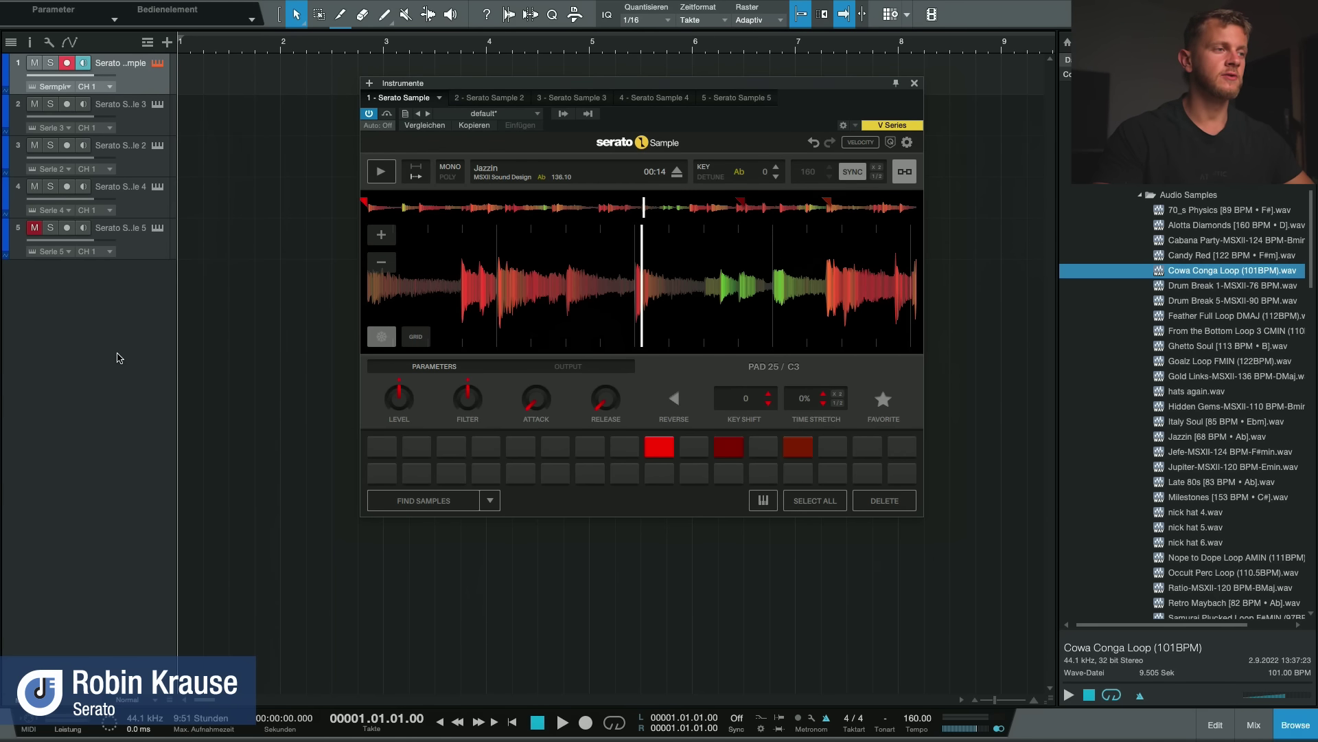
pyautogui.moveTo(482, 84); pyautogui.dragTo(455, 78)
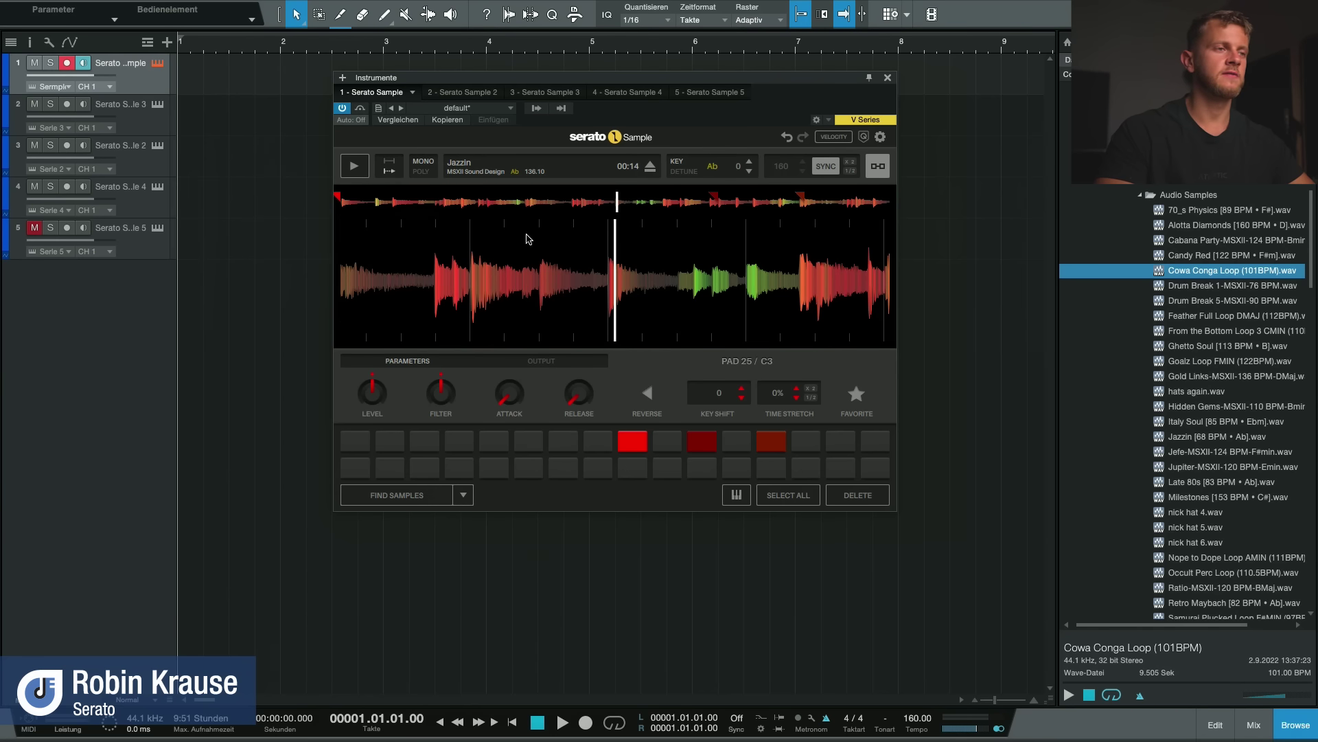
pyautogui.click(354, 167)
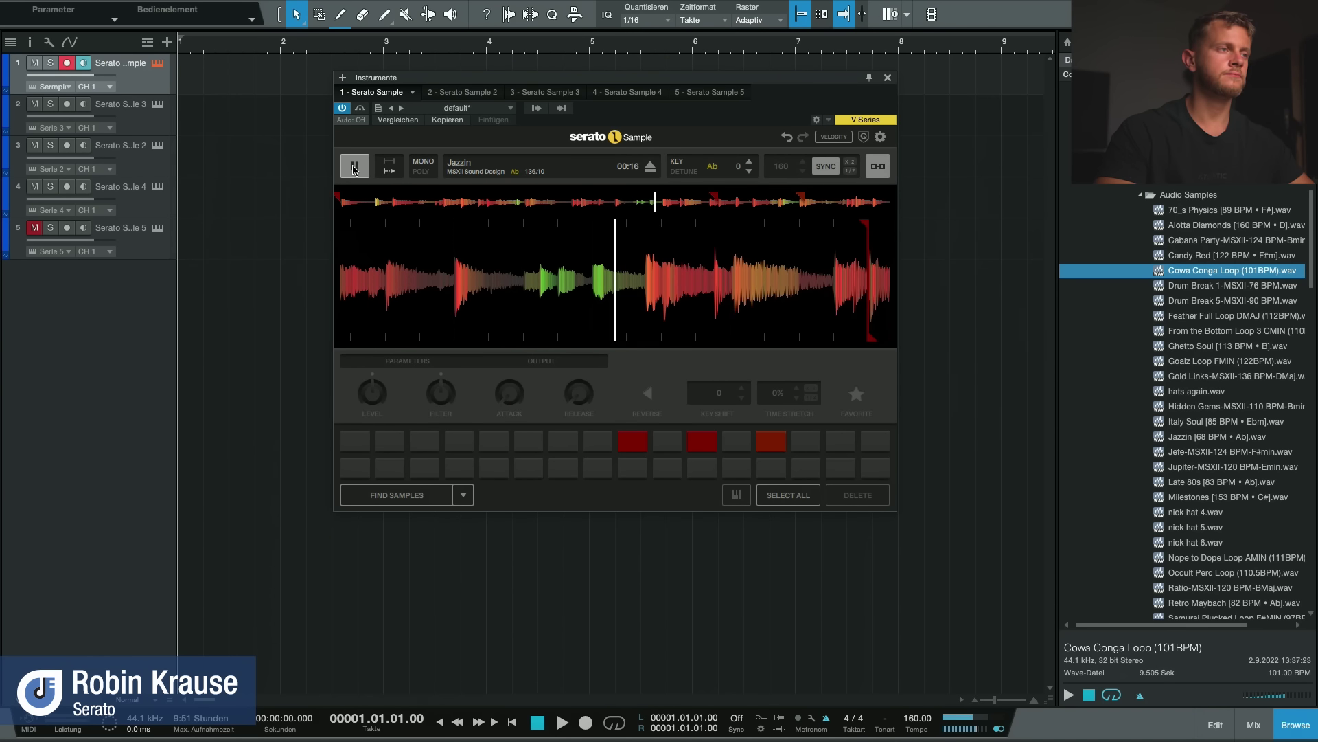
pyautogui.click(355, 169)
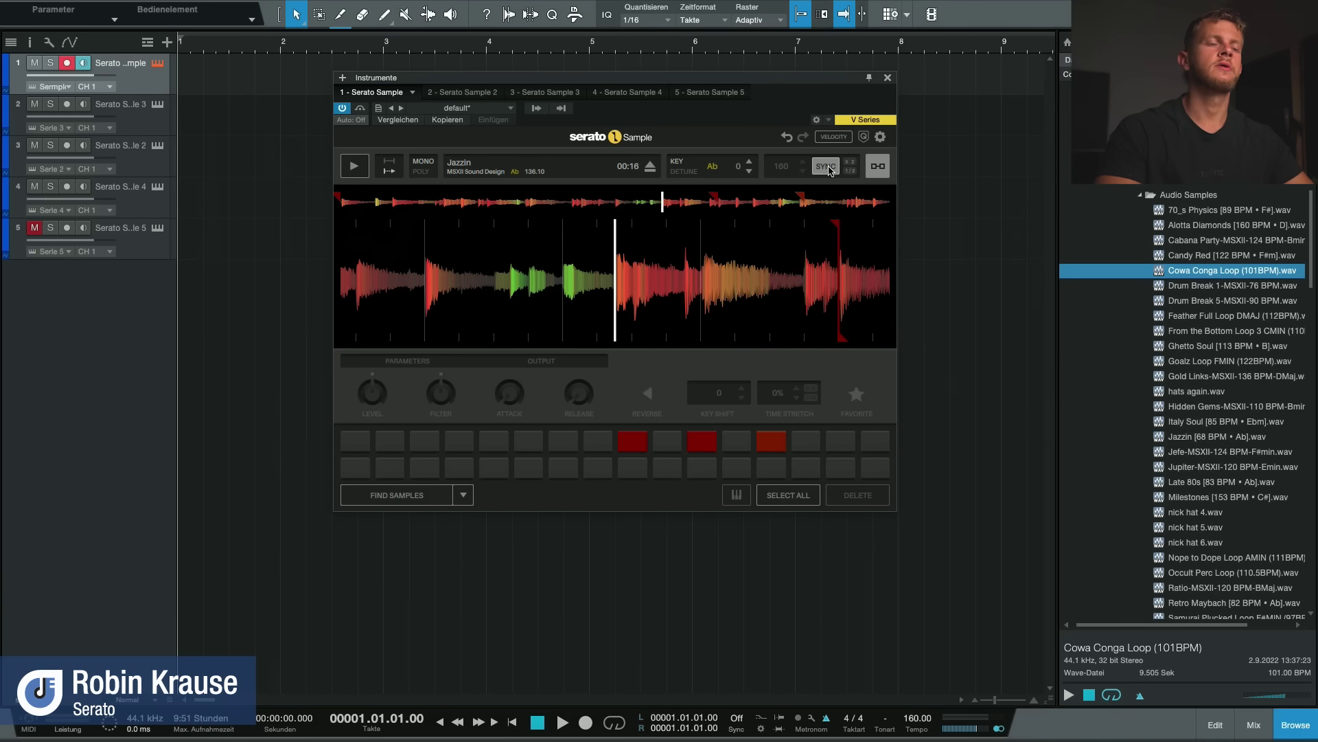
# Step: Zoom the Jazzin waveform in and out to examine its transients and cue markers at several magnifications
pyautogui.click(878, 168)
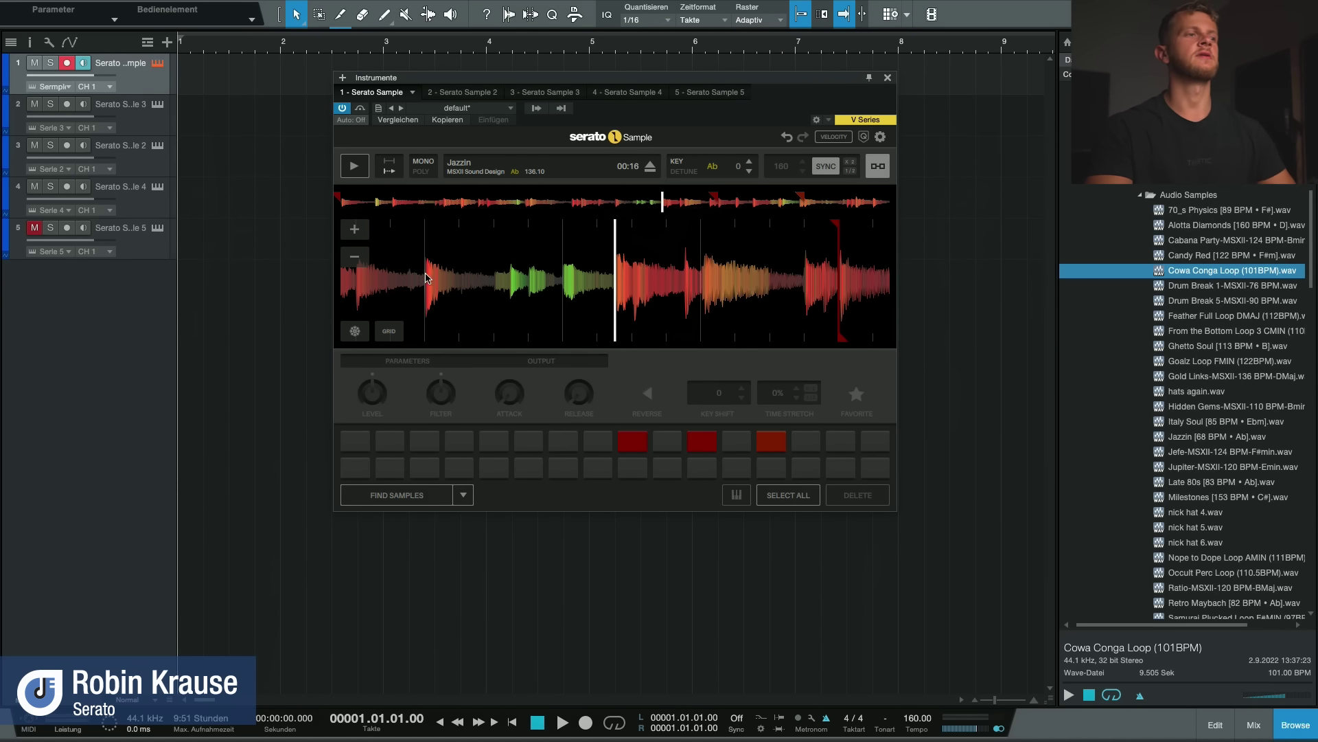
pyautogui.click(362, 239)
pyautogui.click(358, 256)
pyautogui.click(360, 255)
pyautogui.click(359, 238)
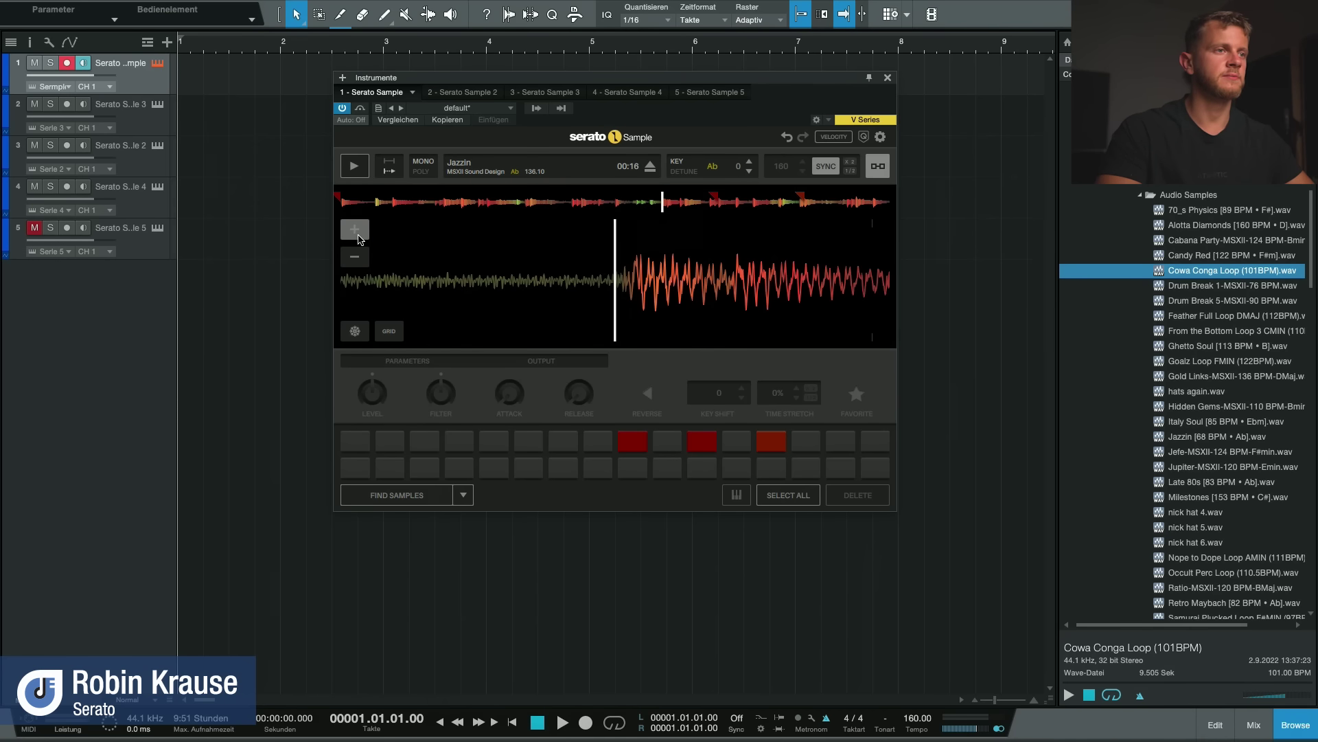
pyautogui.click(361, 256)
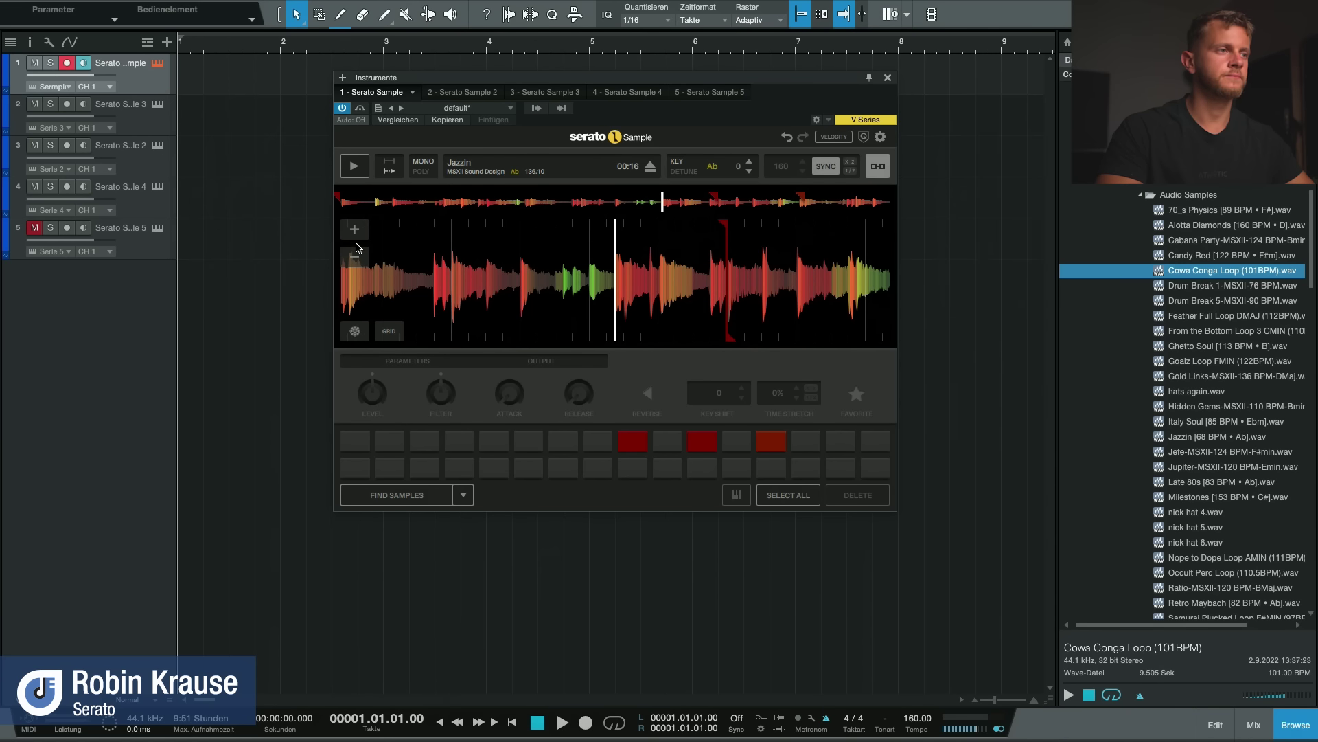
pyautogui.click(359, 239)
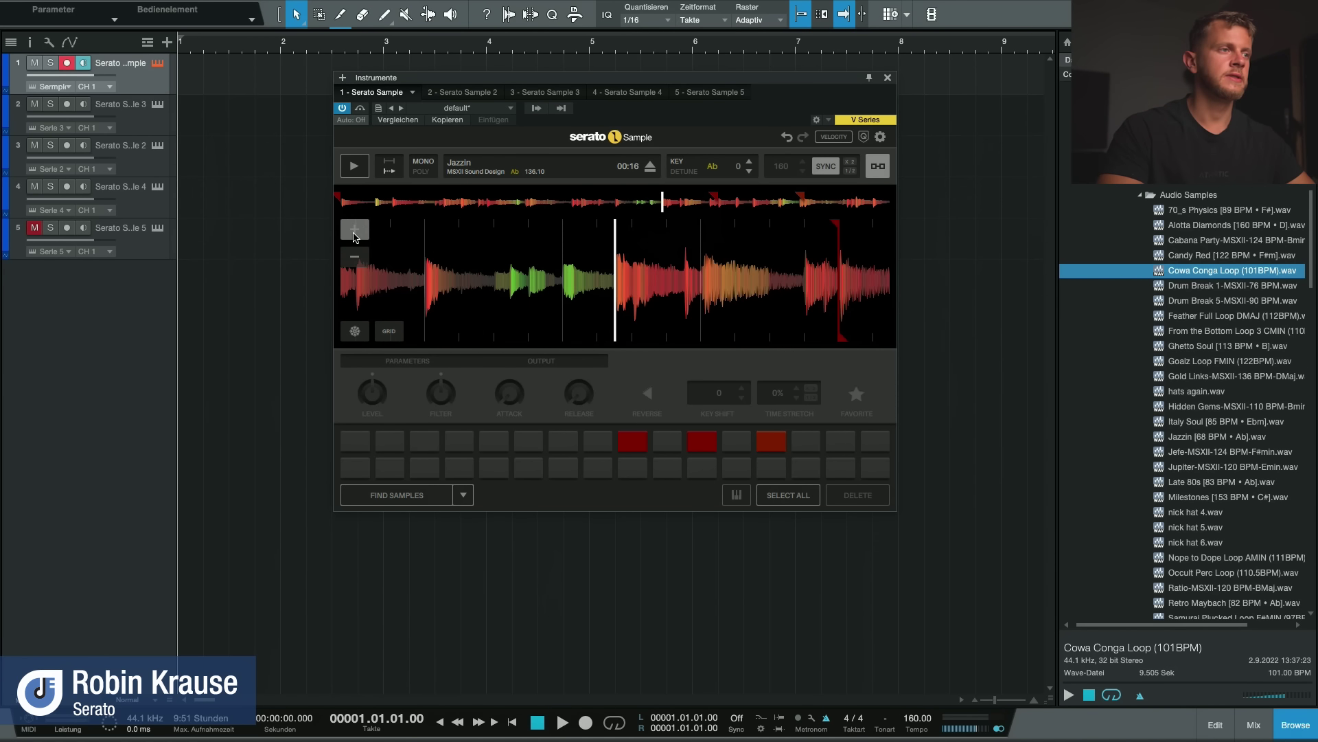
pyautogui.click(359, 256)
pyautogui.click(359, 256)
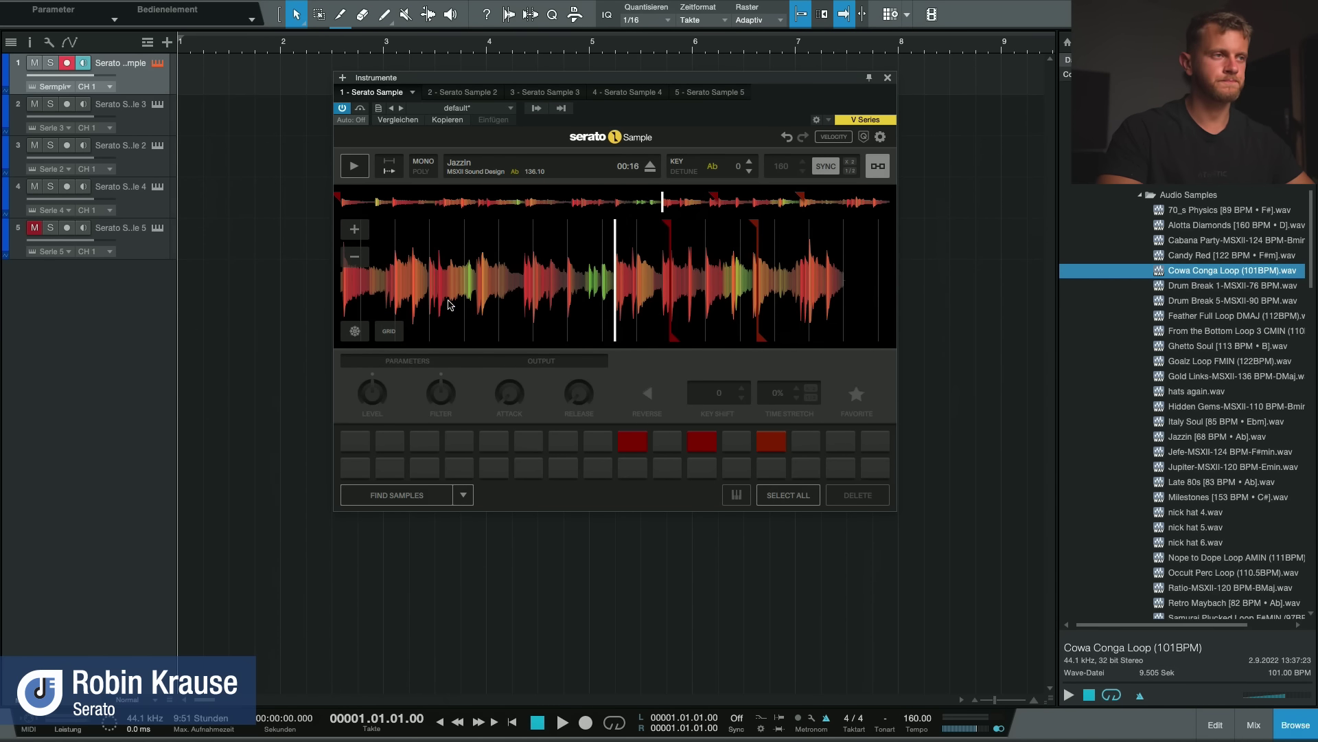
pyautogui.click(358, 256)
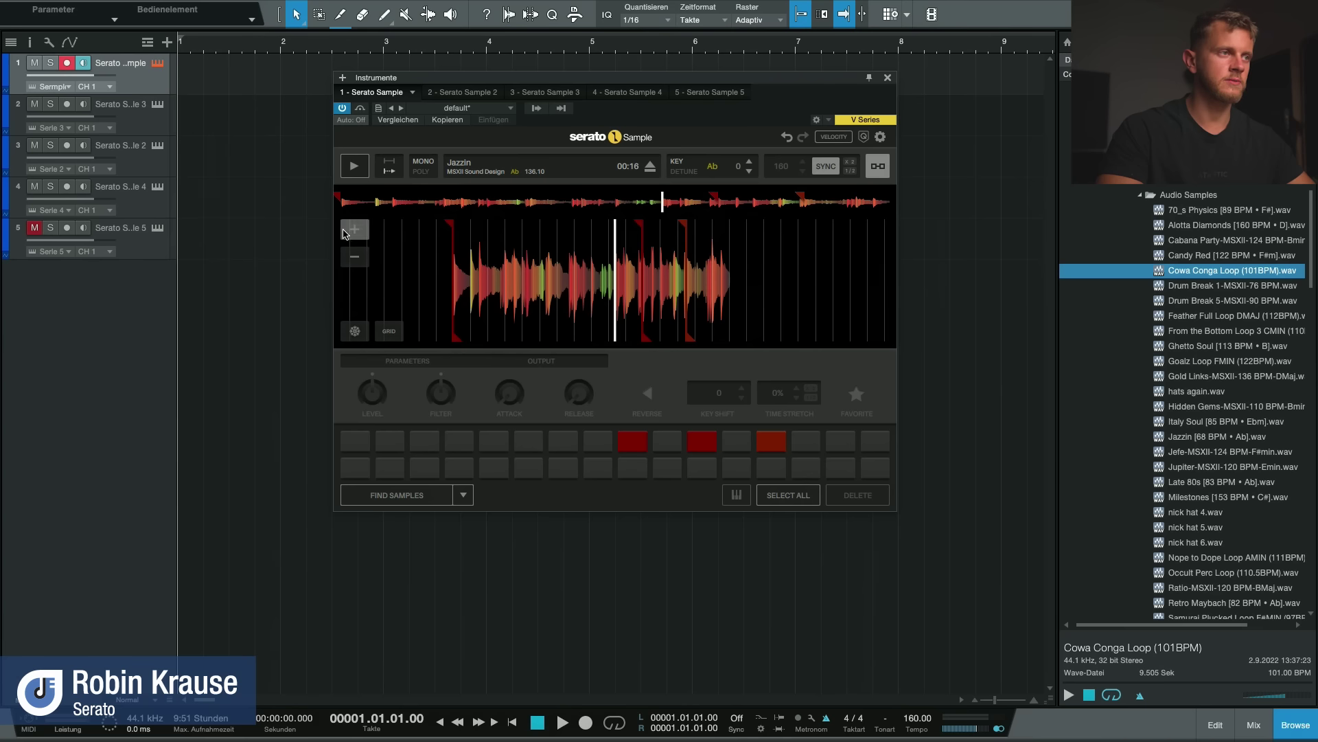
pyautogui.click(354, 229)
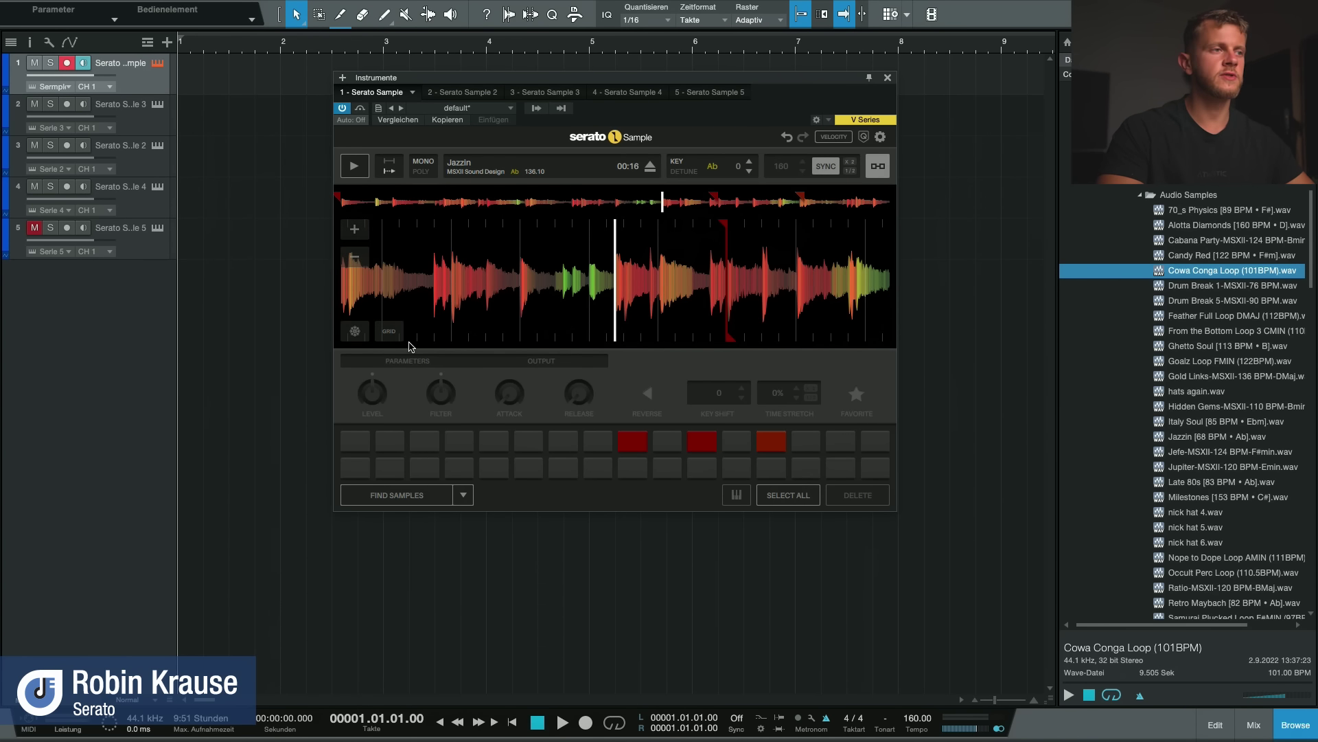
# Step: Toggle the beat grid of the Jazzin waveform off and on to compare the views
pyautogui.click(390, 332)
pyautogui.click(390, 332)
pyautogui.click(390, 332)
pyautogui.click(390, 332)
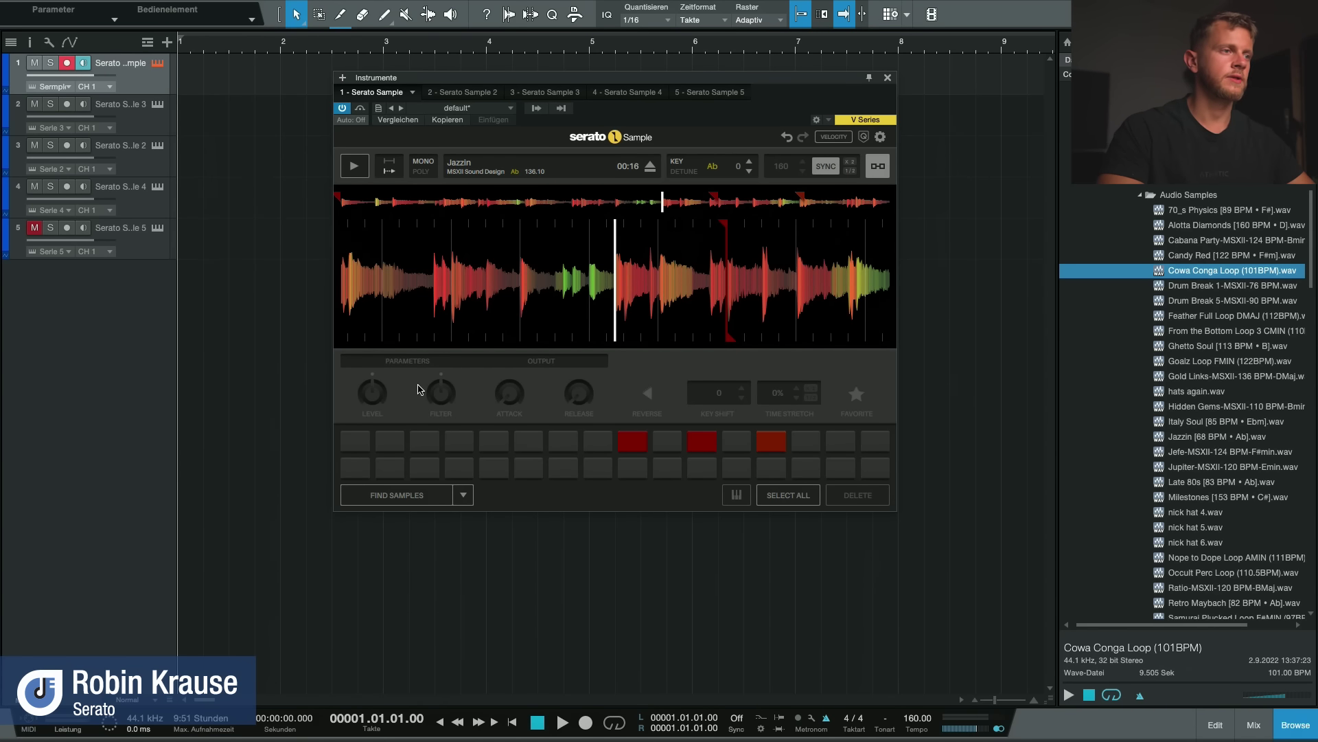
pyautogui.moveTo(450, 326)
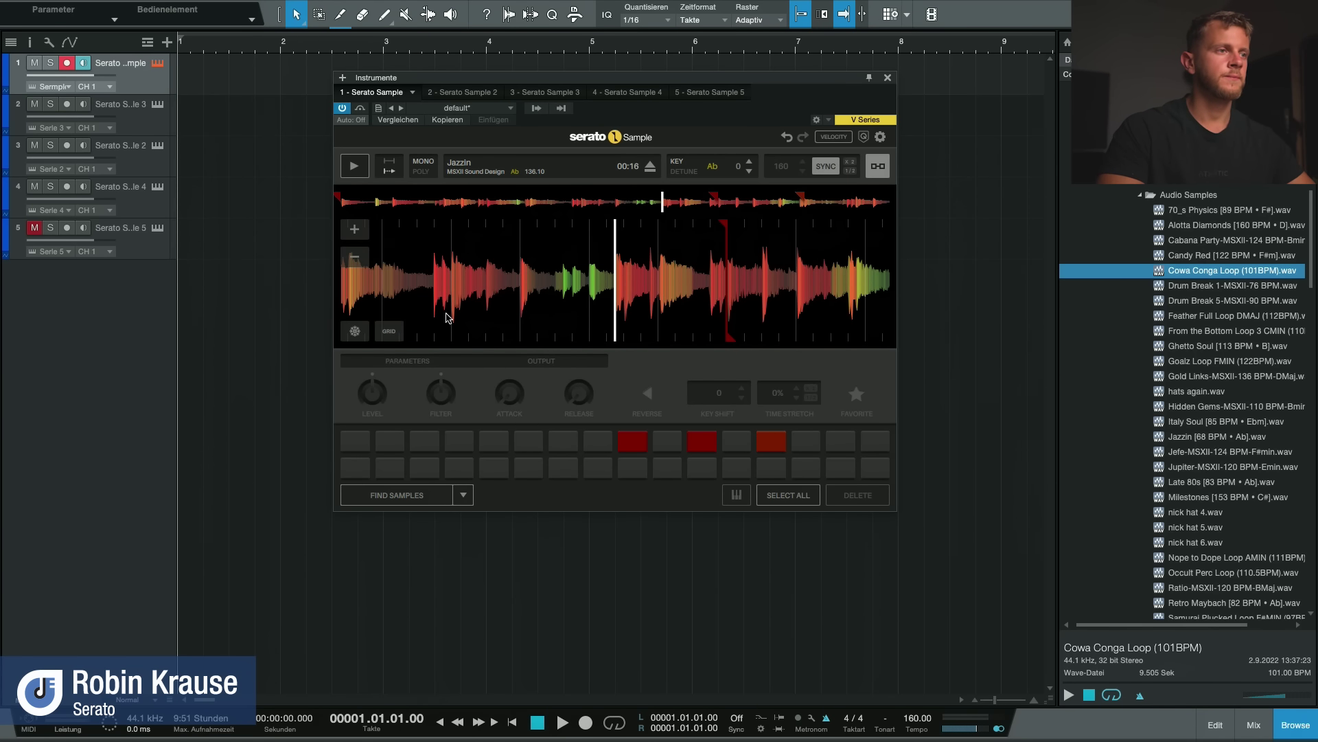
# Step: Trigger the C3 pad, review the available pad-setting modes and choose Find Samples
pyautogui.click(632, 440)
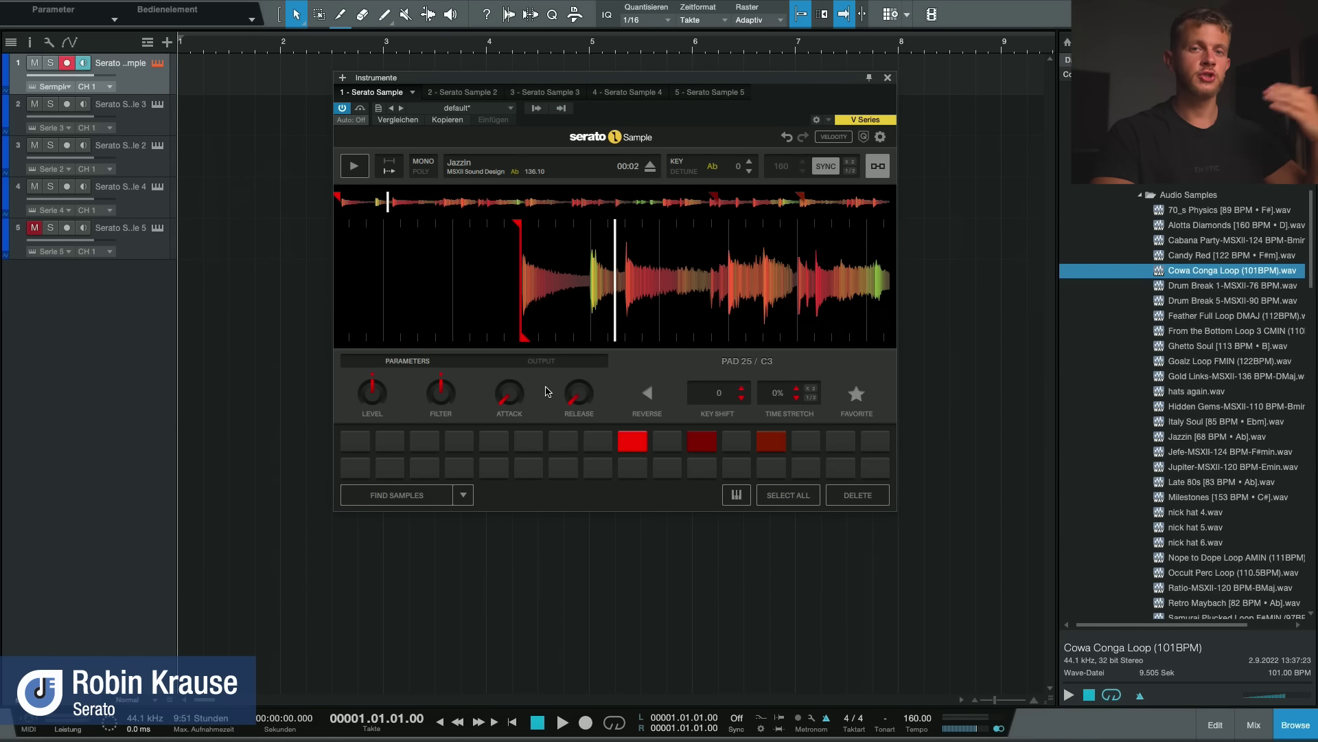
pyautogui.moveTo(579, 397)
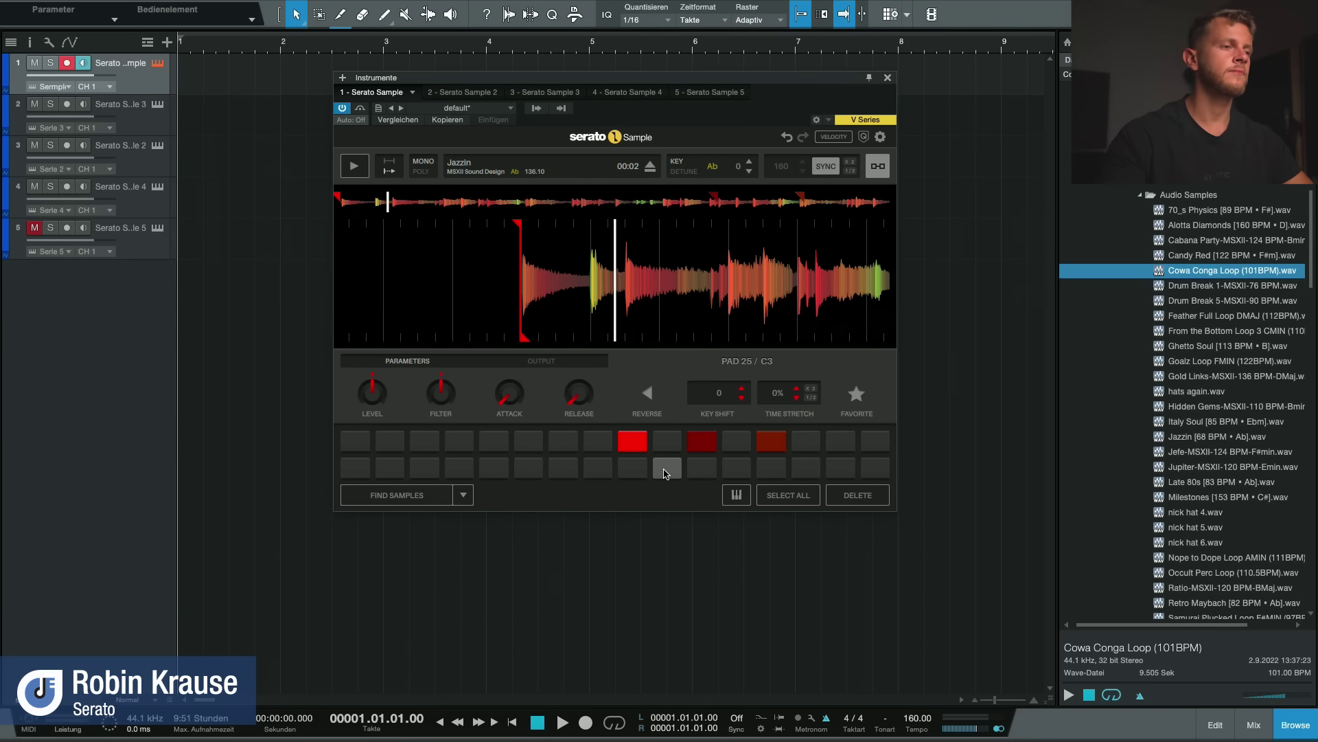
pyautogui.click(463, 495)
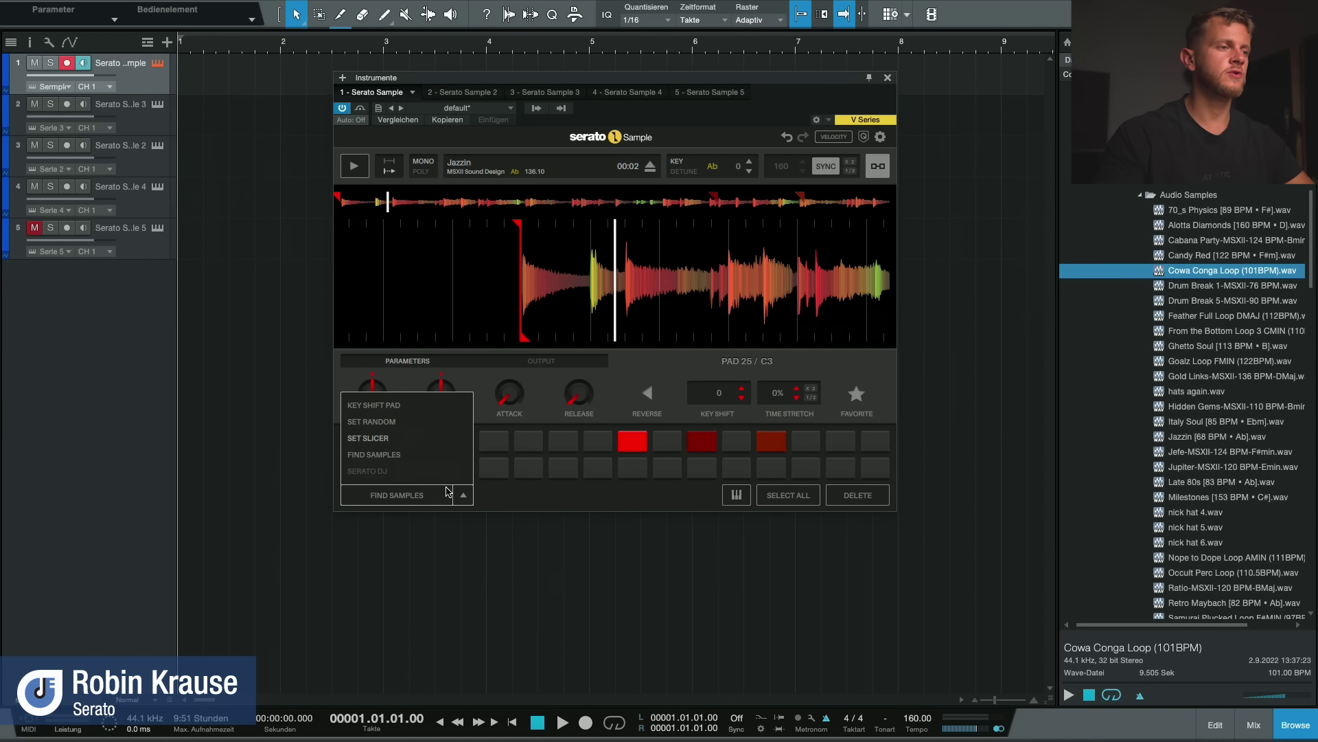
pyautogui.click(389, 457)
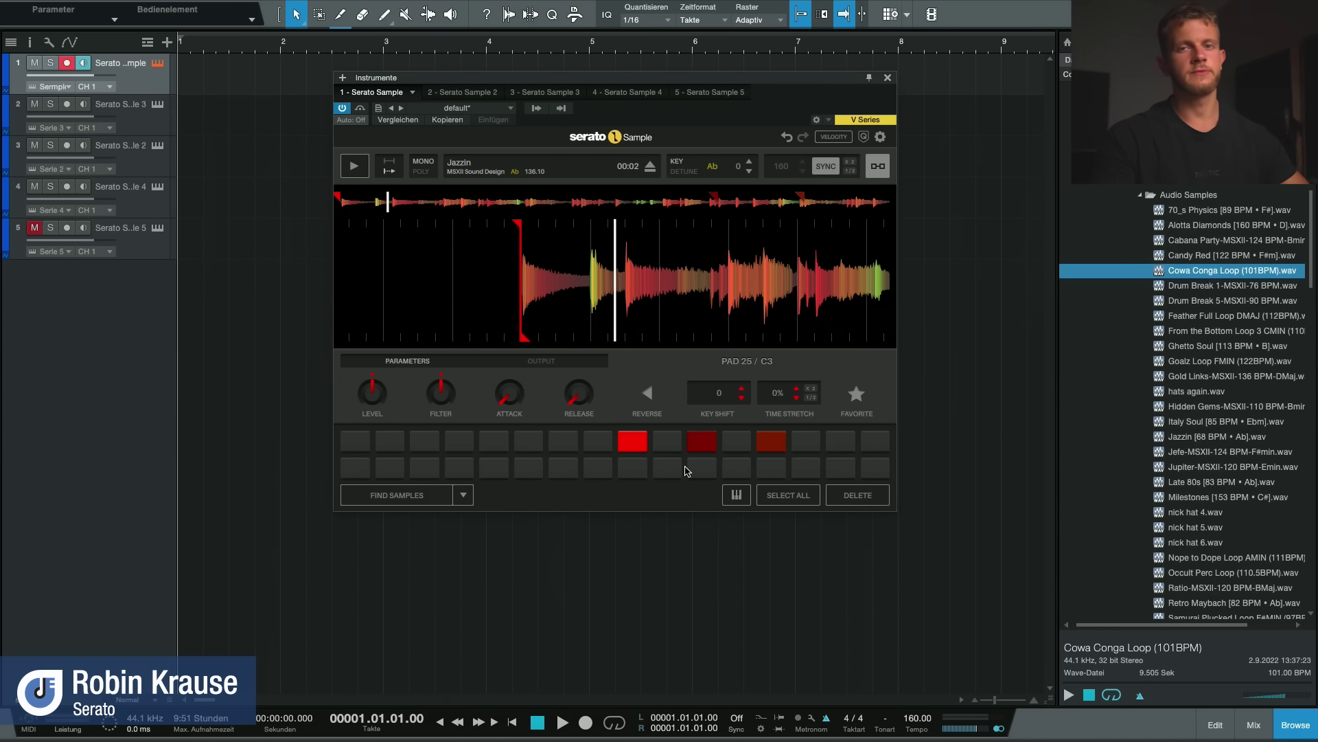
# Step: Close the first sampler window and open the instrument of the Serato Sample 3 track, positioning its window
pyautogui.moveTo(455, 82); pyautogui.dragTo(424, 75)
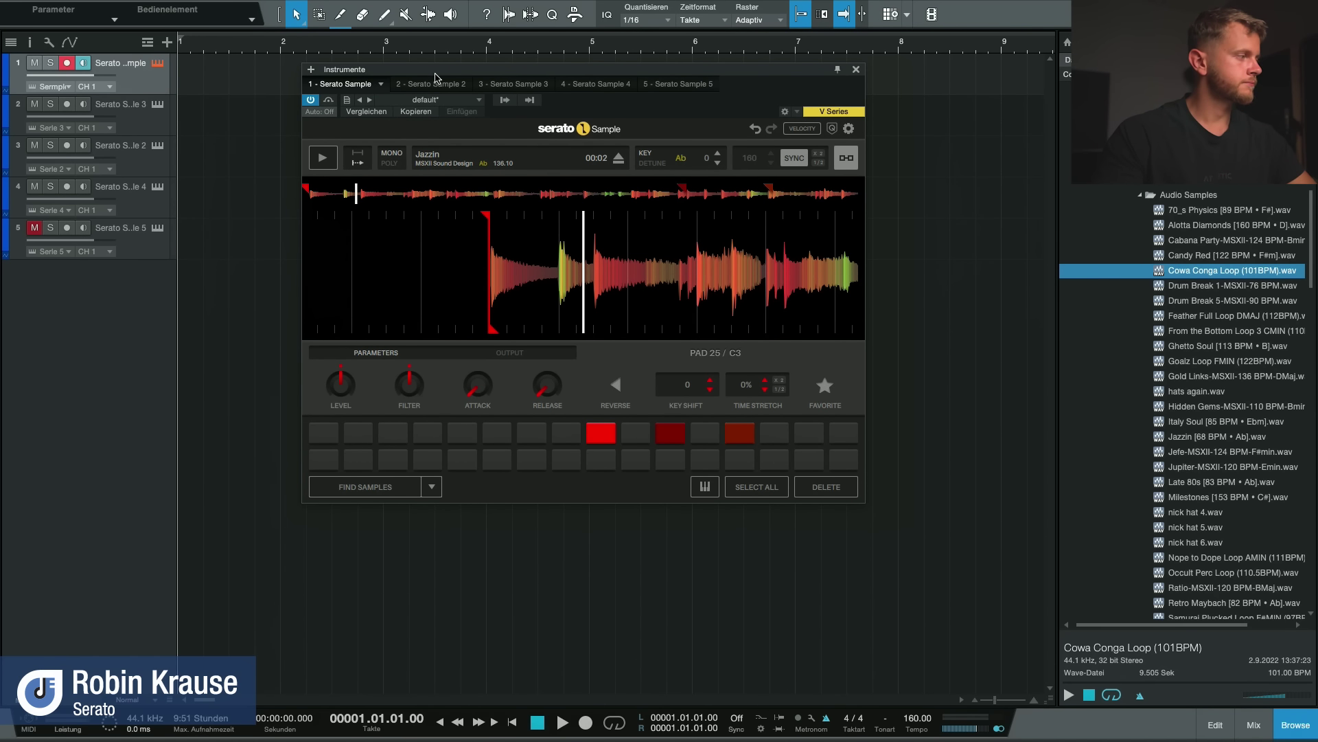
pyautogui.moveTo(519, 71); pyautogui.dragTo(503, 66)
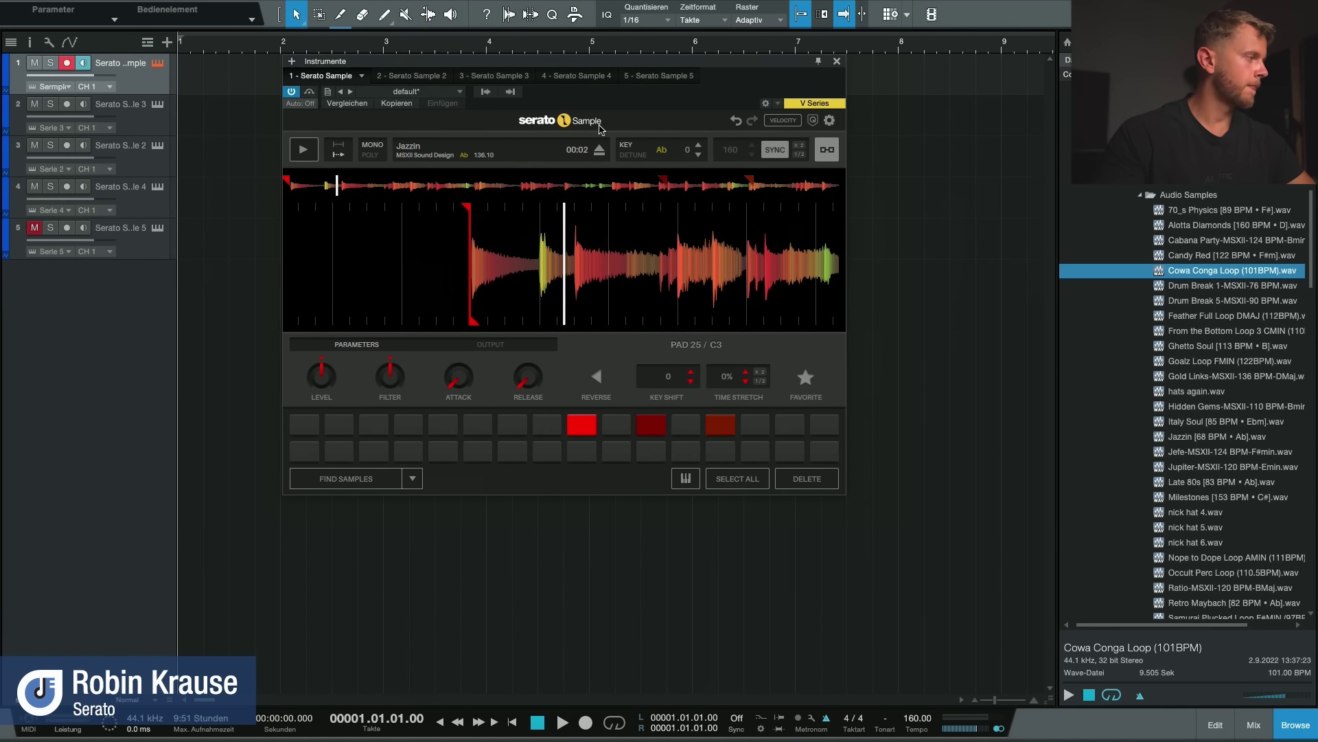
pyautogui.moveTo(675, 71); pyautogui.dragTo(692, 66)
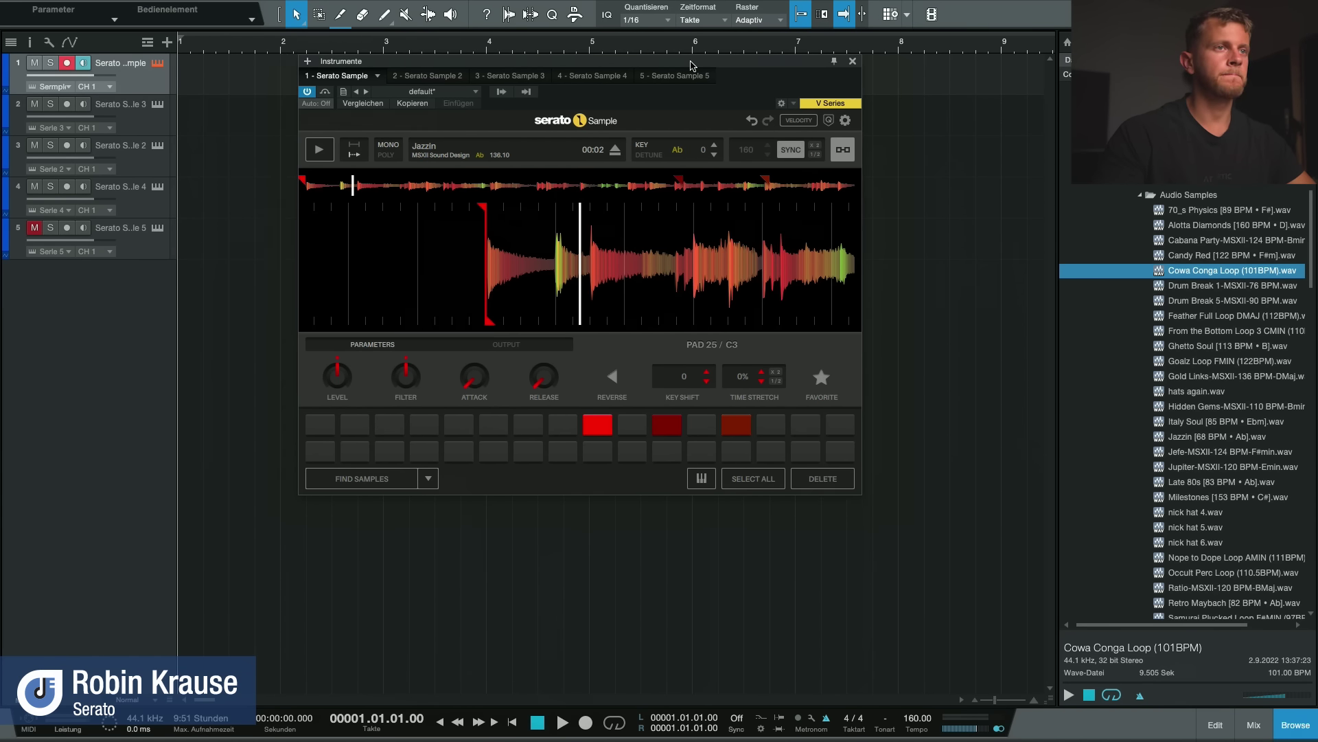
pyautogui.click(853, 63)
pyautogui.click(153, 118)
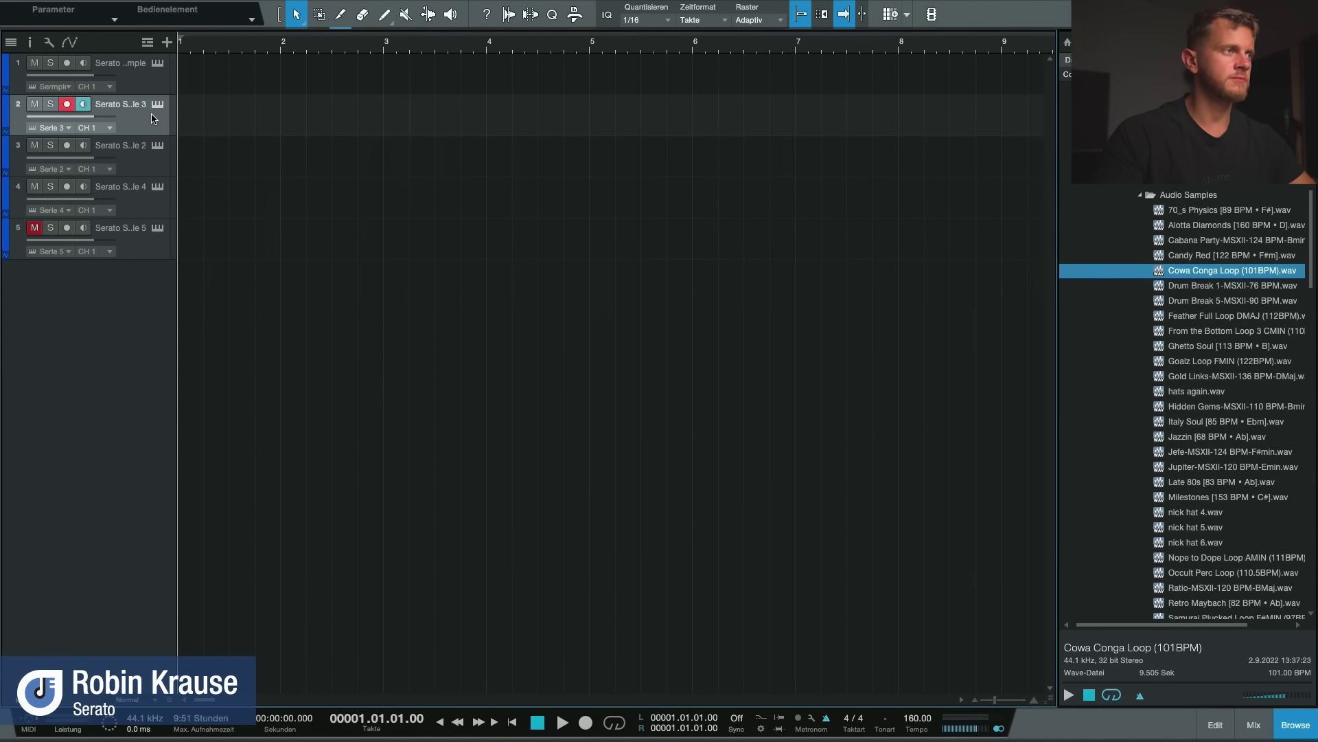
pyautogui.press('F11')
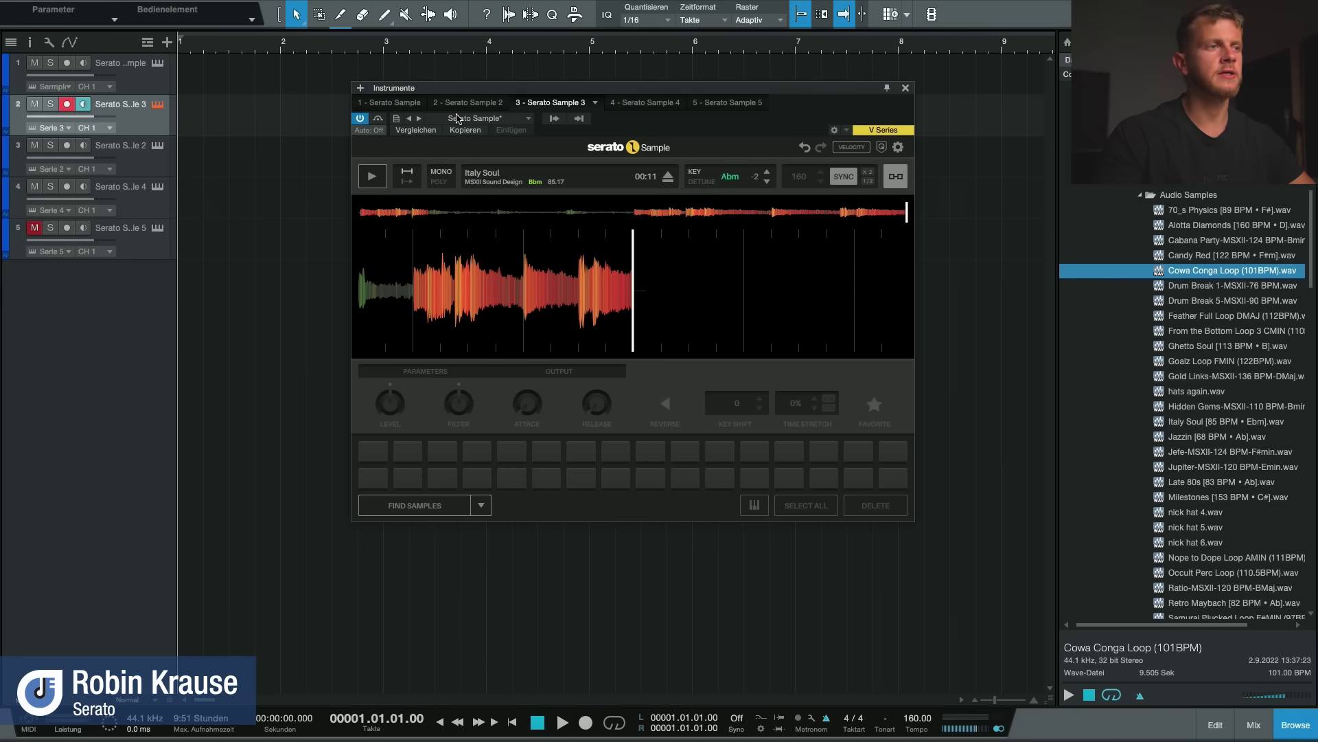
pyautogui.moveTo(516, 91); pyautogui.dragTo(533, 86)
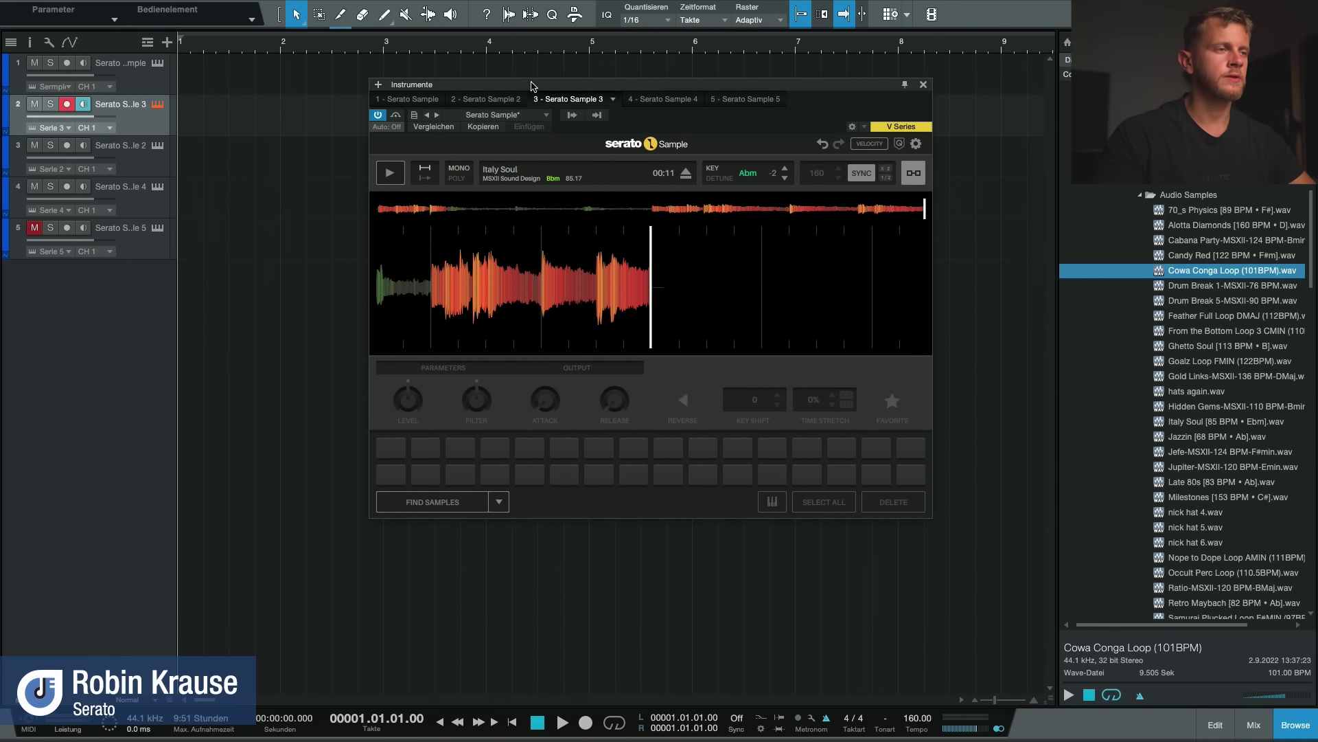
pyautogui.moveTo(529, 290)
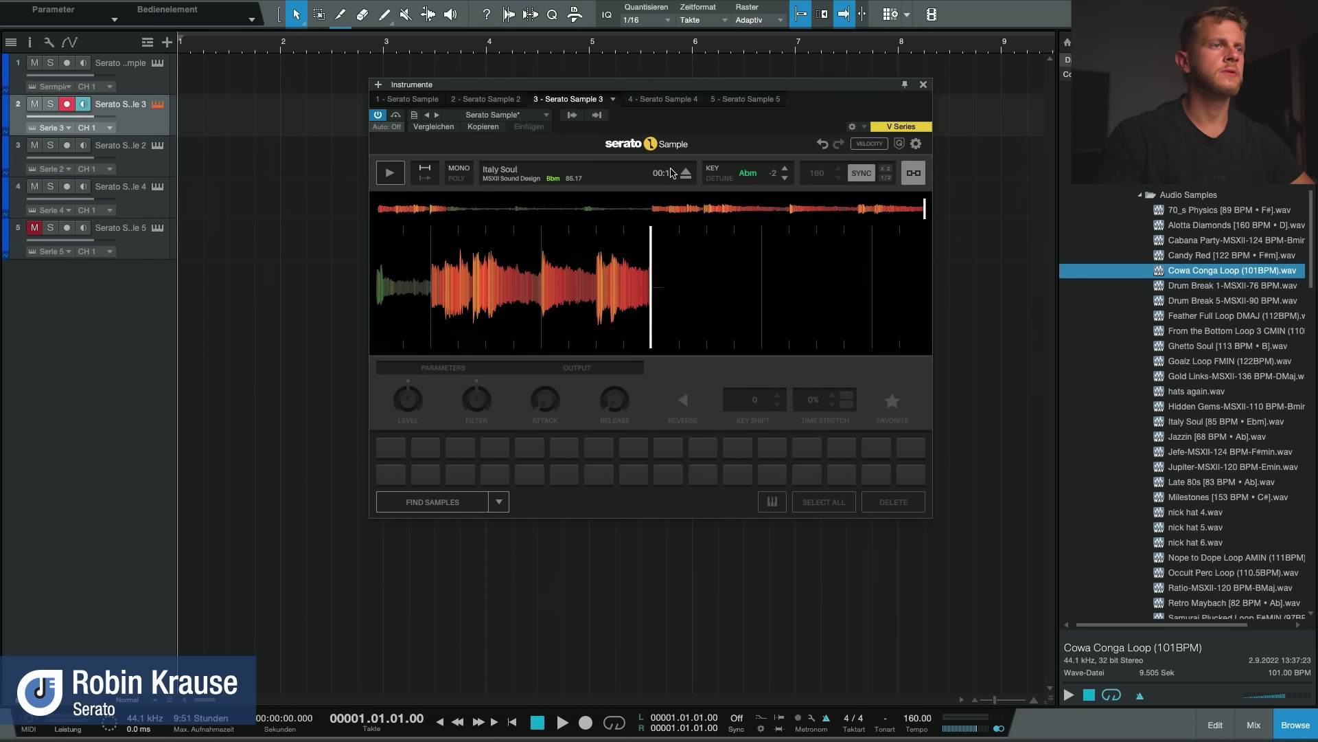
pyautogui.moveTo(701, 87); pyautogui.dragTo(684, 81)
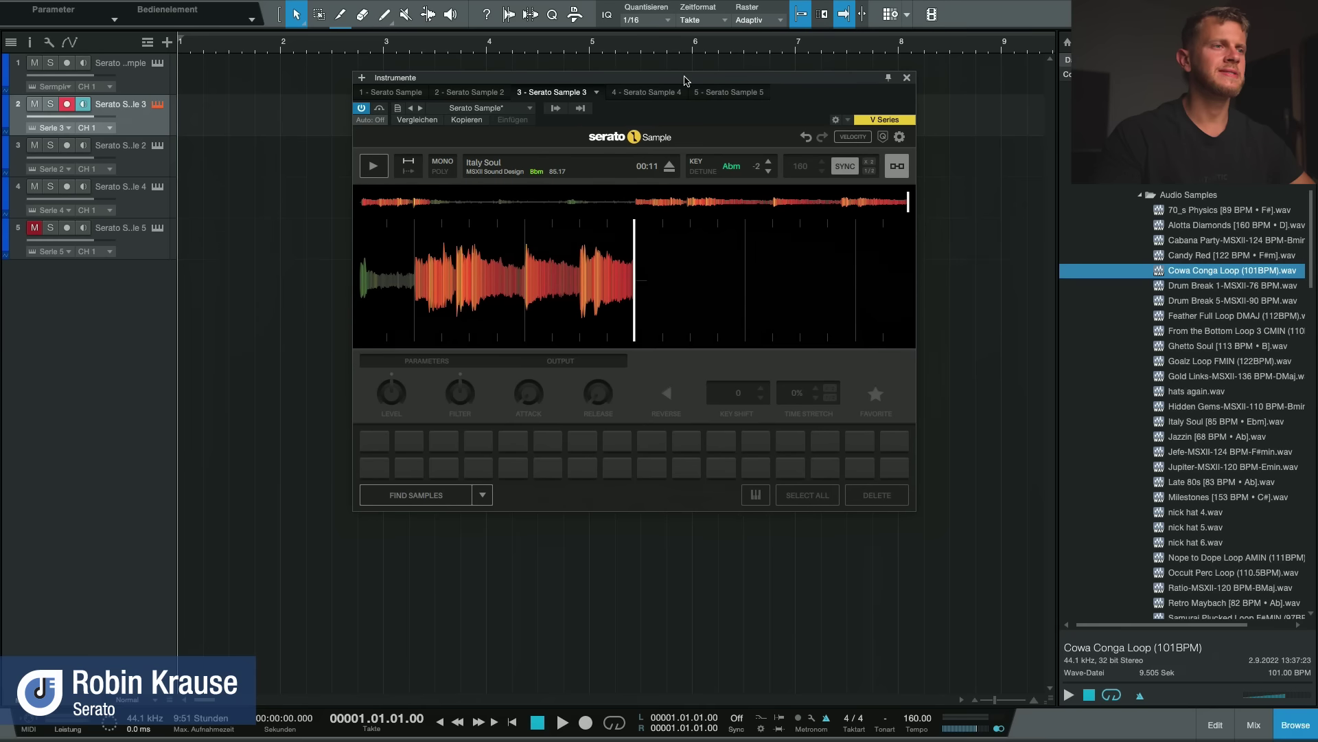
# Step: Eject the loaded sample, load Italy Soul [85 BPM • Ebm].wav from the Audio Samples folder and play it through
pyautogui.click(669, 168)
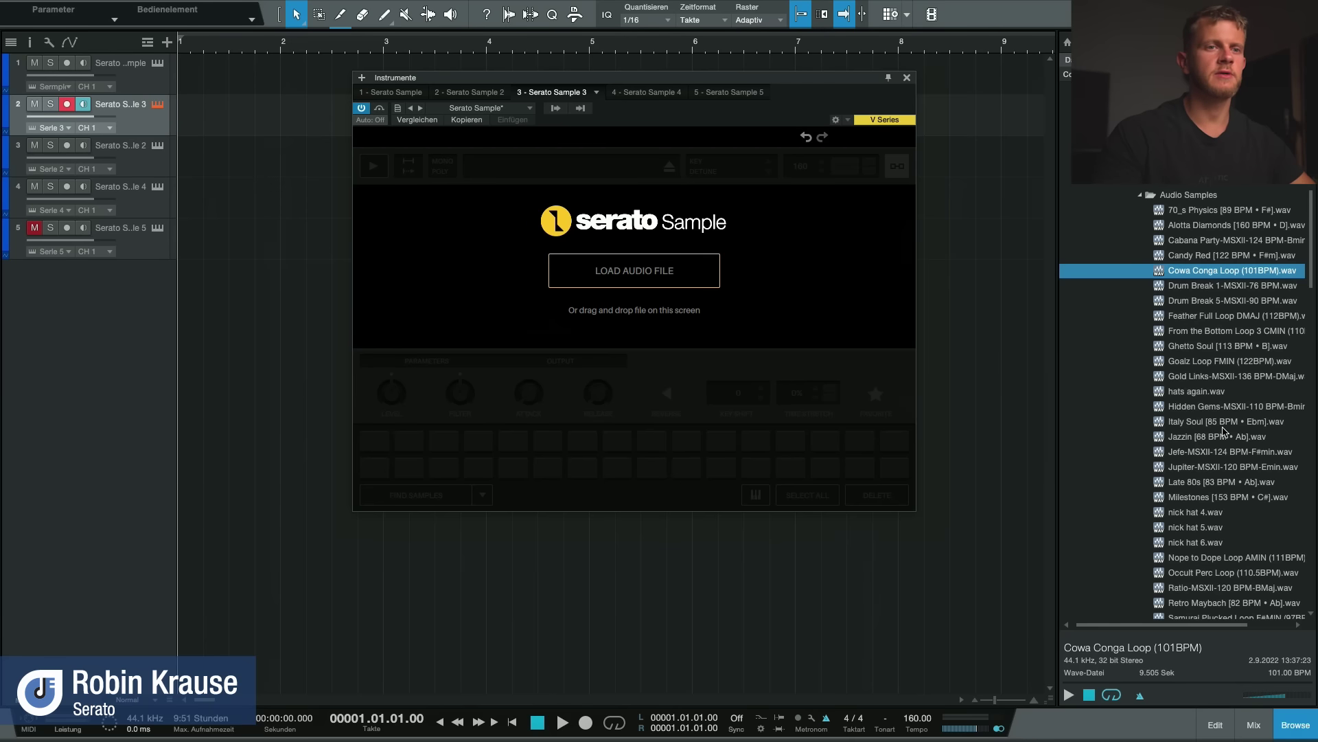
pyautogui.scroll(-1, 1224, 431)
pyautogui.scroll(-1, 1215, 448)
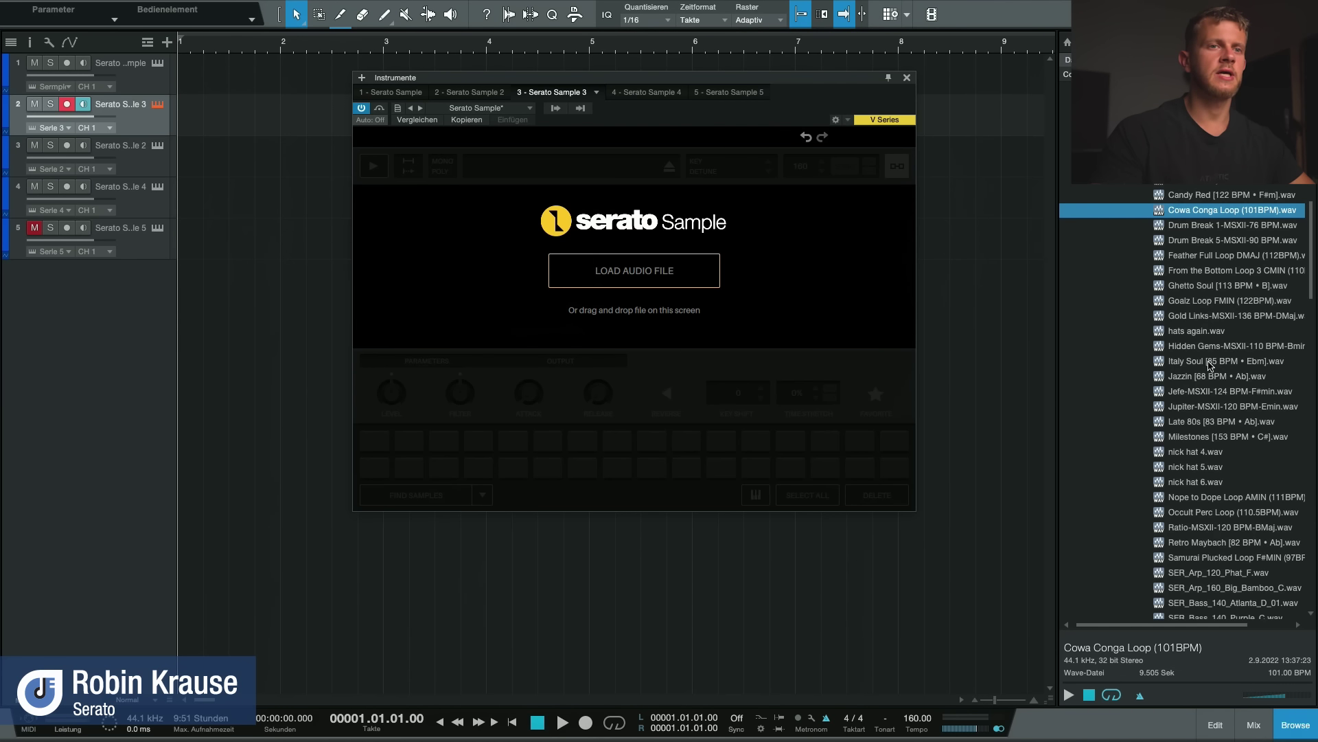
pyautogui.moveTo(1214, 364); pyautogui.dragTo(616, 315)
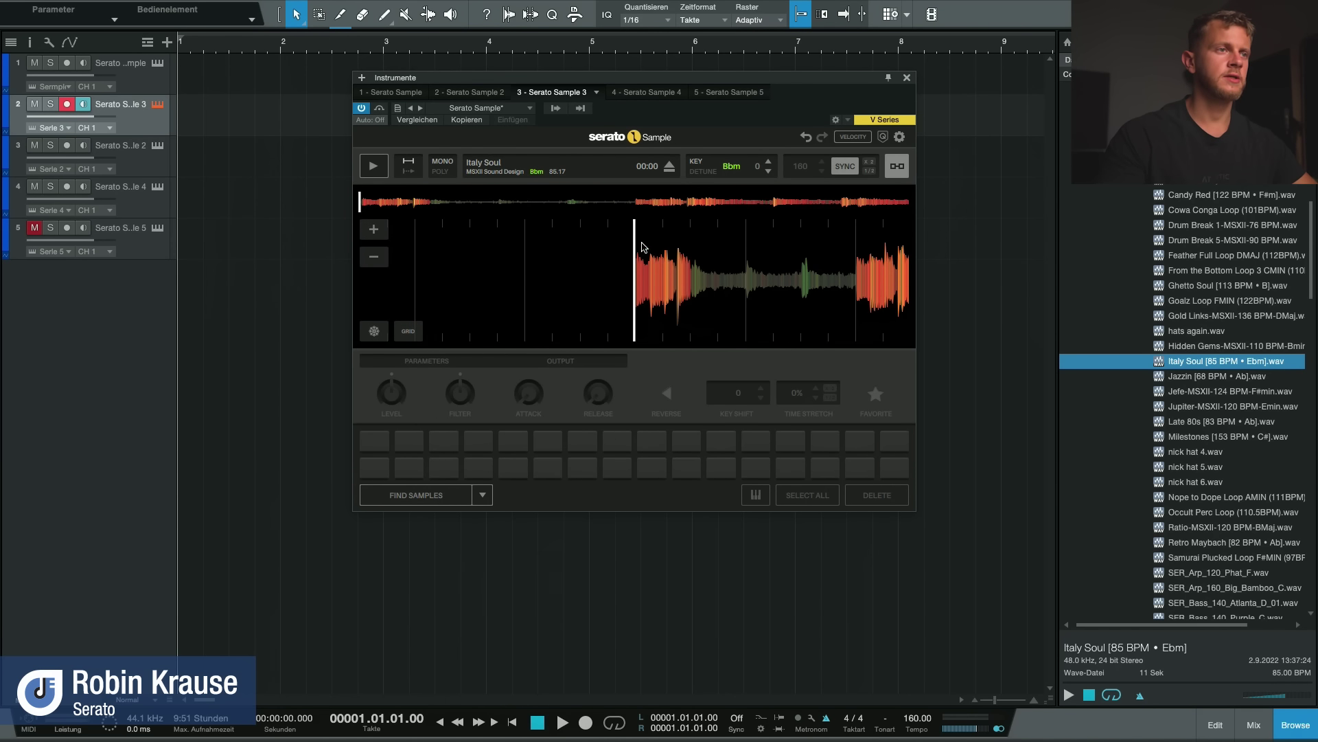
pyautogui.click(374, 166)
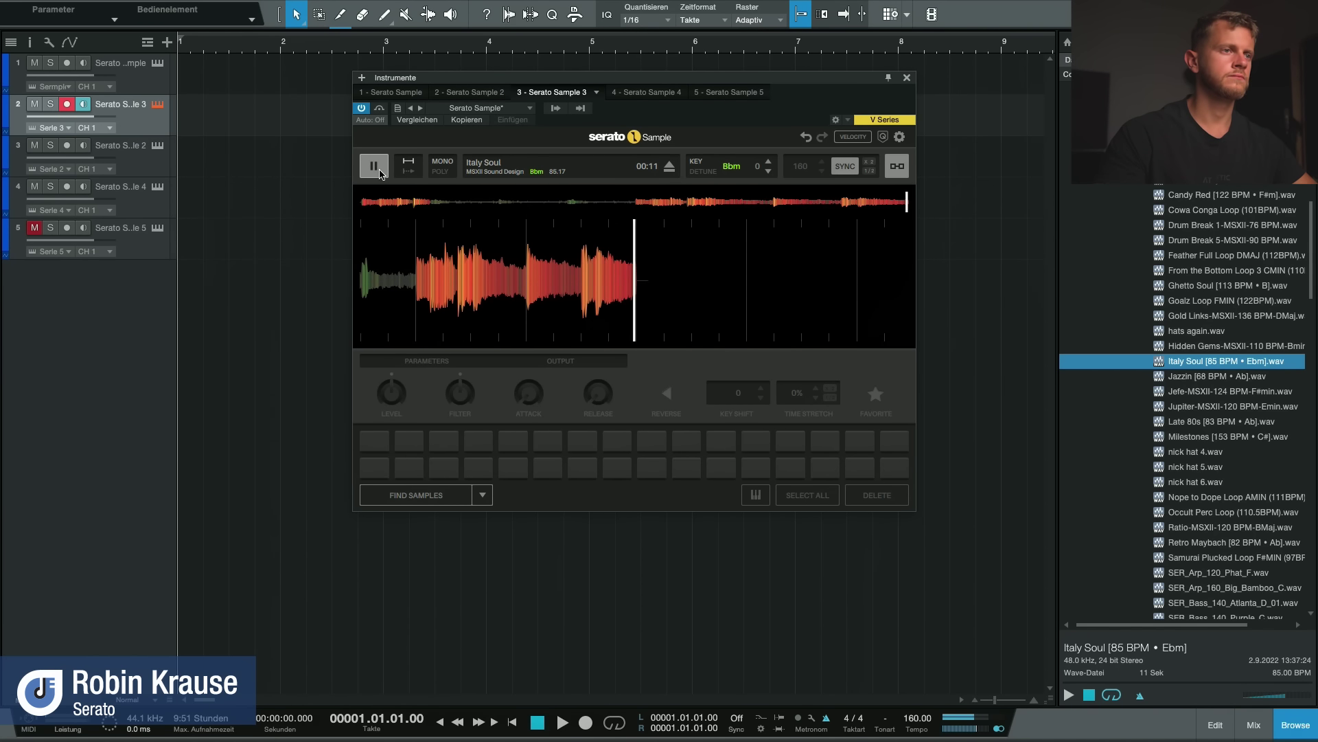
pyautogui.click(374, 166)
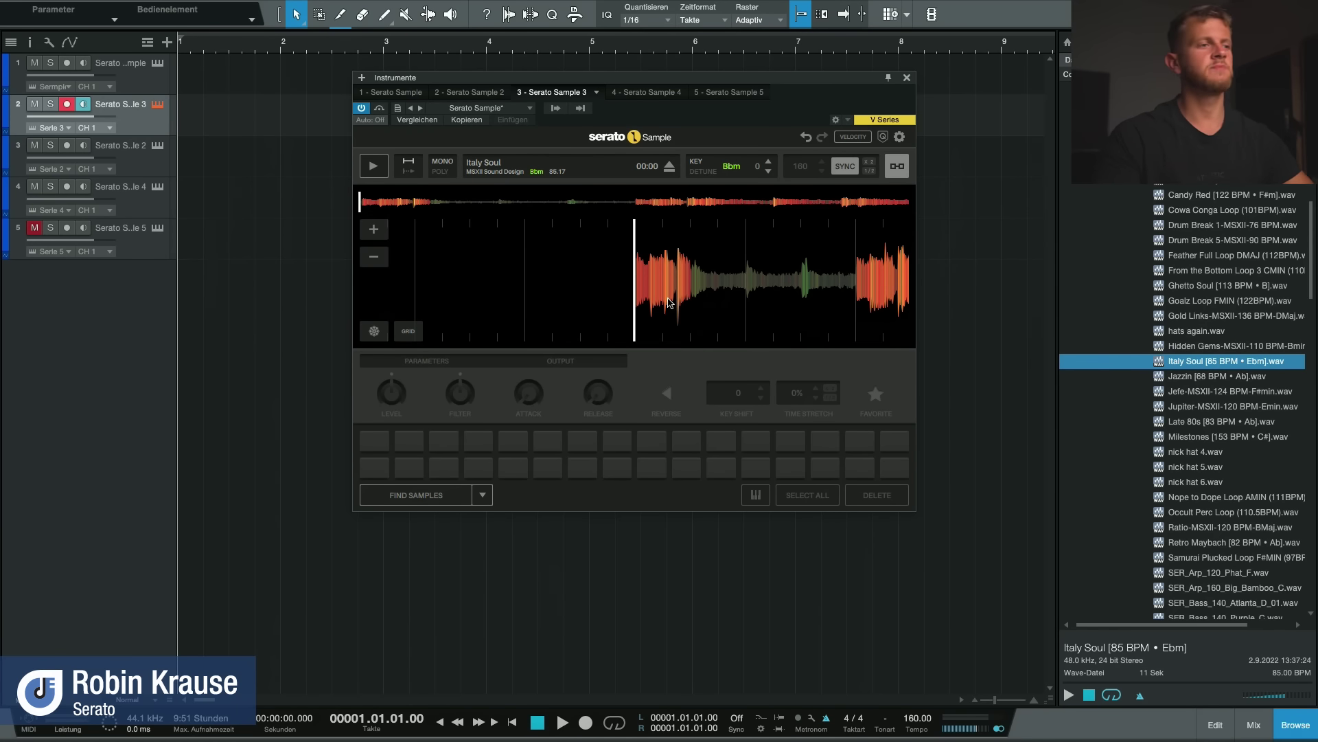
# Step: Select the Find Samples mode and run it on Italy Soul to assign cue points to the pads
pyautogui.click(481, 495)
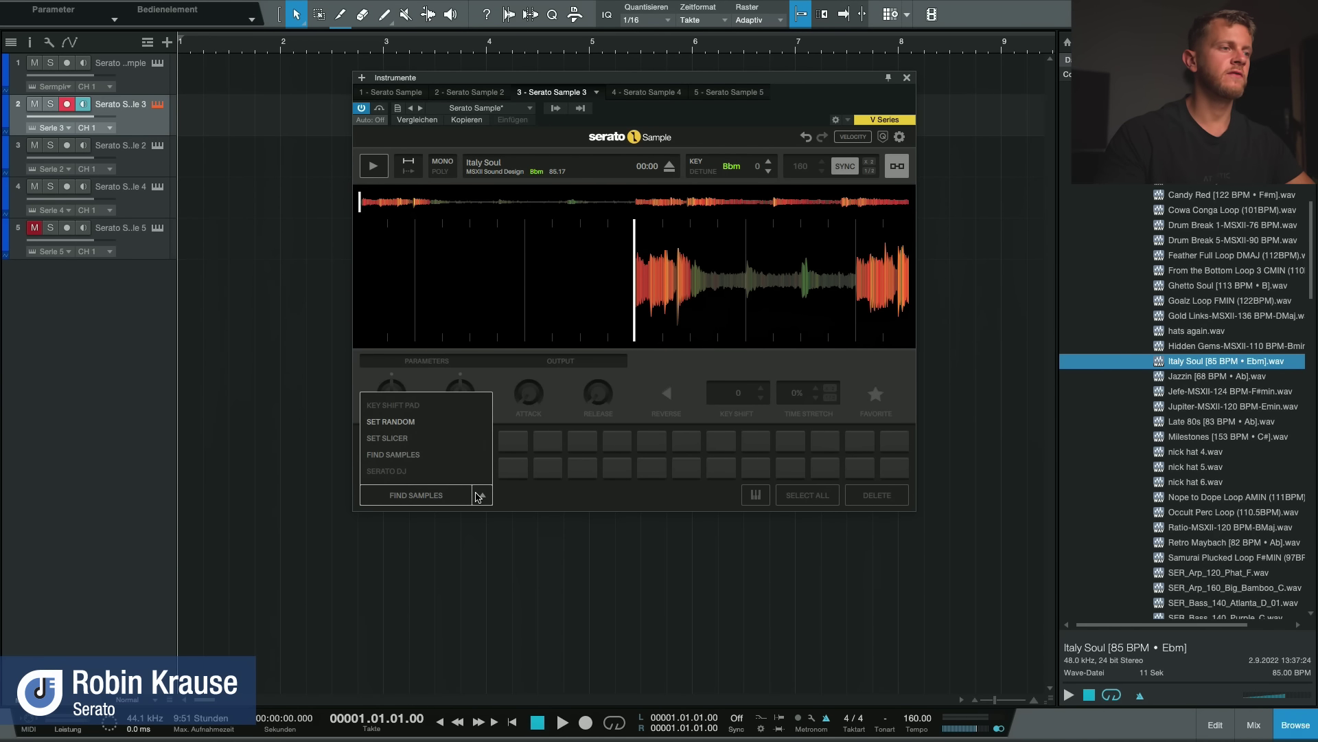
pyautogui.click(404, 457)
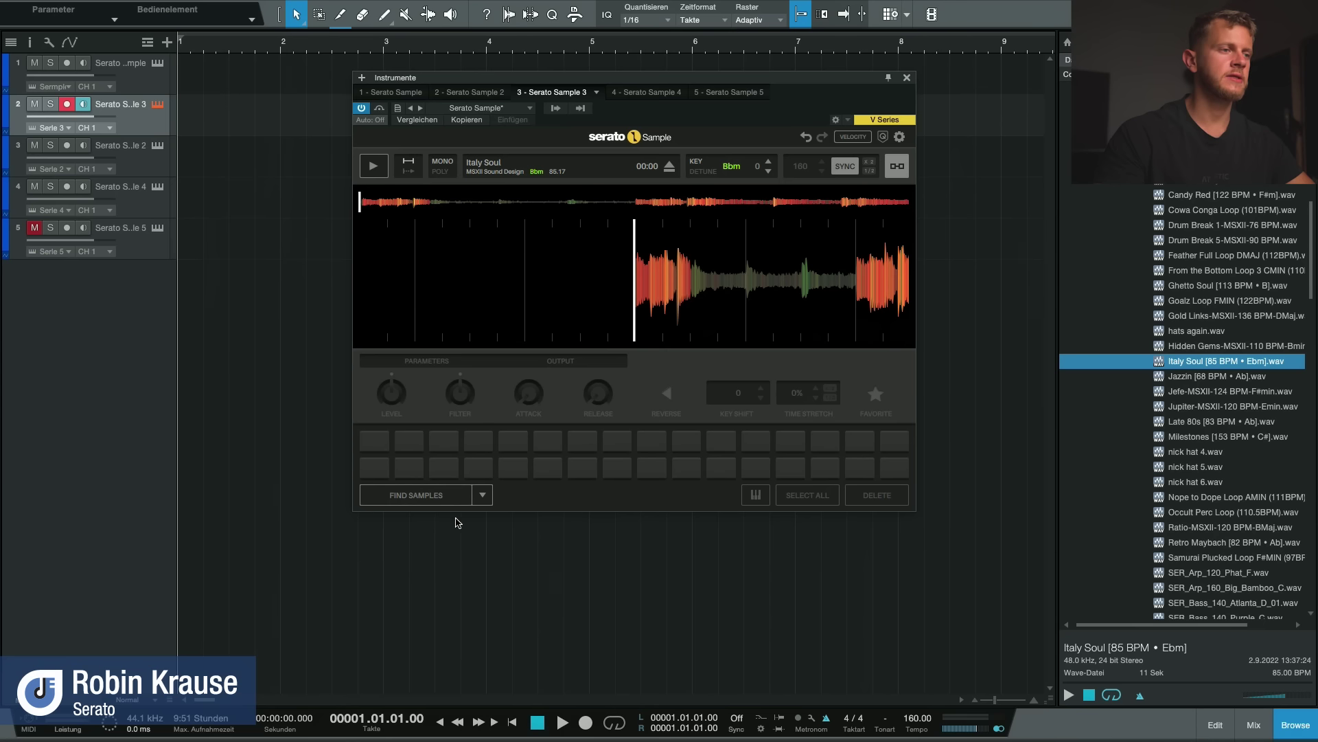
pyautogui.click(416, 497)
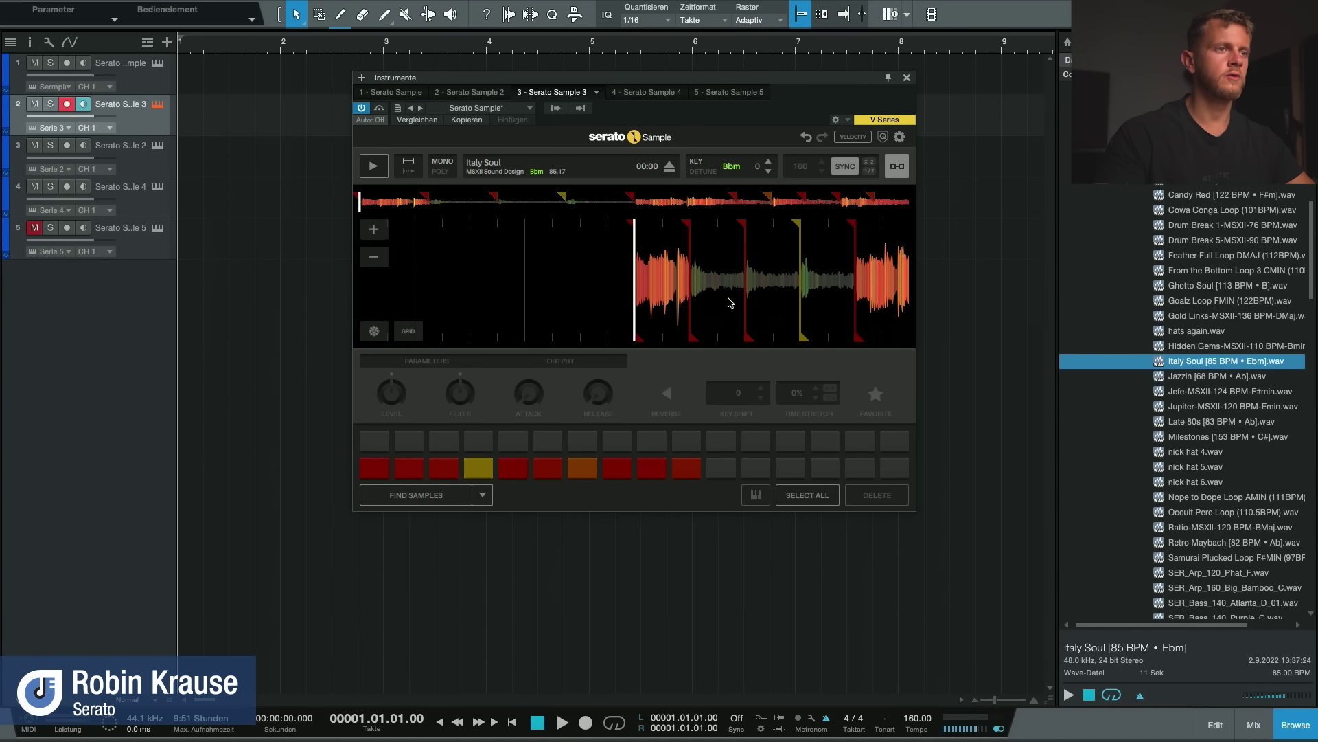
# Step: Inspect the start of the Italy Soul waveform up close and audition pads 1, 4 and 7, returning to pad 1
pyautogui.click(374, 229)
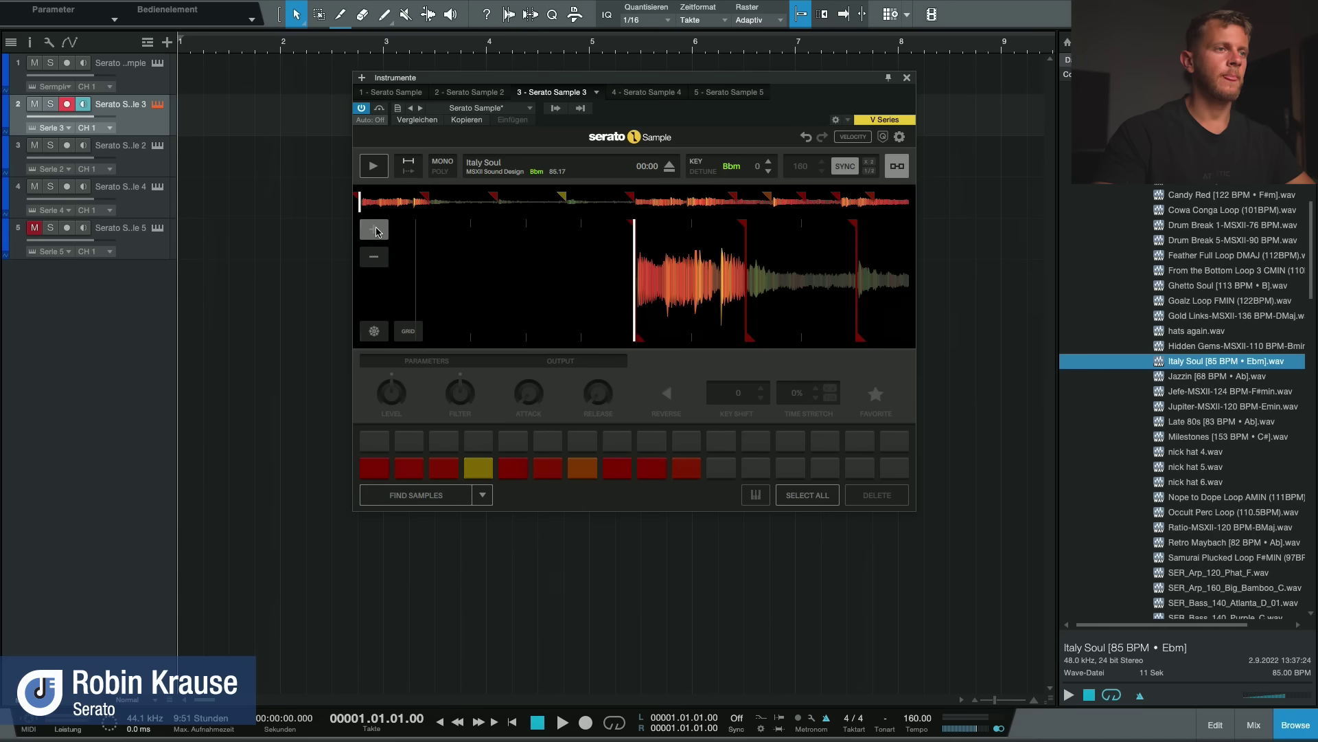
pyautogui.click(373, 229)
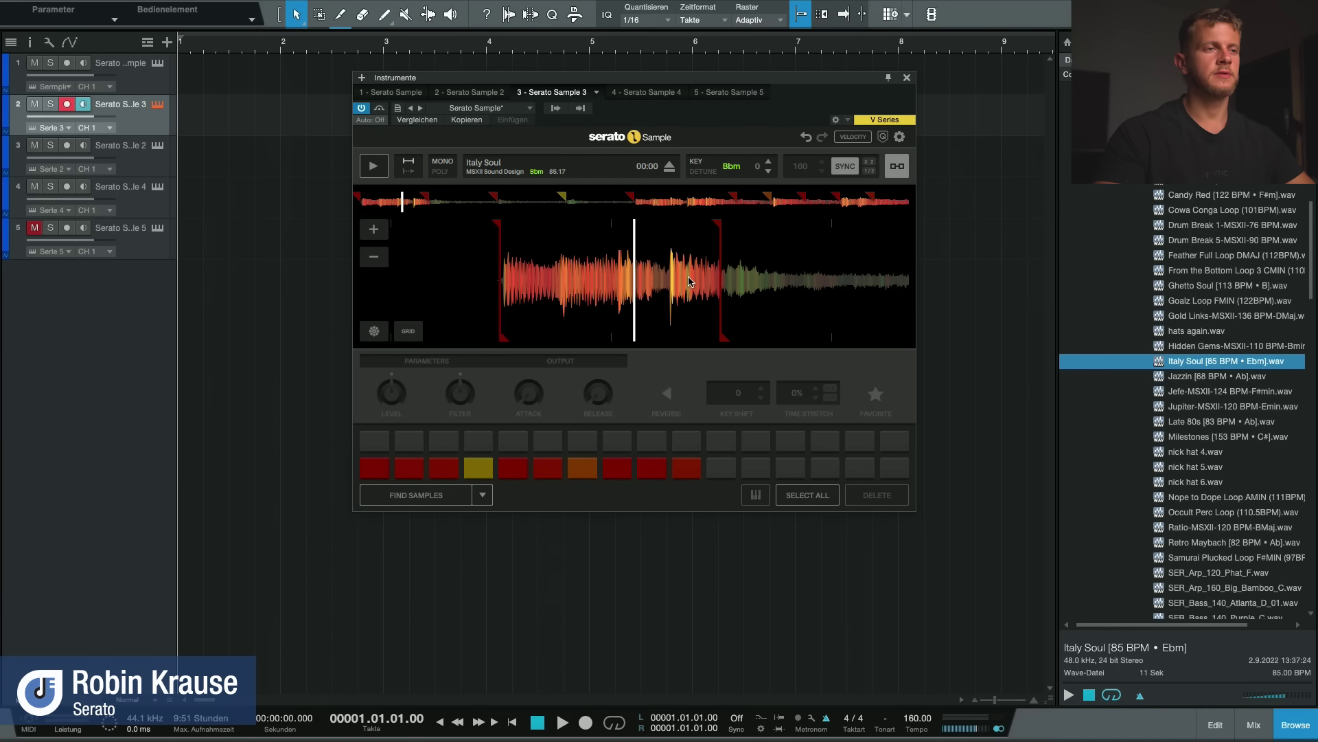
pyautogui.moveTo(752, 321)
pyautogui.mouseDown()
pyautogui.moveTo(540, 321)
pyautogui.moveTo(886, 321)
pyautogui.mouseUp()
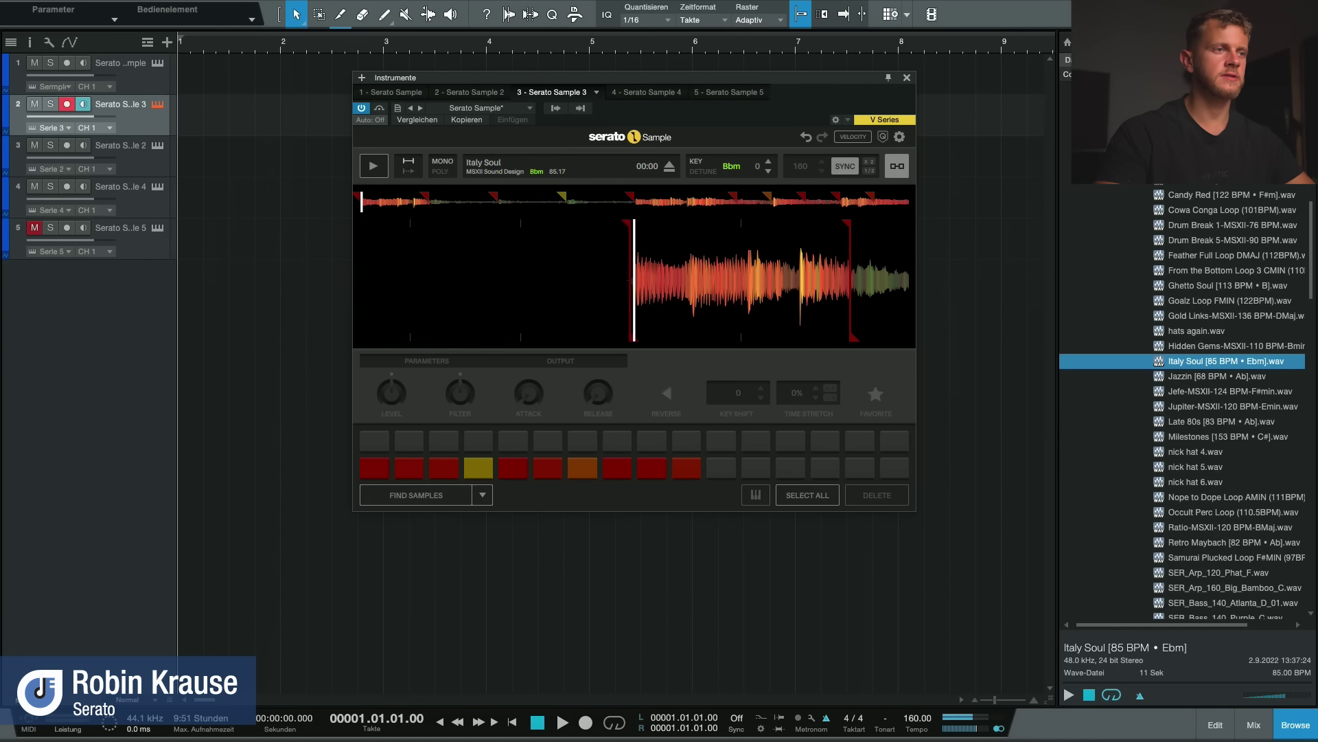
pyautogui.click(384, 475)
pyautogui.click(382, 475)
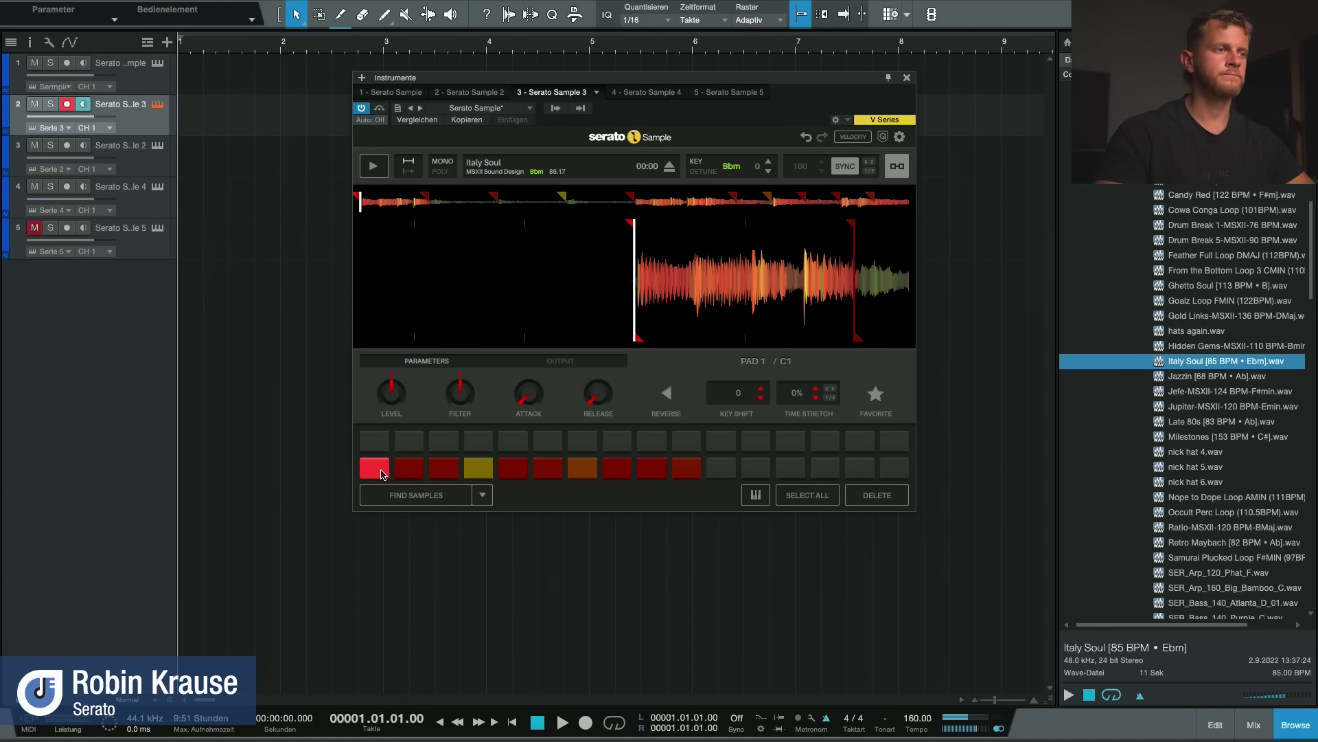
pyautogui.click(478, 470)
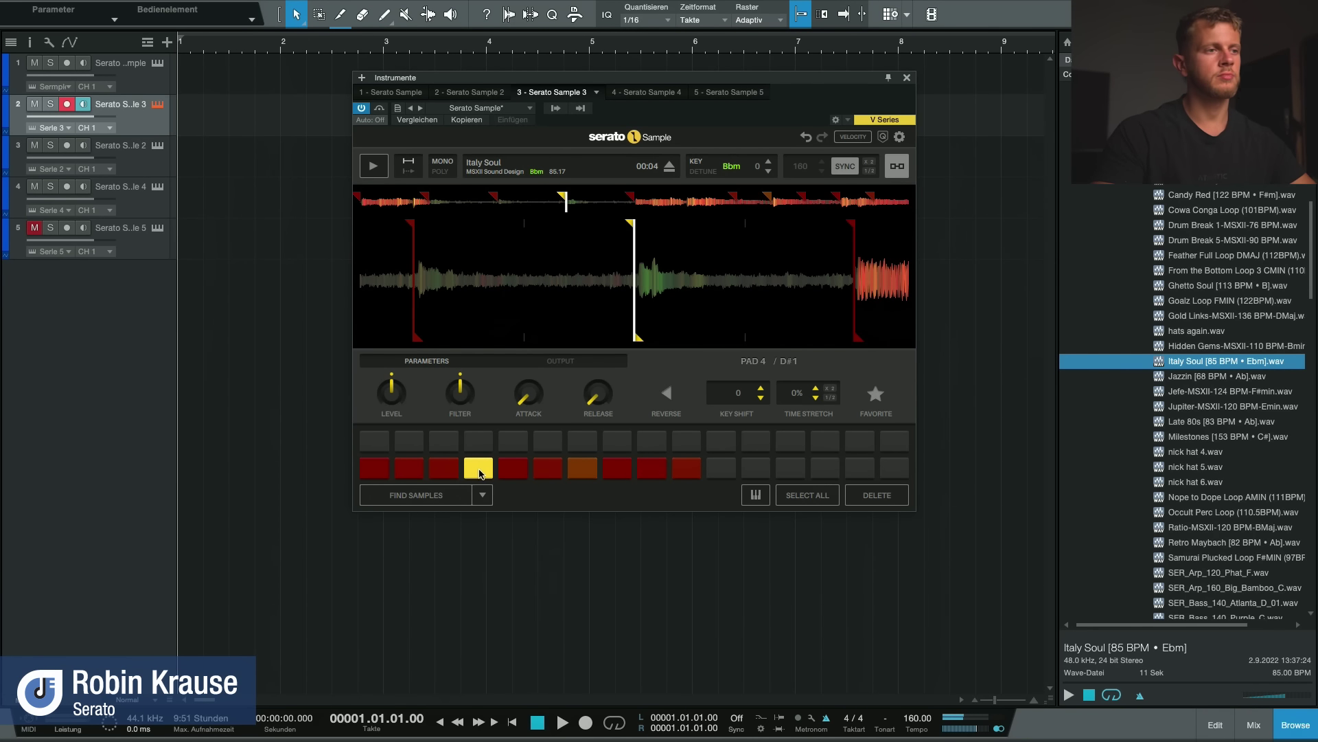
pyautogui.click(586, 471)
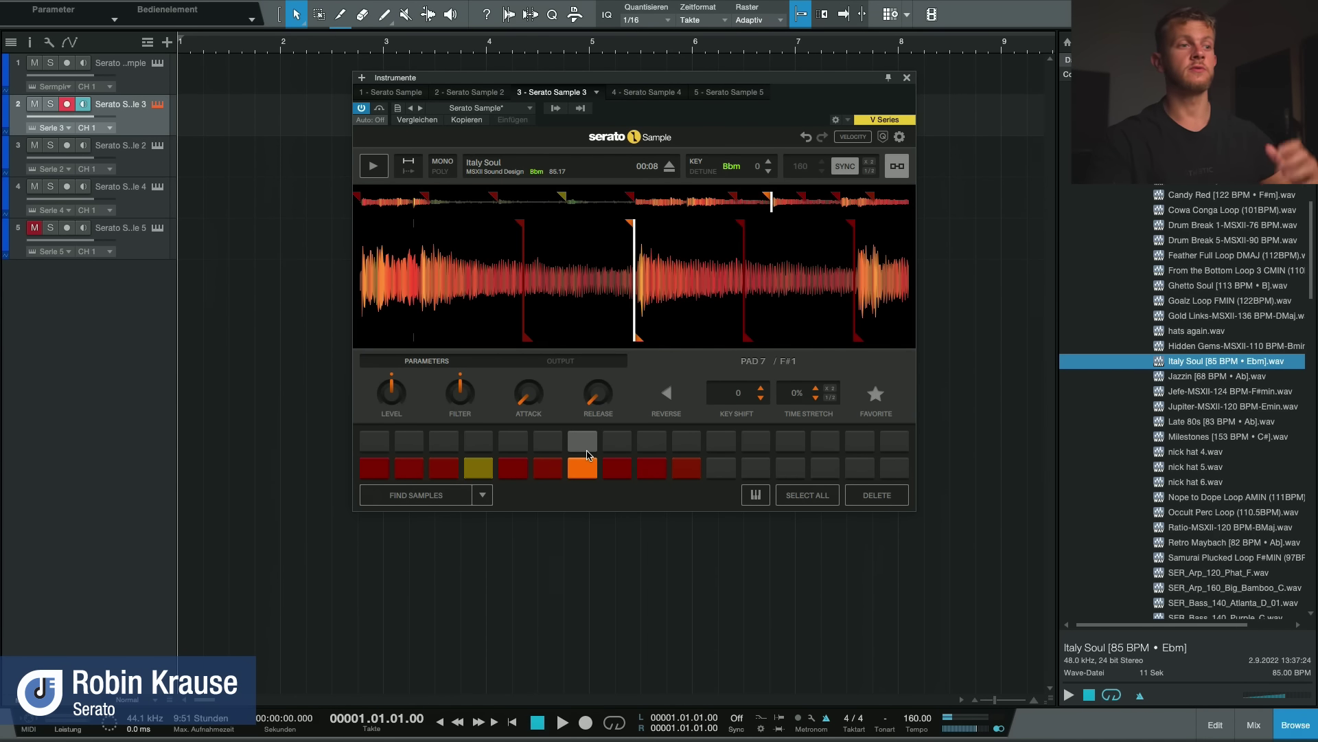
pyautogui.click(595, 471)
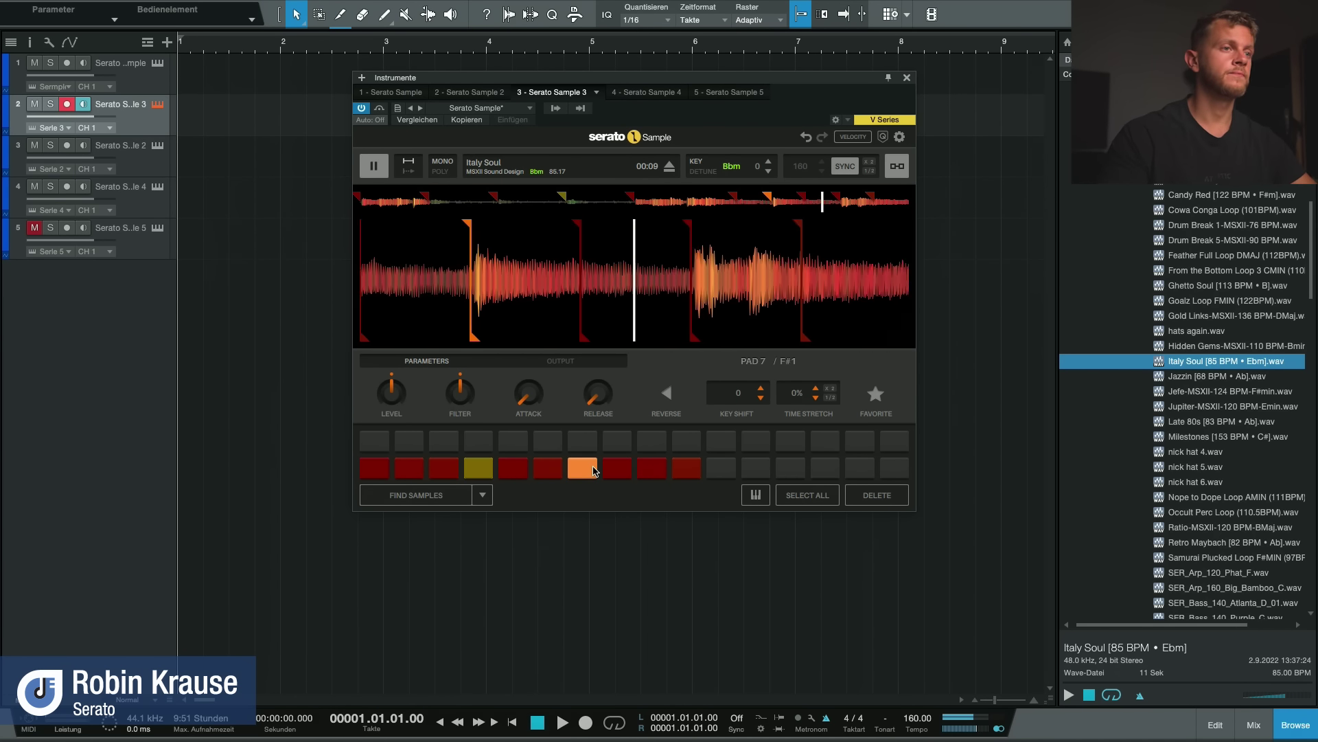
pyautogui.click(376, 469)
pyautogui.click(379, 471)
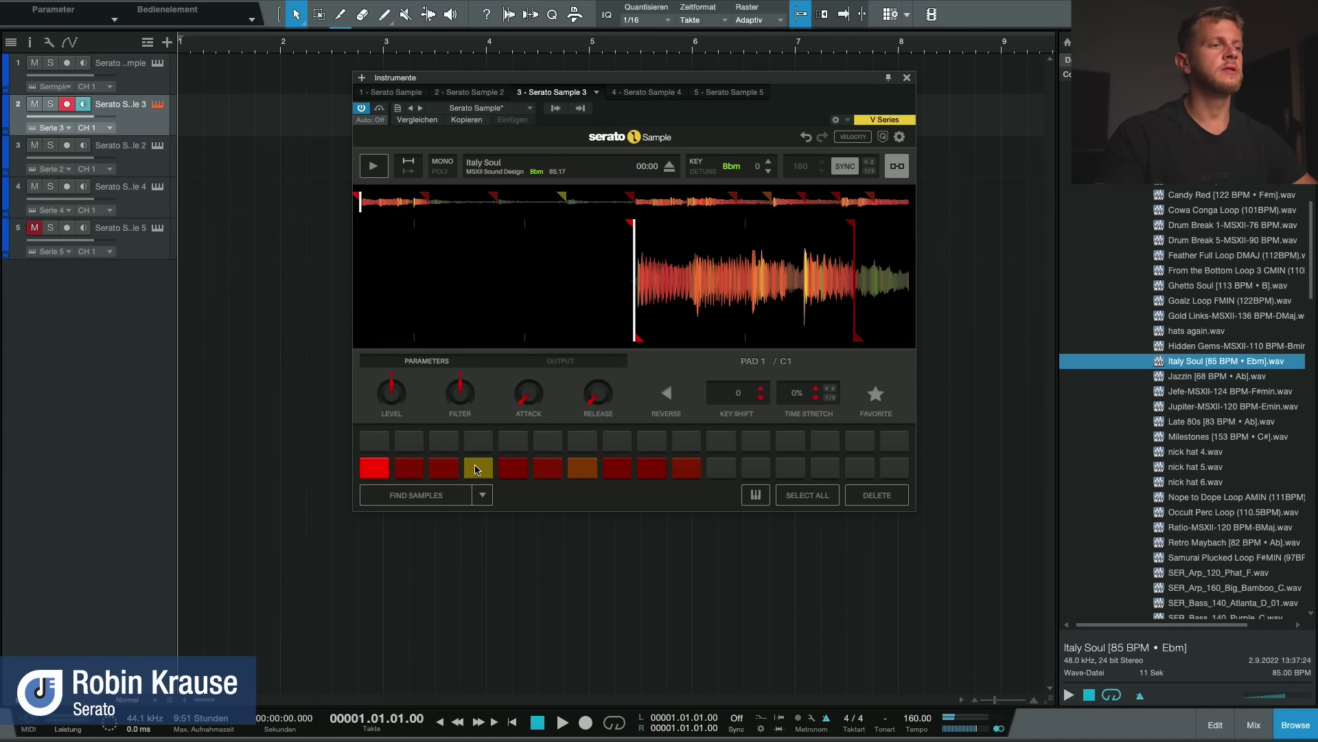
# Step: Zoom the waveform out to fit the whole Italy Soul sample with all its cue markers
pyautogui.click(374, 257)
pyautogui.click(374, 257)
pyautogui.click(374, 257)
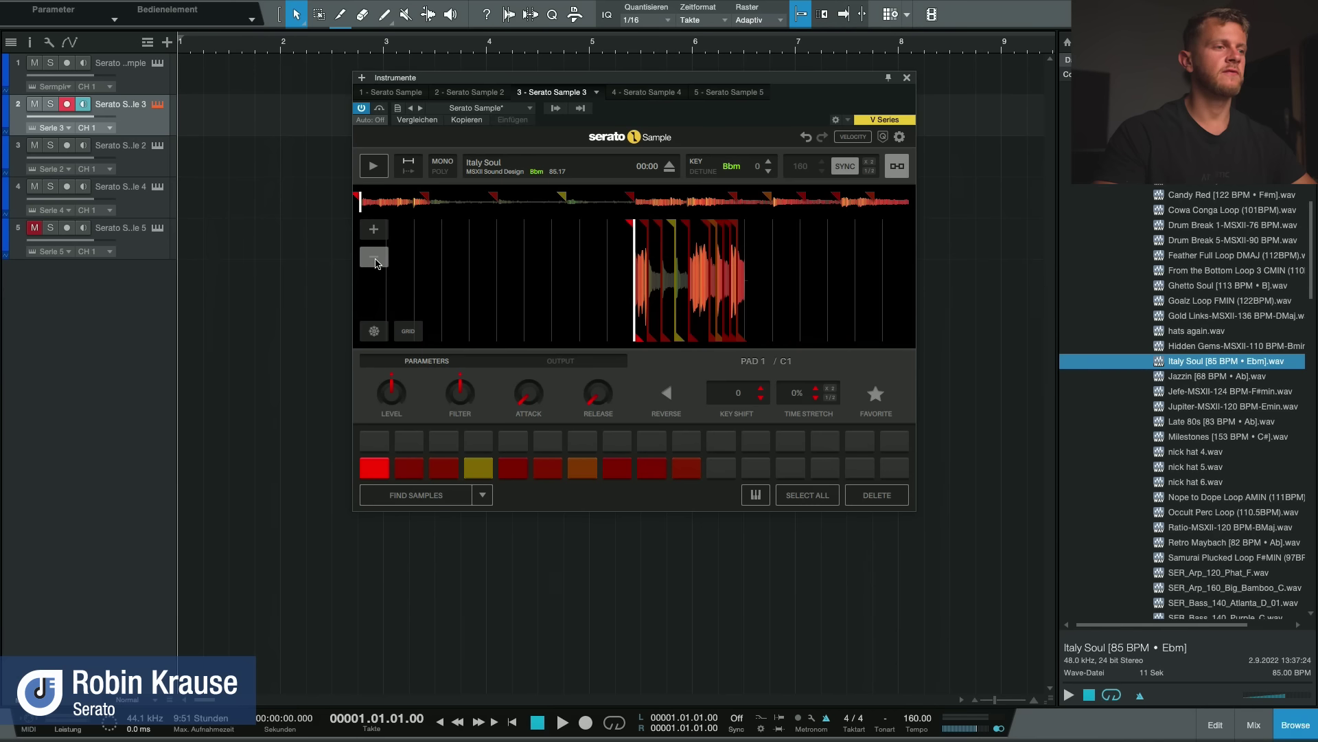
pyautogui.click(374, 232)
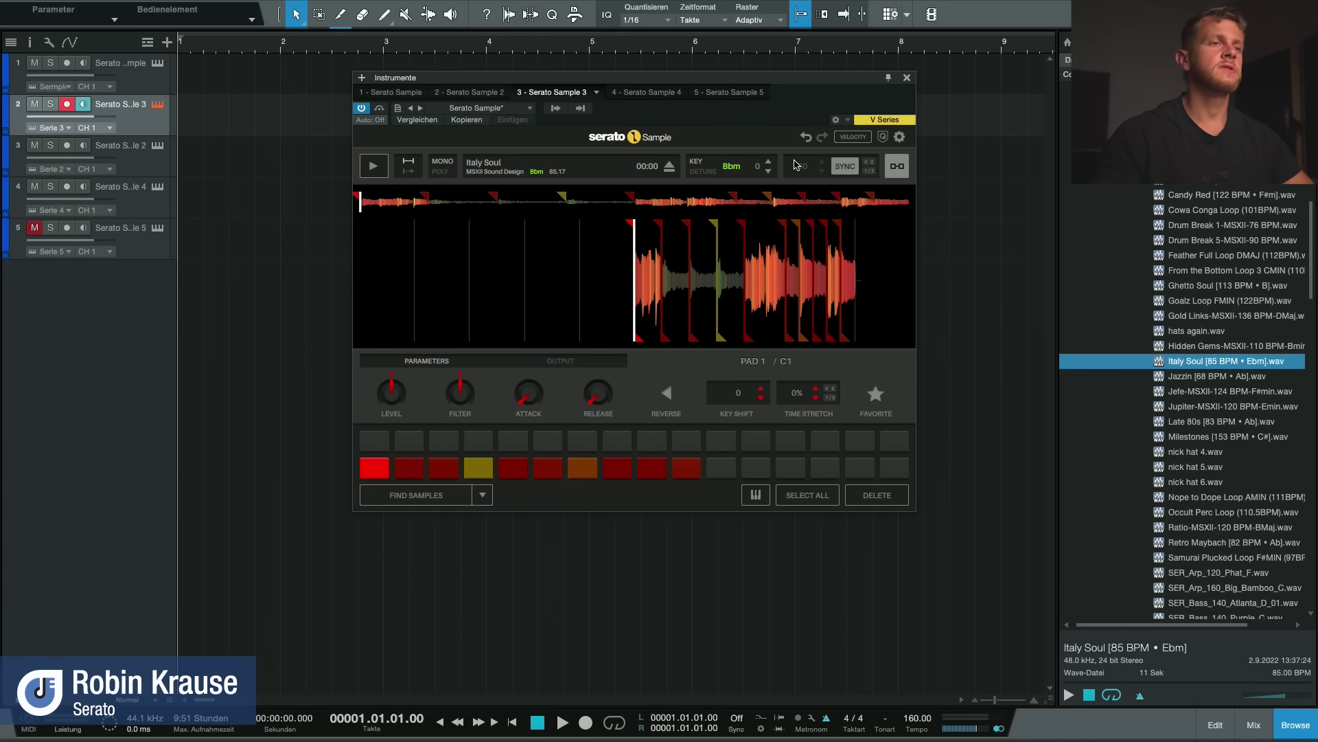
# Step: Raise the key shift of Italy Soul by one semitone and return it to 0
pyautogui.moveTo(793, 79); pyautogui.dragTo(761, 70)
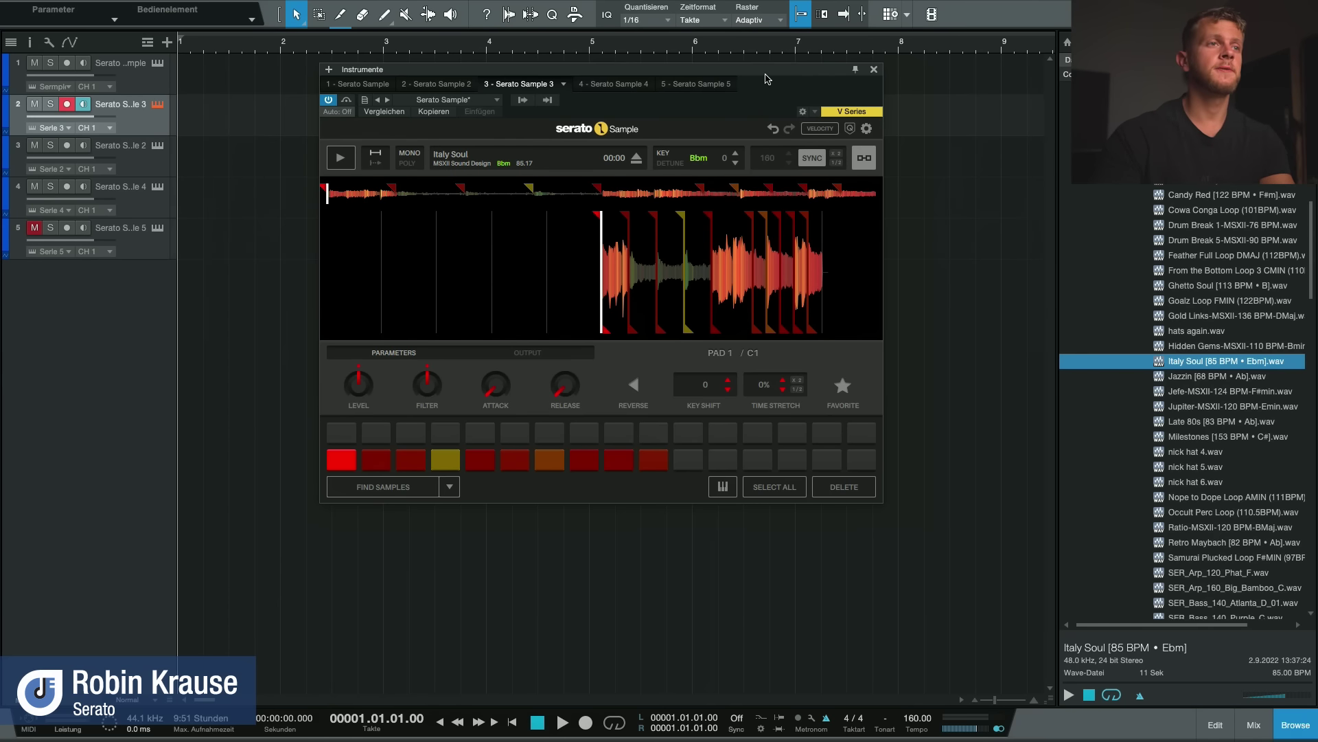
pyautogui.moveTo(767, 78); pyautogui.dragTo(773, 77)
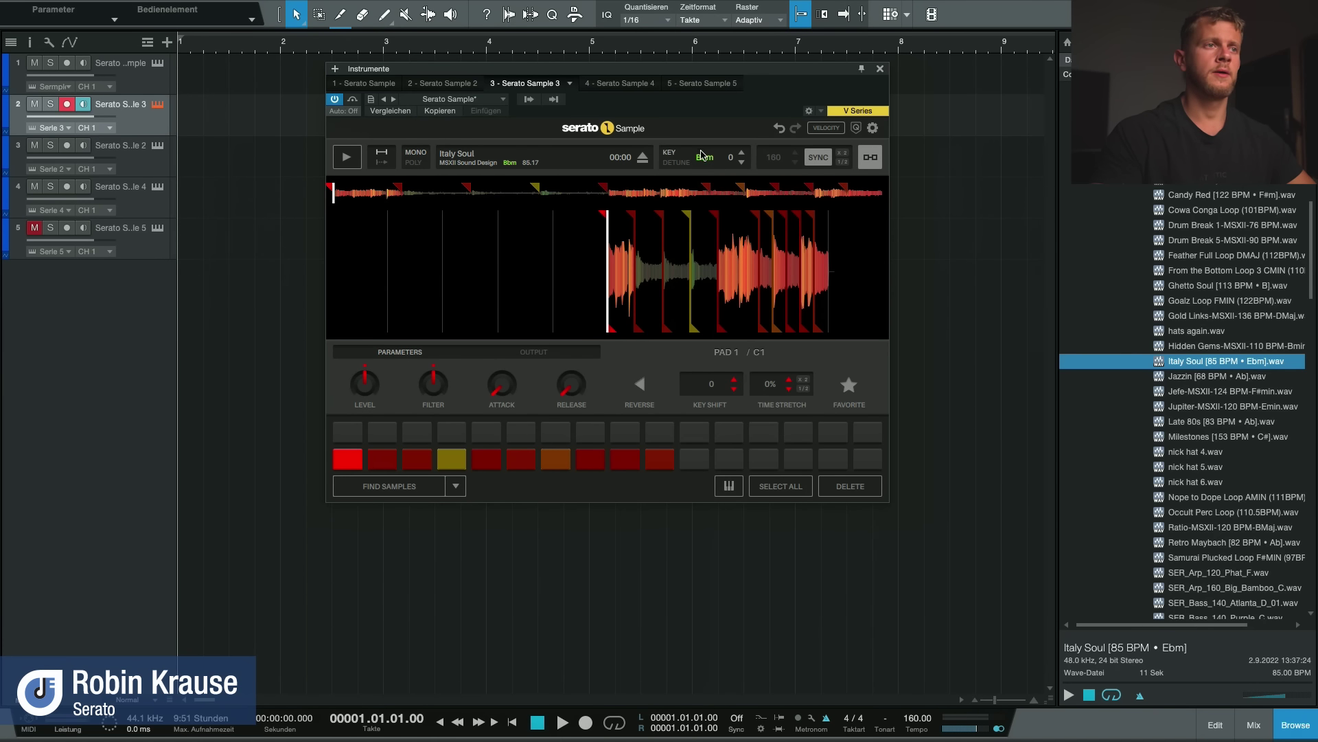
pyautogui.click(741, 154)
pyautogui.click(742, 162)
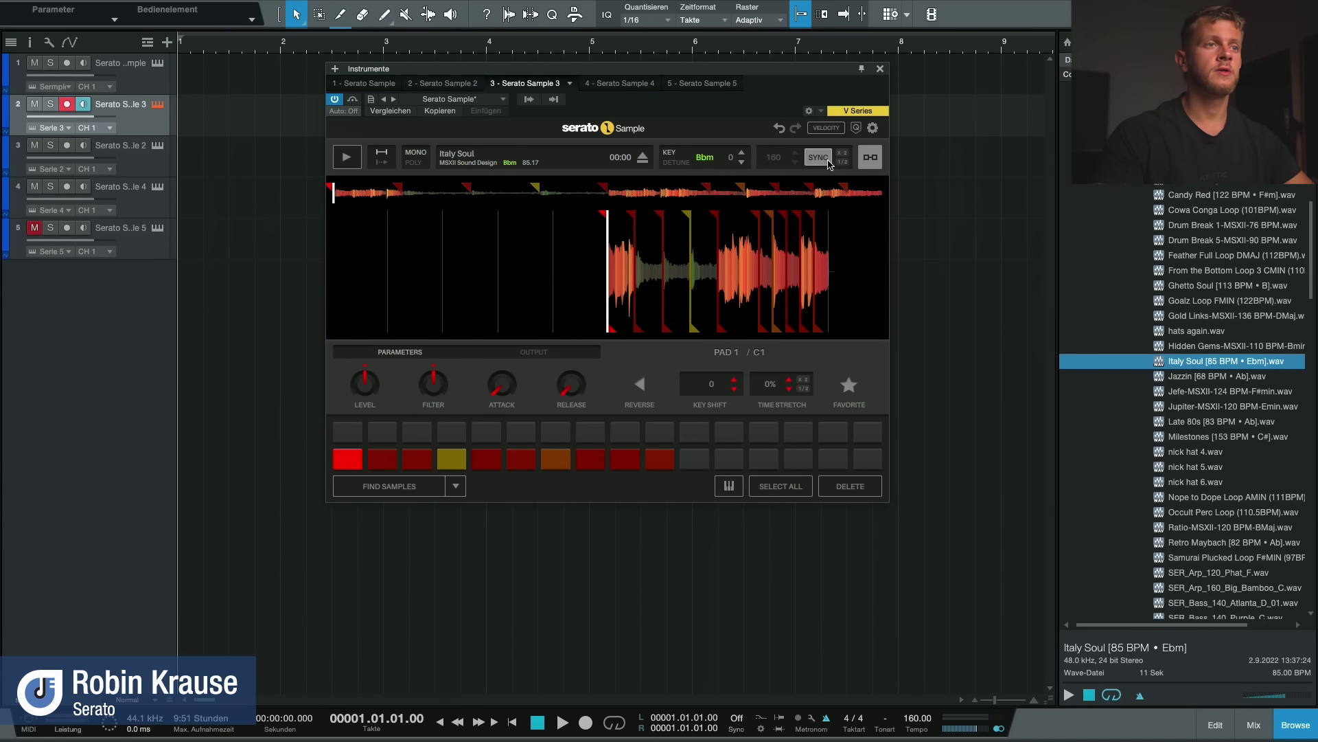
# Step: Switch the tempo synchronisation of Italy Soul off and back on to compare its original and project tempo
pyautogui.click(871, 159)
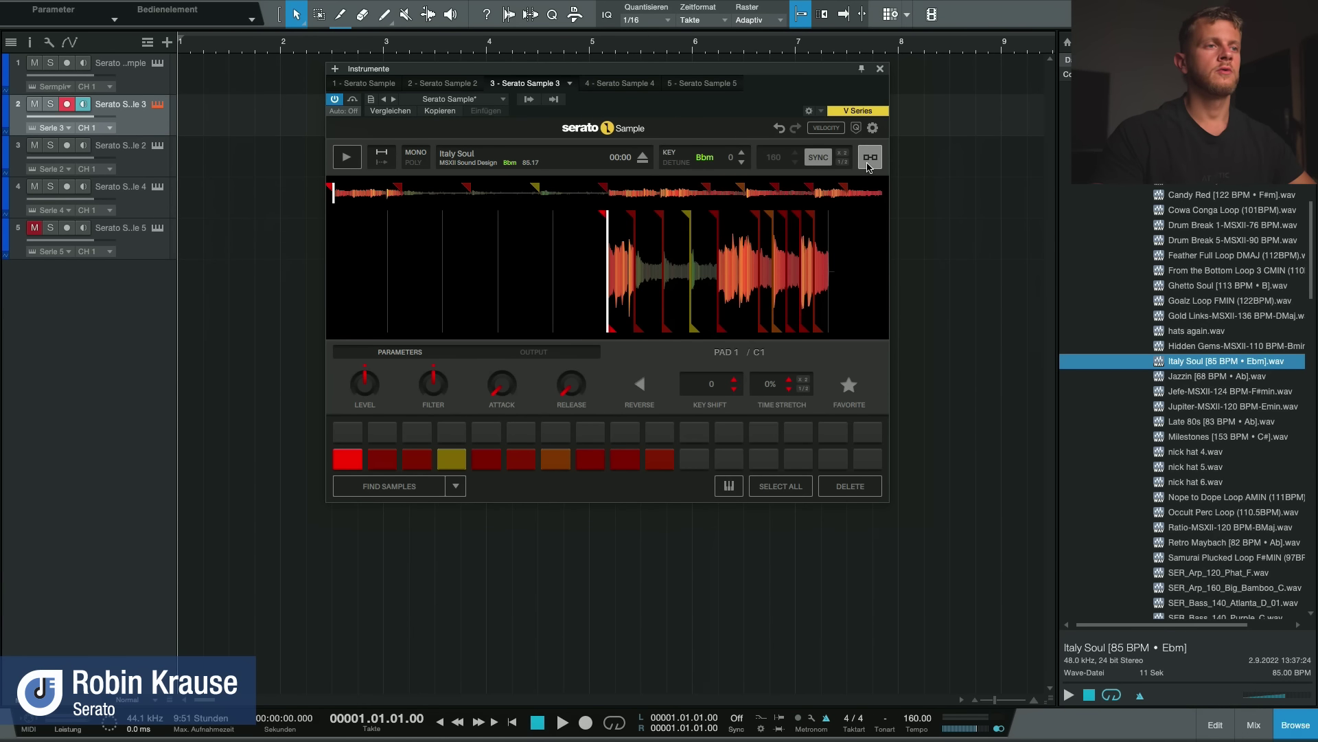
pyautogui.moveTo(709, 73); pyautogui.dragTo(734, 73)
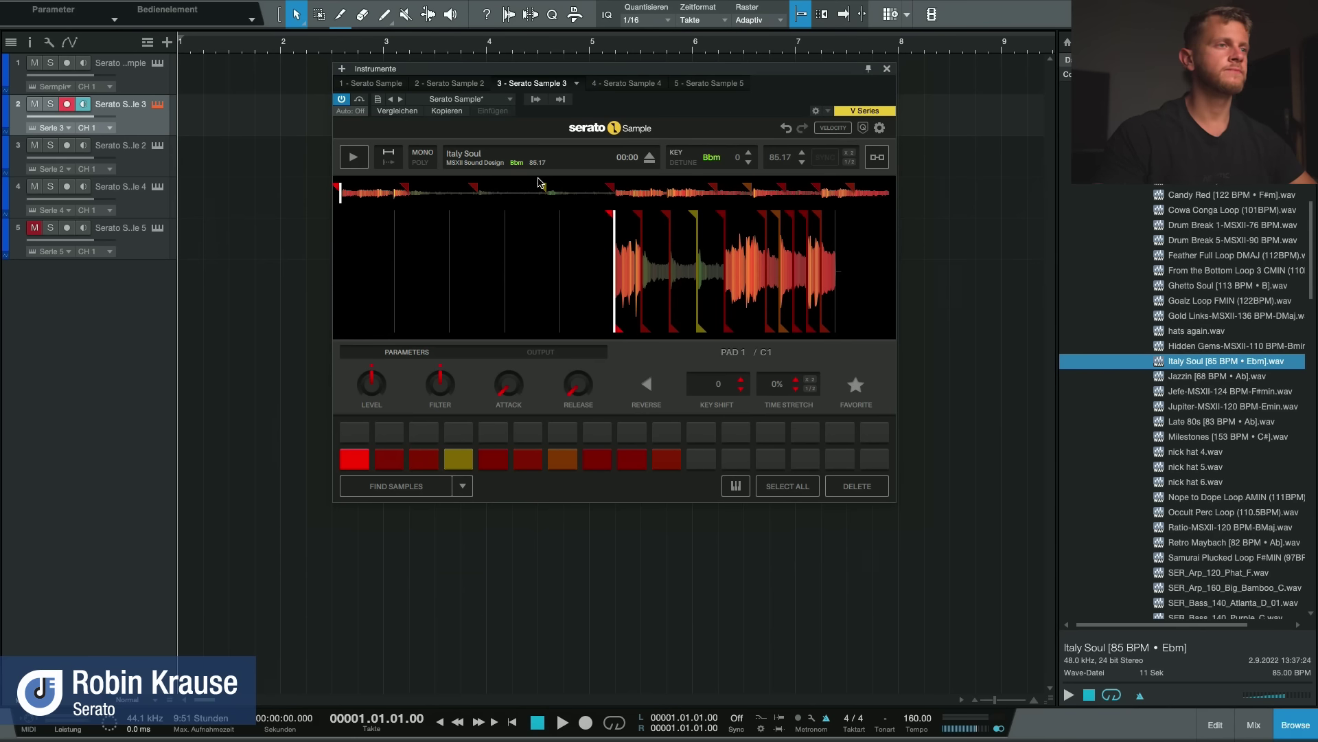
pyautogui.moveTo(803, 74); pyautogui.dragTo(784, 71)
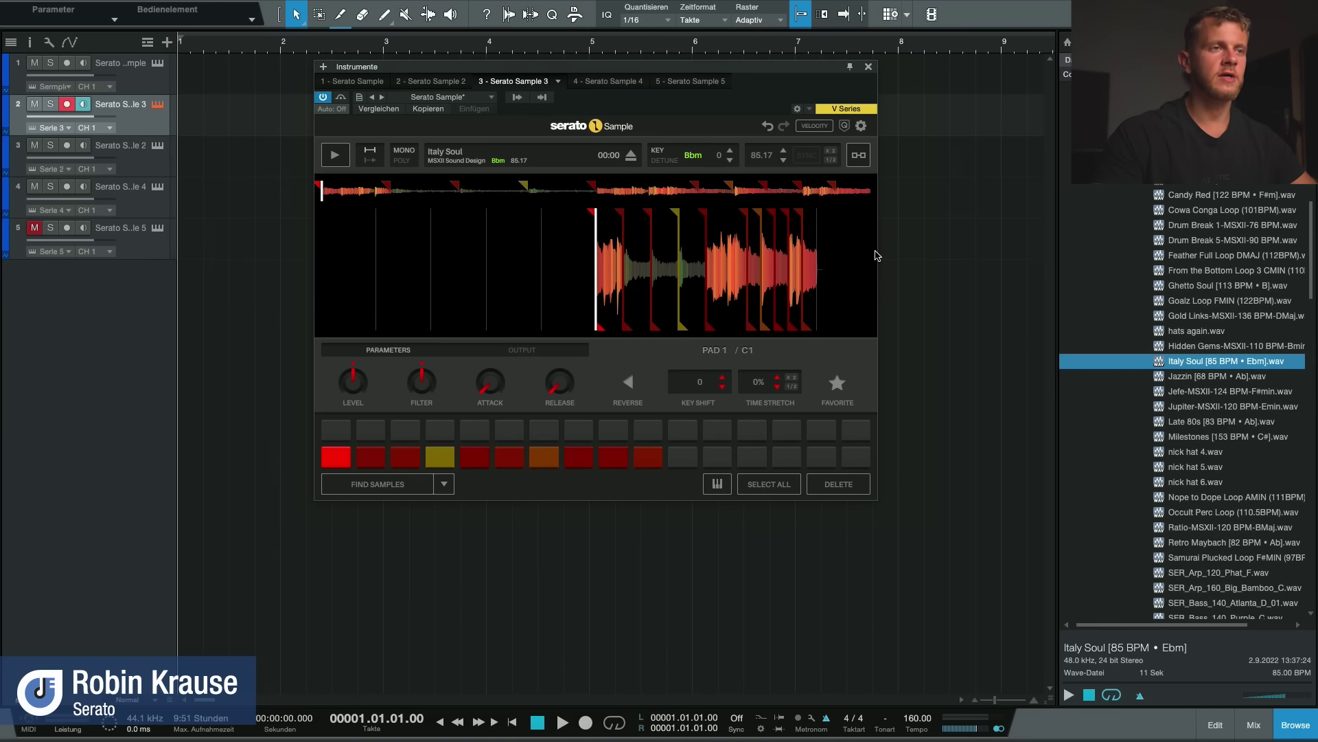
pyautogui.click(857, 158)
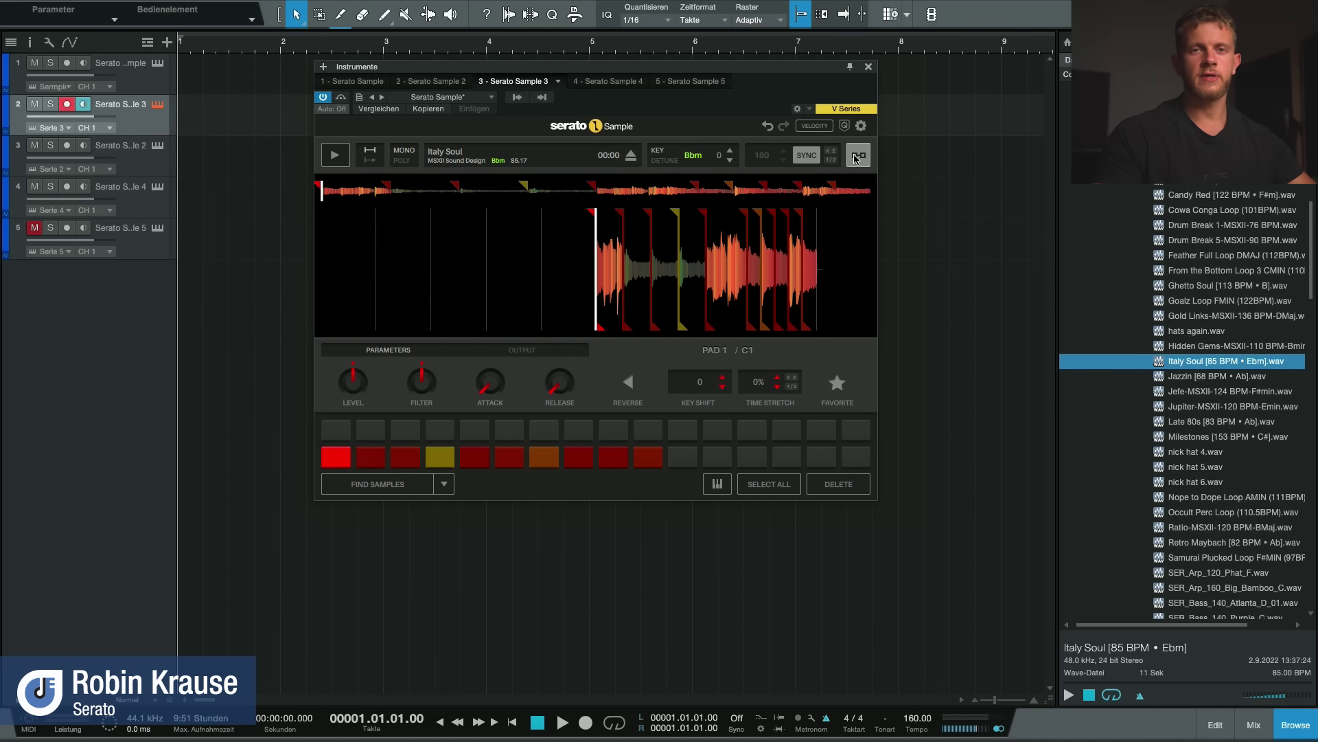
# Step: Lower the project tempo to 131 BPM
pyautogui.moveTo(757, 74); pyautogui.dragTo(725, 69)
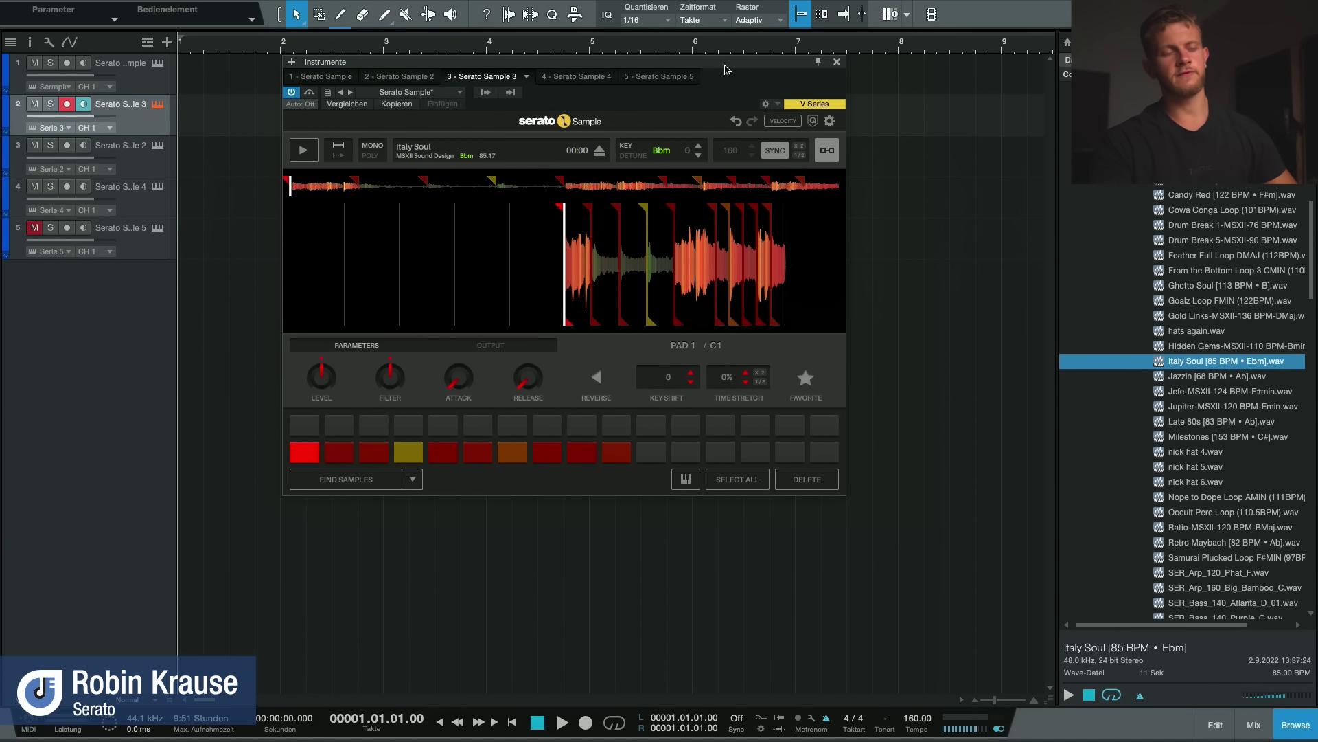
pyautogui.moveTo(727, 69); pyautogui.dragTo(730, 71)
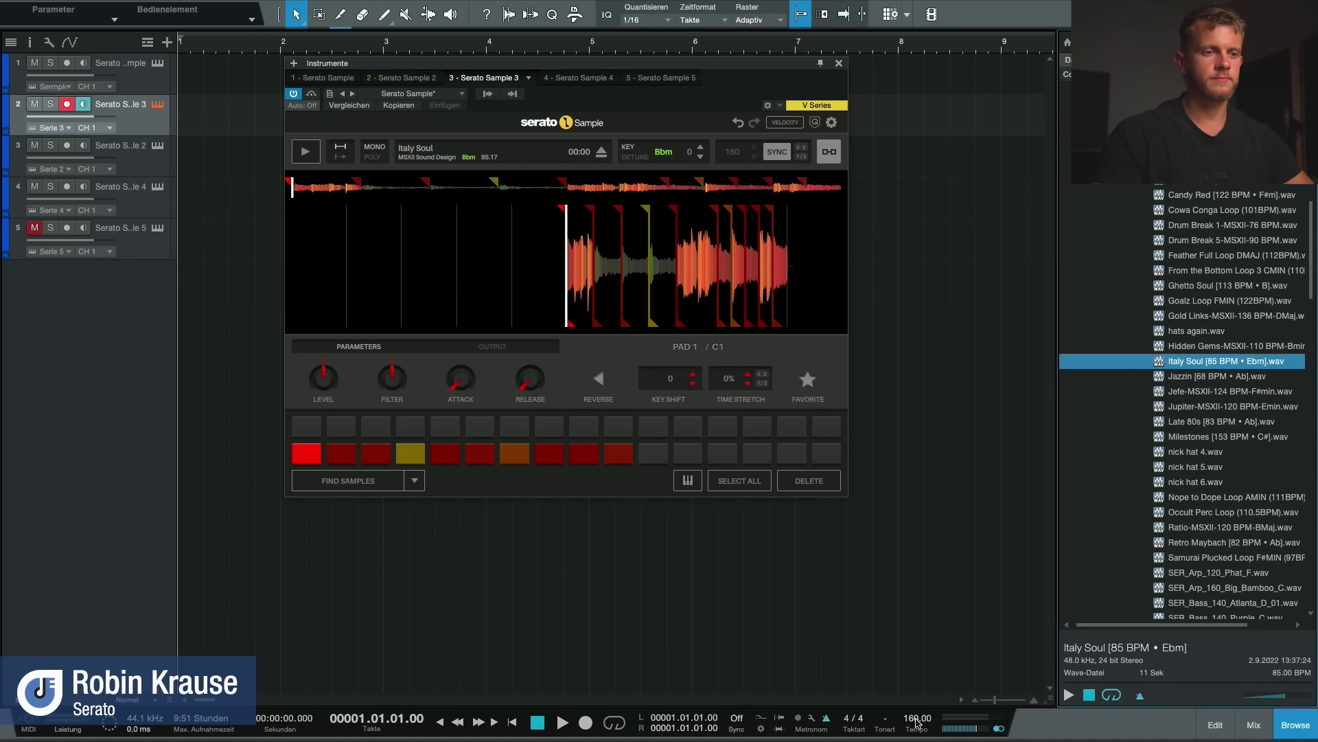
pyautogui.moveTo(916, 724); pyautogui.dragTo(918, 740)
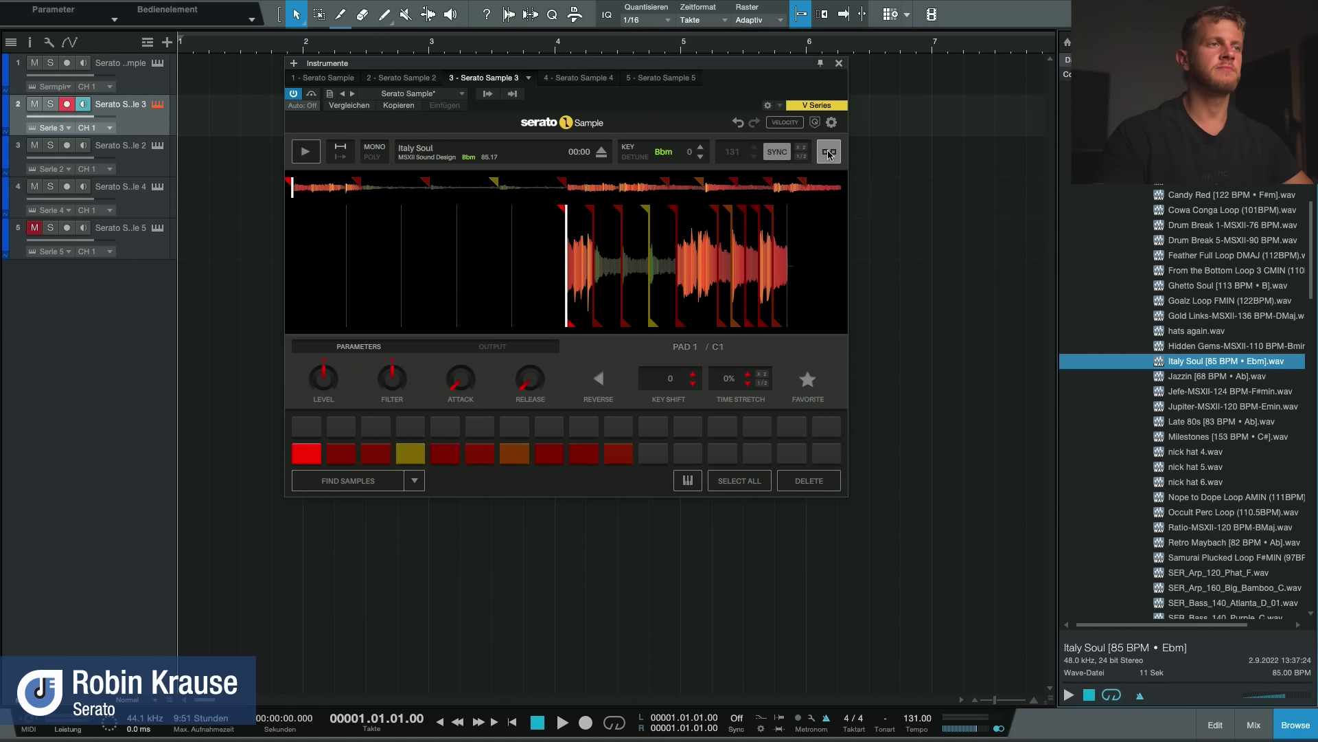
# Step: Trigger pad 1 repeatedly to hear the sample at the new project tempo, and stop playback
pyautogui.click(316, 456)
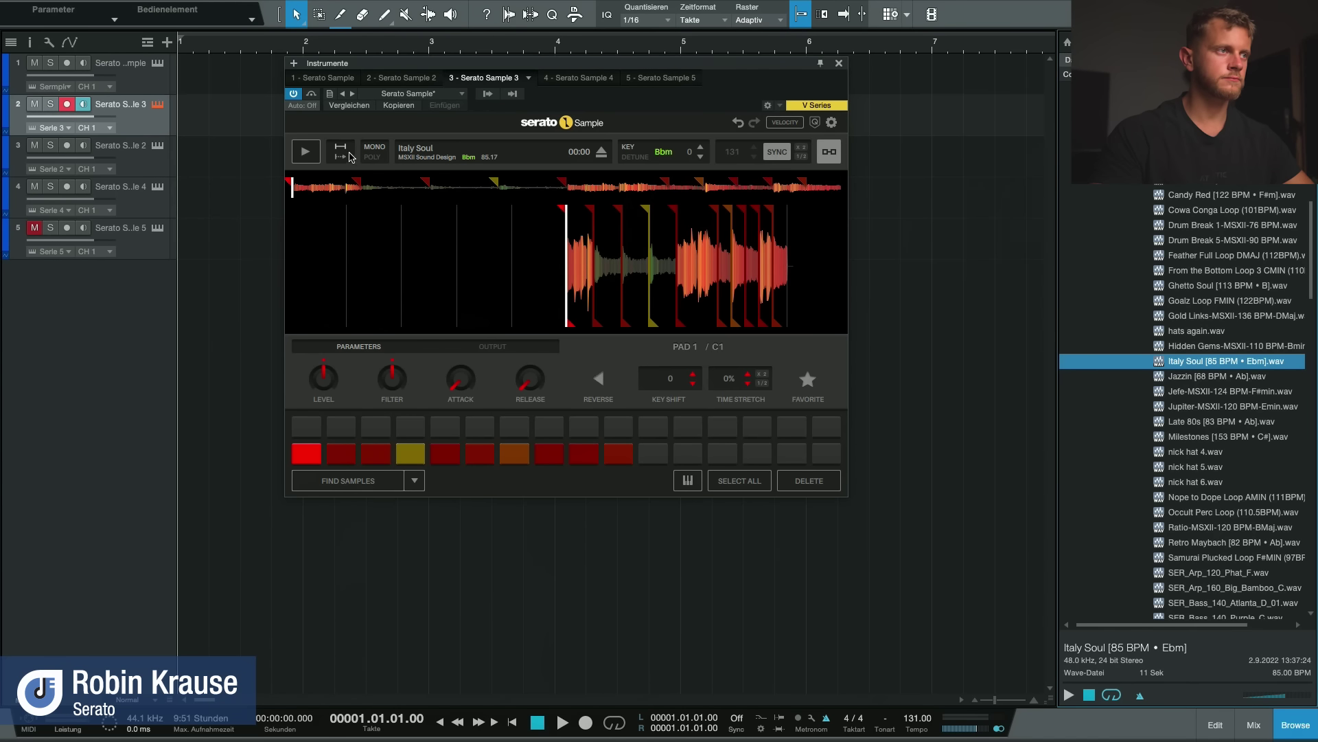
pyautogui.click(318, 453)
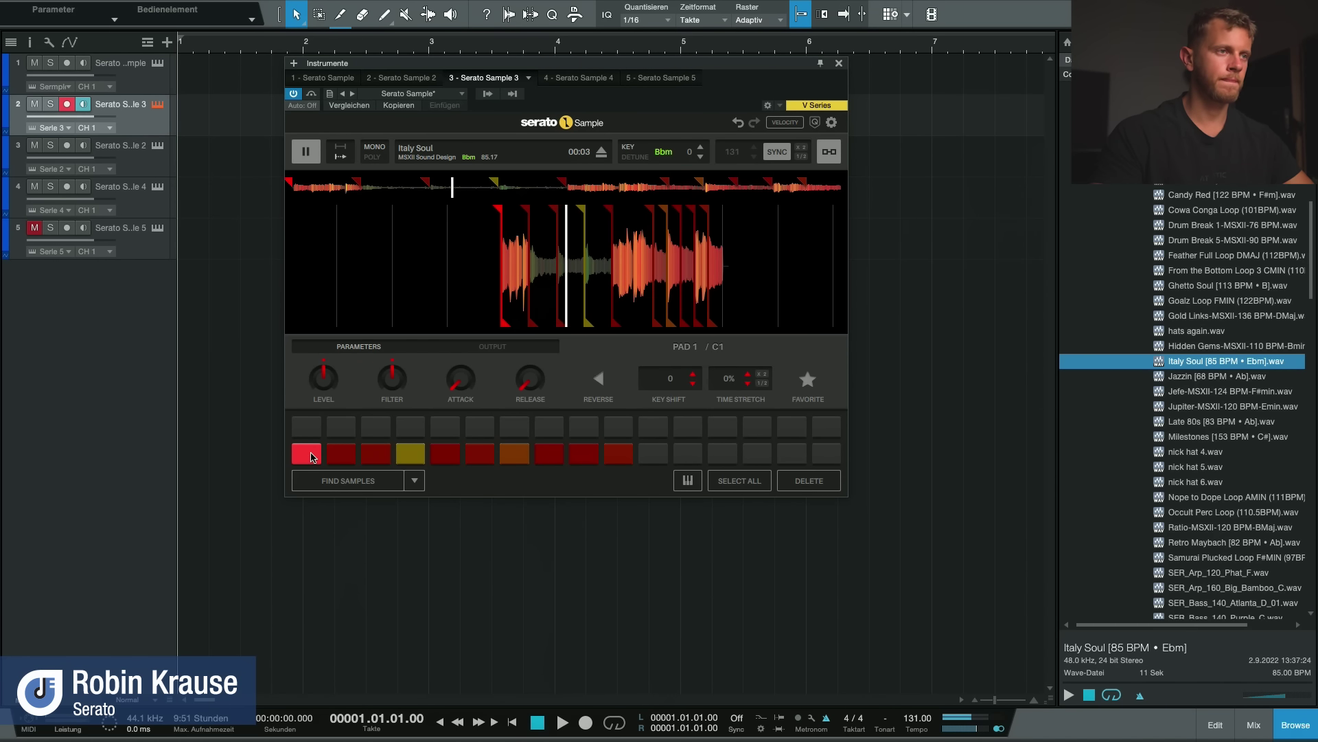
pyautogui.click(311, 457)
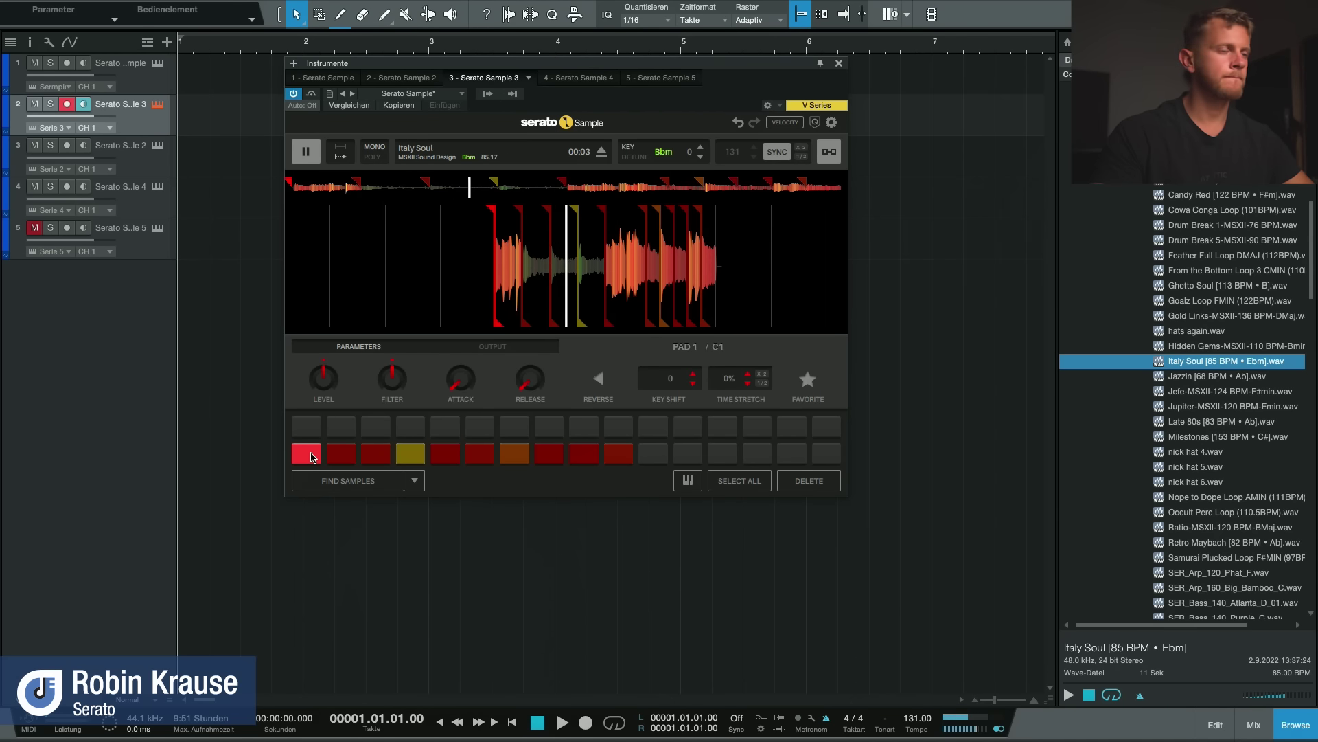
pyautogui.click(311, 456)
pyautogui.click(300, 151)
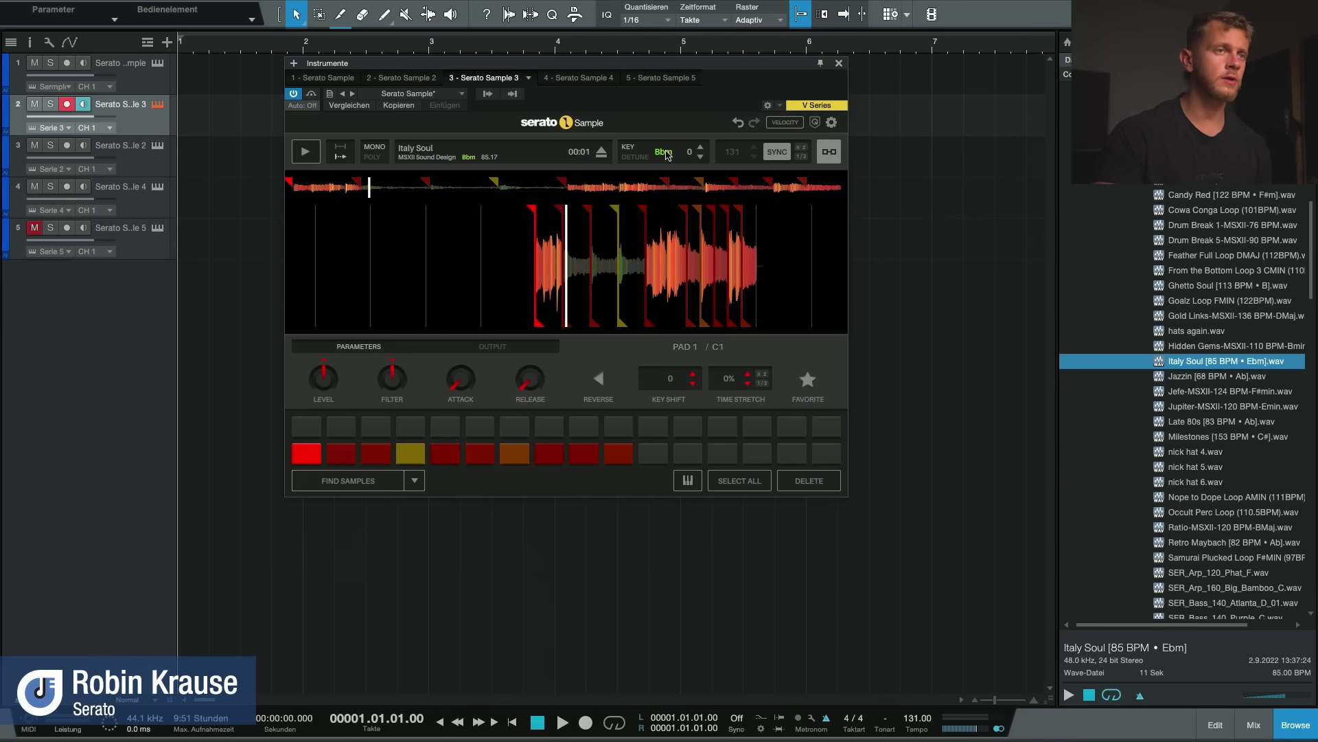
# Step: Set the key shift to +1, play the transposed sample, stop it and reset the shift to 0
pyautogui.click(701, 148)
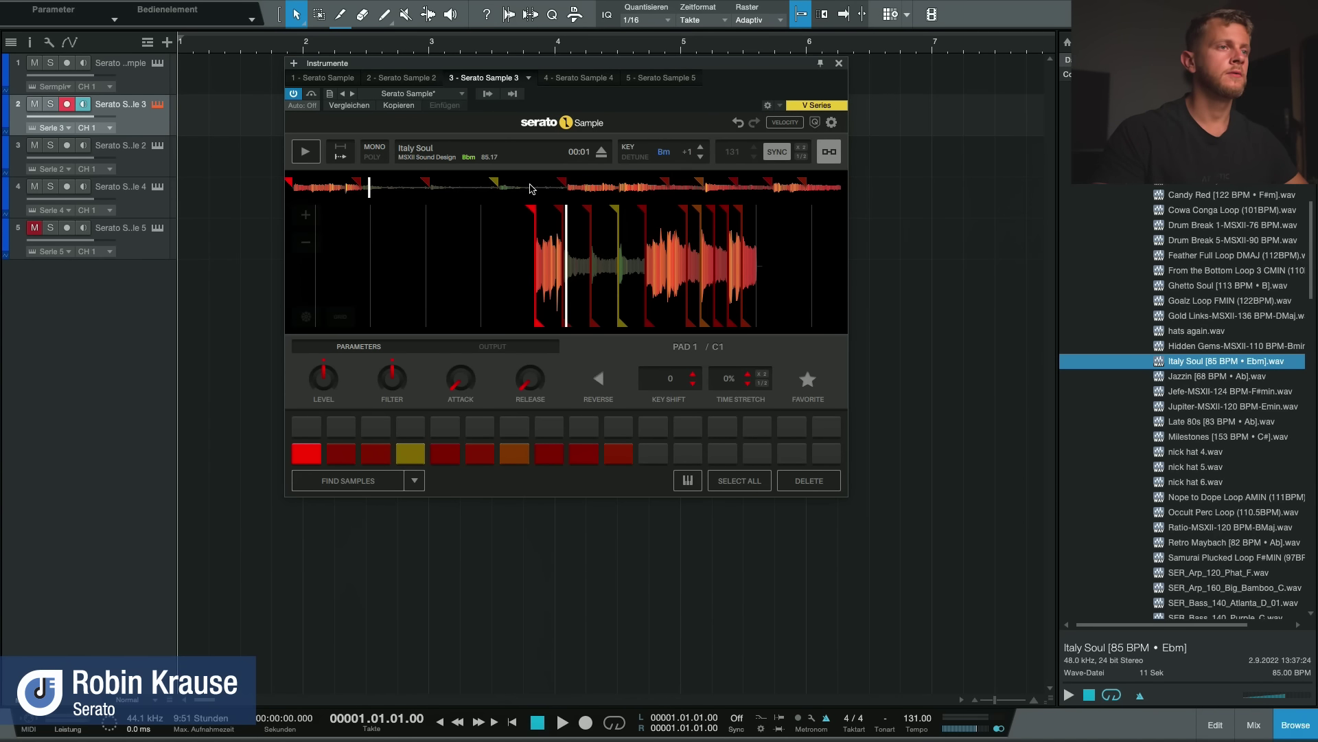
pyautogui.click(306, 152)
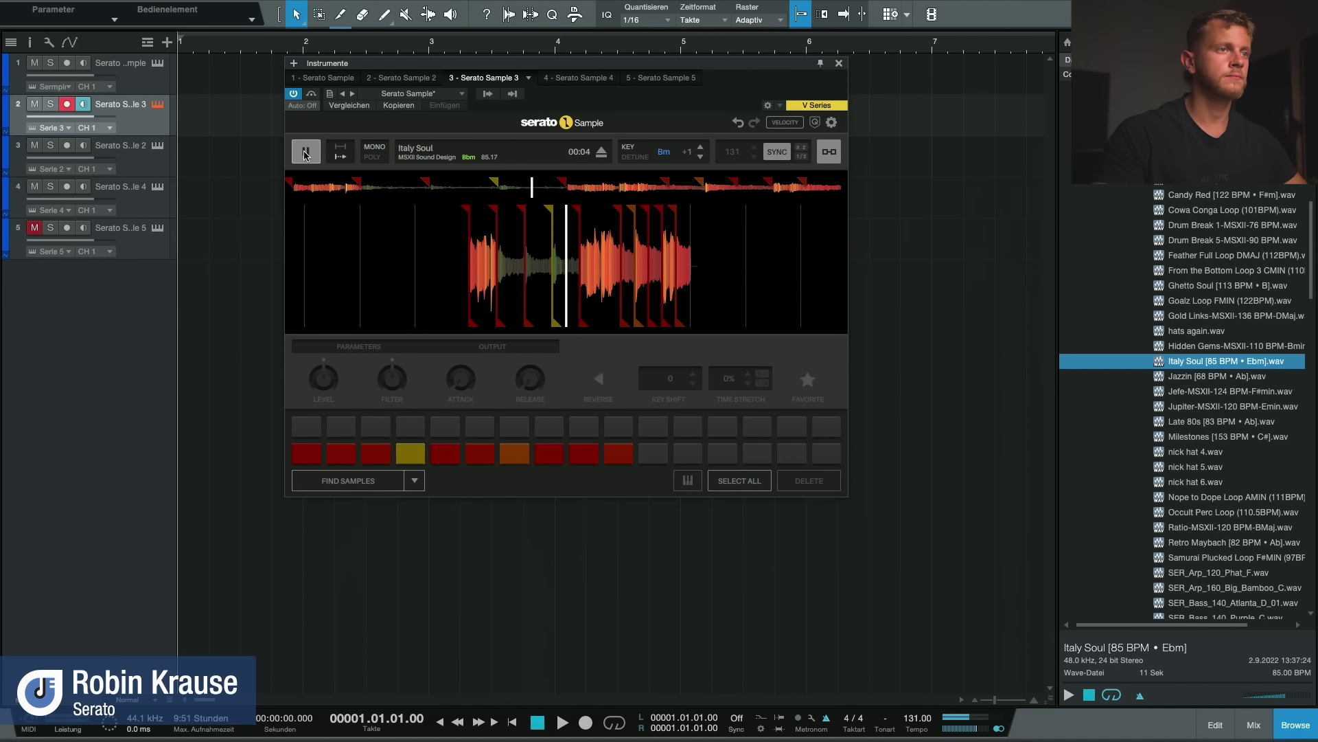
pyautogui.click(306, 152)
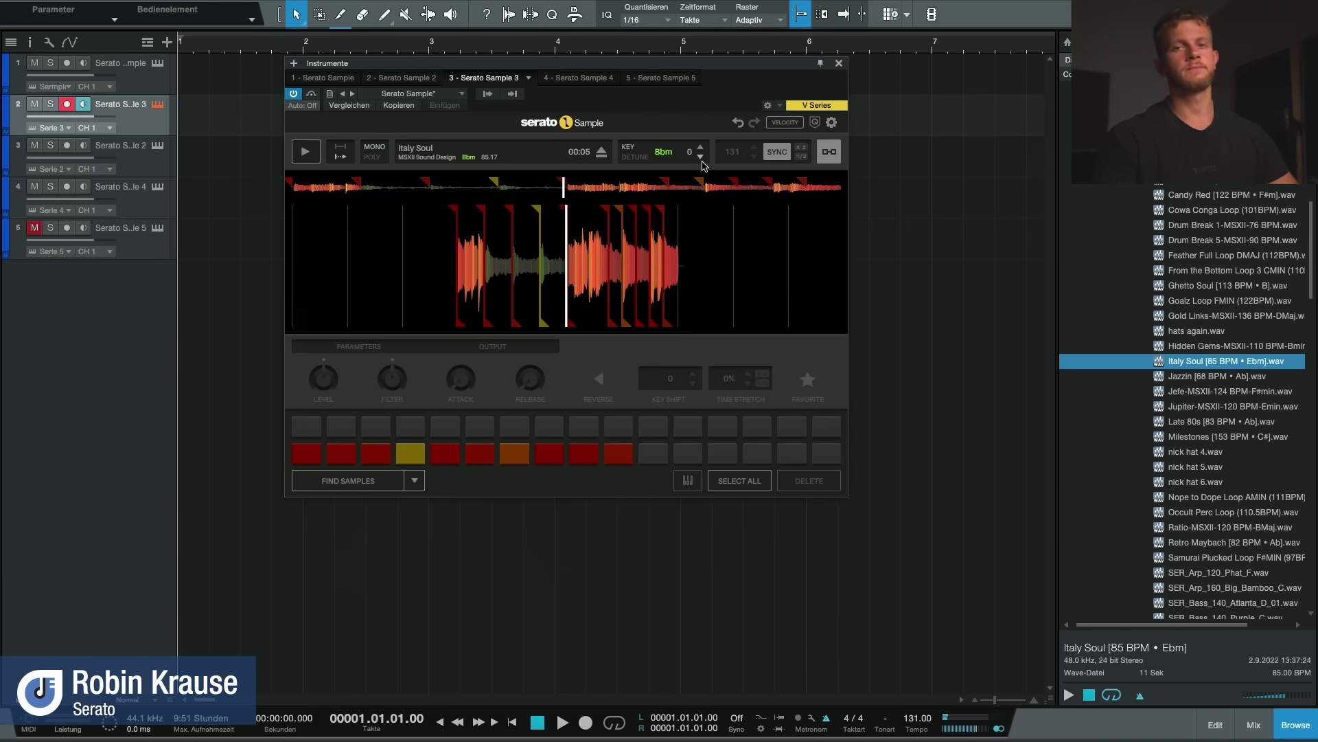
# Step: Reposition the instrument window clear of the track list and bring up the first Serato Sample track's instrument with Jazzin
pyautogui.moveTo(707, 63)
pyautogui.mouseDown()
pyautogui.moveTo(693, 66)
pyautogui.moveTo(704, 92)
pyautogui.moveTo(712, 67)
pyautogui.mouseUp()
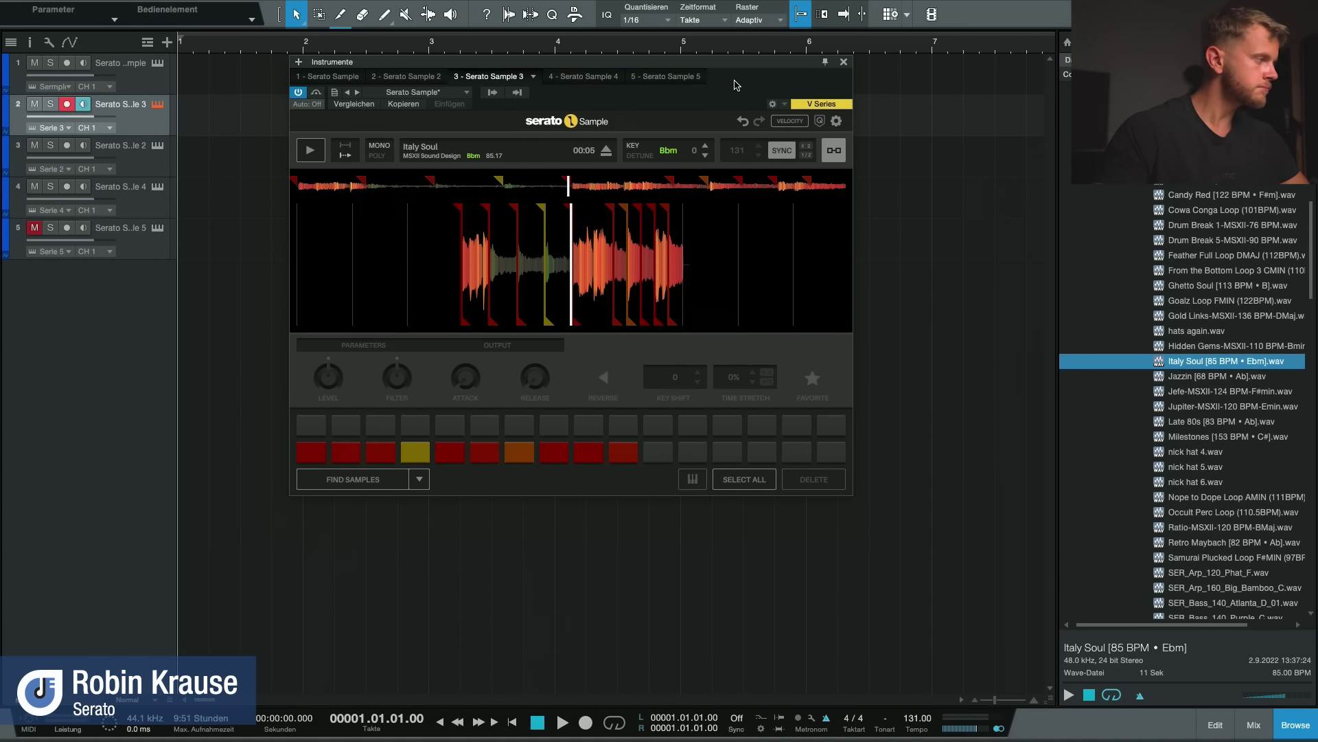
pyautogui.moveTo(724, 65); pyautogui.dragTo(719, 66)
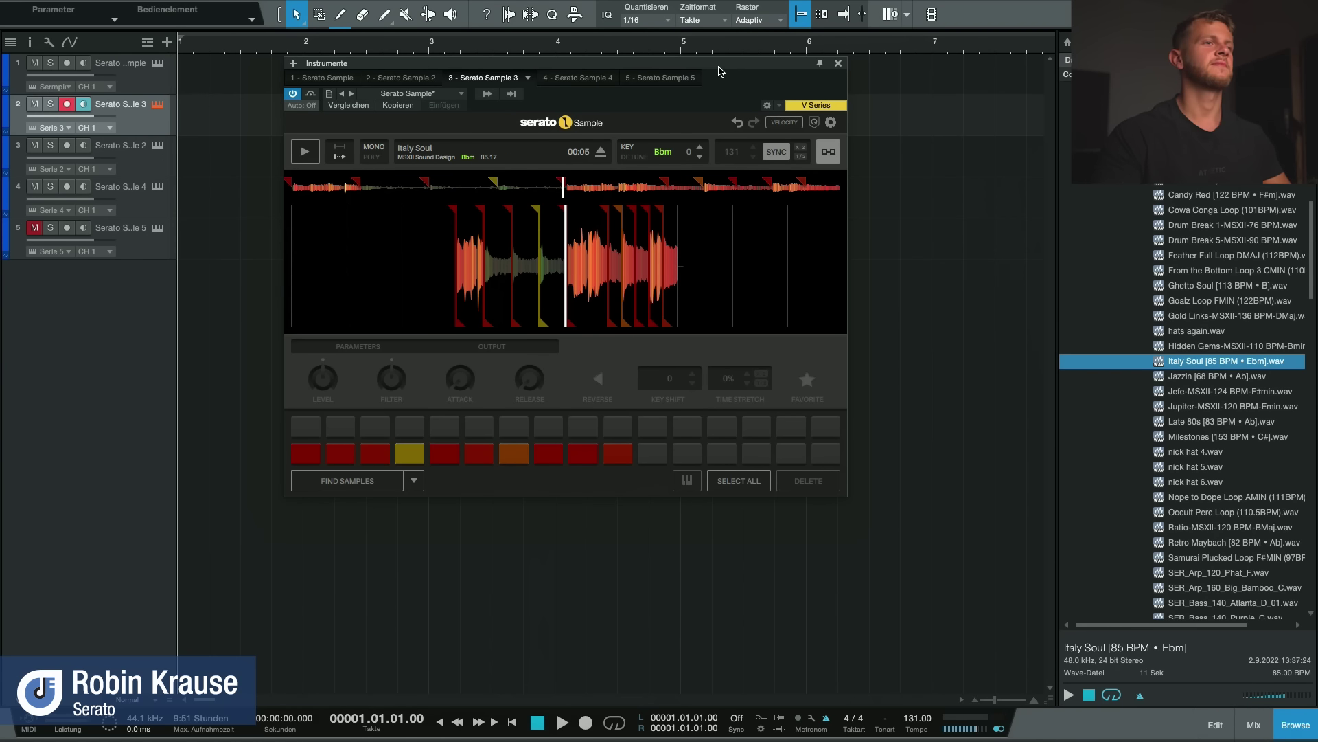
pyautogui.moveTo(719, 68)
pyautogui.mouseDown()
pyautogui.moveTo(735, 68)
pyautogui.moveTo(703, 63)
pyautogui.mouseUp()
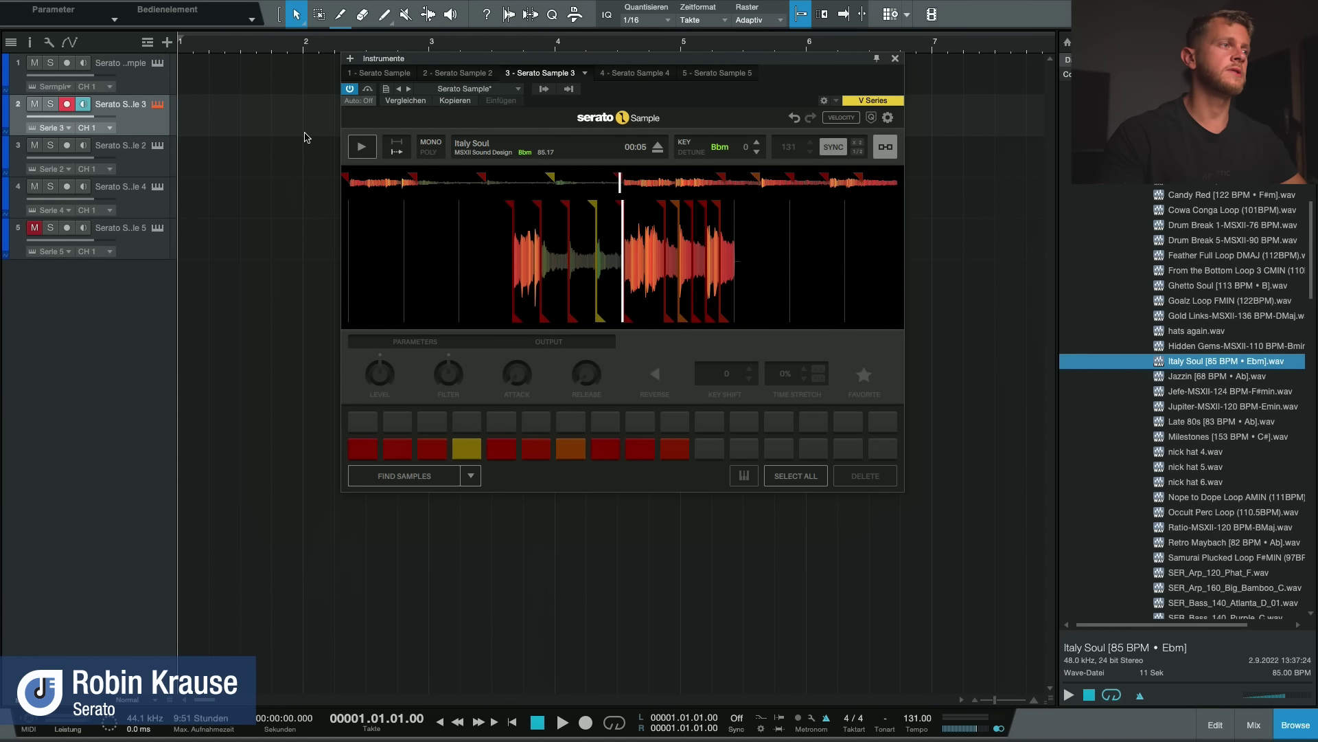
pyautogui.moveTo(450, 65); pyautogui.dragTo(370, 107)
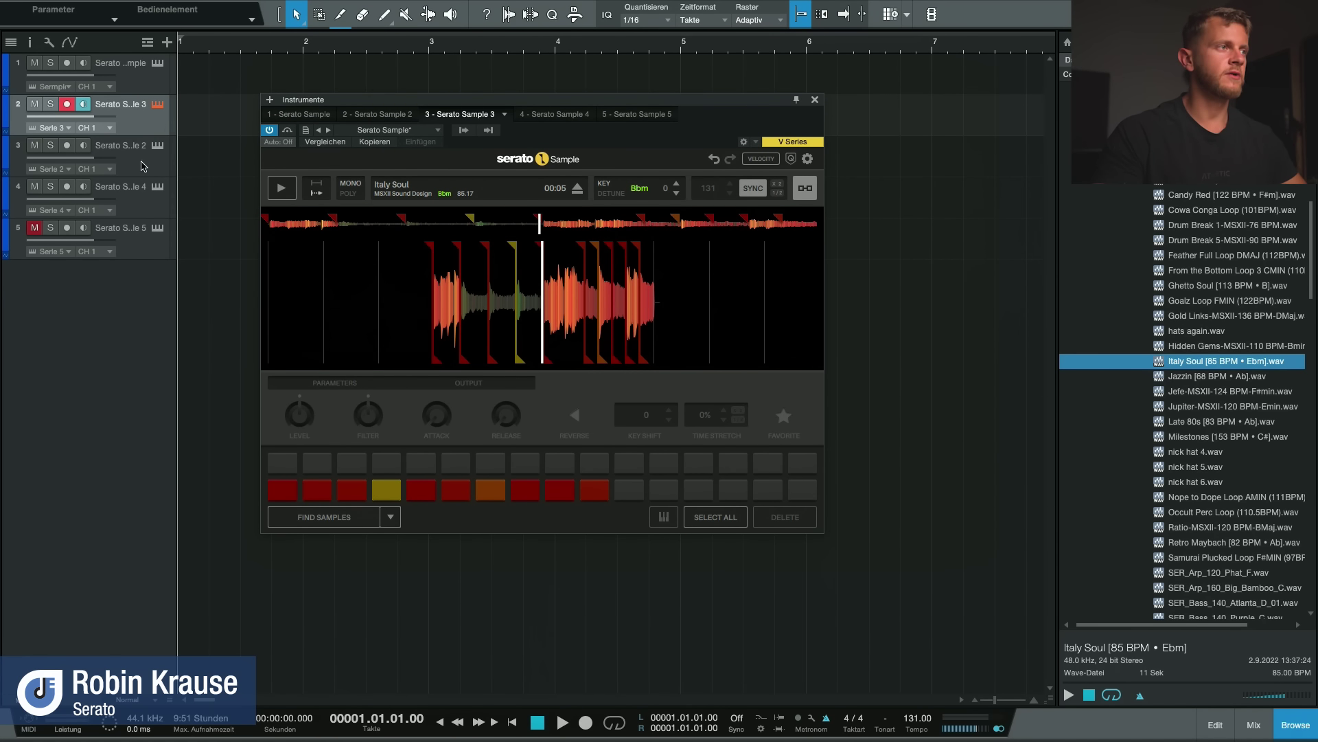
pyautogui.click(141, 84)
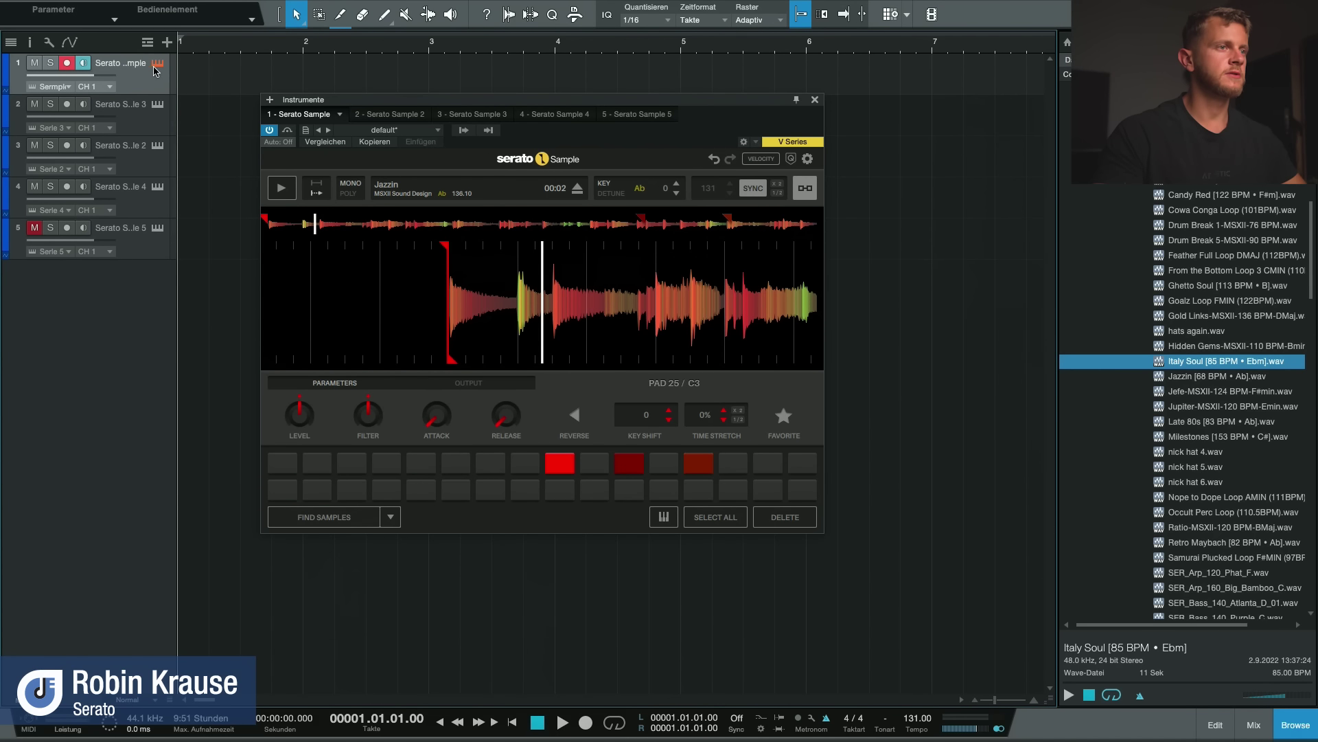
# Step: Trigger Jazzin's pad 25 and raise the project tempo to 160 BPM
pyautogui.click(565, 473)
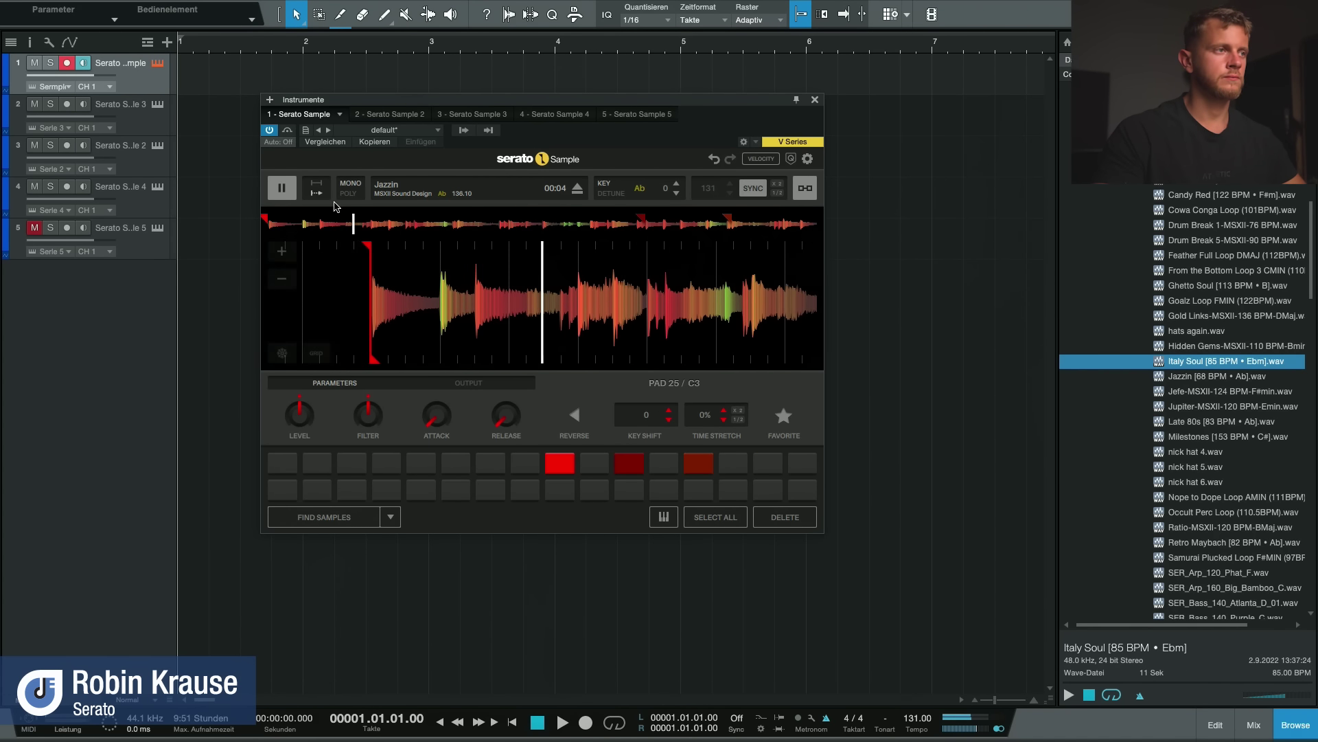
pyautogui.click(918, 719)
pyautogui.write('160')
pyautogui.press('Return')
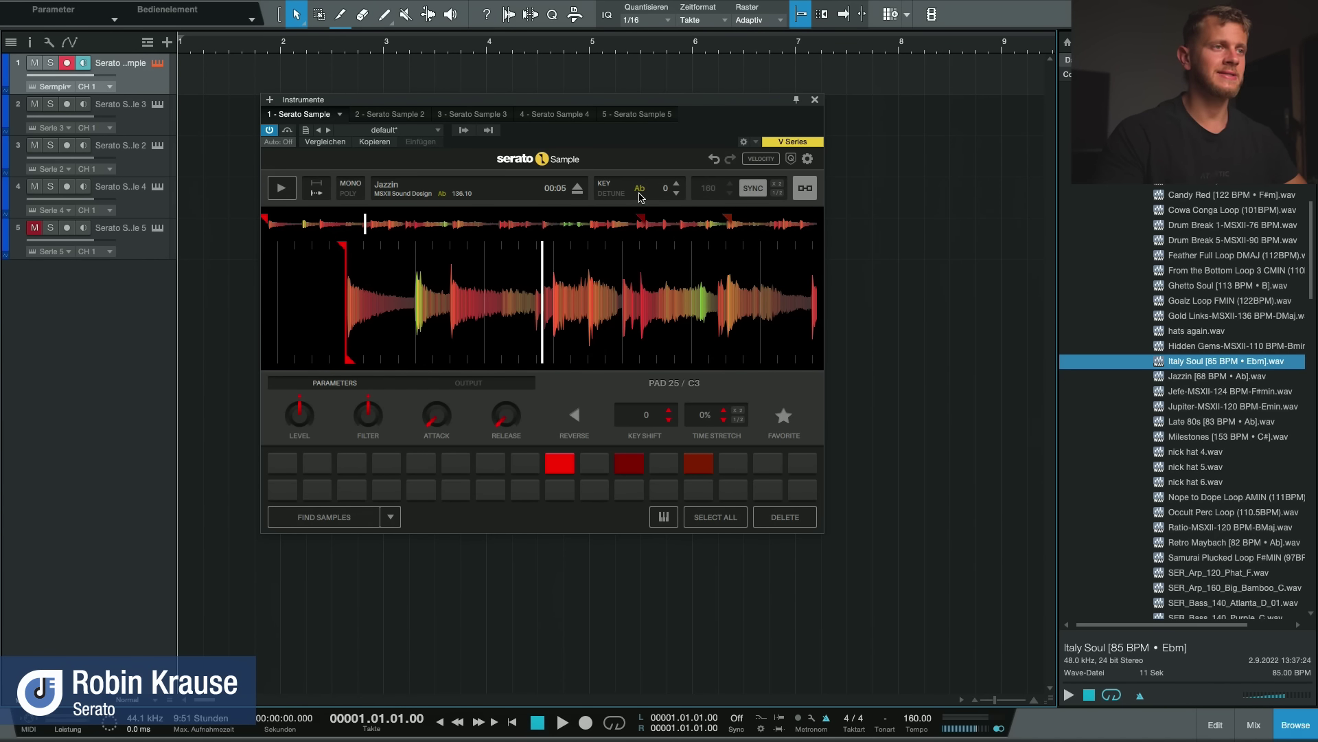
# Step: Reposition the Jazzin instrument window, play pad 25 at the new project tempo and stop playback
pyautogui.moveTo(540, 99); pyautogui.dragTo(591, 71)
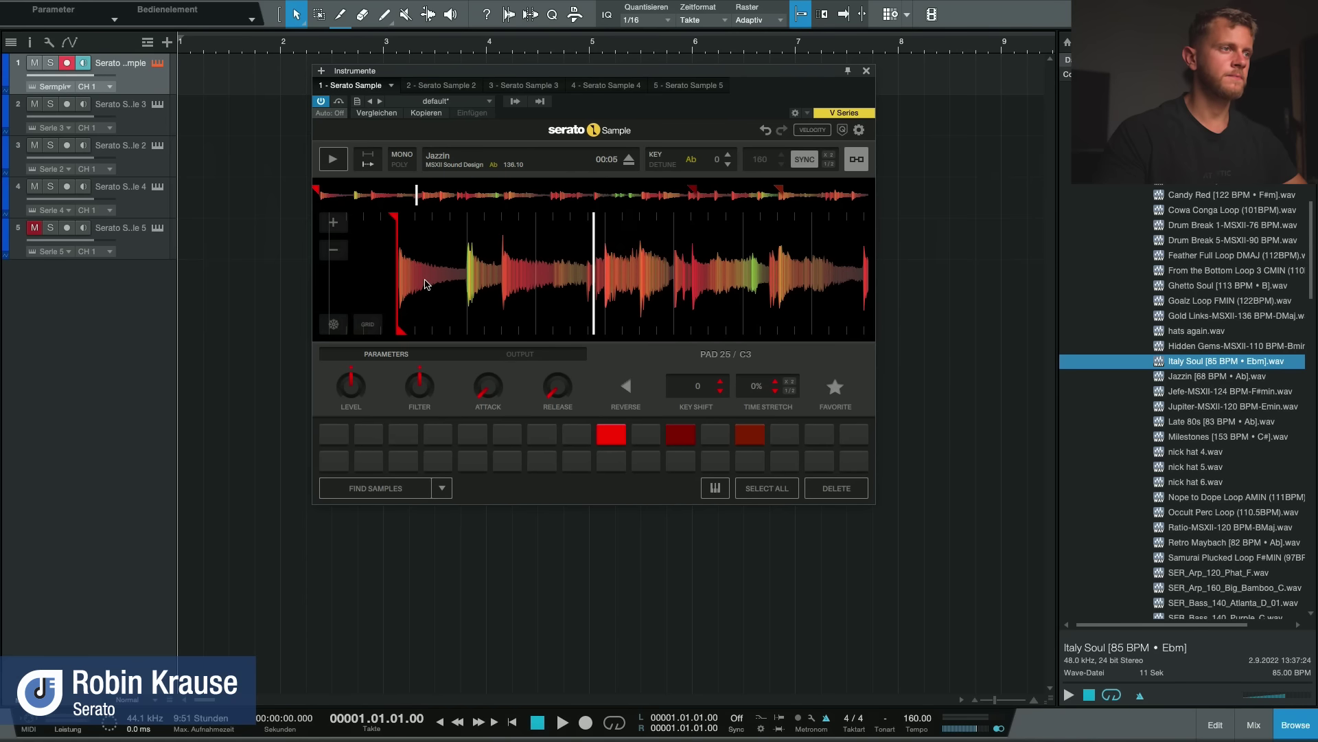
pyautogui.click(612, 434)
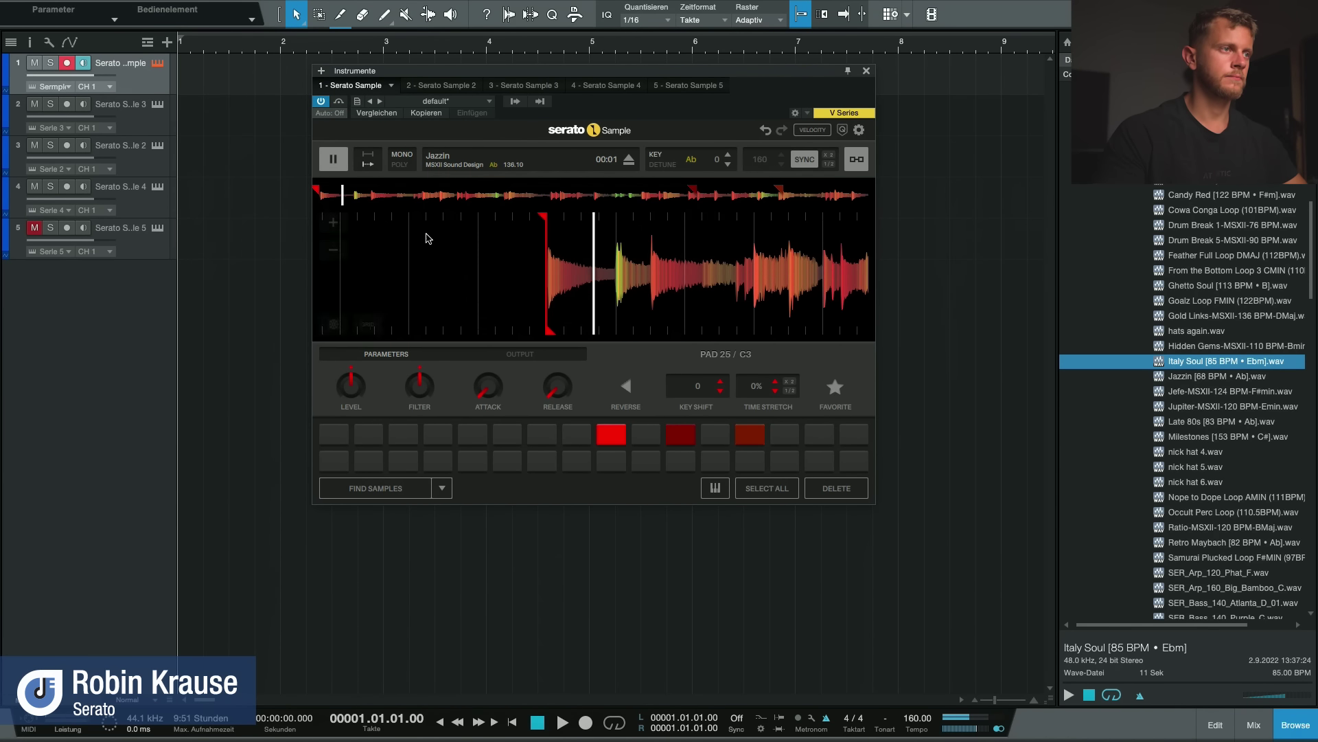
pyautogui.click(342, 164)
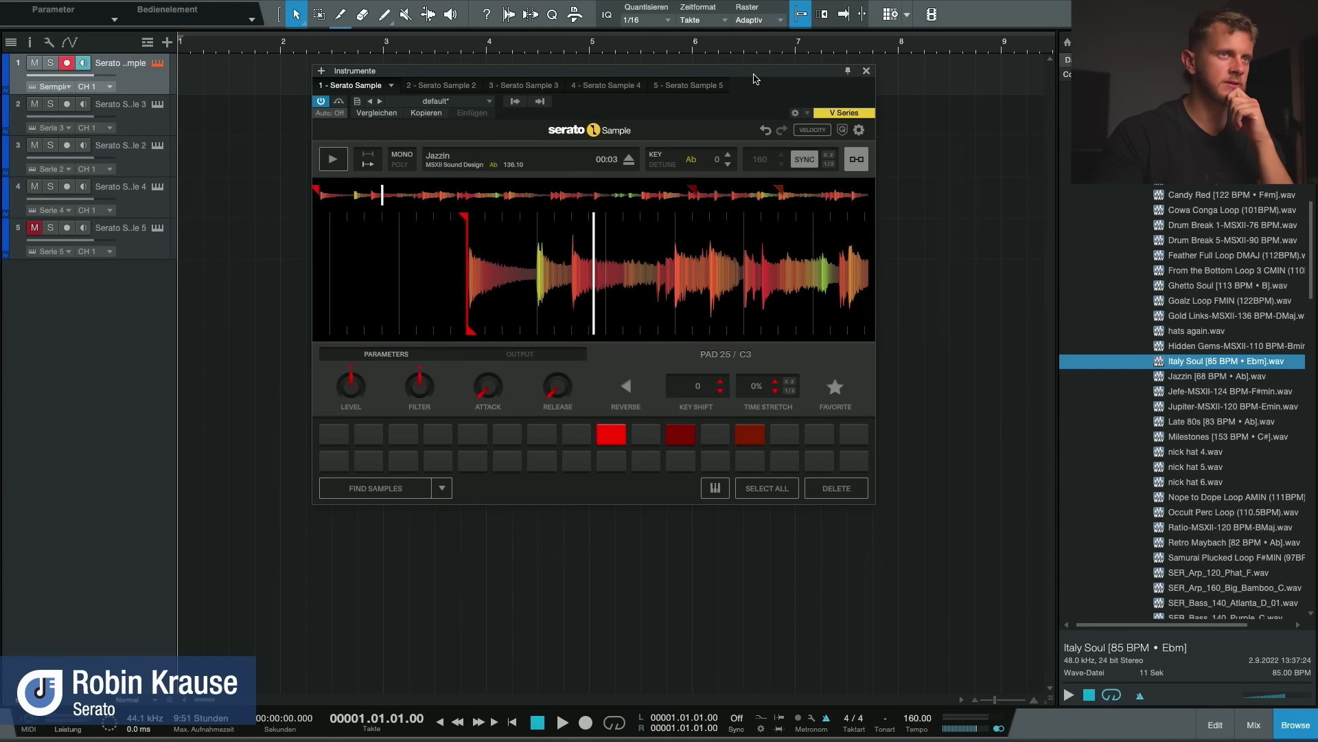
# Step: Pin the Jazzin window, open the second track's Italy Soul instrument and place the two windows side by side
pyautogui.moveTo(848, 76); pyautogui.dragTo(820, 70)
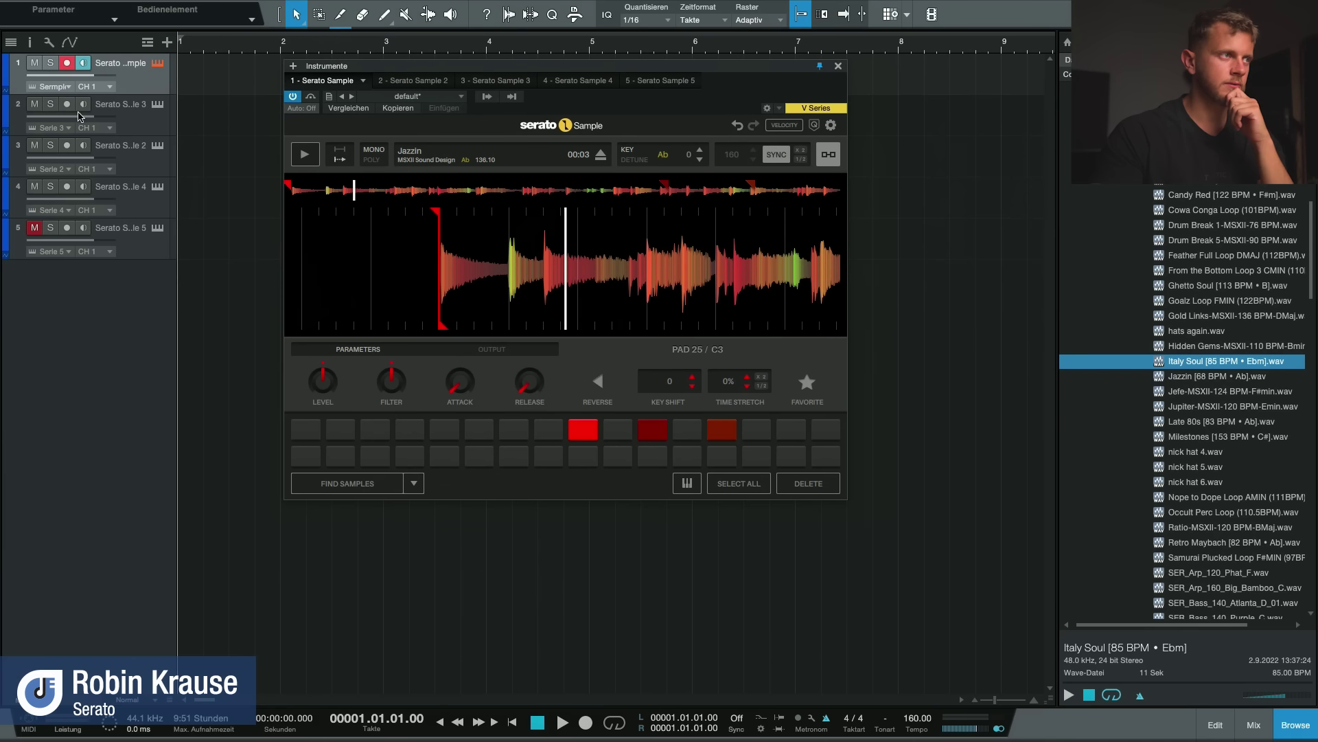
pyautogui.click(157, 104)
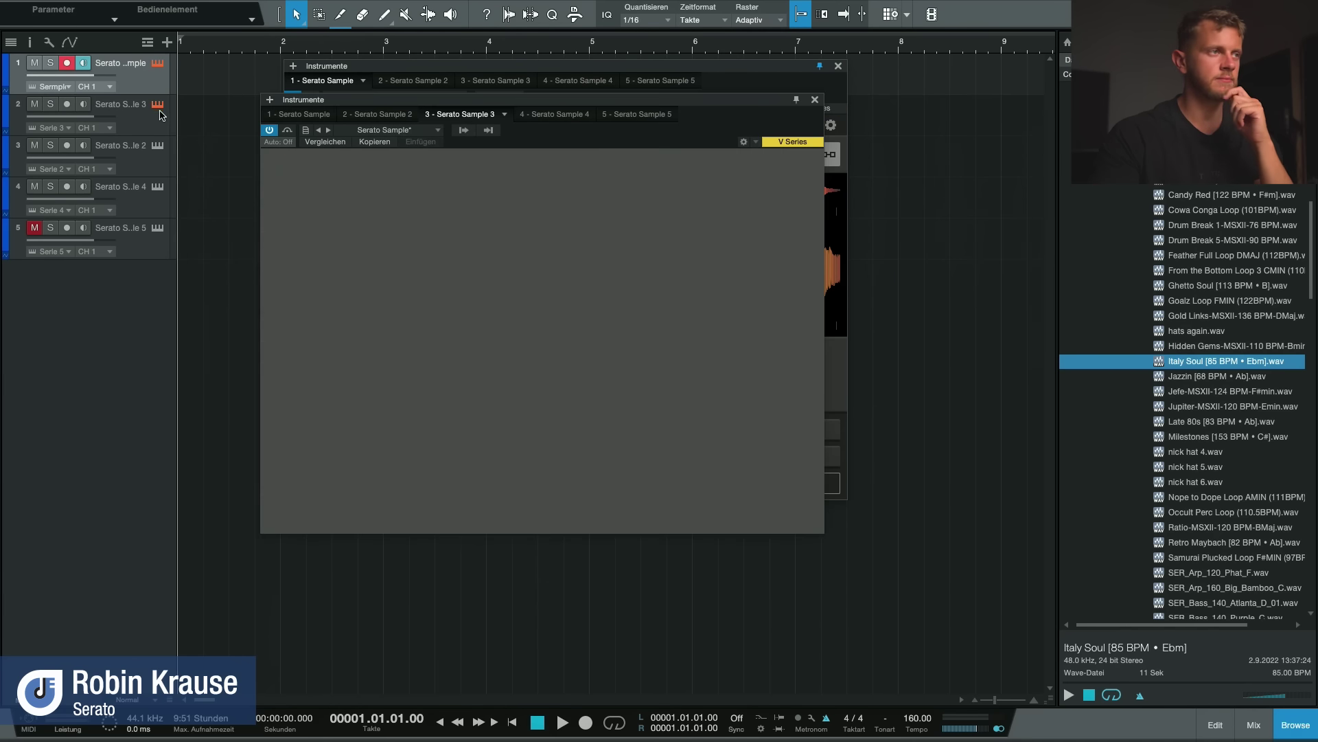
pyautogui.moveTo(535, 107); pyautogui.dragTo(951, 88)
pyautogui.moveTo(607, 66); pyautogui.dragTo(427, 82)
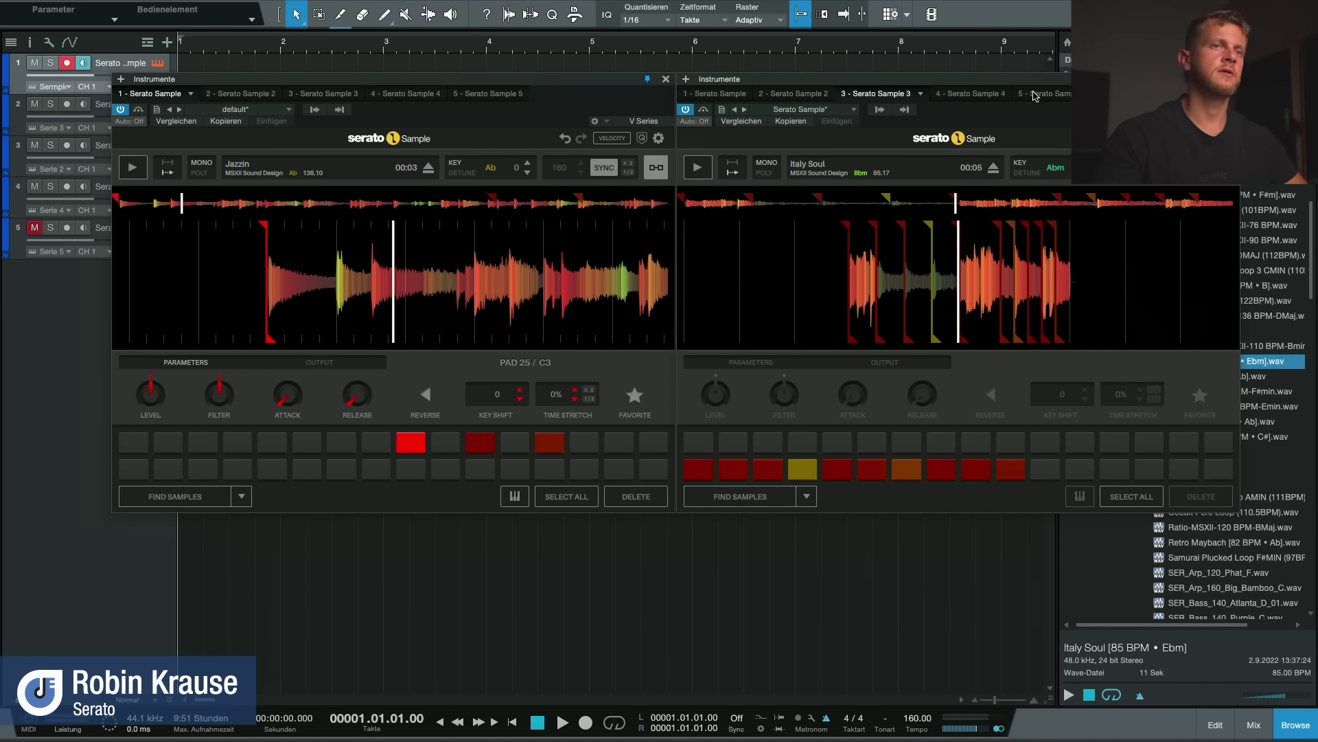
pyautogui.moveTo(711, 89)
pyautogui.mouseDown()
pyautogui.moveTo(728, 91)
pyautogui.moveTo(713, 90)
pyautogui.mouseUp()
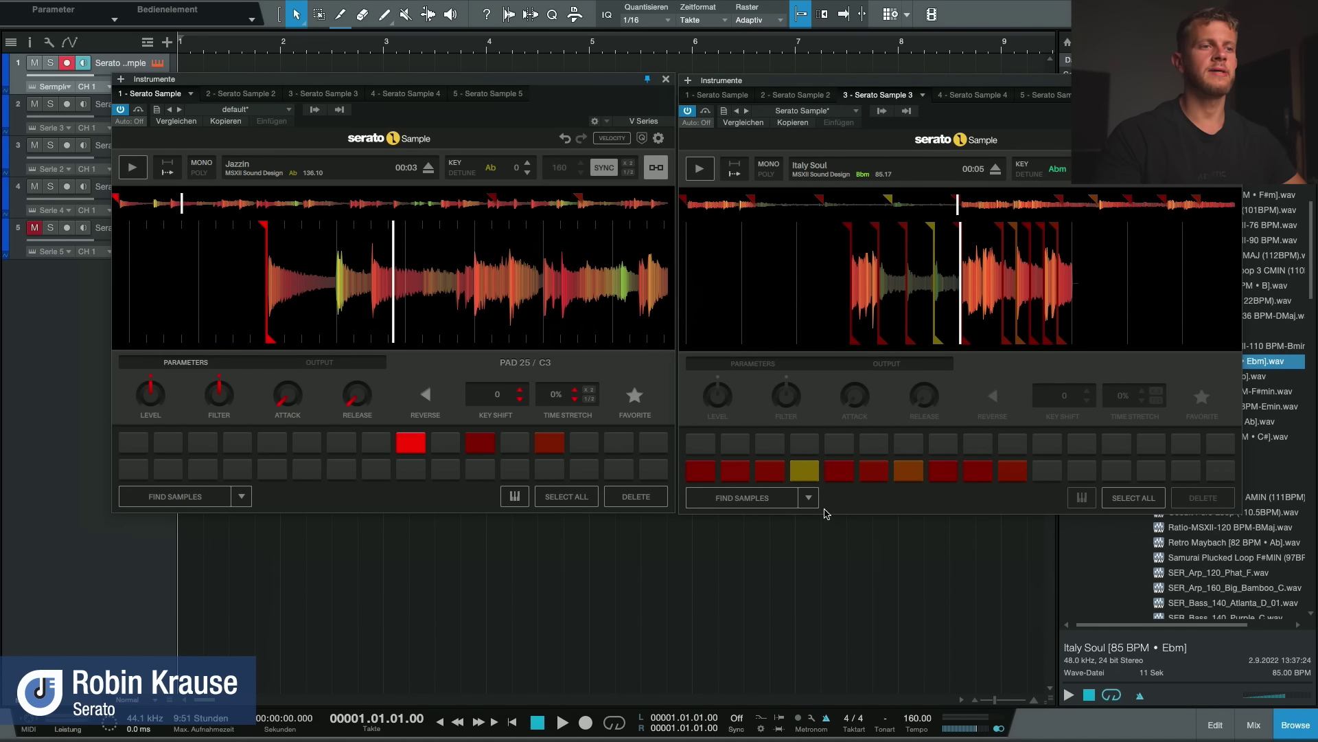
# Step: Play Jazzin's pad 25 together with Italy Soul's pad 1 to hear both samples in sync, and stop playback
pyautogui.click(416, 449)
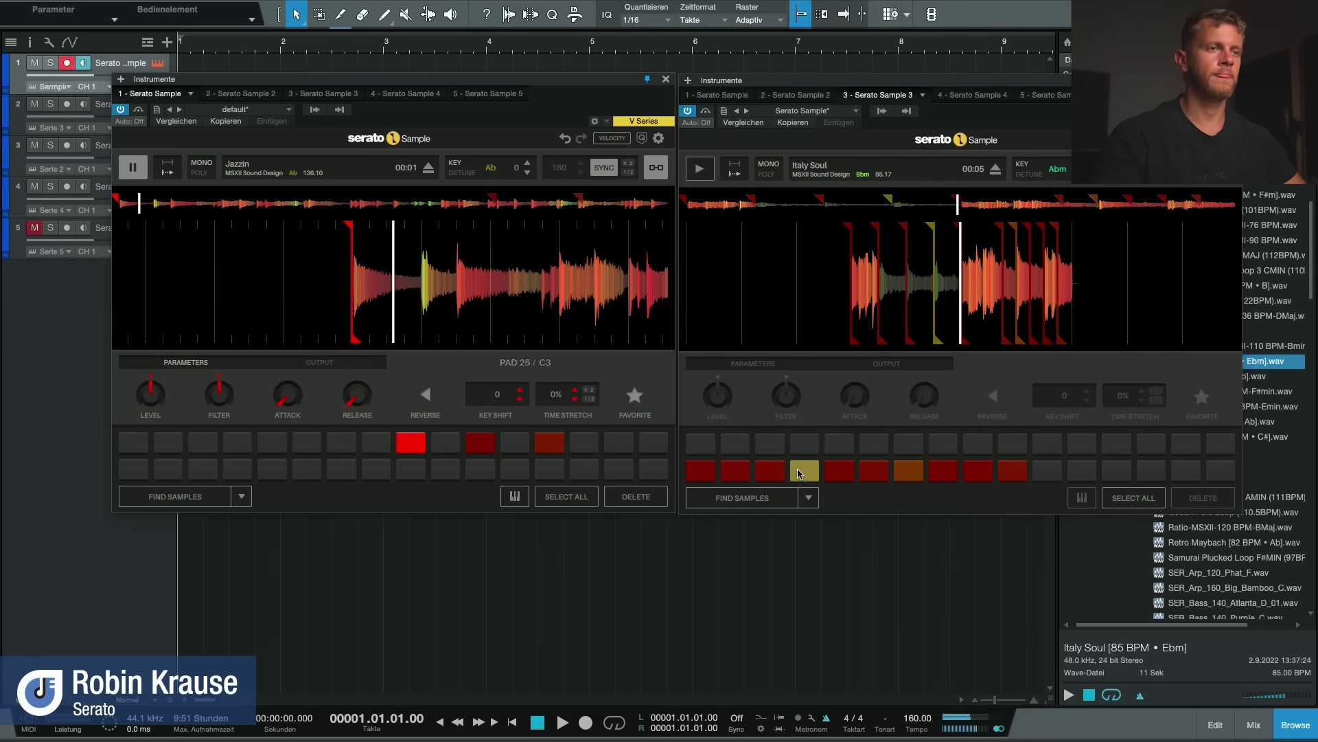
pyautogui.click(700, 471)
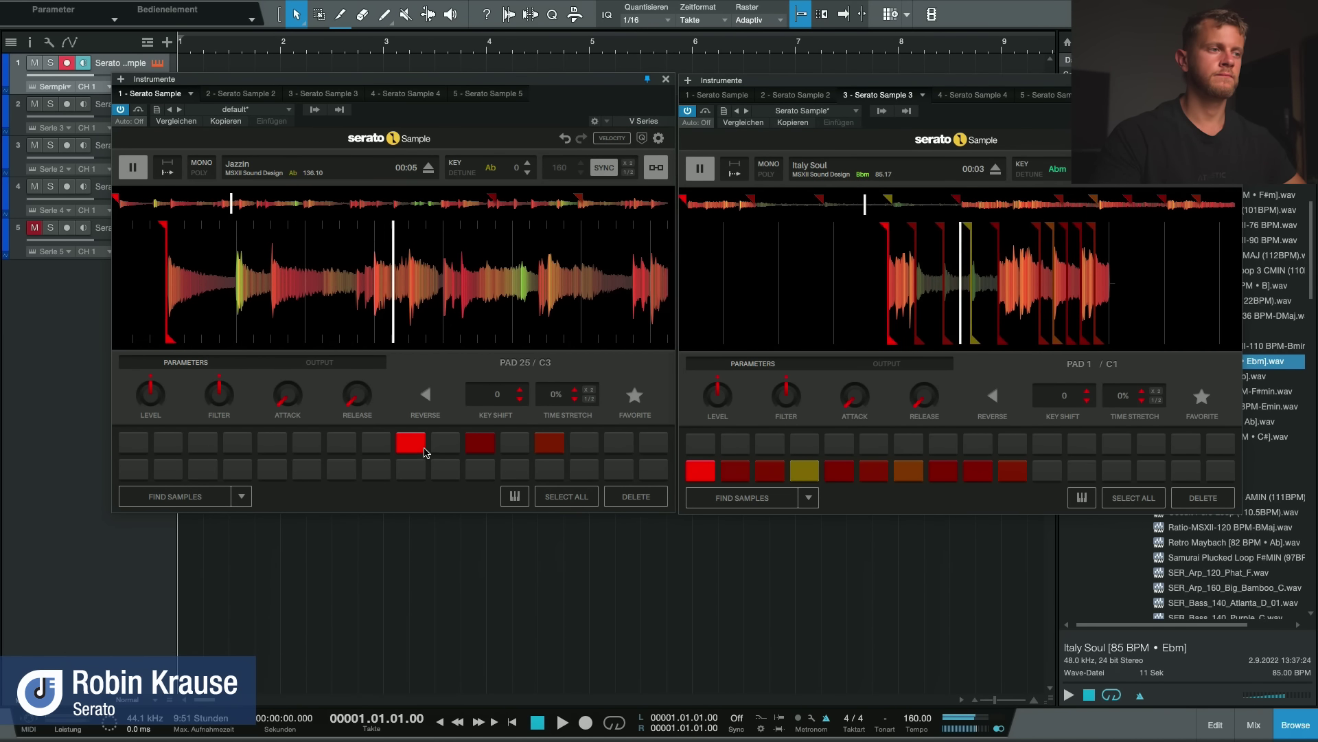
pyautogui.click(136, 174)
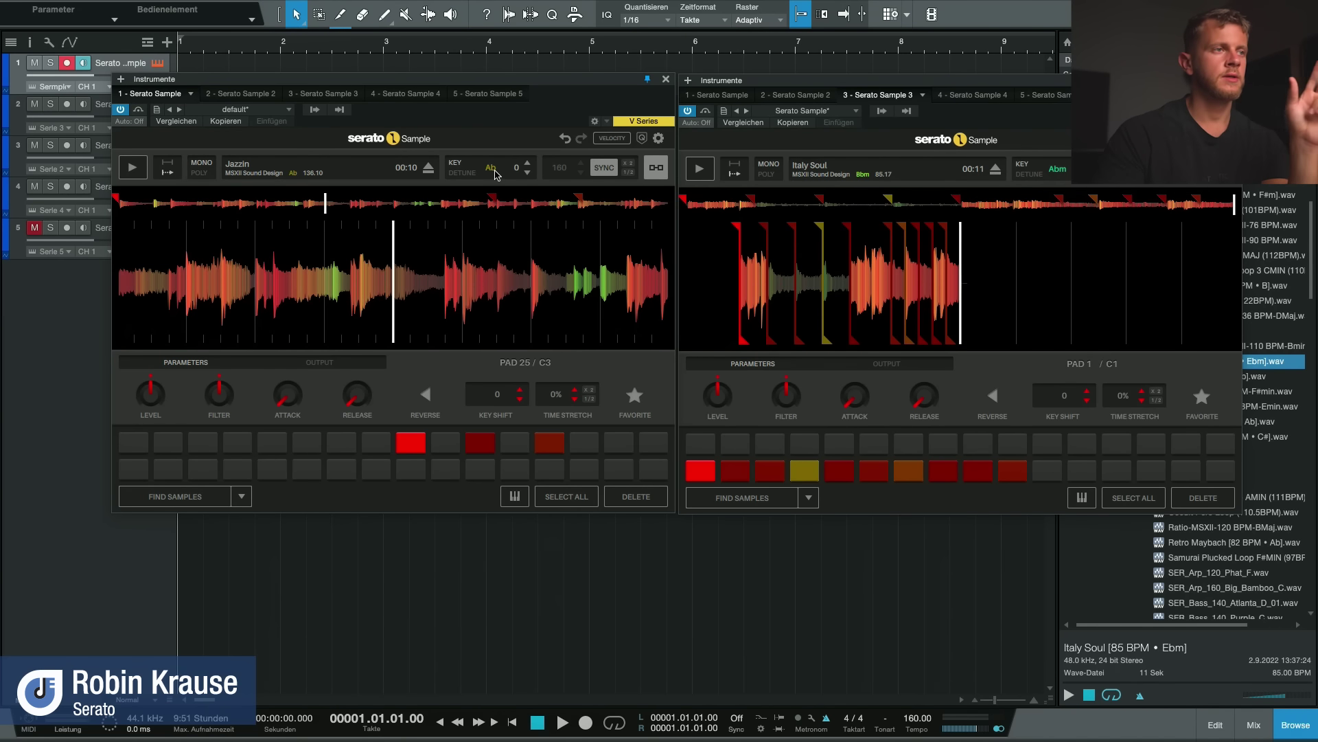
# Step: Separate the two instrument windows slightly and close the Italy Soul window
pyautogui.moveTo(540, 82); pyautogui.dragTo(541, 83)
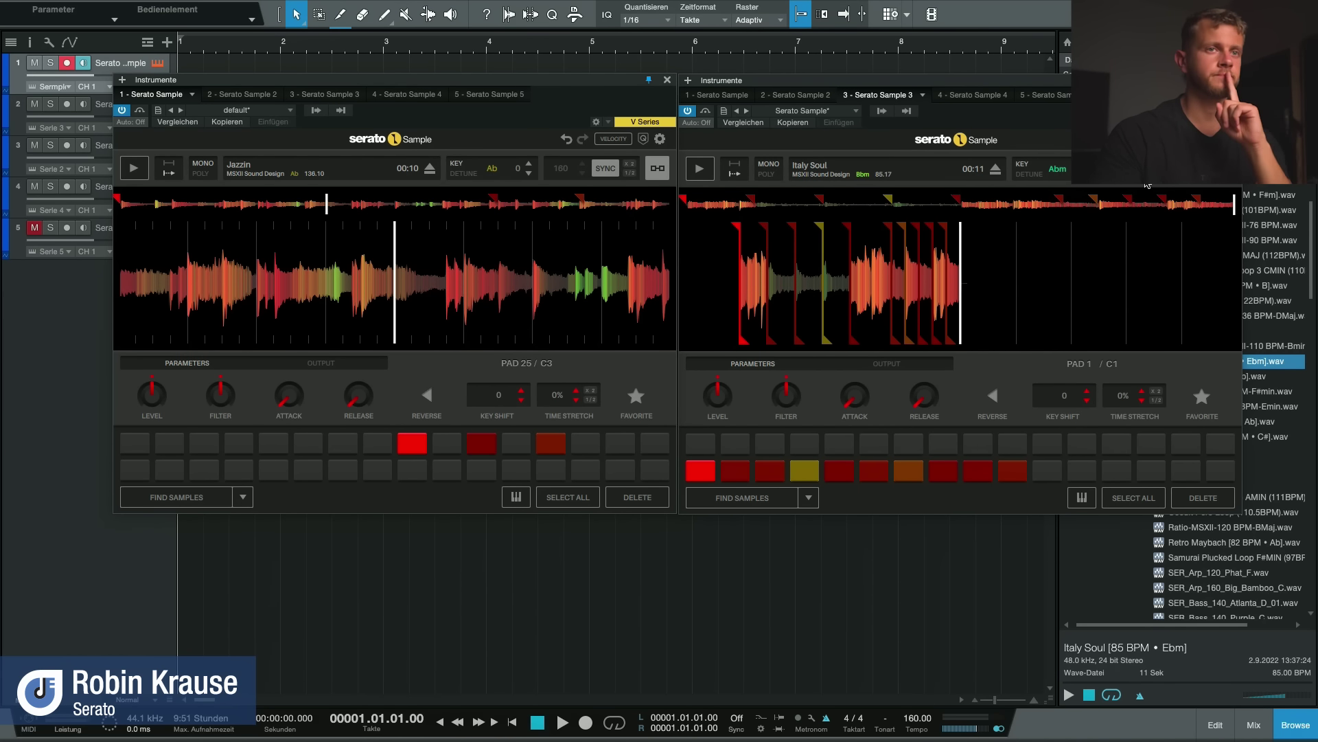
pyautogui.moveTo(904, 82); pyautogui.dragTo(918, 83)
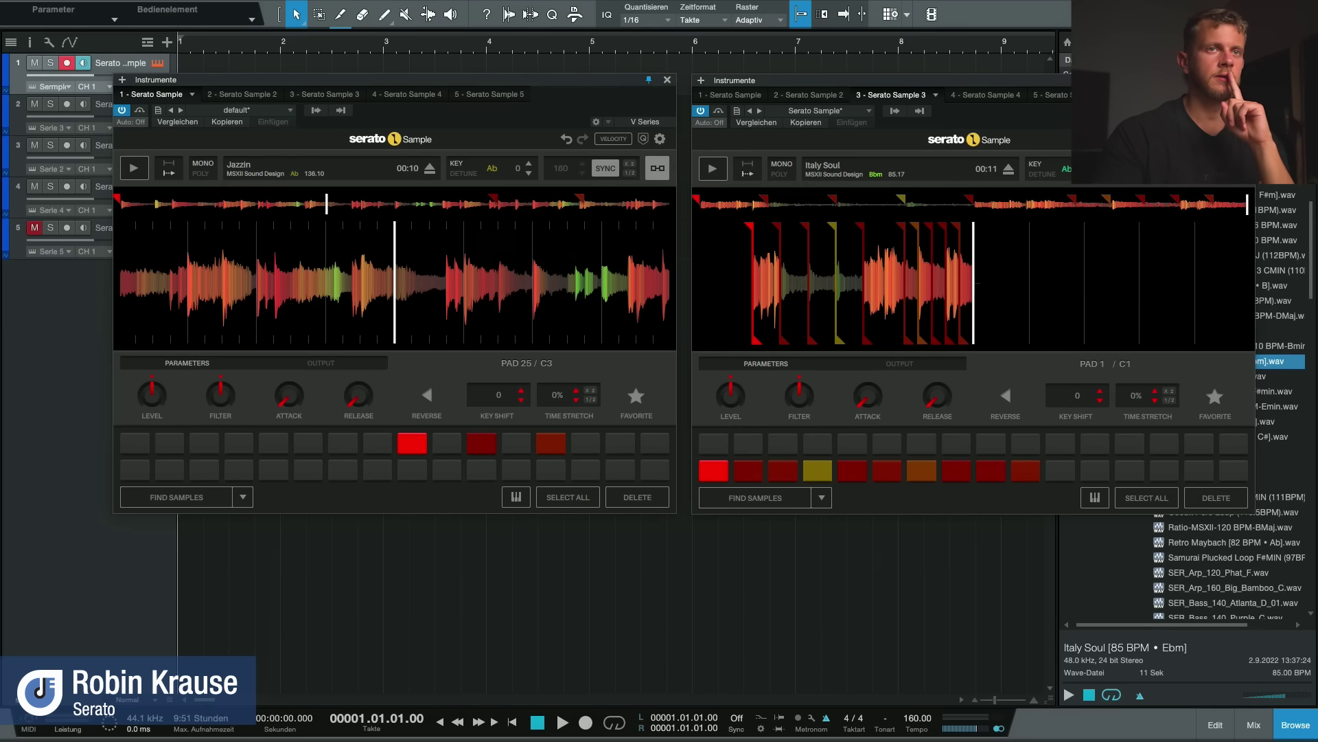
pyautogui.click(1244, 80)
# Step: Center the Jazzin window over the arrangement, play pad 25 alone once more and close the window
pyautogui.moveTo(603, 80); pyautogui.dragTo(748, 90)
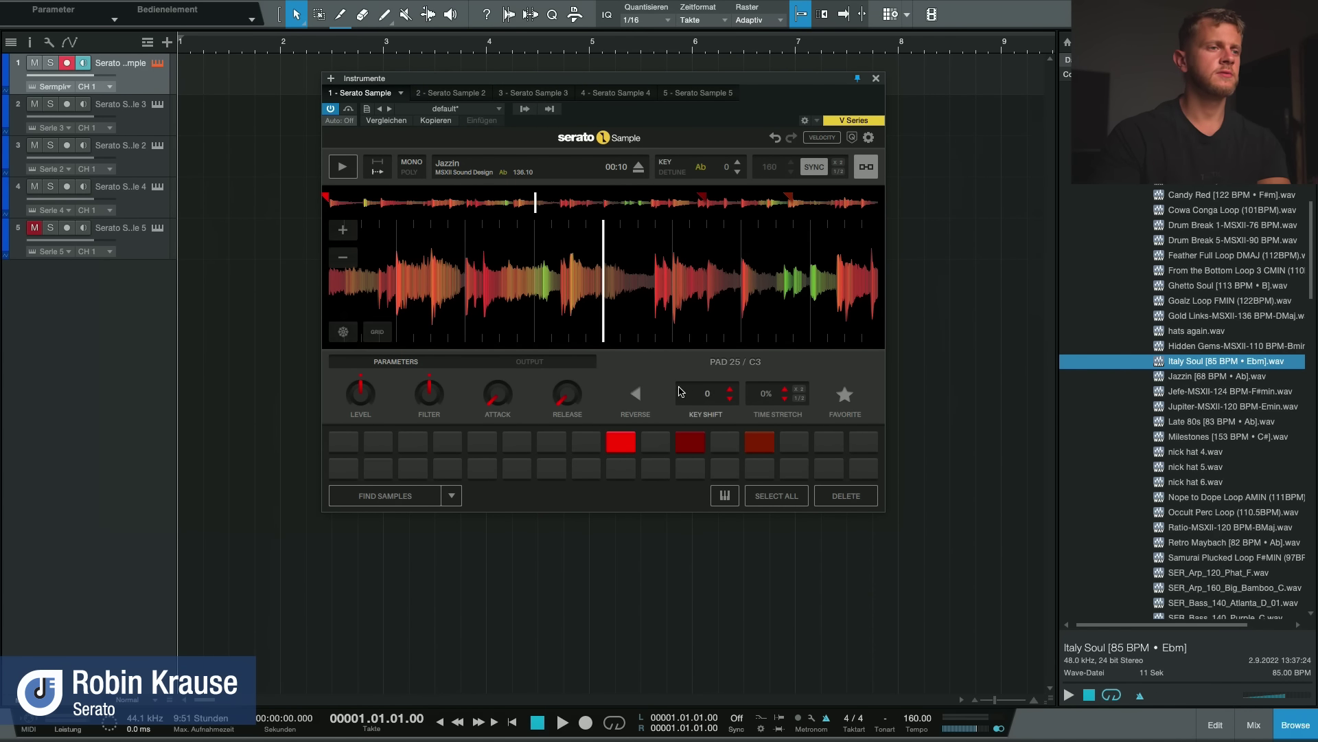
pyautogui.click(626, 445)
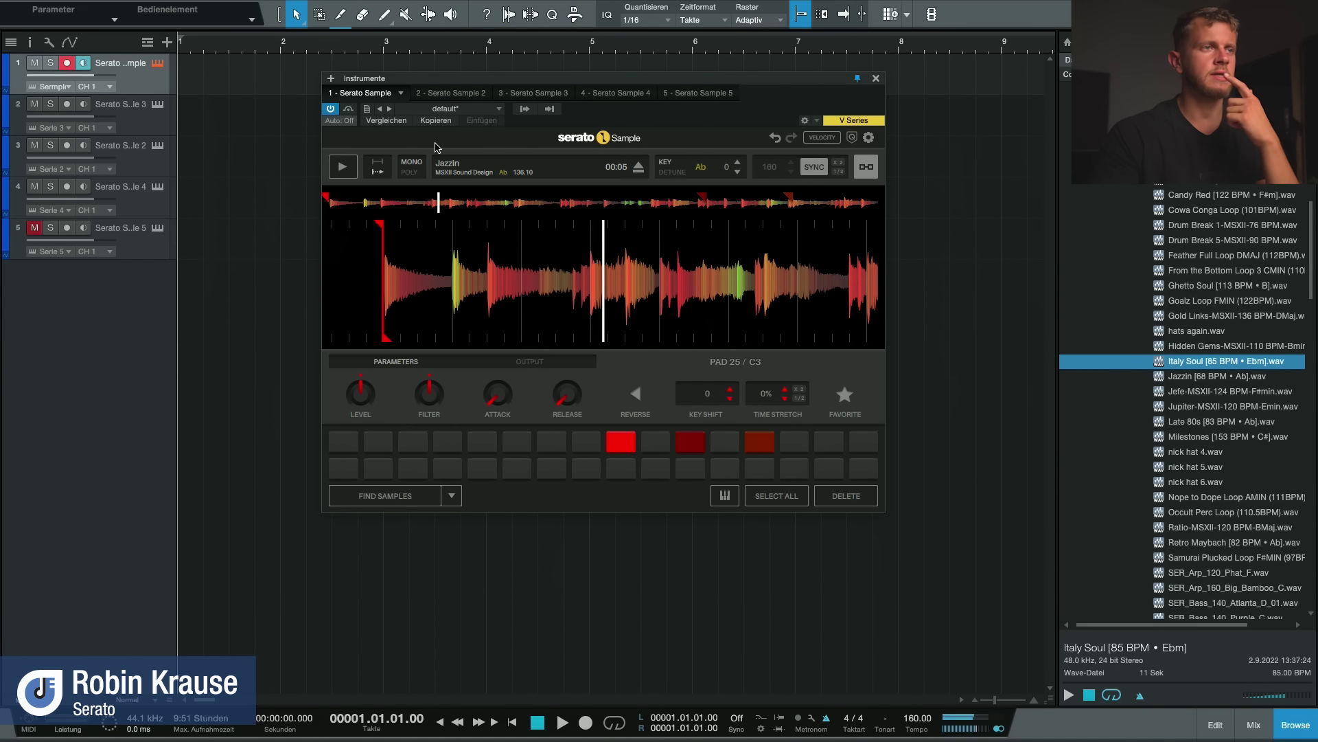
pyautogui.click(876, 79)
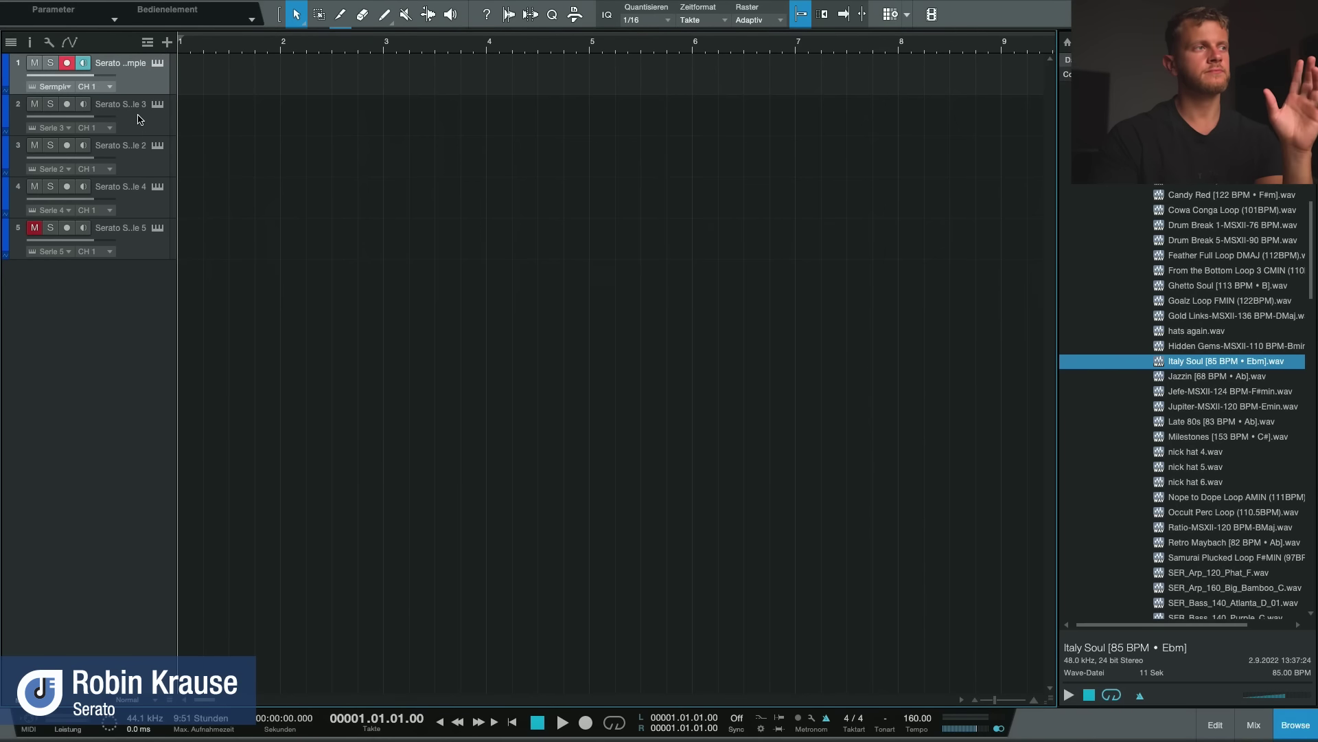
# Step: Select the third track, view its Serato Sample instrument with Drum Break 5 and close it
pyautogui.click(140, 155)
pyautogui.click(161, 147)
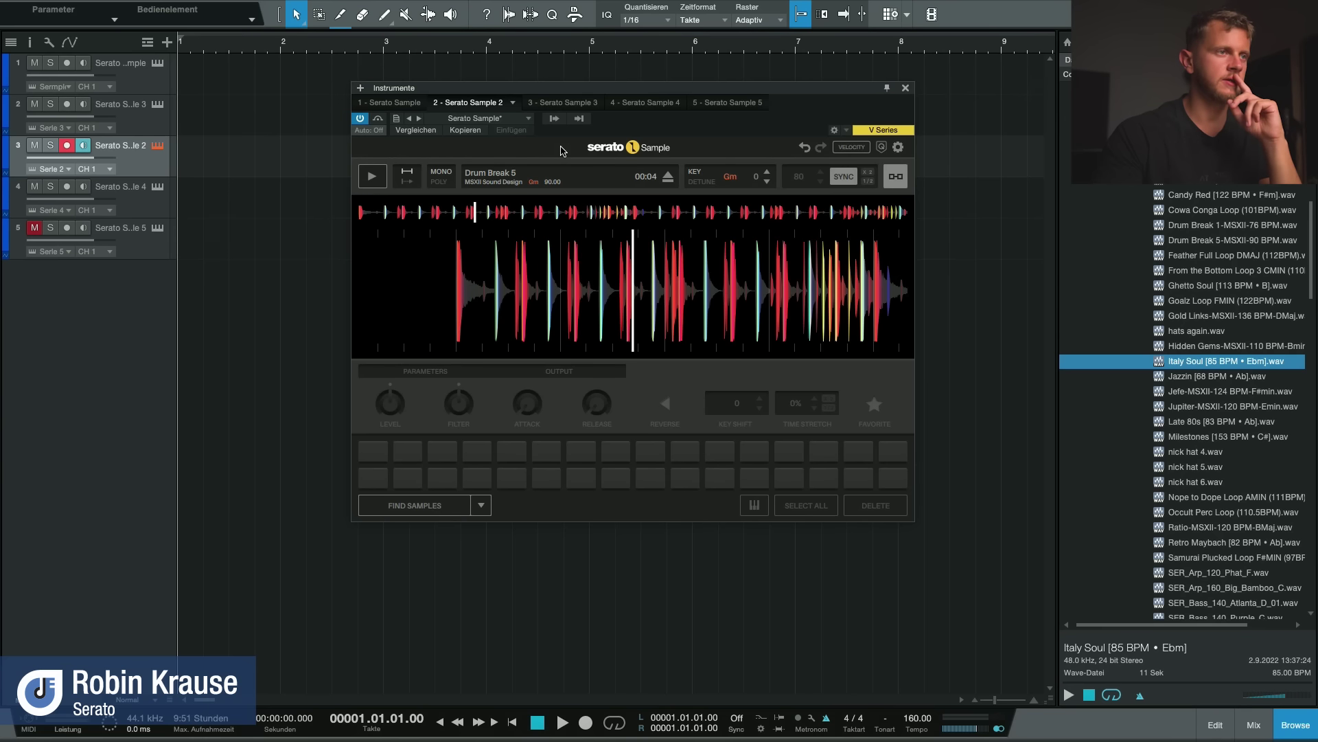
pyautogui.click(906, 88)
# Step: Open the fourth track's Phat-Arp instrument, move its window aside and return the sample playhead to the start
pyautogui.click(162, 189)
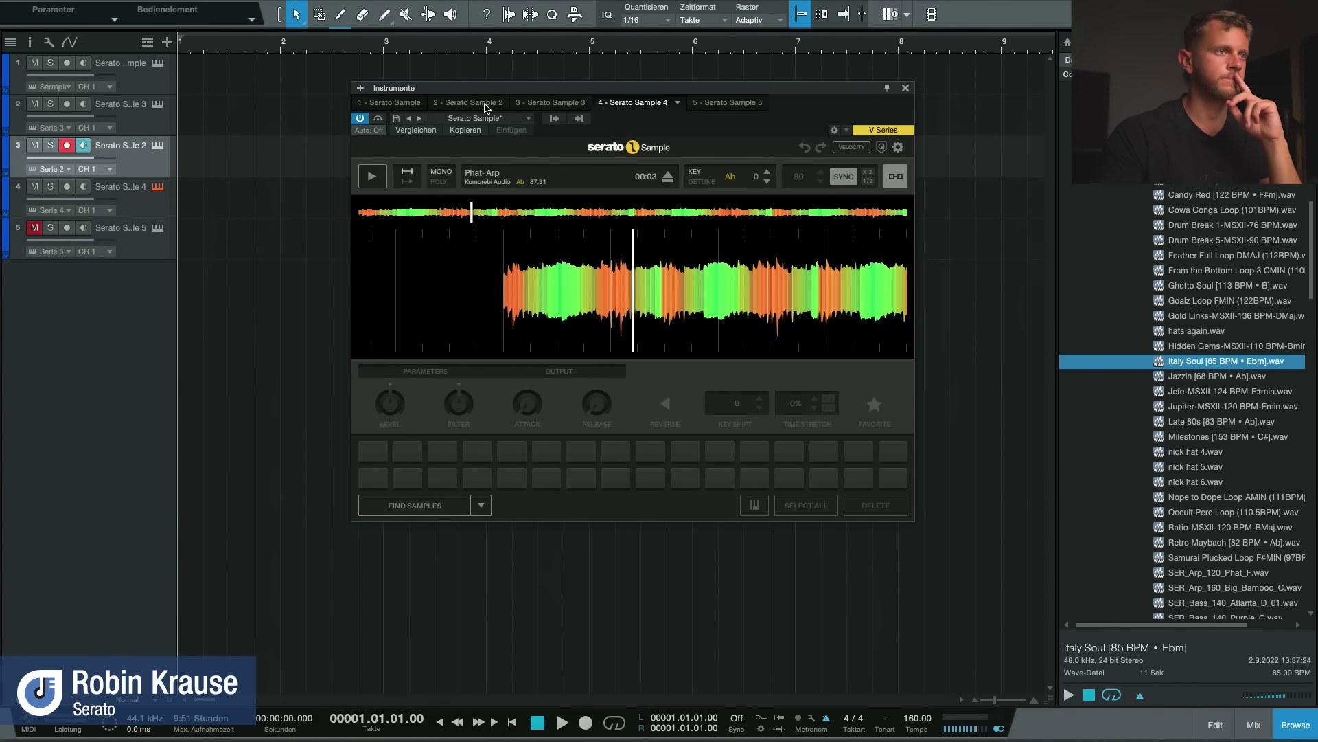
pyautogui.moveTo(731, 107); pyautogui.dragTo(806, 100)
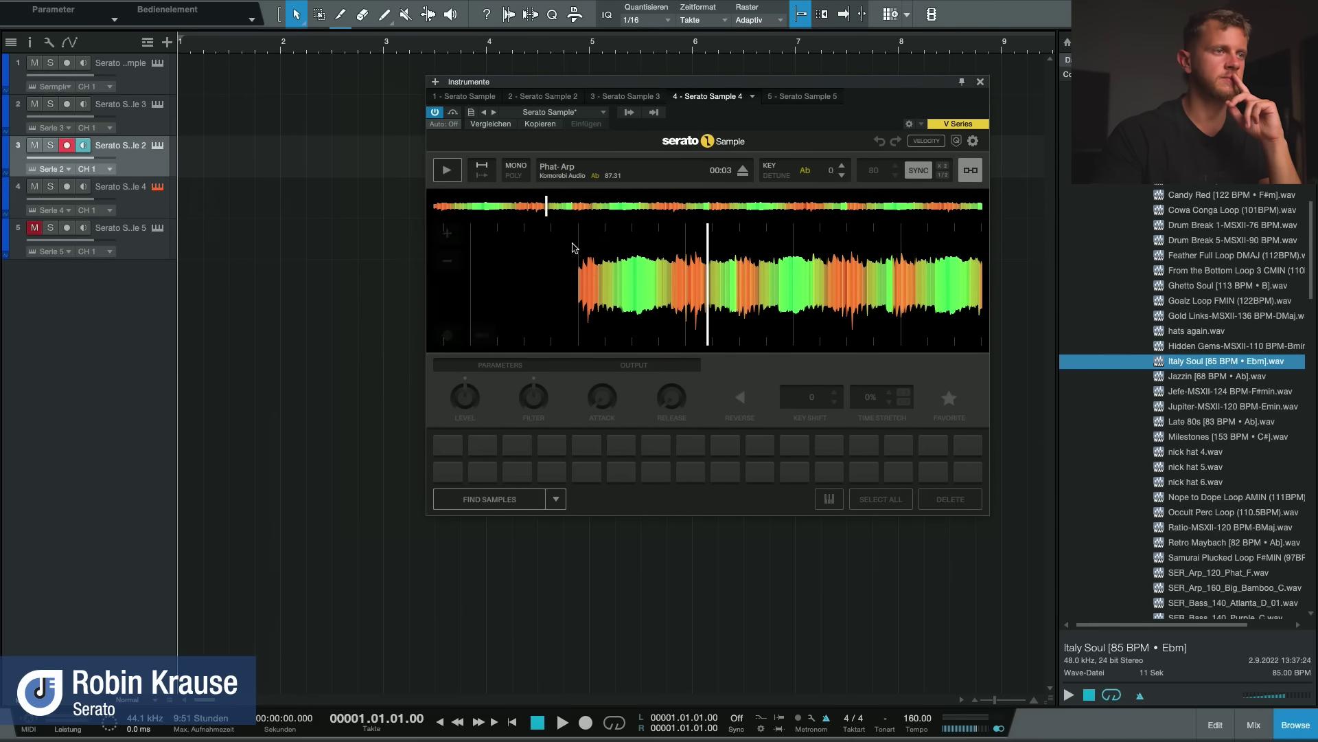
pyautogui.scroll(3, 575, 247)
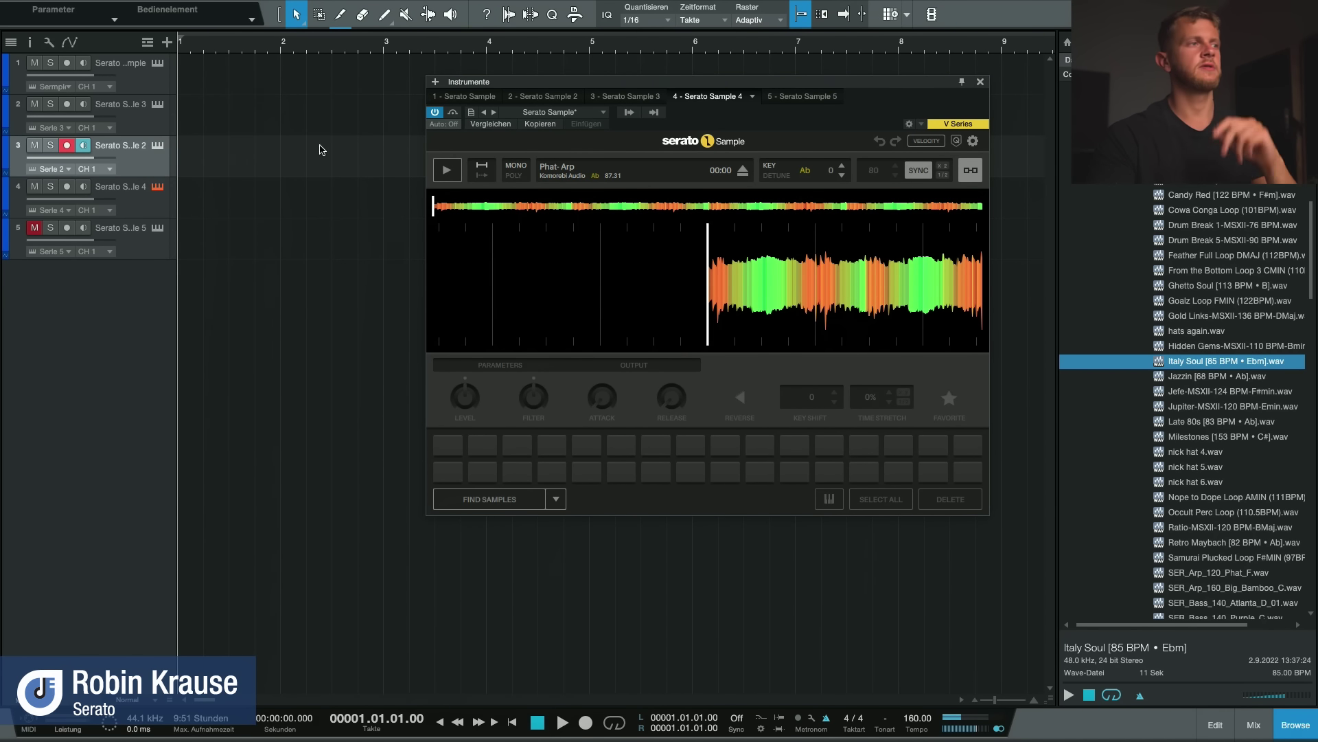
# Step: Pin the Phat-Arp window, open the first track's Jazzin instrument and arrange the two windows side by side
pyautogui.click(82, 145)
pyautogui.click(963, 82)
pyautogui.click(158, 64)
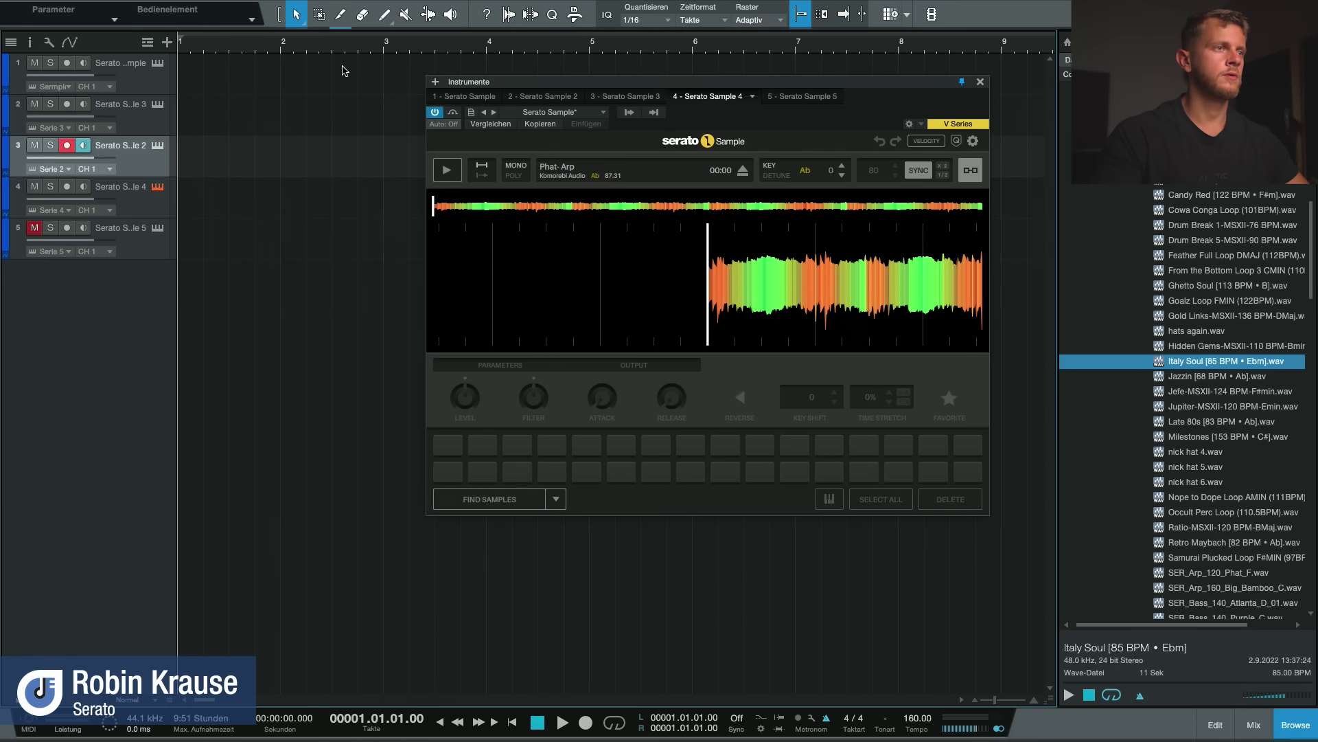
pyautogui.moveTo(721, 93); pyautogui.dragTo(984, 88)
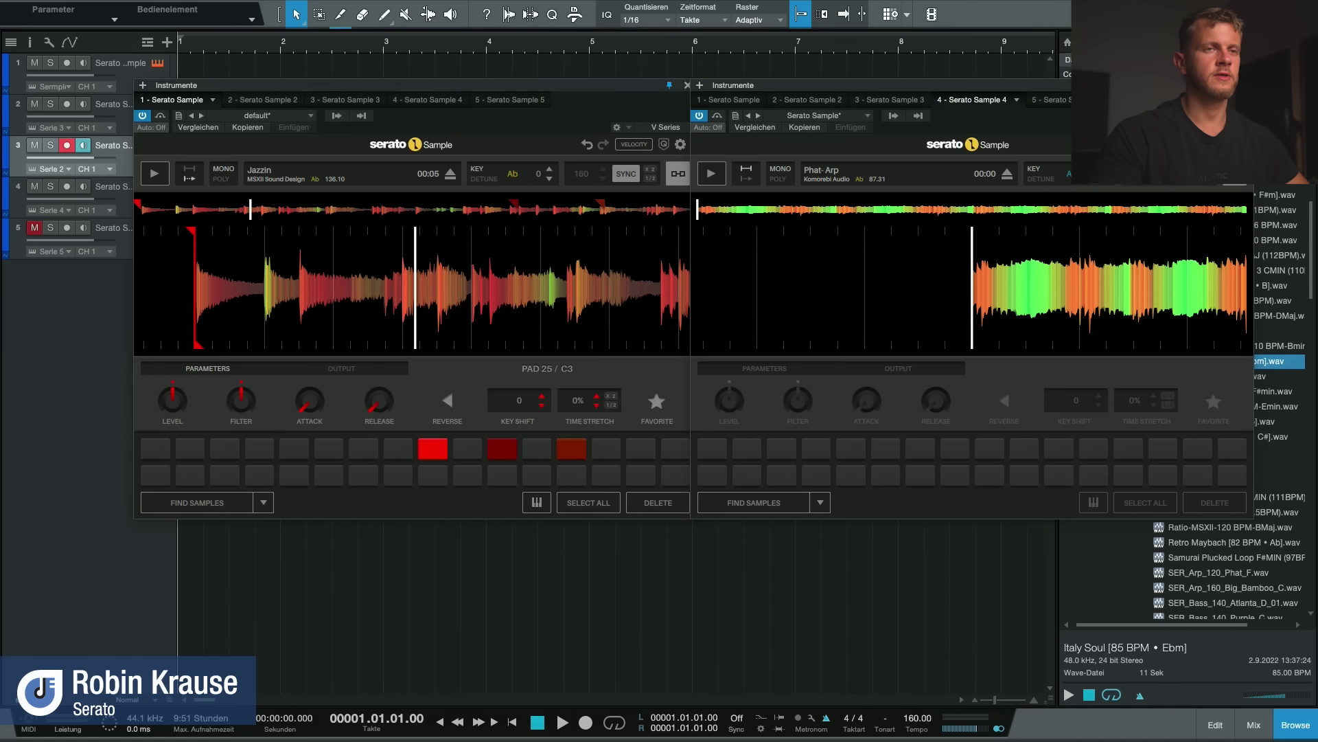
# Step: Set Jazzin's key shift to +1 and play its pad 25 together with Phat-Arp, then stop Phat-Arp
pyautogui.click(550, 168)
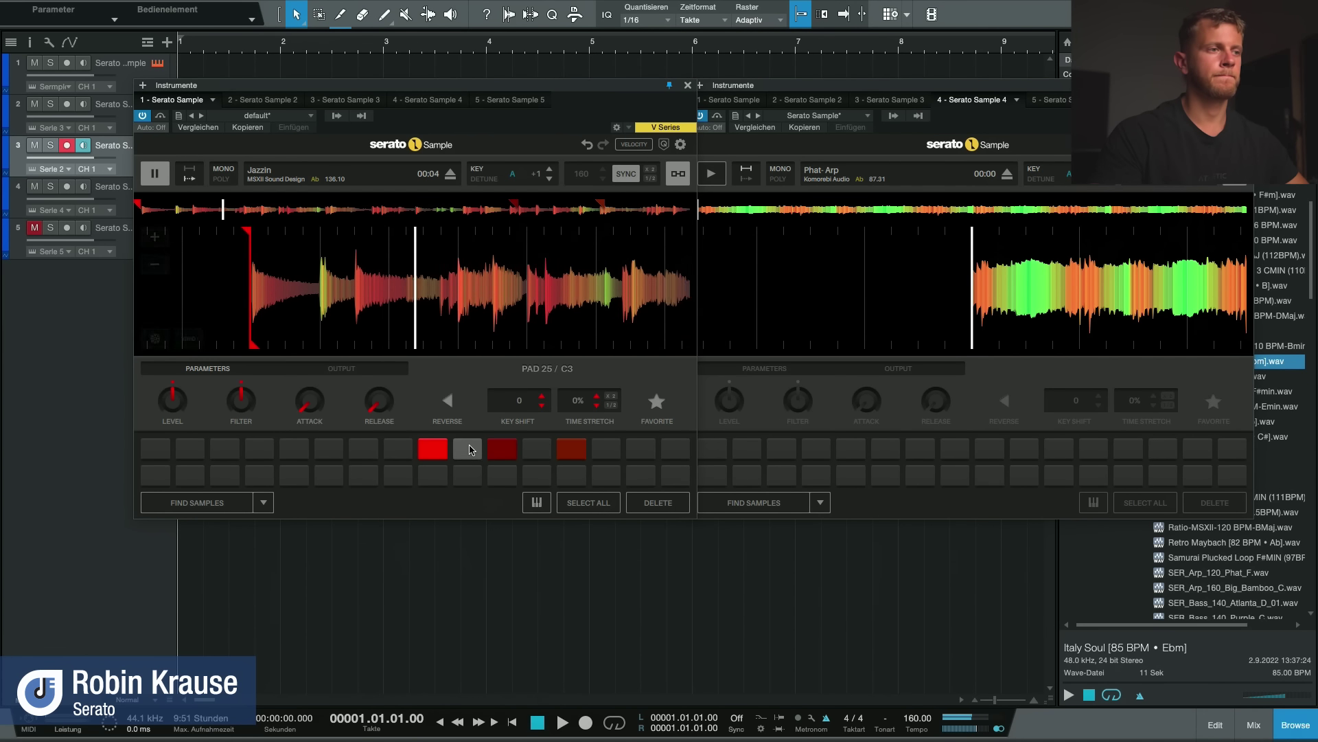
pyautogui.click(438, 450)
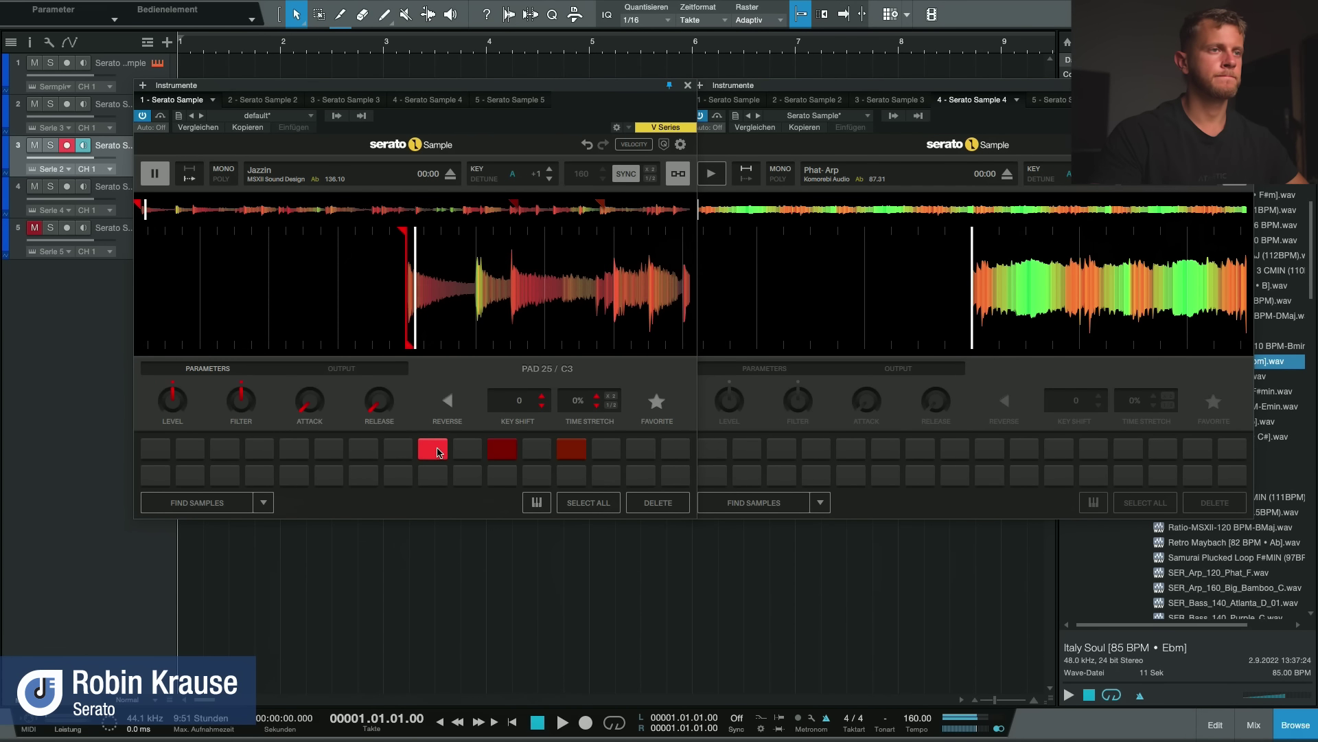
pyautogui.click(714, 176)
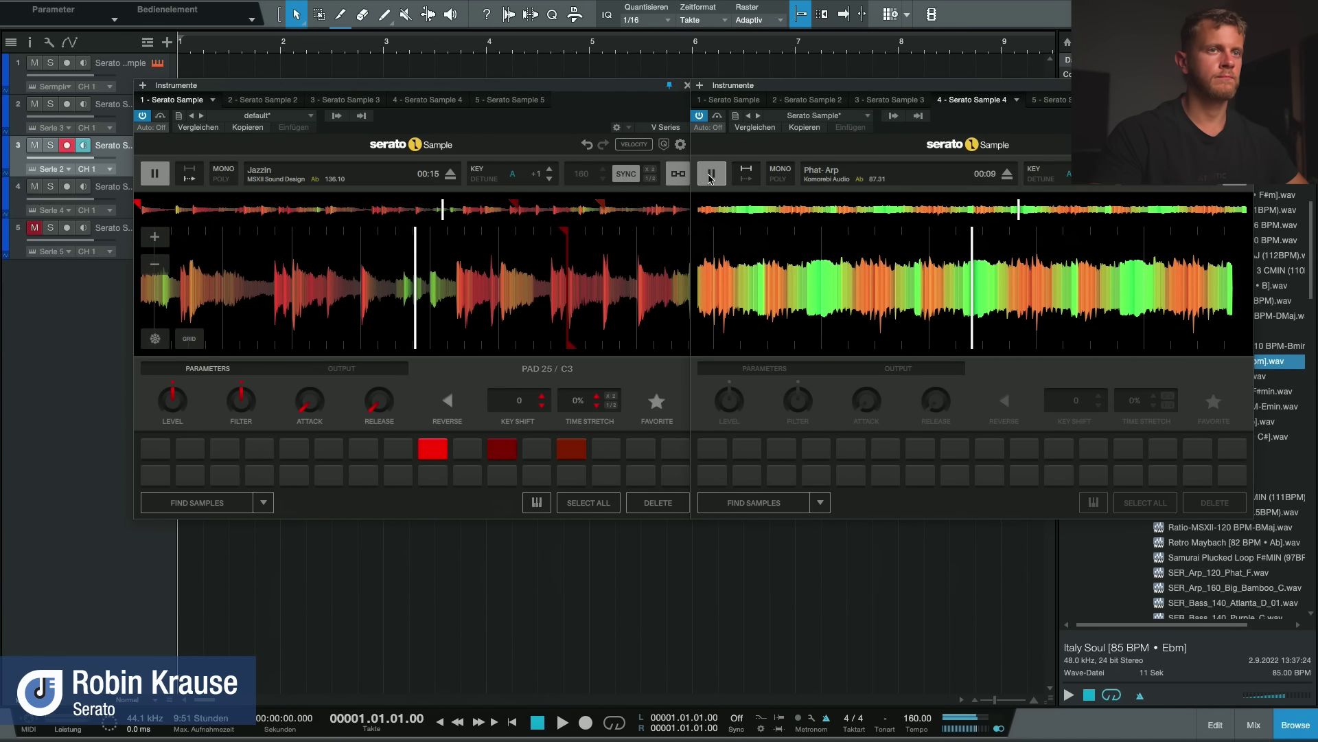
pyautogui.click(710, 176)
# Step: Close both instrument windows and stop the remaining playback, with timeline autoscroll turned on
pyautogui.click(1244, 85)
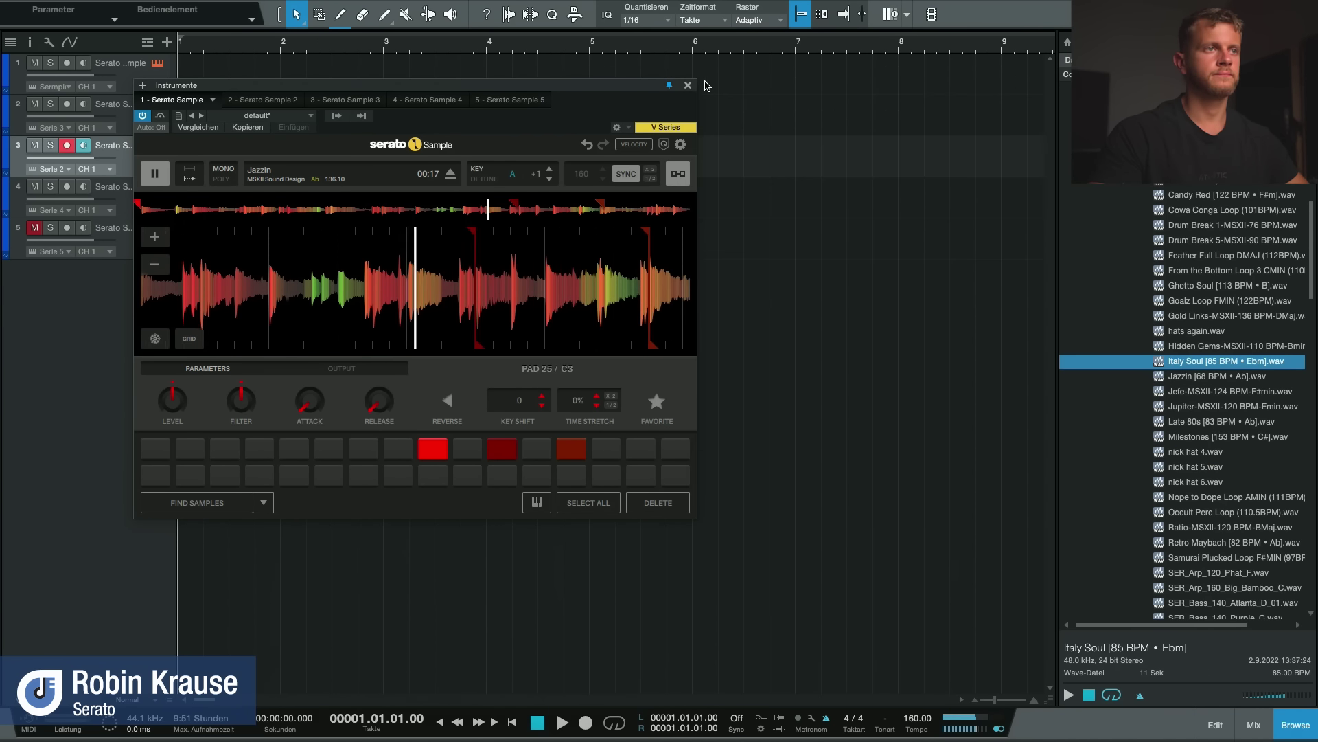
pyautogui.click(686, 85)
pyautogui.press('space')
pyautogui.press('space')
pyautogui.press('f')
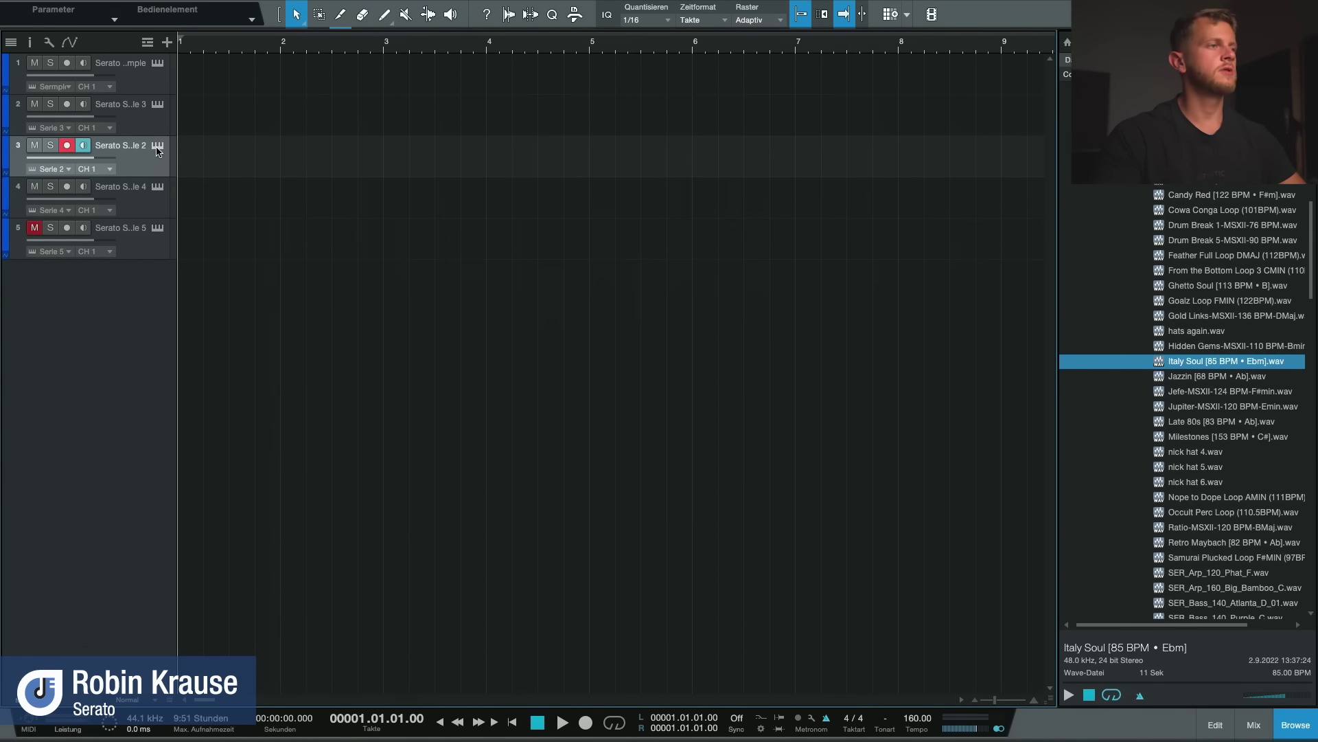
# Step: Bring up the first track's Jazzin instrument again, reposition its window for viewing and close it
pyautogui.click(158, 64)
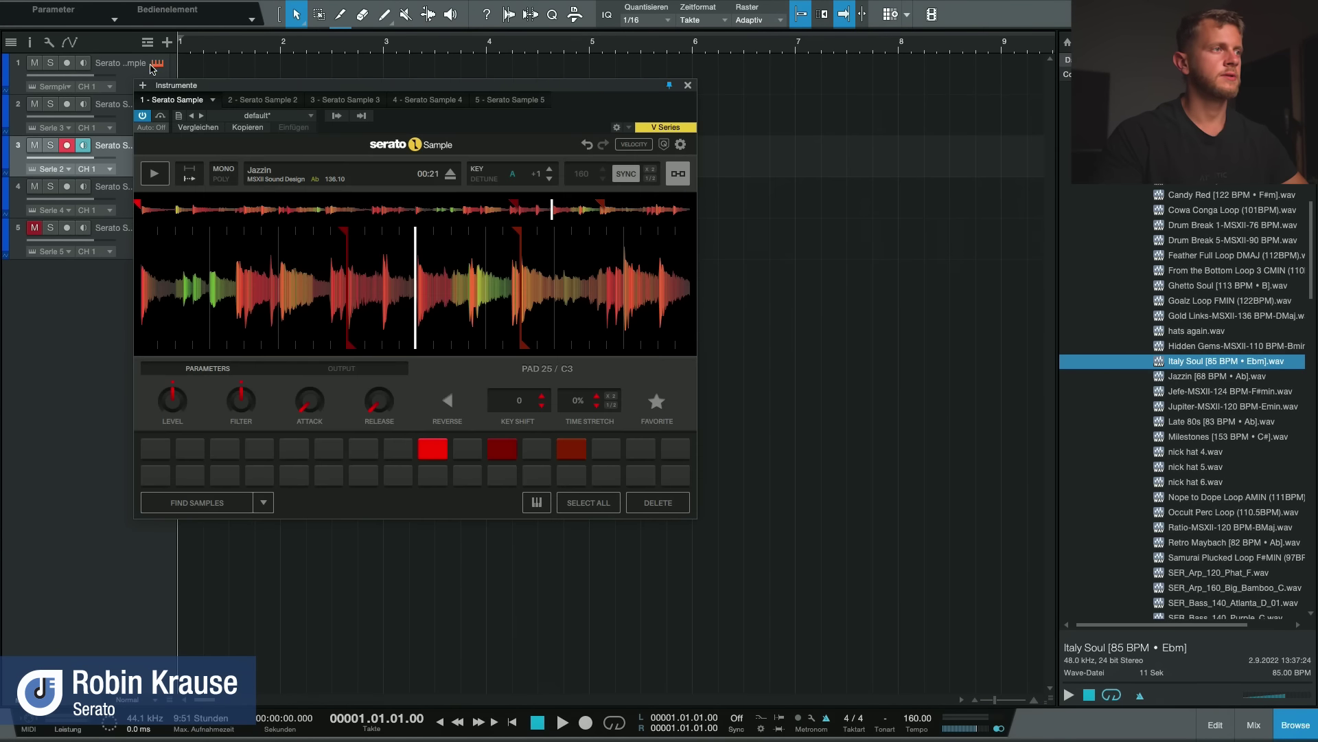
pyautogui.moveTo(433, 85); pyautogui.dragTo(646, 64)
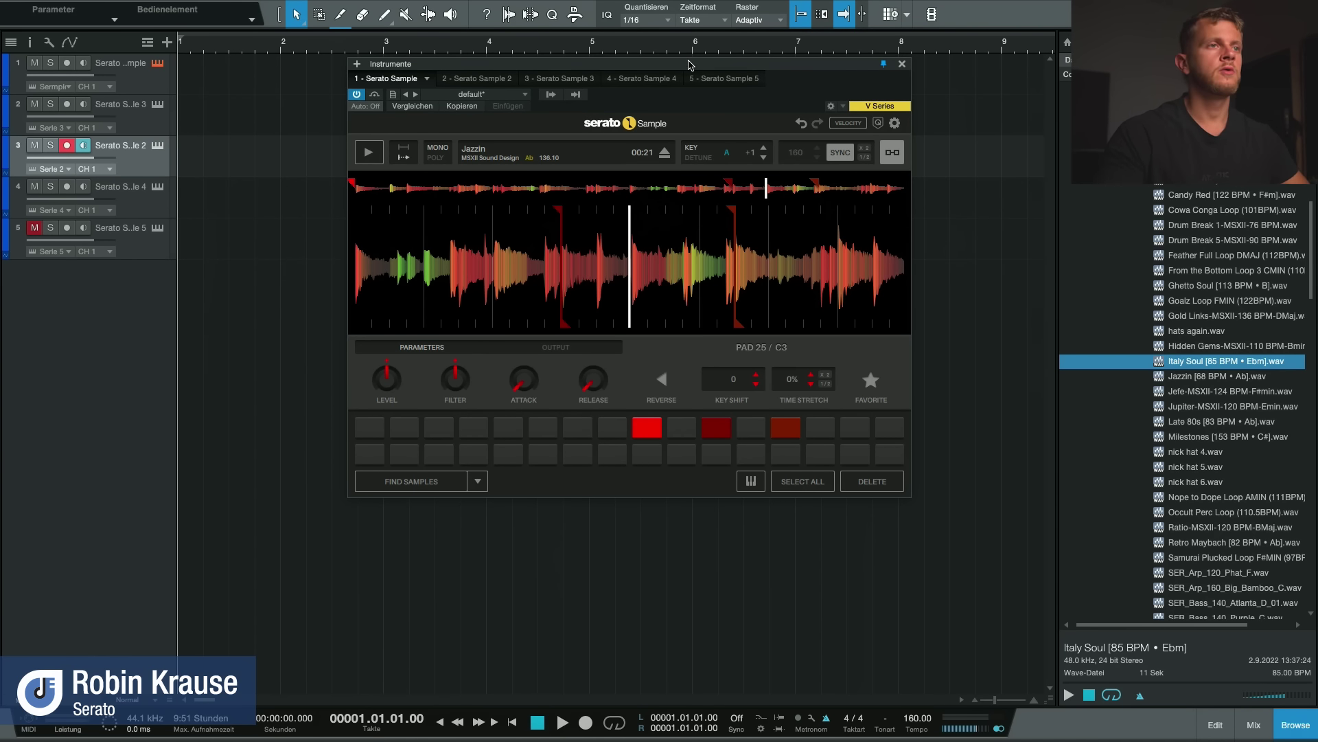
pyautogui.moveTo(691, 65); pyautogui.dragTo(677, 57)
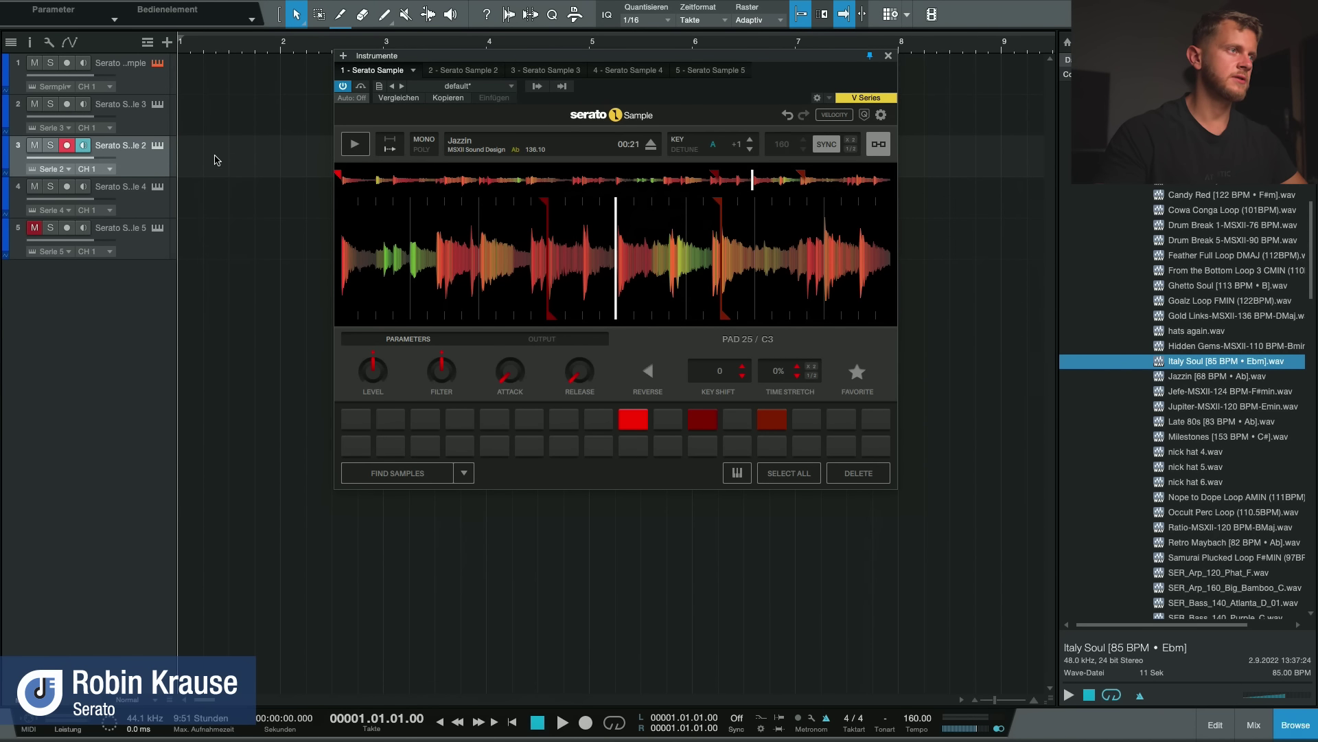
pyautogui.click(889, 56)
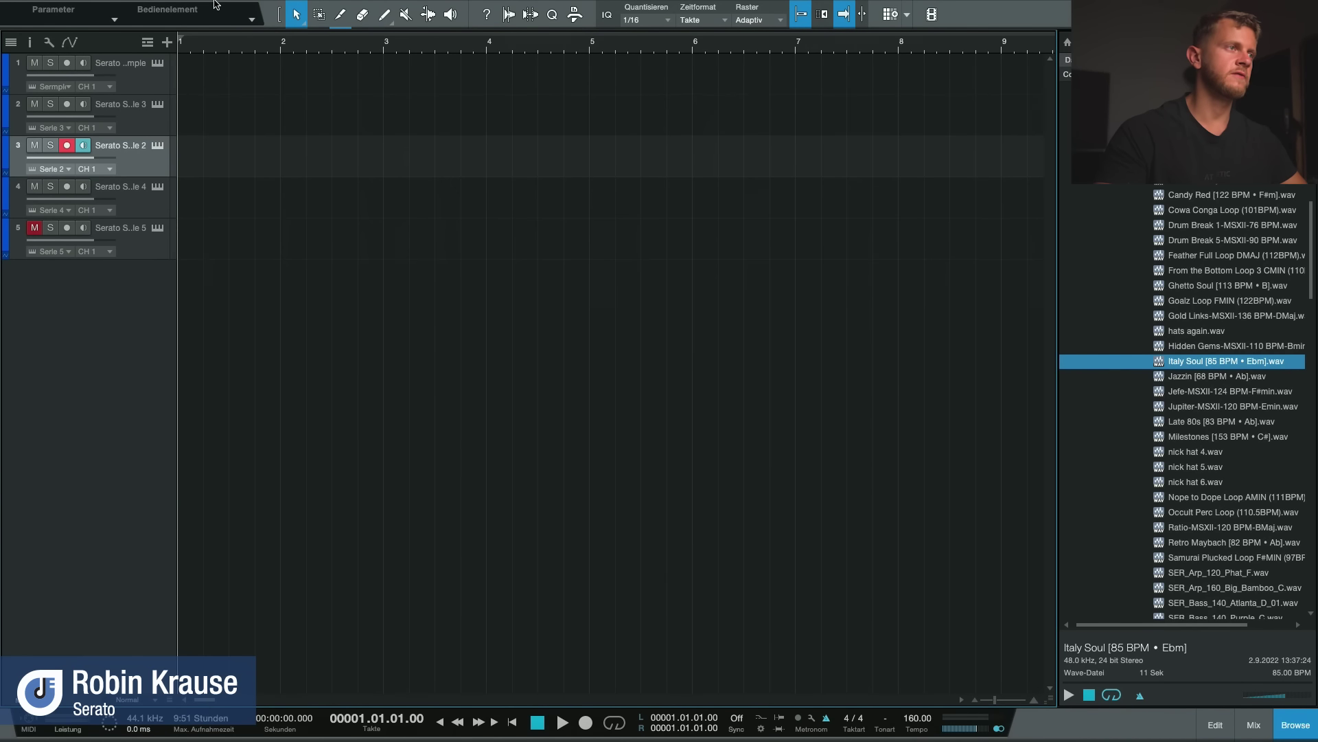
# Step: Select the second track, Serato Sample 3
pyautogui.press('Up')
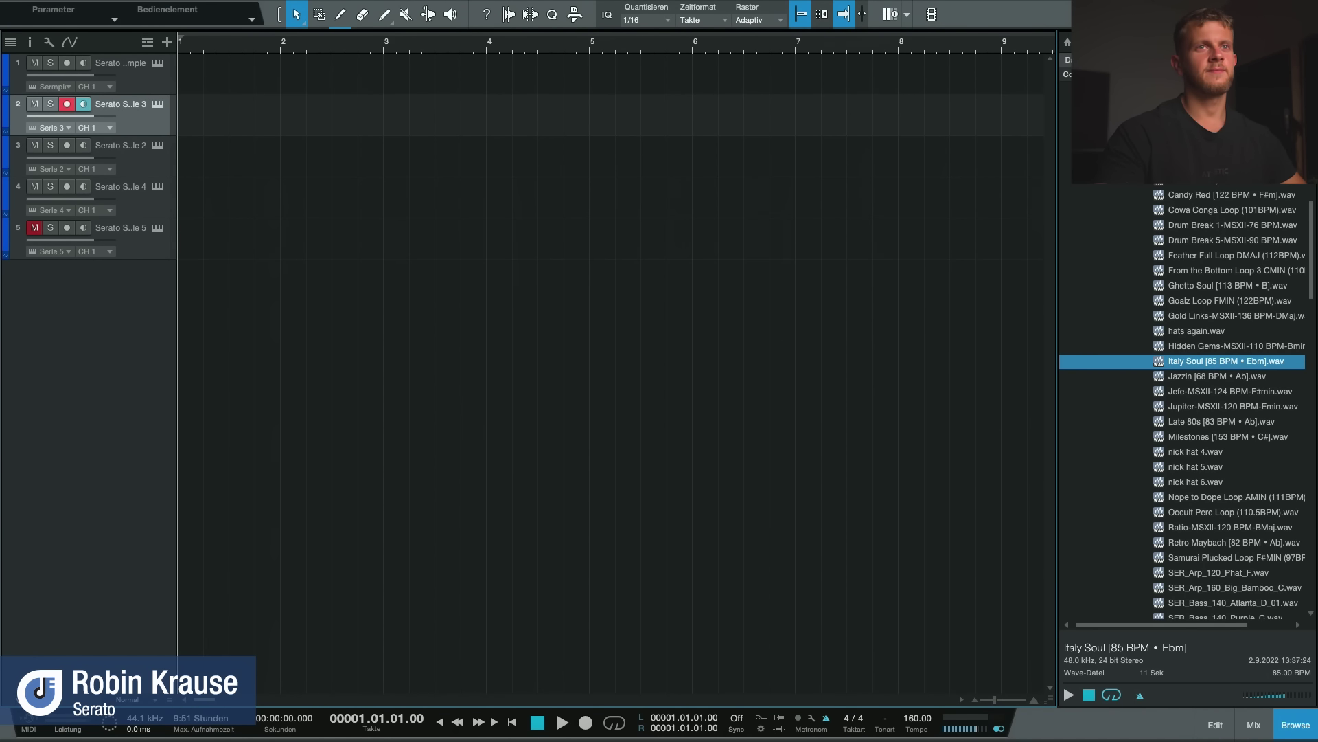
pyautogui.moveTo(877, 728)
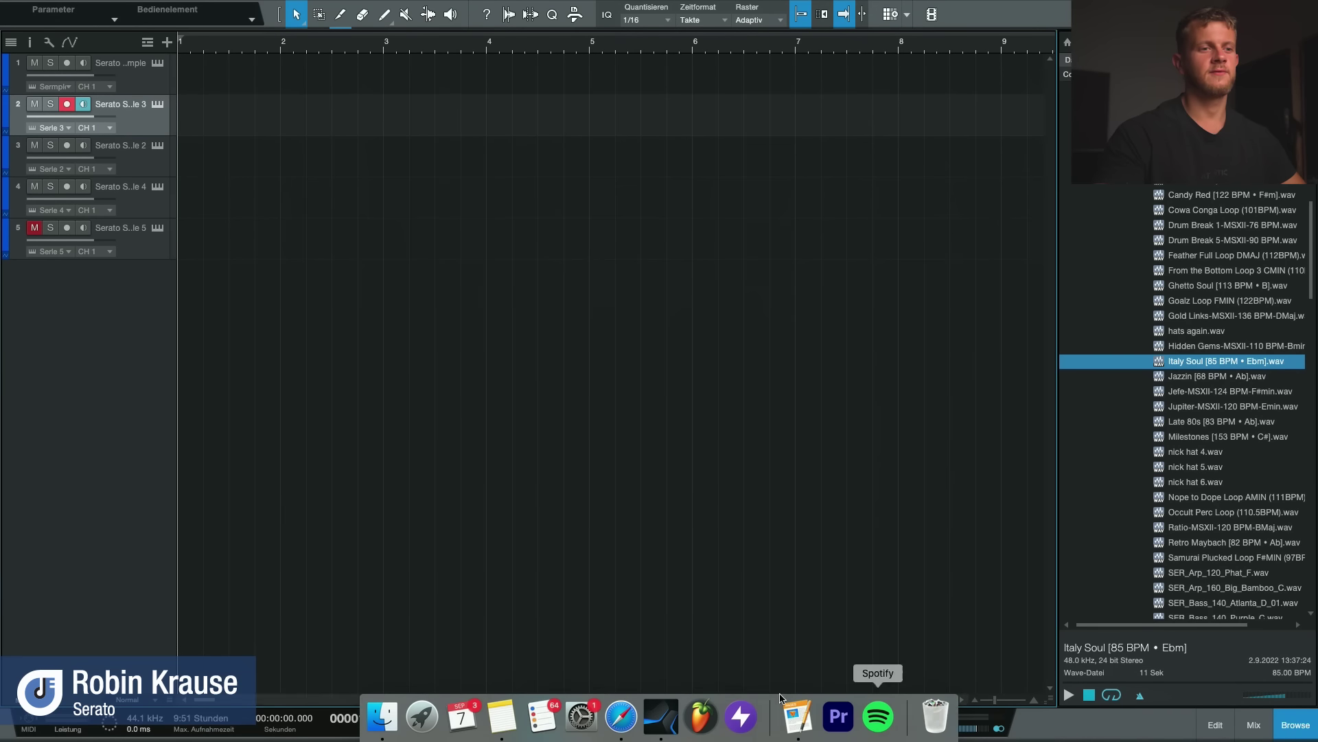
pyautogui.rightClick(661, 729)
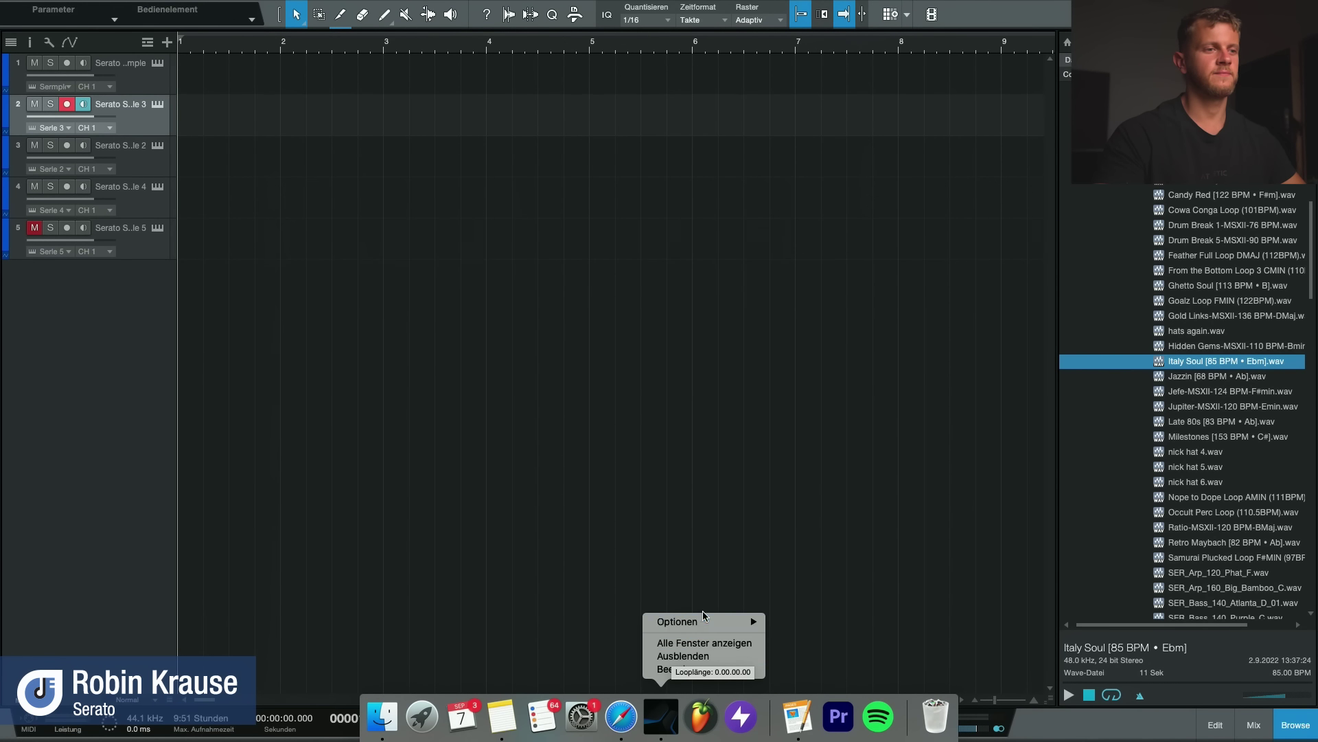
pyautogui.moveTo(706, 622)
pyautogui.click(646, 723)
pyautogui.rightClick(671, 730)
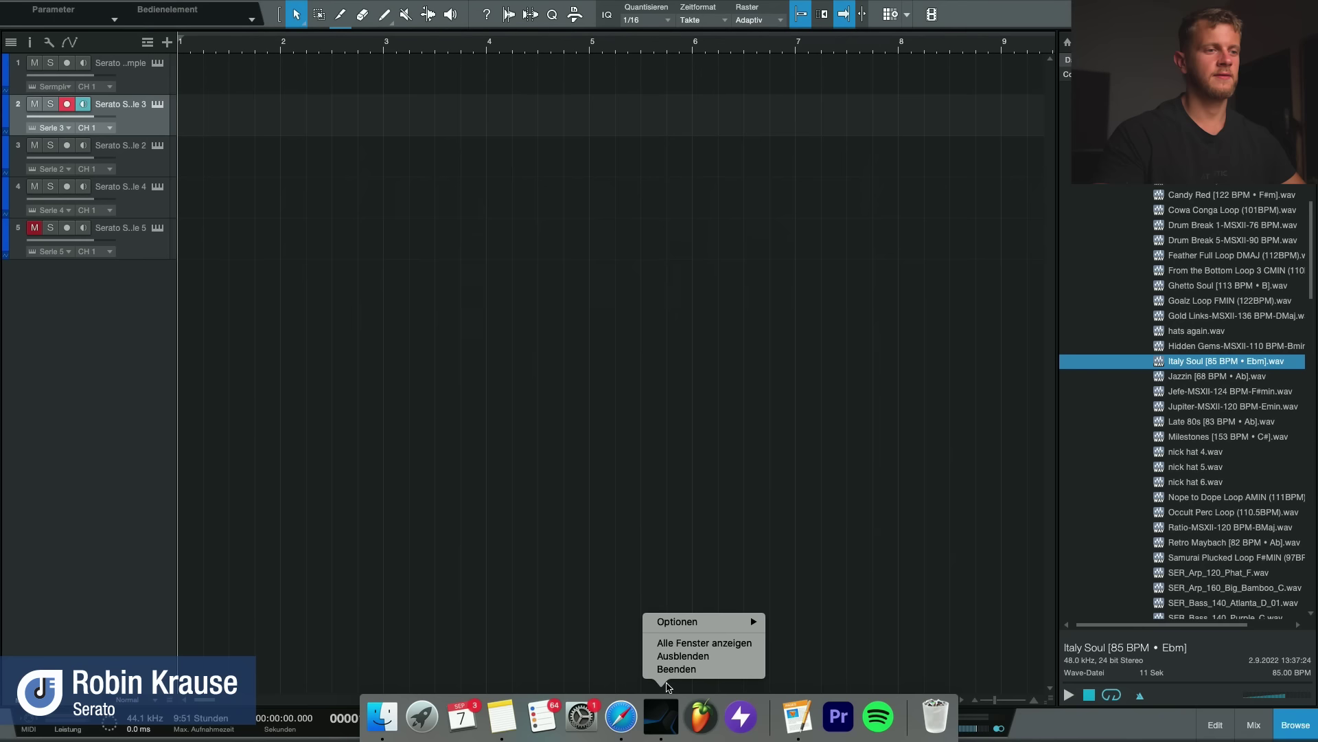
pyautogui.moveTo(705, 622)
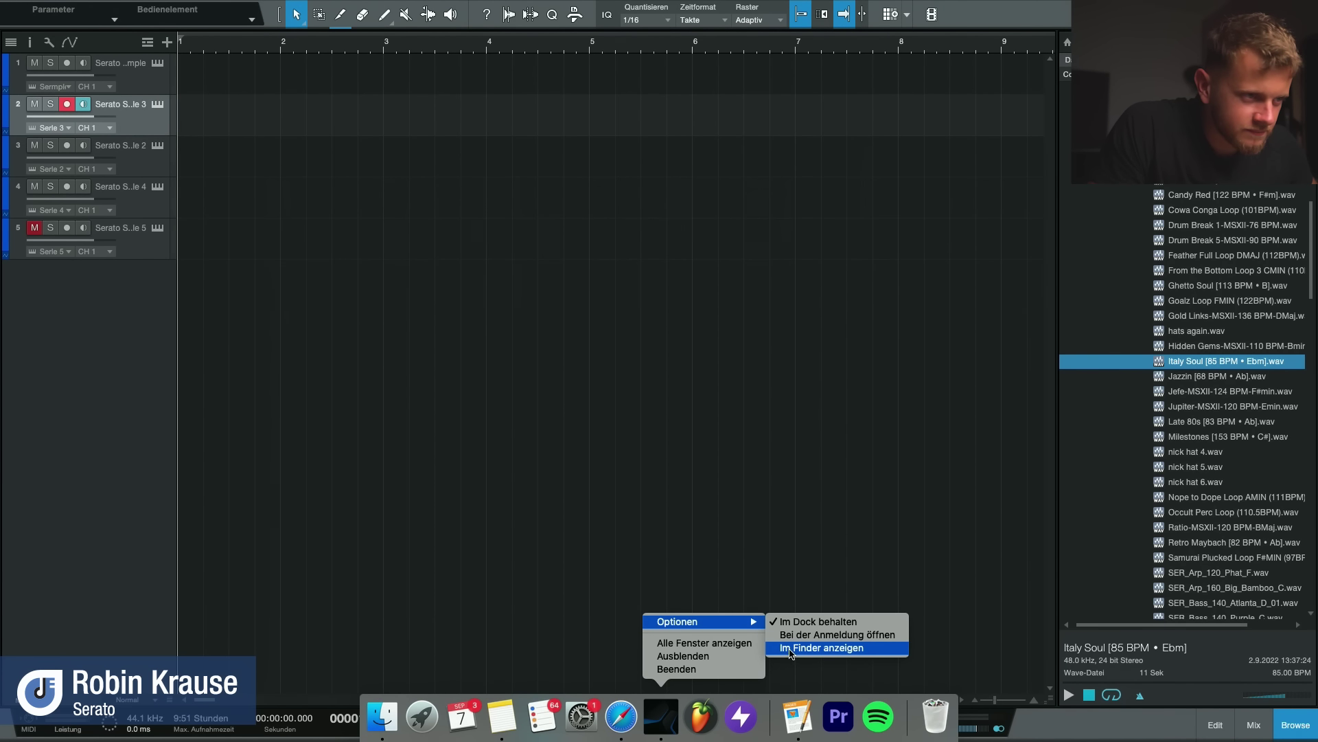
pyautogui.click(732, 659)
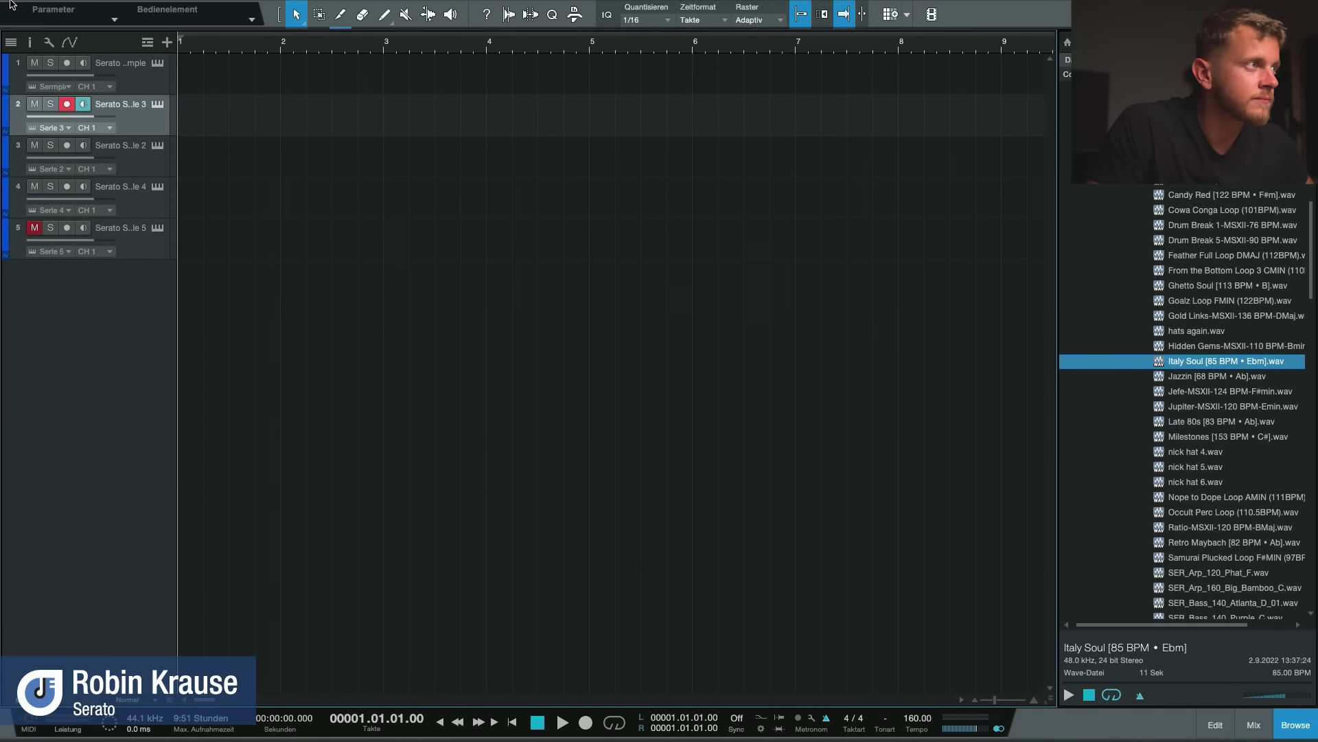
pyautogui.click(38, 24)
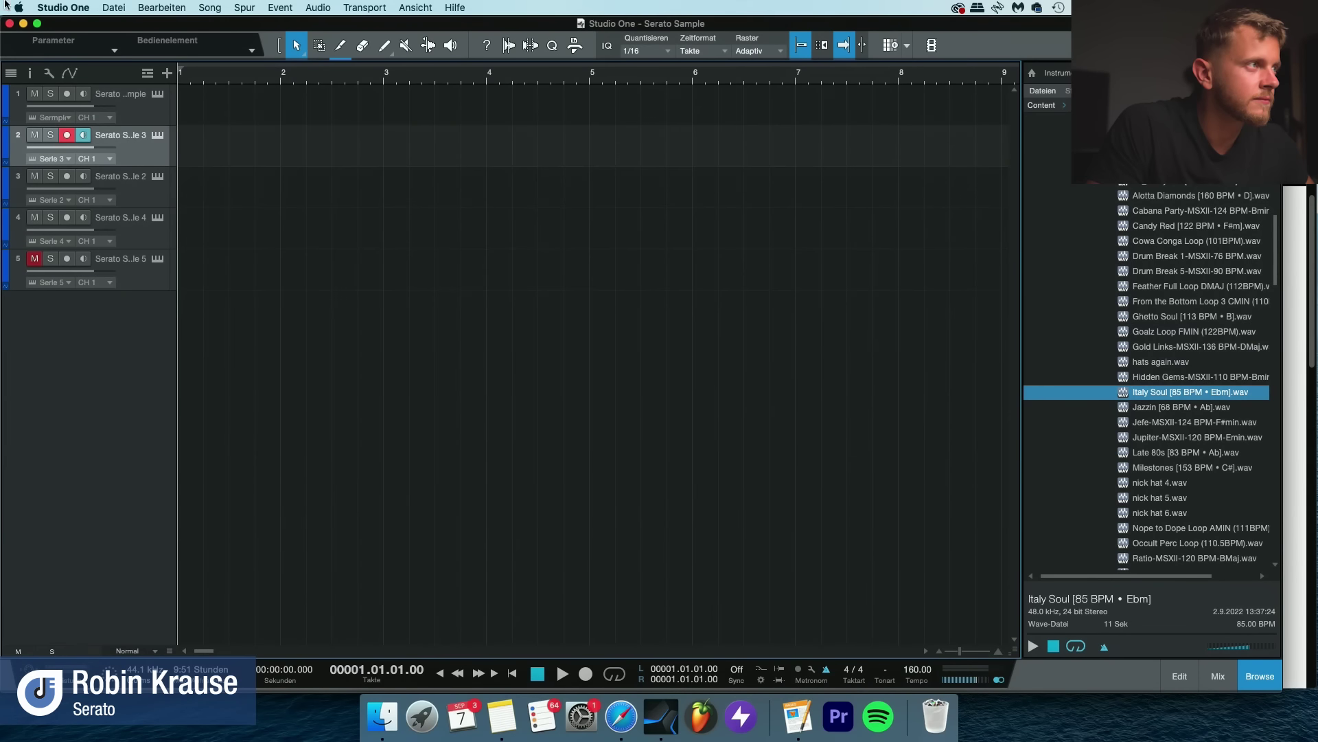
pyautogui.click(37, 24)
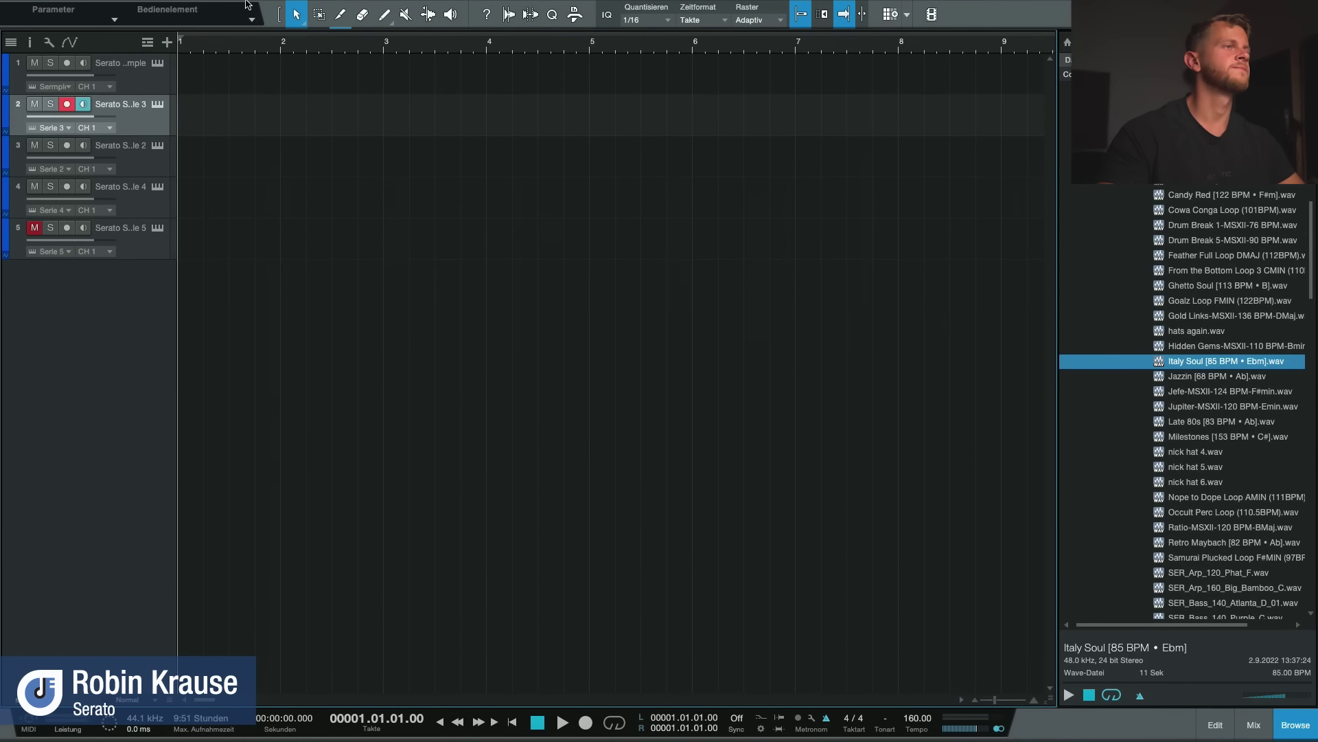
# Step: Examine the Komplete Kontrol A/M keyboard's connection in the external devices settings and close the settings without changes
pyautogui.moveTo(209, 5)
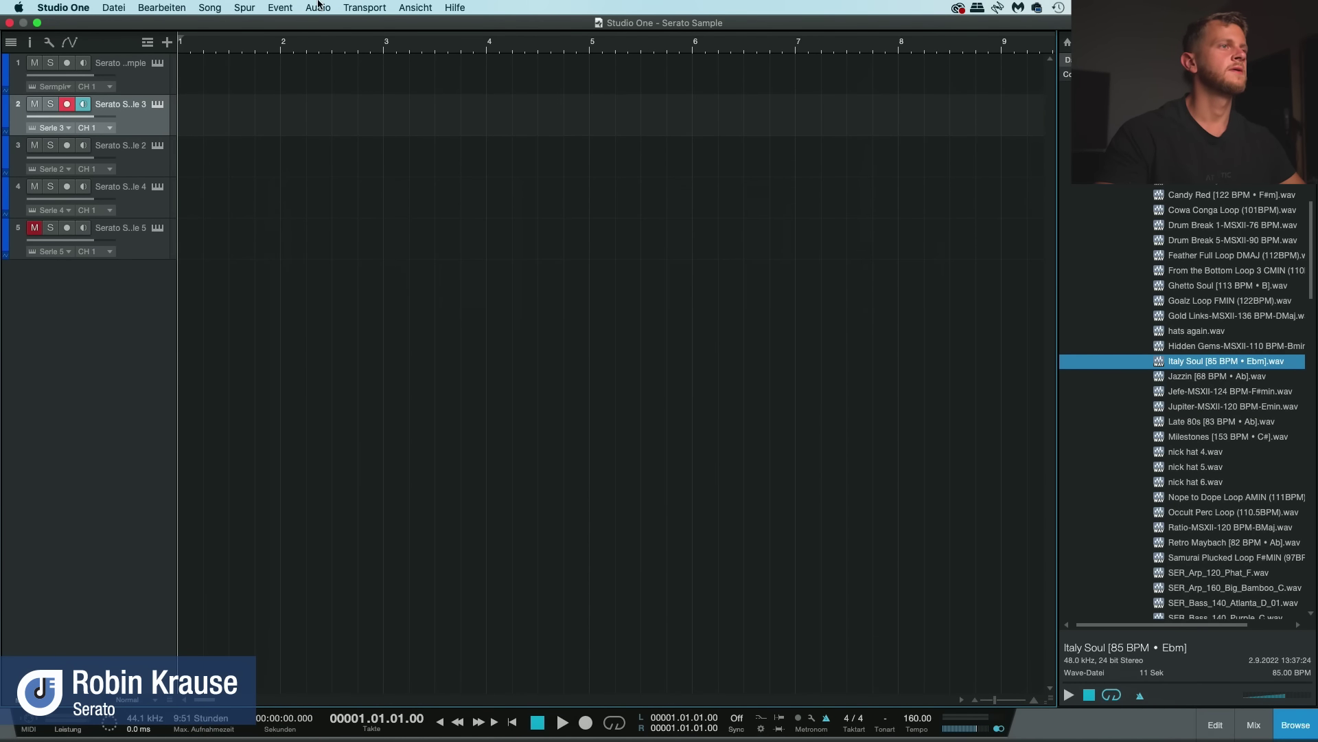
pyautogui.click(113, 7)
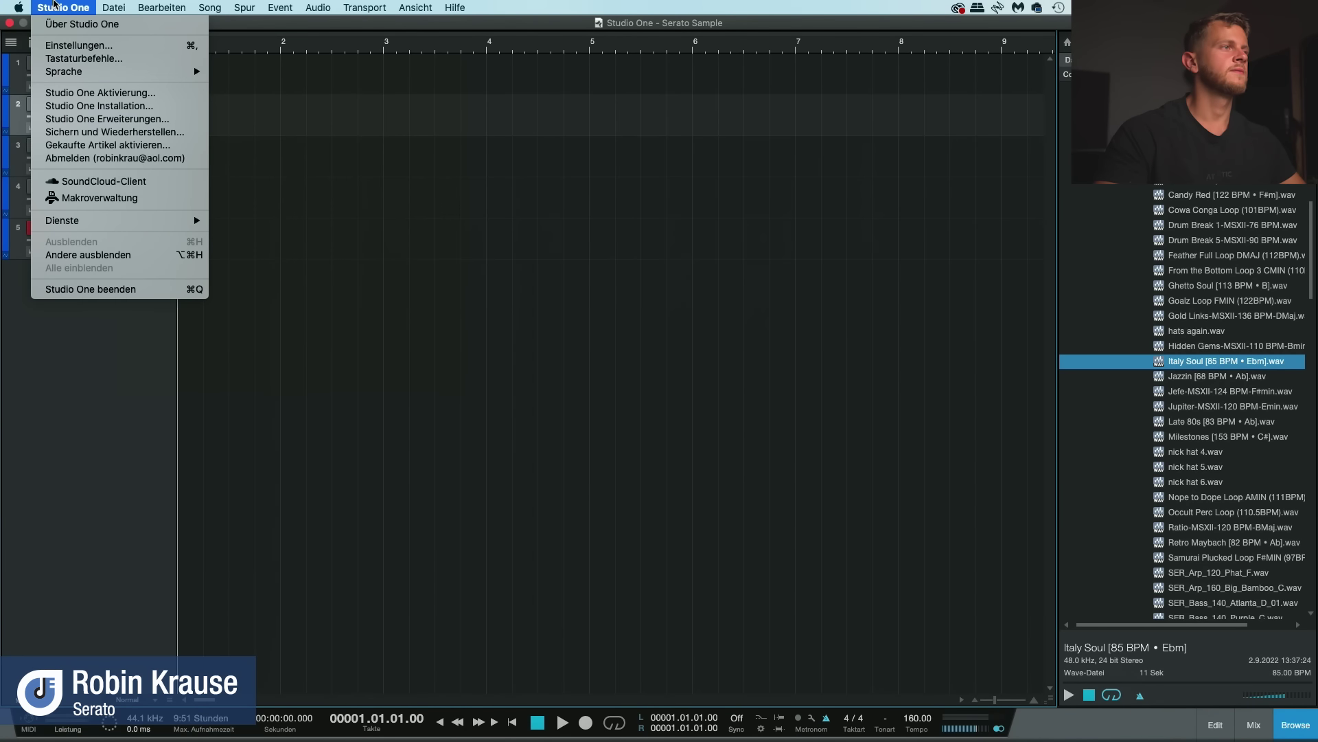
pyautogui.click(75, 42)
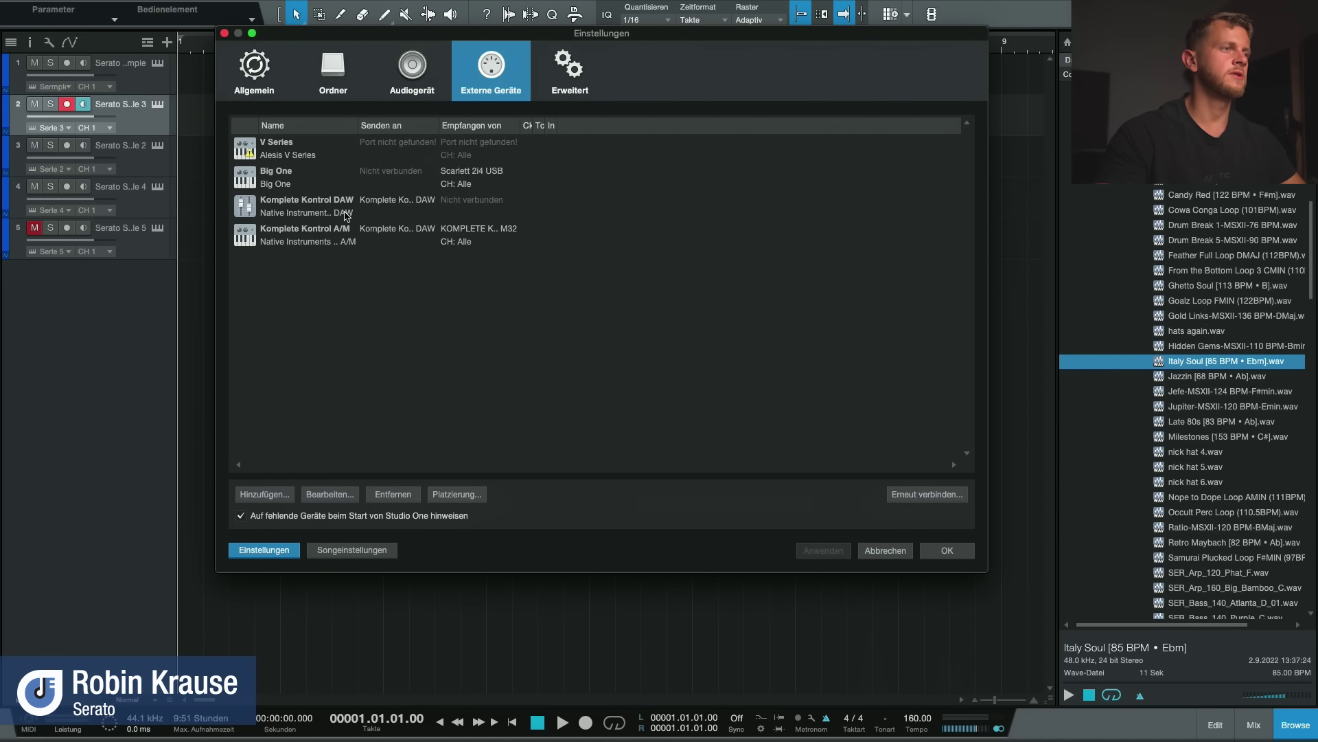
pyautogui.click(312, 239)
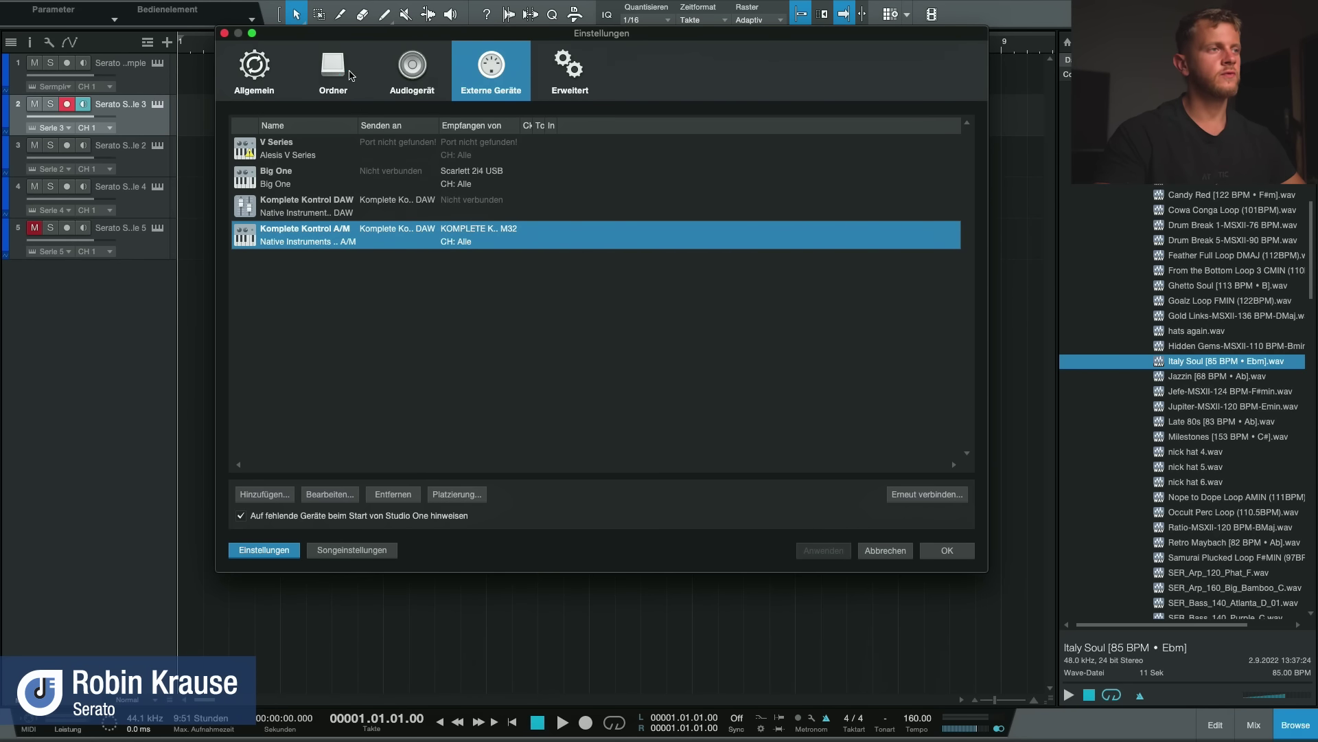
pyautogui.click(225, 33)
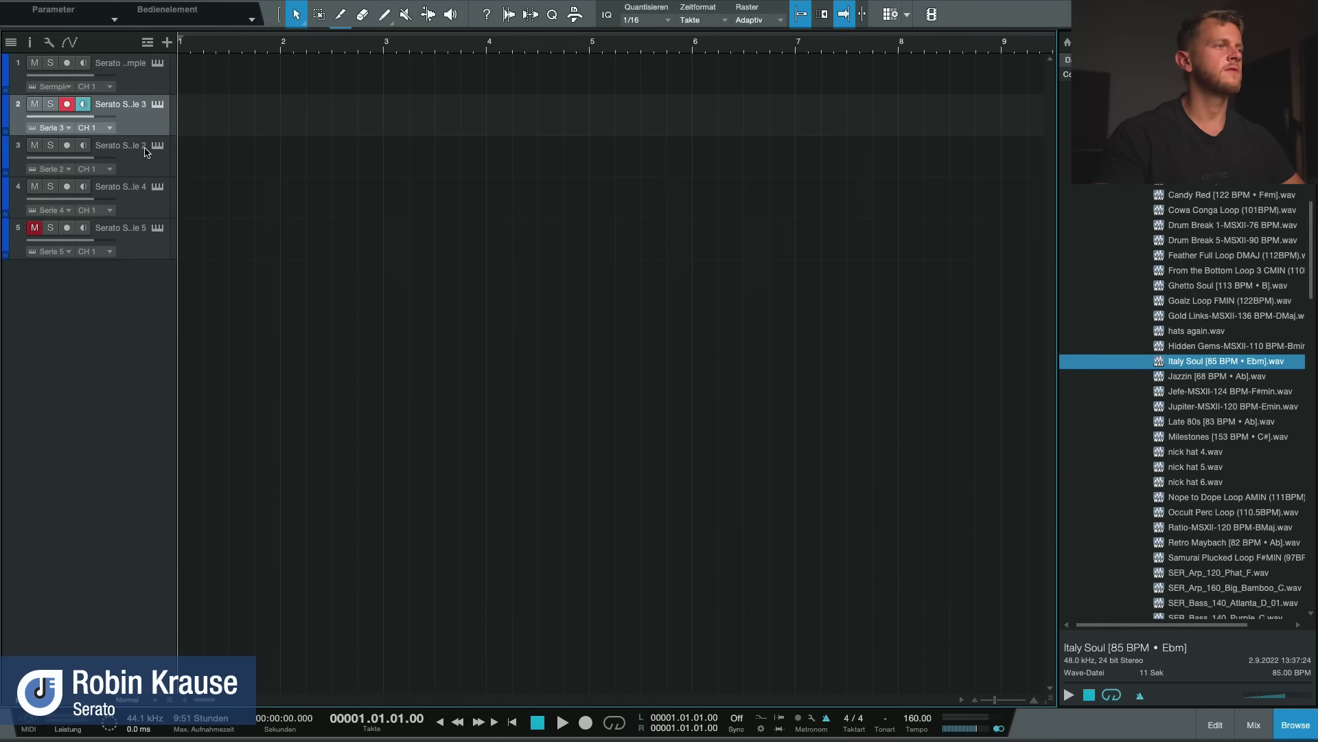
# Step: Open the second track's Italy Soul instrument, play its pads and stop playback
pyautogui.click(157, 106)
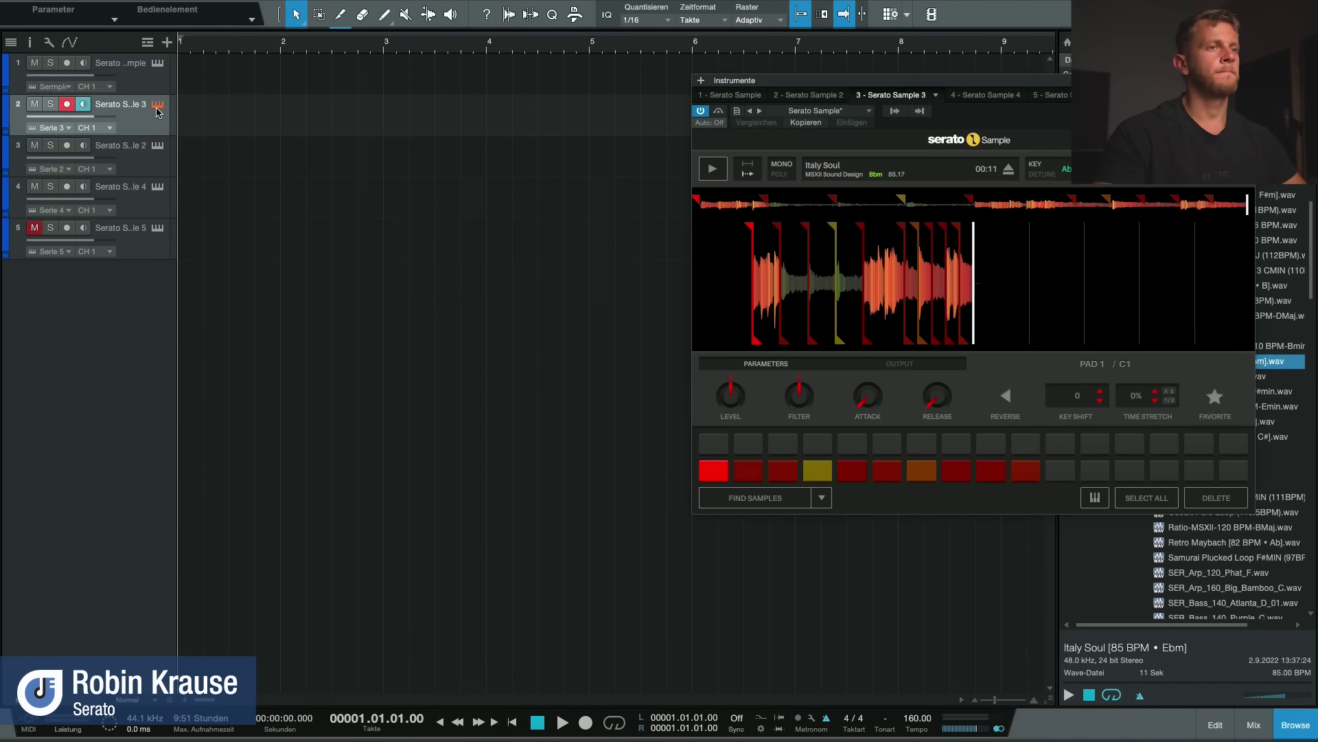
pyautogui.moveTo(849, 80); pyautogui.dragTo(686, 101)
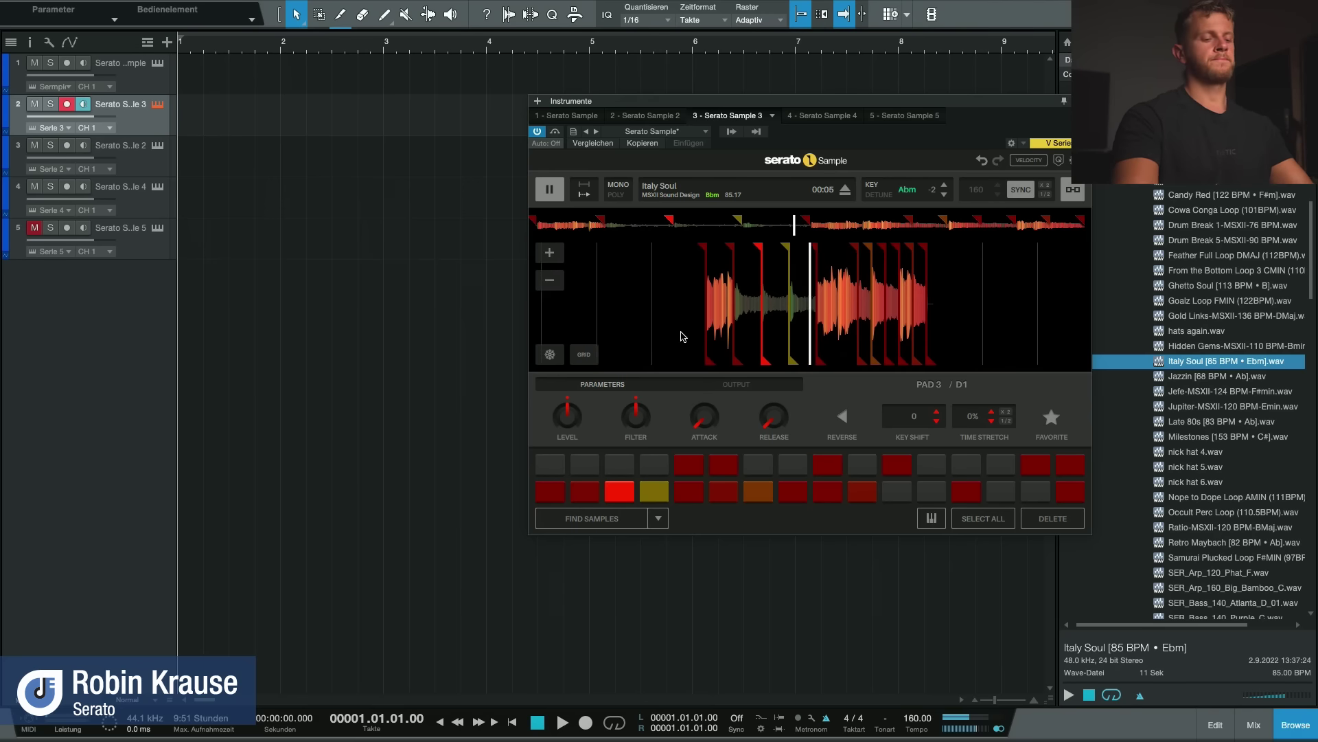
pyautogui.click(550, 189)
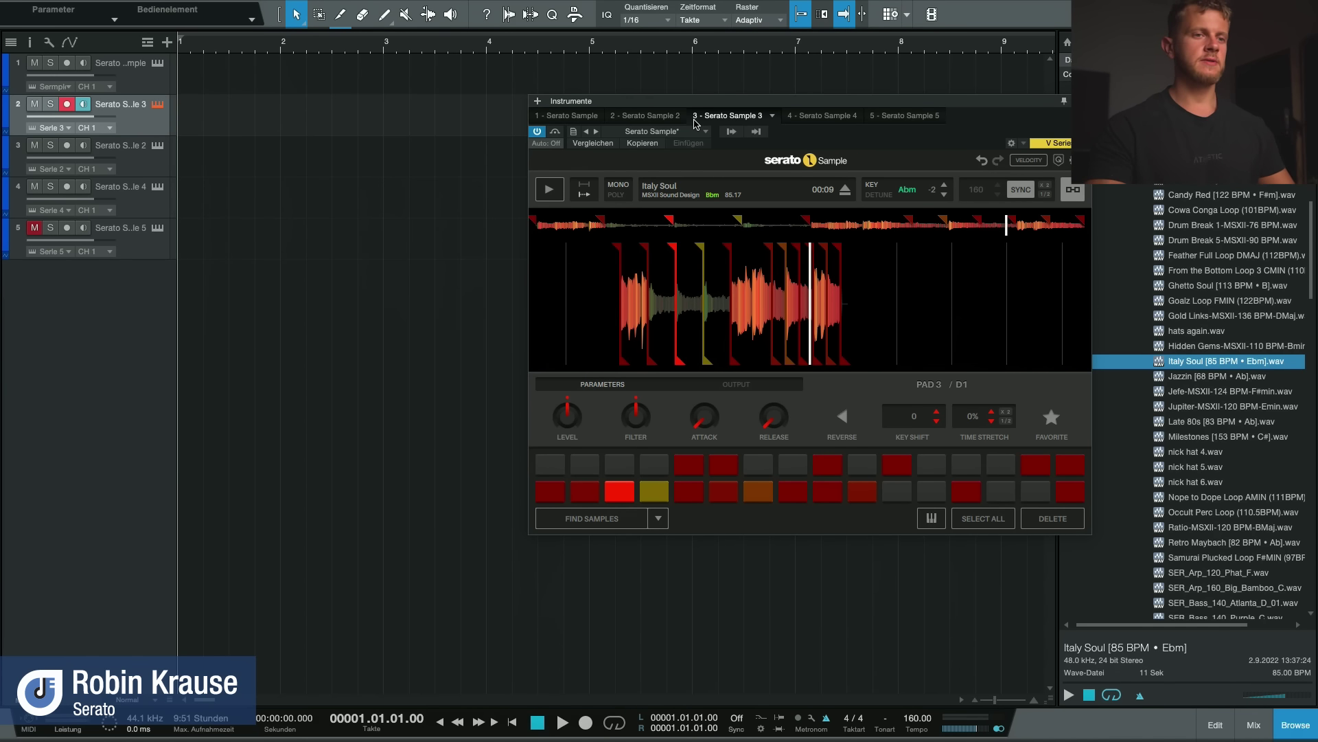
# Step: Turn on keyboard mode for Italy Soul's pad 1, play it chromatically and stop playback
pyautogui.moveTo(753, 112); pyautogui.dragTo(657, 103)
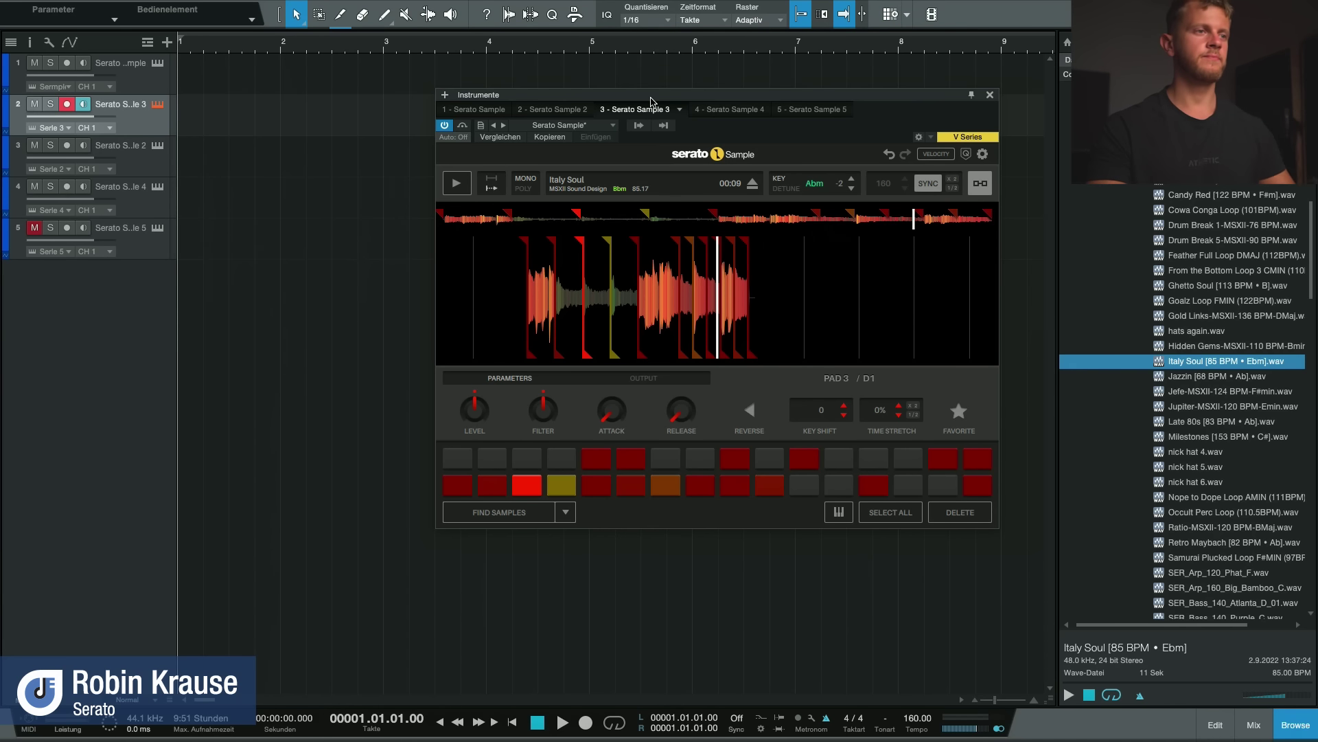
pyautogui.moveTo(651, 101); pyautogui.dragTo(650, 95)
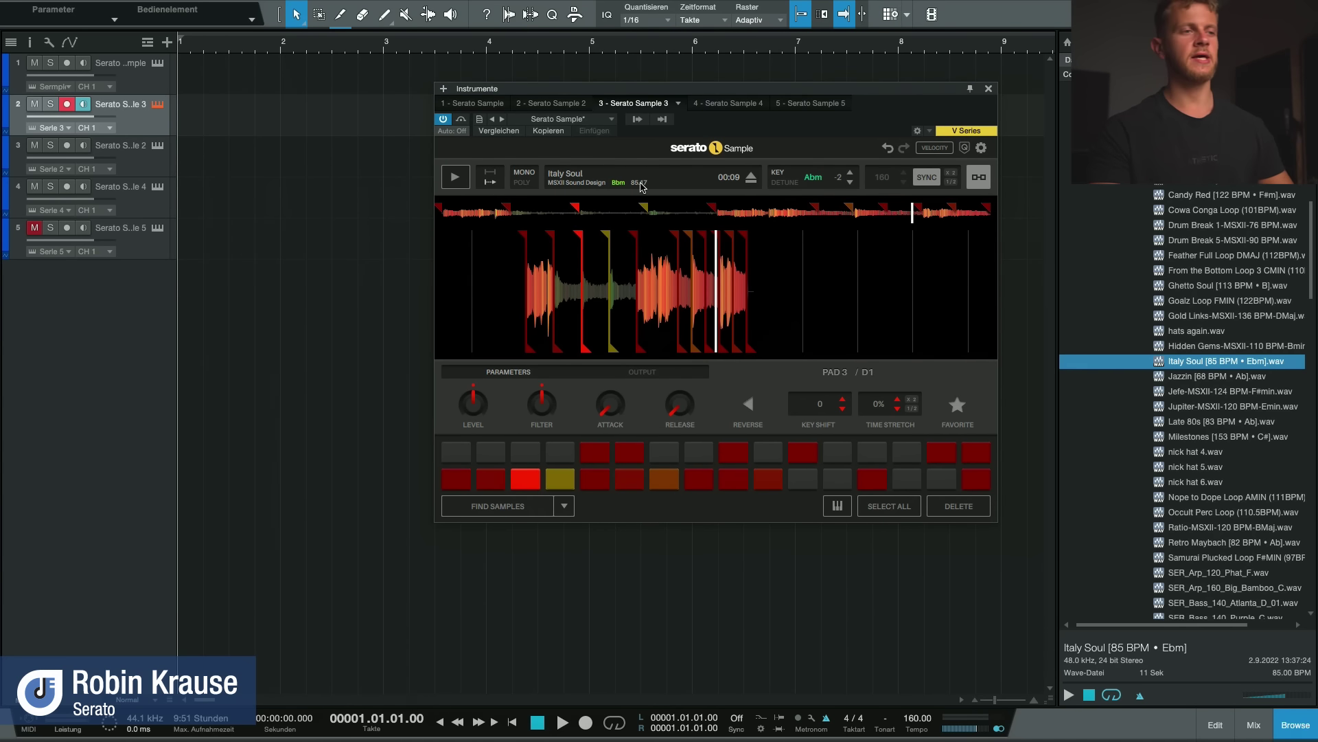
pyautogui.click(456, 479)
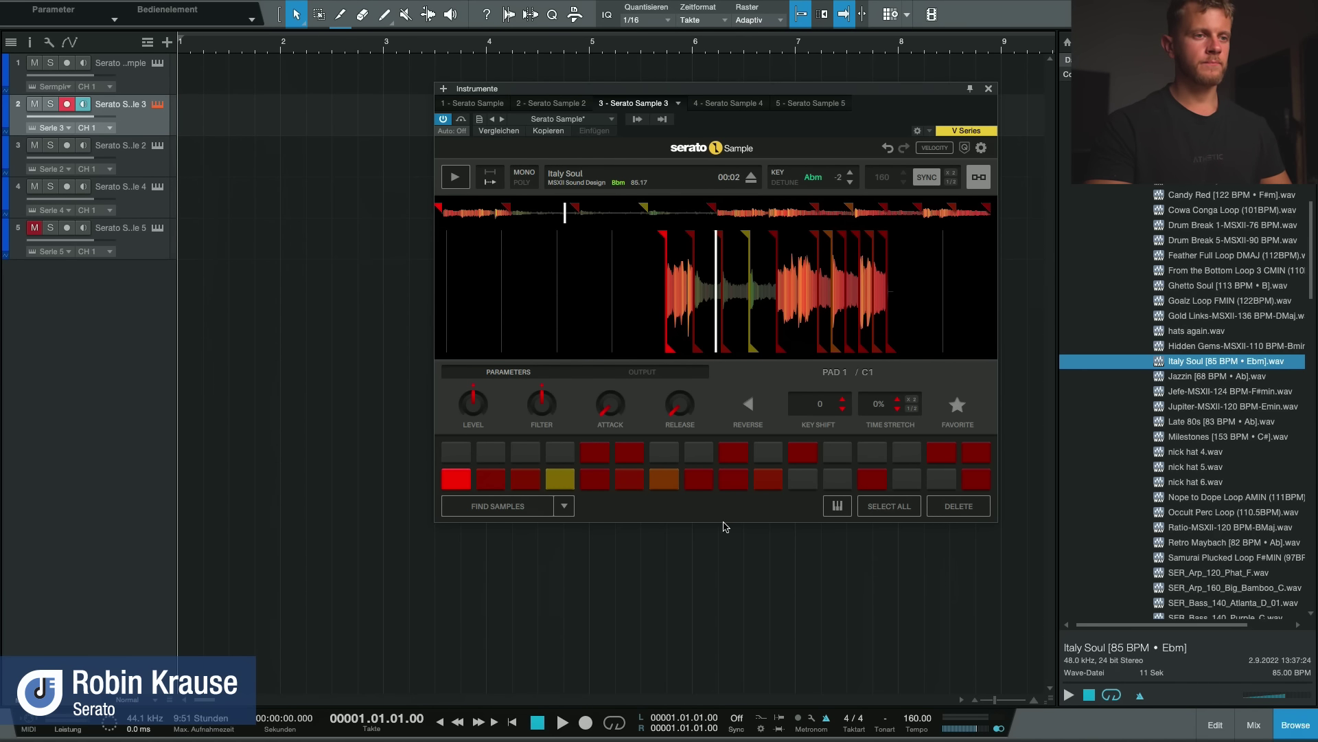
pyautogui.click(838, 508)
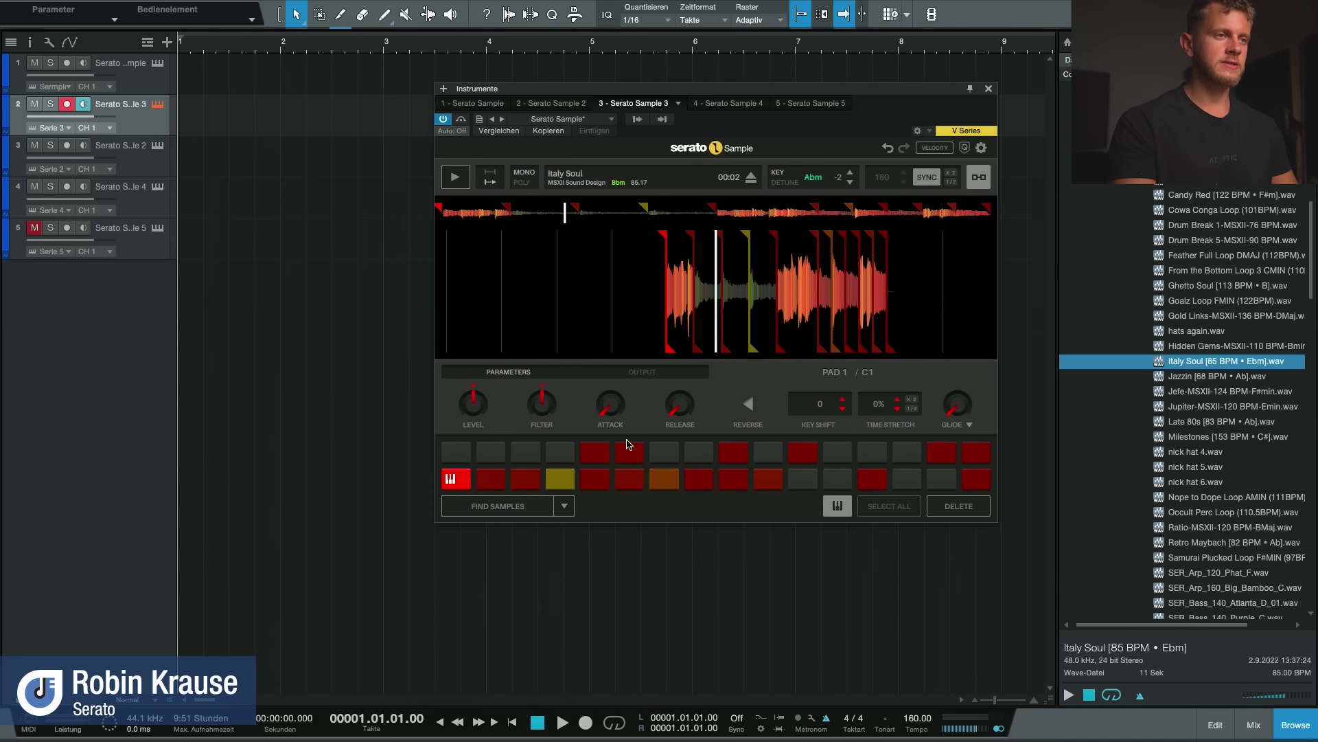
pyautogui.press('space')
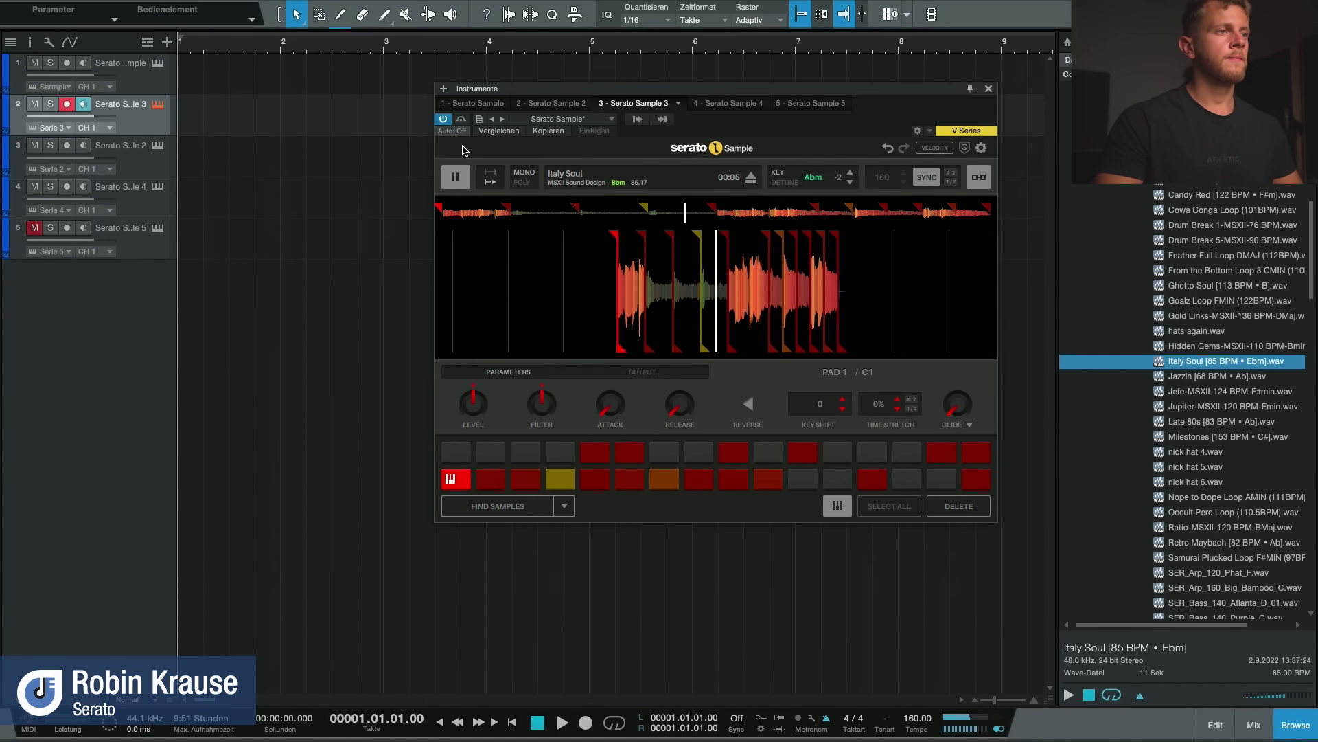
pyautogui.click(456, 173)
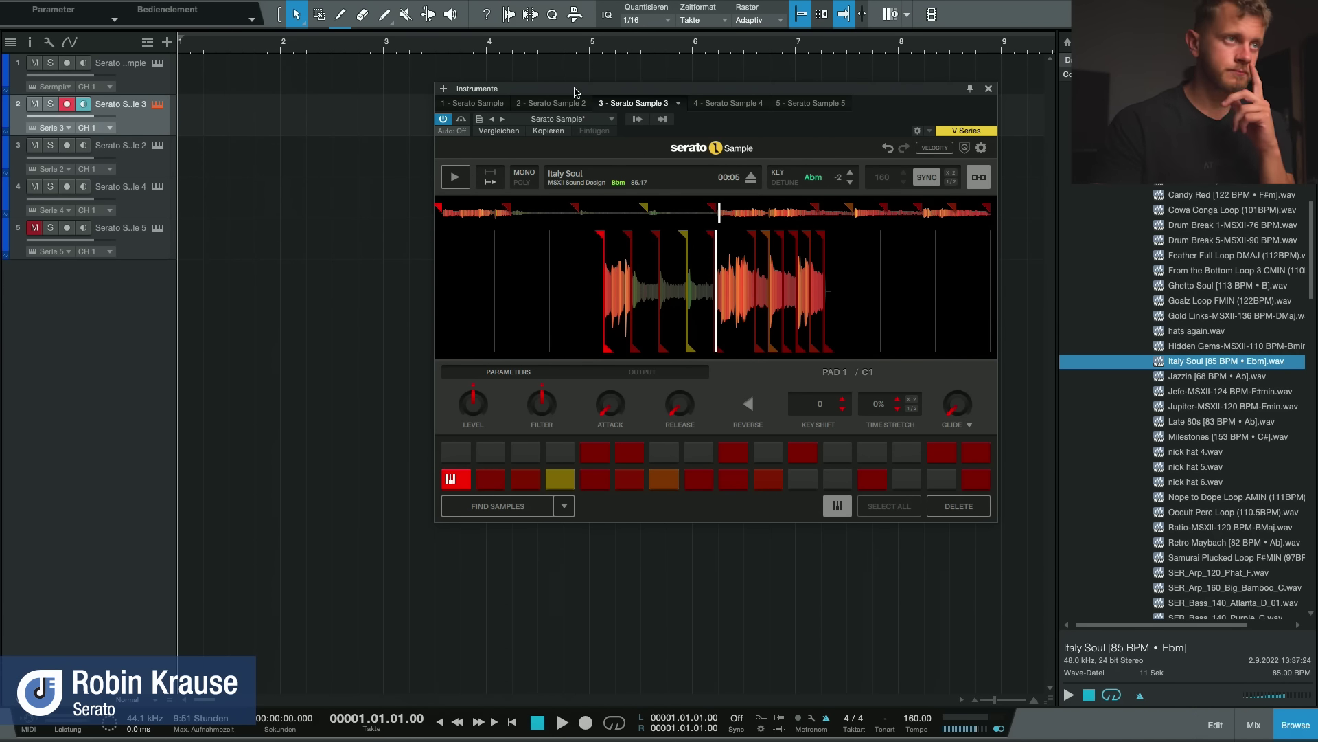
# Step: Reposition the Italy Soul window for viewing and turn off pad 1's keyboard mode
pyautogui.moveTo(576, 92); pyautogui.dragTo(568, 83)
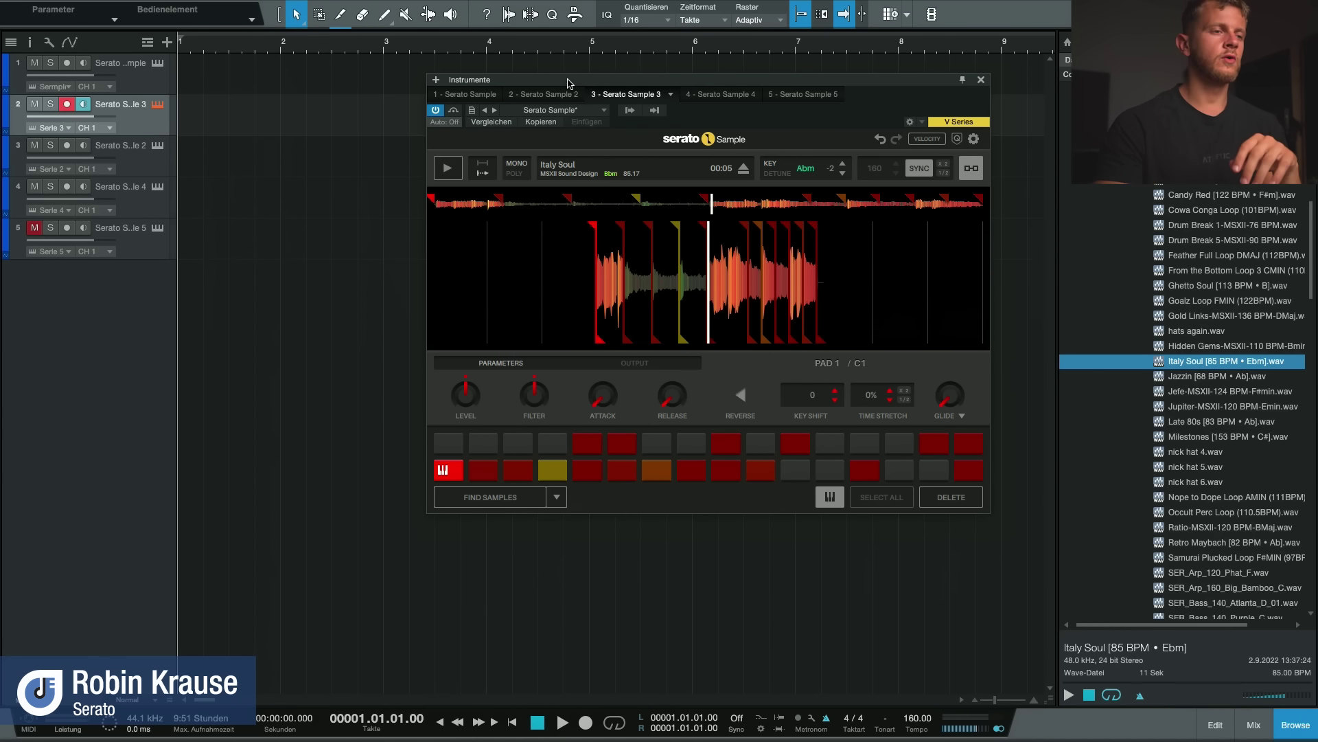
pyautogui.moveTo(582, 83); pyautogui.dragTo(573, 72)
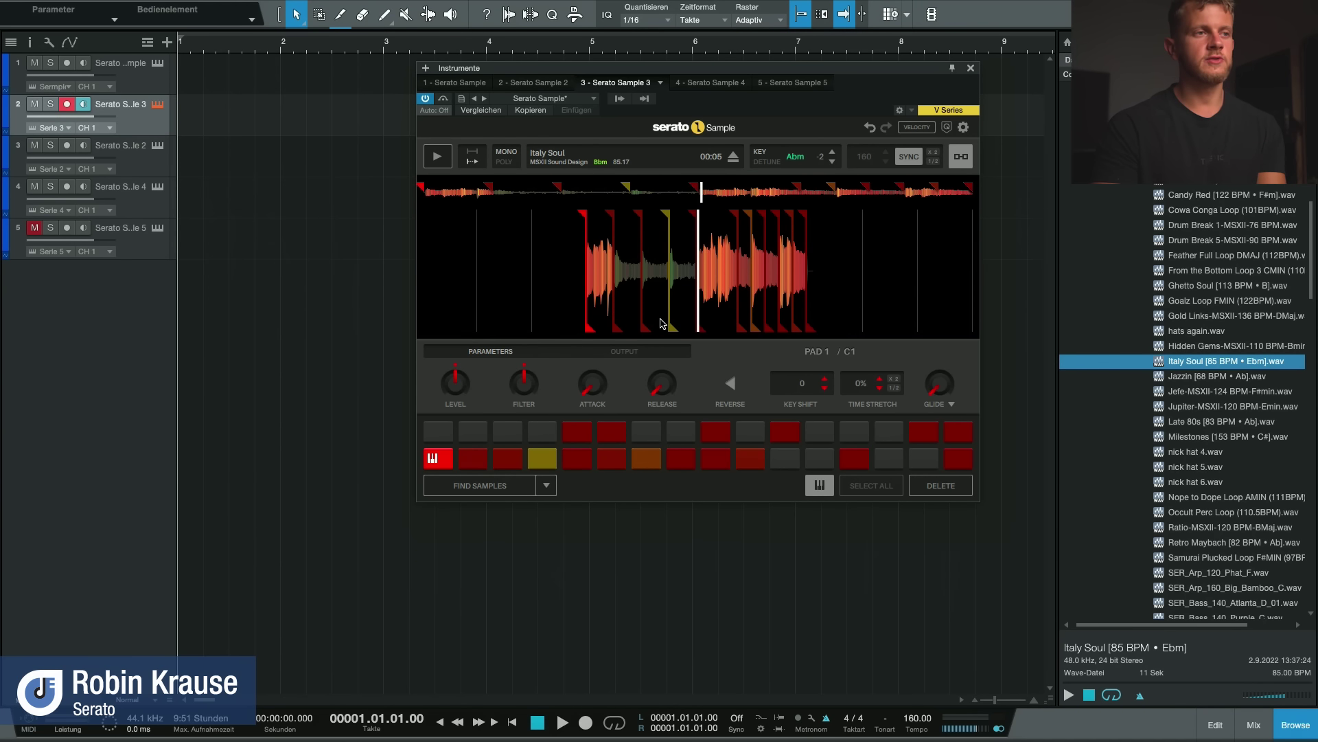
pyautogui.moveTo(663, 321)
pyautogui.moveTo(691, 74); pyautogui.dragTo(615, 70)
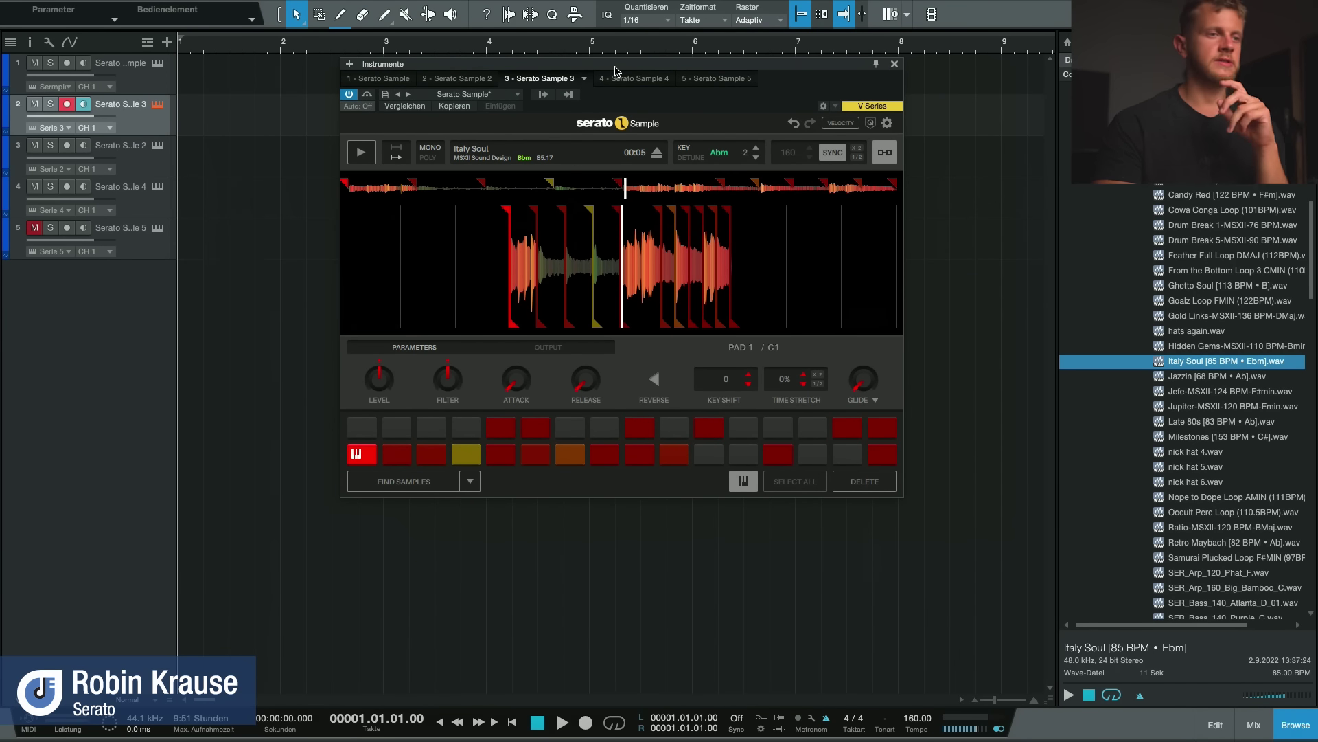
pyautogui.click(744, 485)
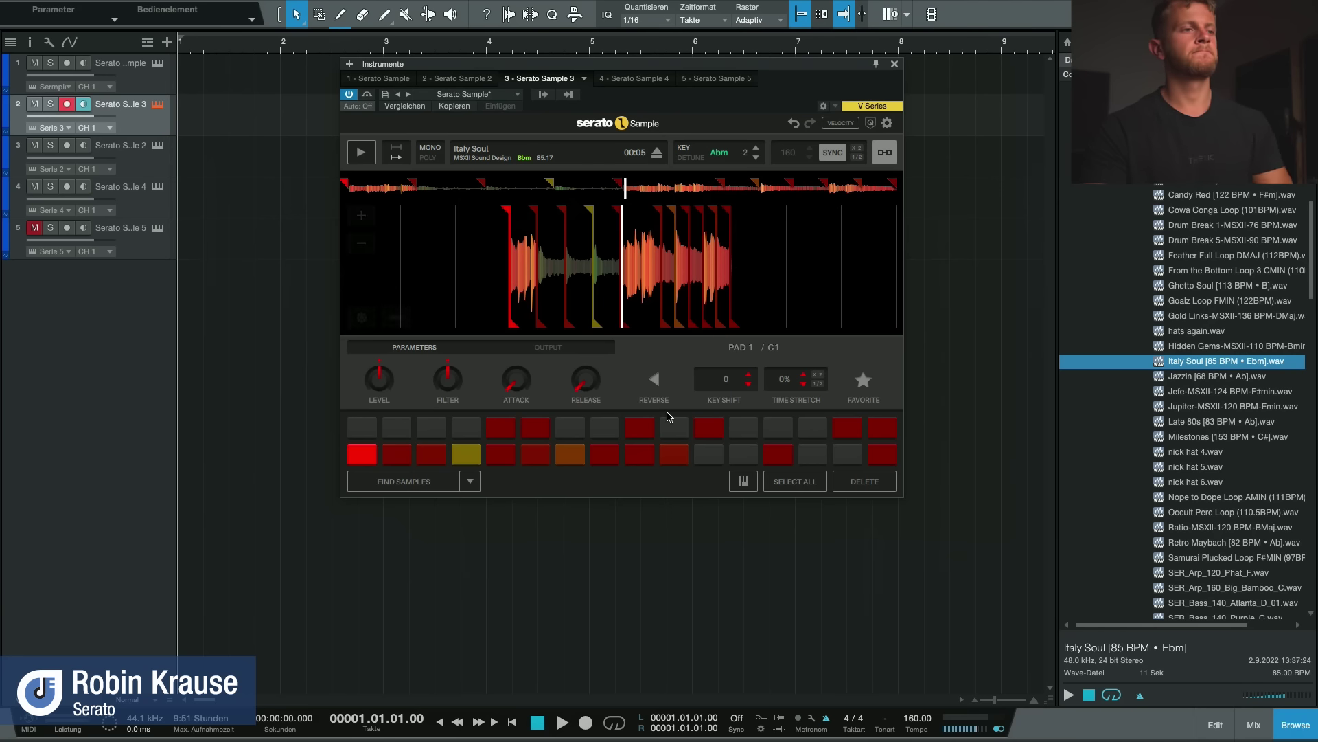
# Step: Delete all pads and their cue points from the Italy Soul sample
pyautogui.moveTo(699, 68)
pyautogui.mouseDown()
pyautogui.moveTo(723, 55)
pyautogui.moveTo(711, 55)
pyautogui.mouseUp()
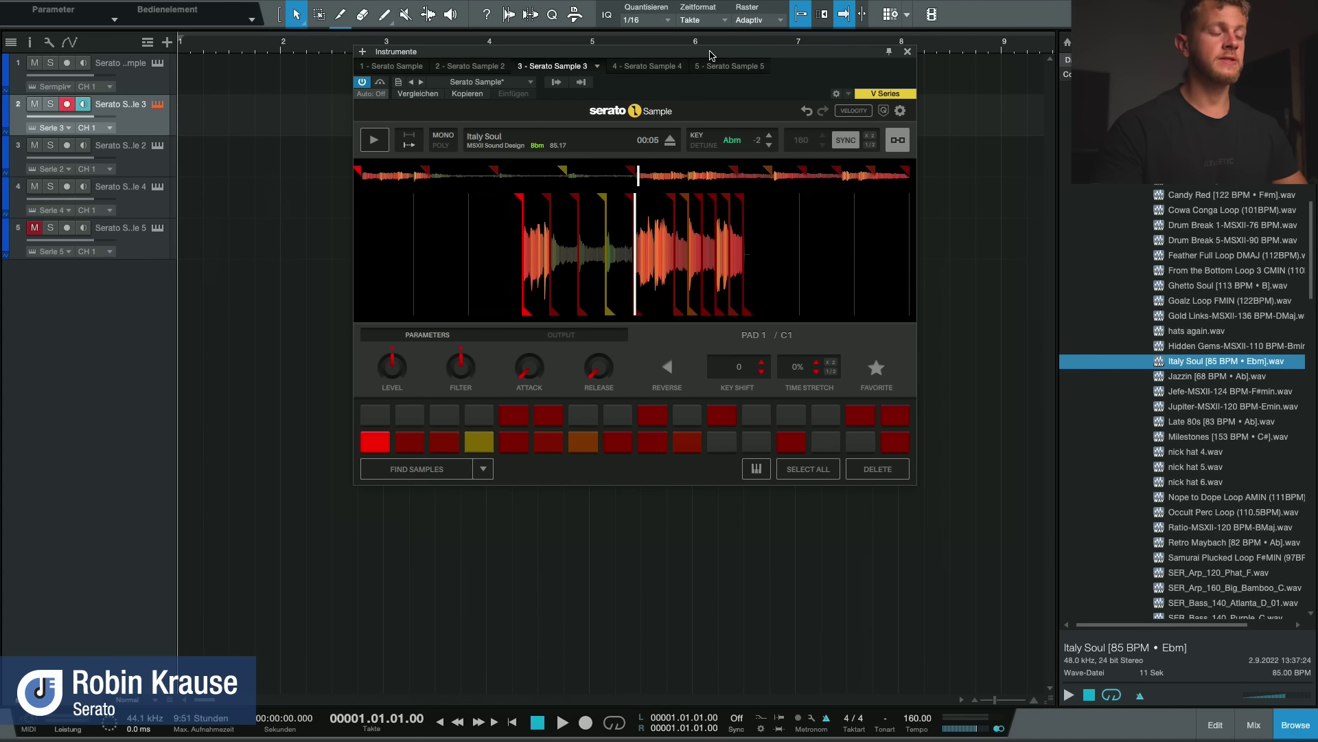
pyautogui.moveTo(710, 52); pyautogui.dragTo(724, 55)
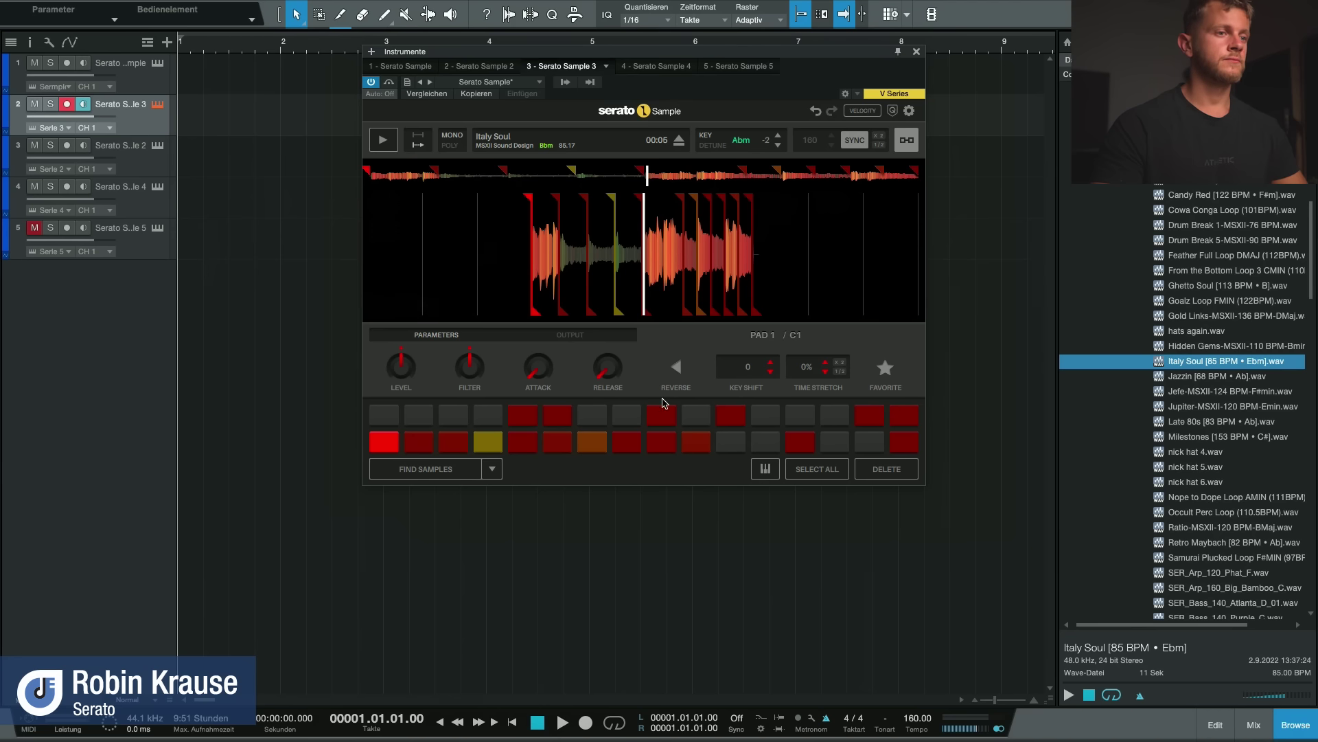
pyautogui.click(815, 469)
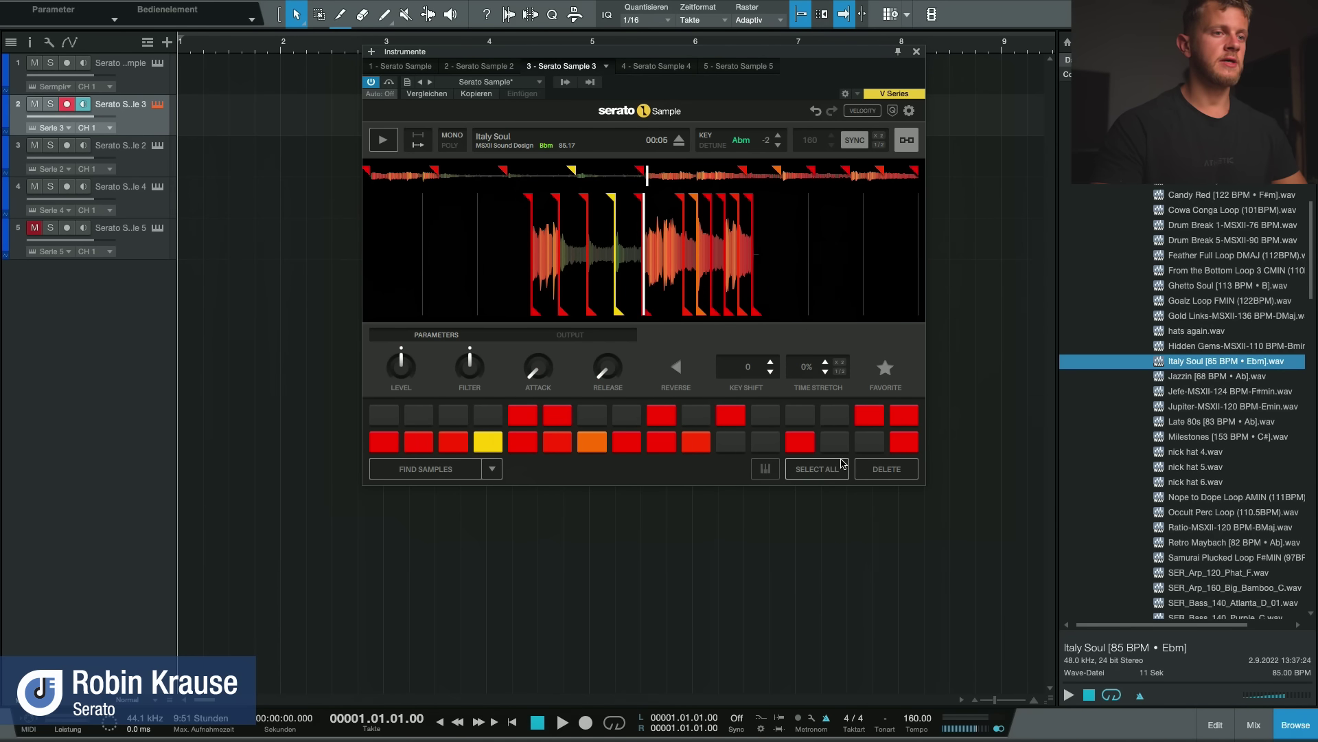
pyautogui.click(888, 474)
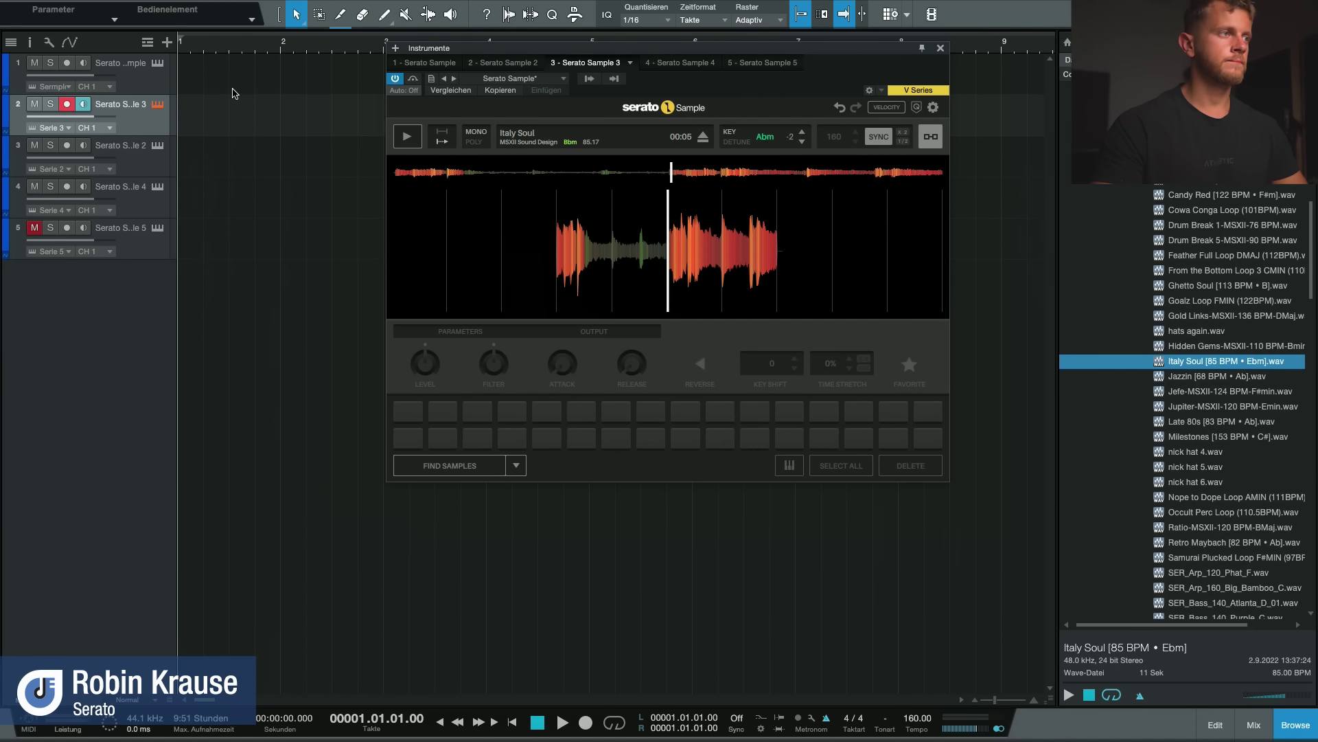
# Step: Switch to the first track's Jazzin instrument, audition its pads 25 and 27 and stop playback
pyautogui.click(146, 80)
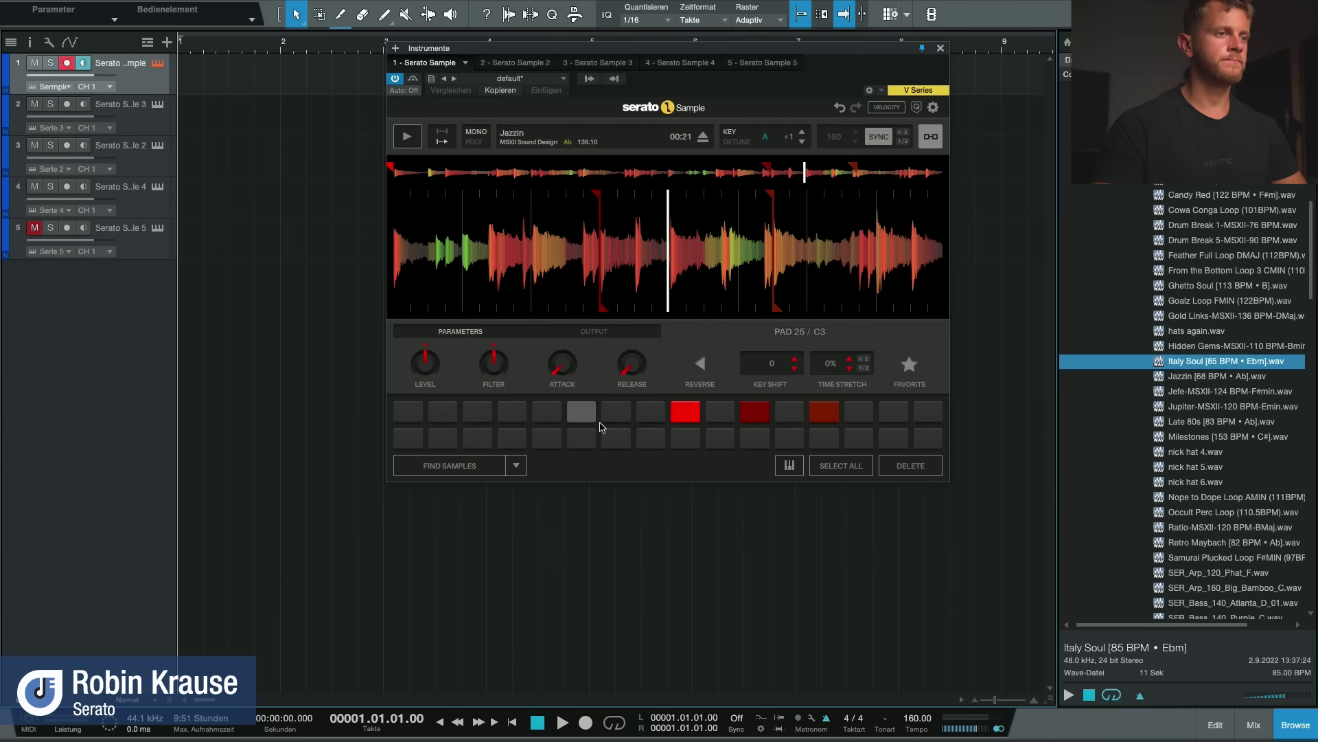
pyautogui.click(682, 414)
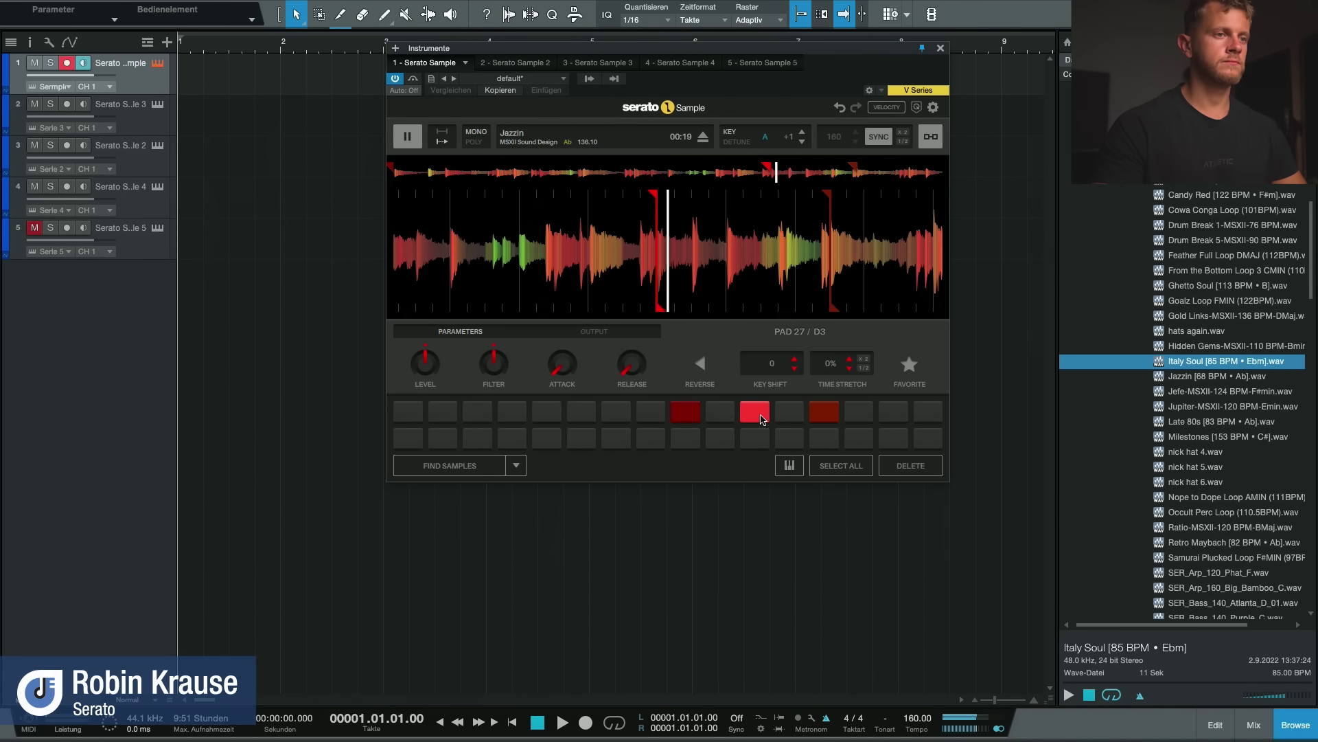
pyautogui.click(758, 415)
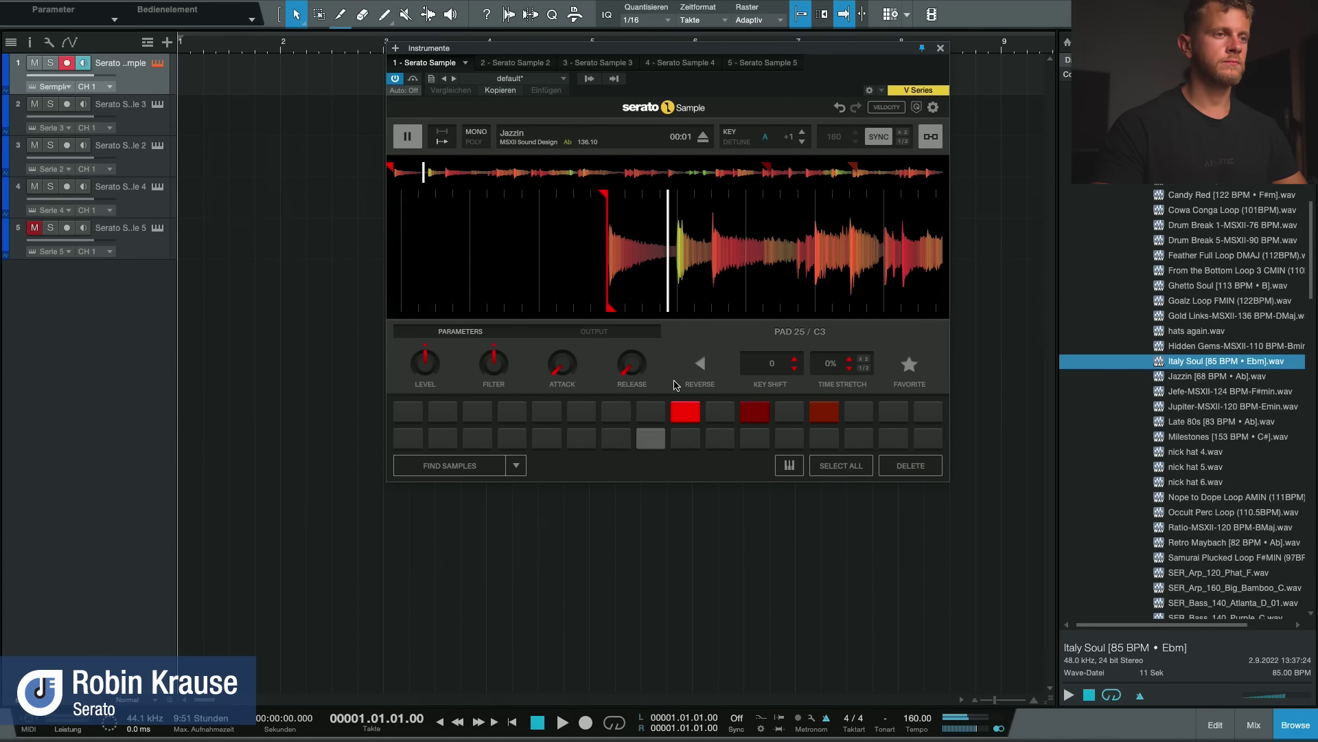
pyautogui.click(409, 140)
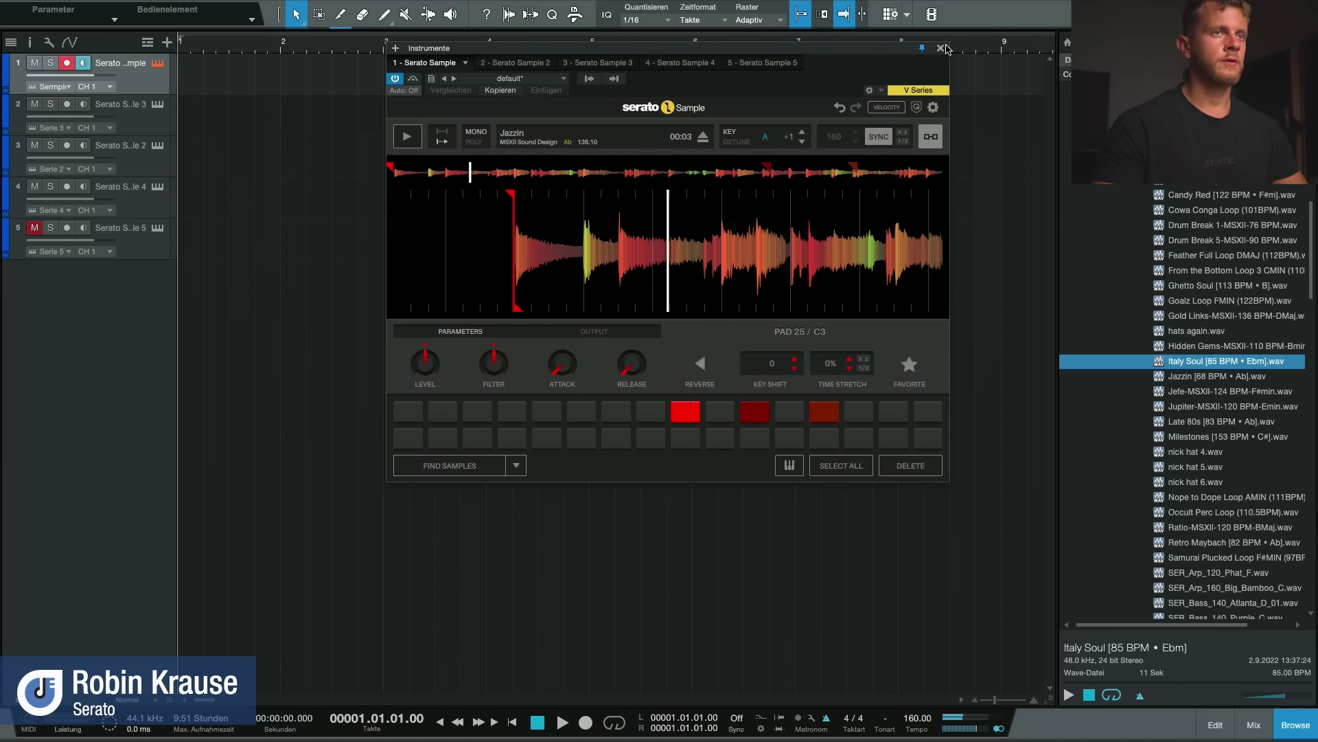
# Step: Close the Jazzin instrument window and draw an instrument part from bar 1 to bar 4 on the first track
pyautogui.click(385, 17)
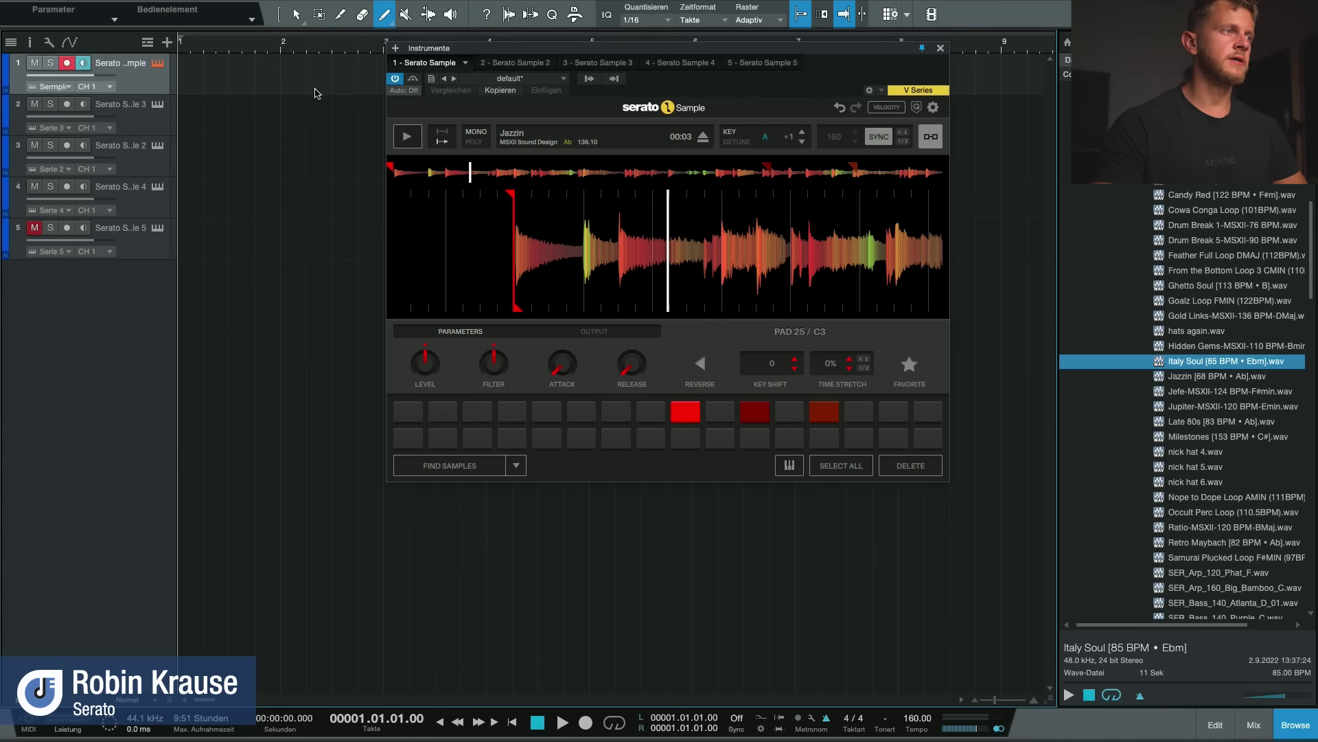
pyautogui.click(941, 48)
pyautogui.moveTo(184, 70); pyautogui.dragTo(486, 71)
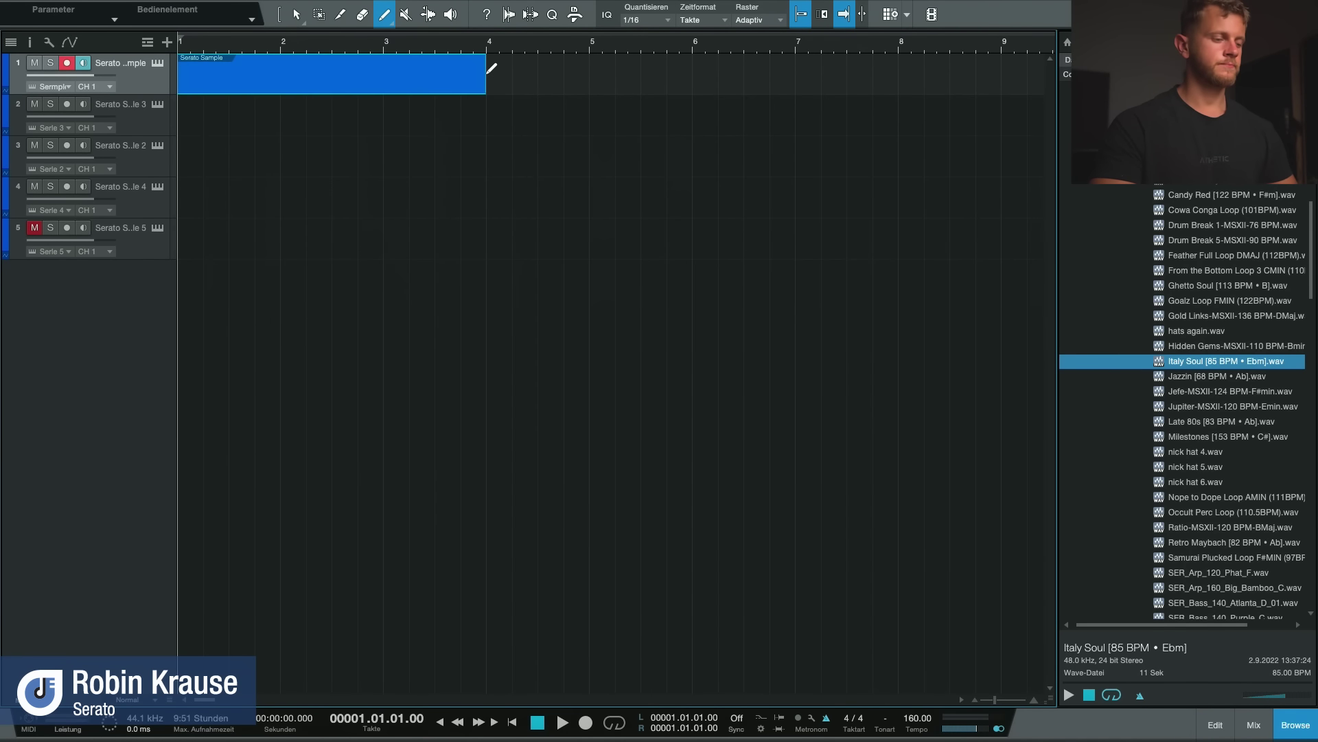
pyautogui.press('1')
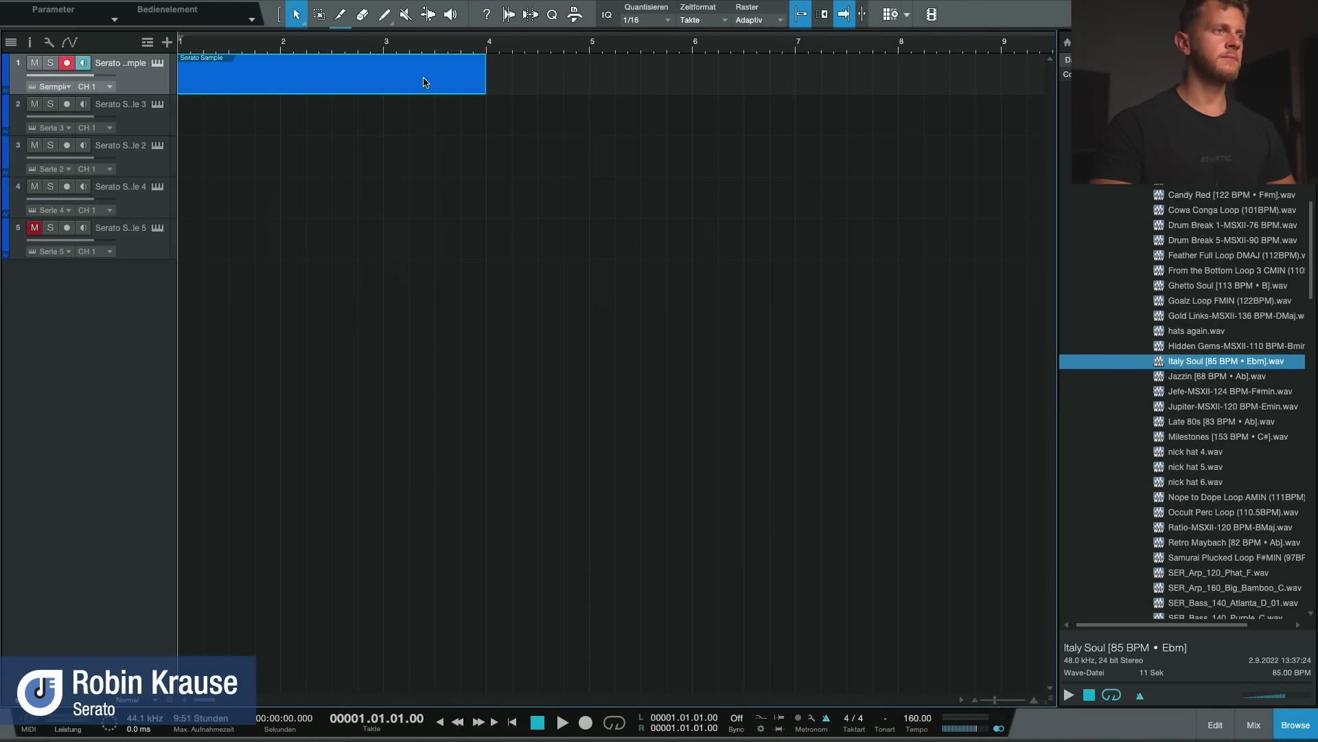
# Step: Open the new part in the note editor, enlarge the editor and hide the file browser
pyautogui.doubleClick(425, 79)
pyautogui.moveTo(827, 431); pyautogui.dragTo(817, 215)
pyautogui.click(1295, 725)
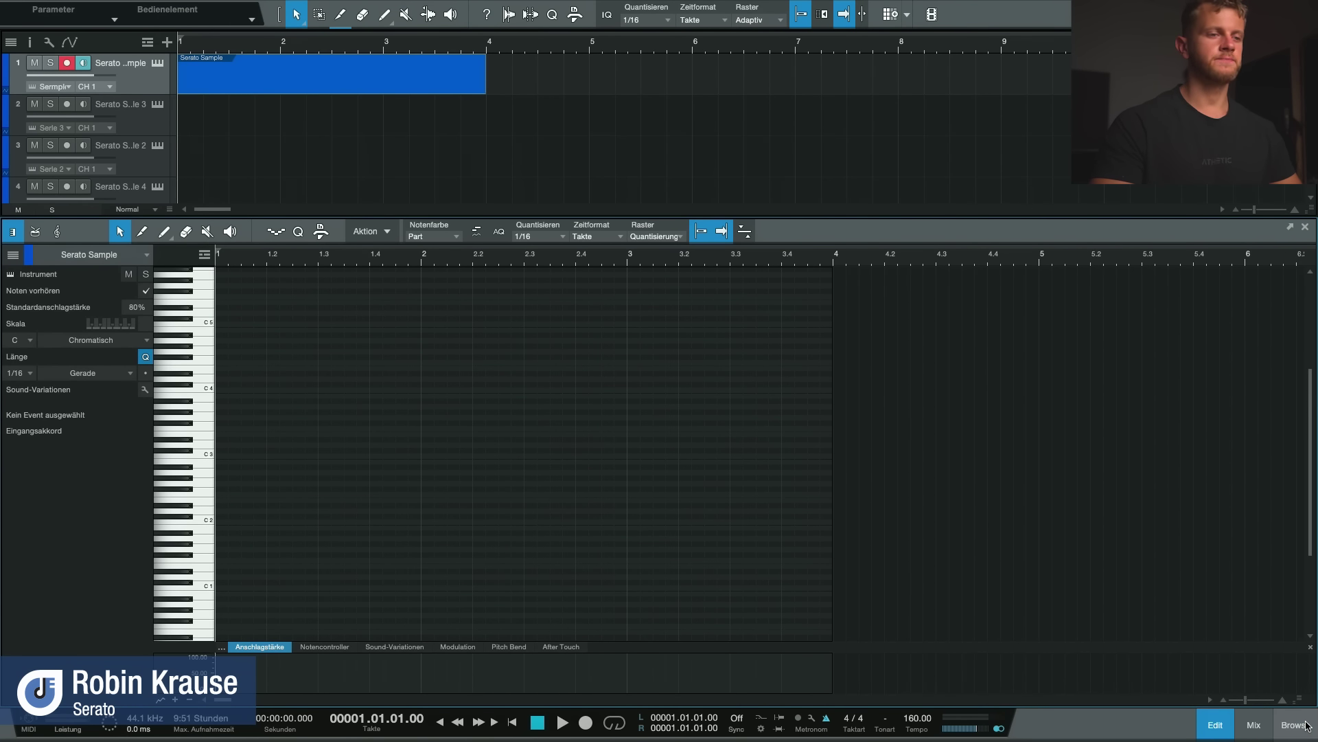
# Step: Audition the C3 and C2 keys, open the first track's Jazzin instrument, play pad 25 and stop it
pyautogui.click(204, 455)
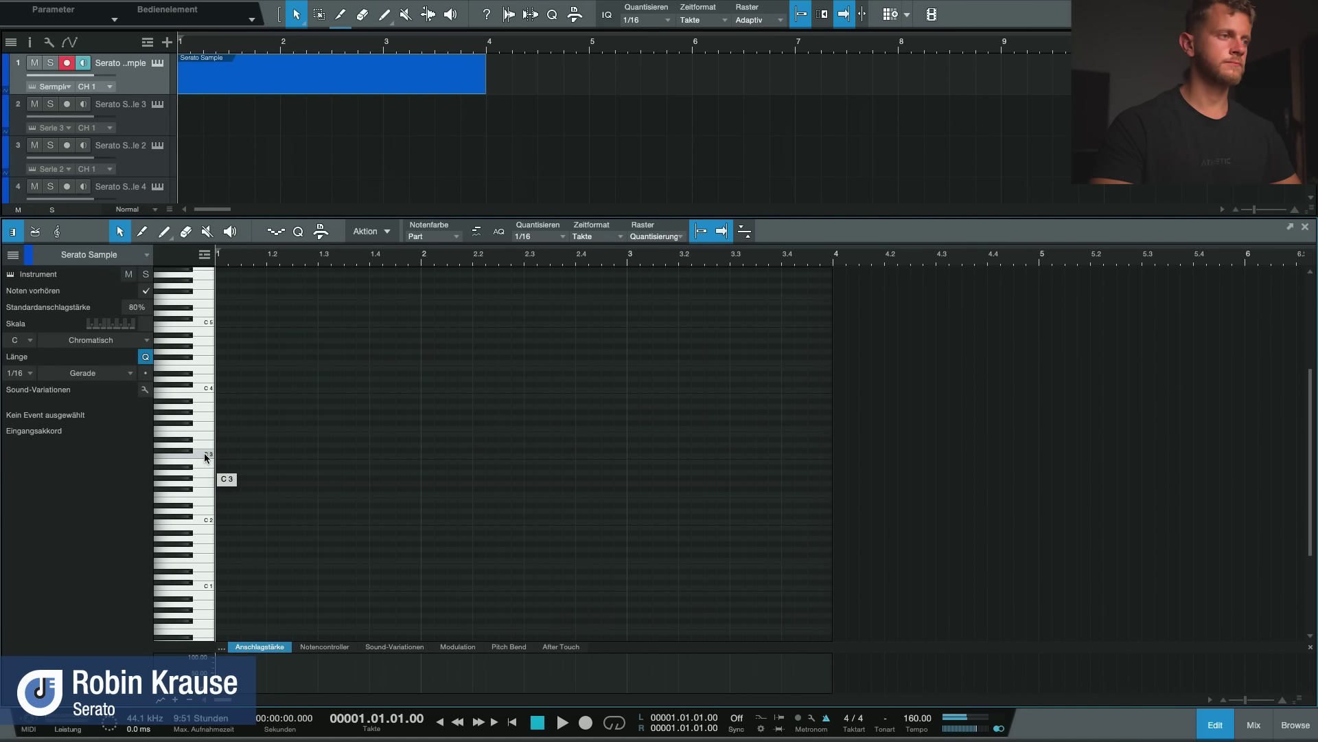
pyautogui.click(204, 522)
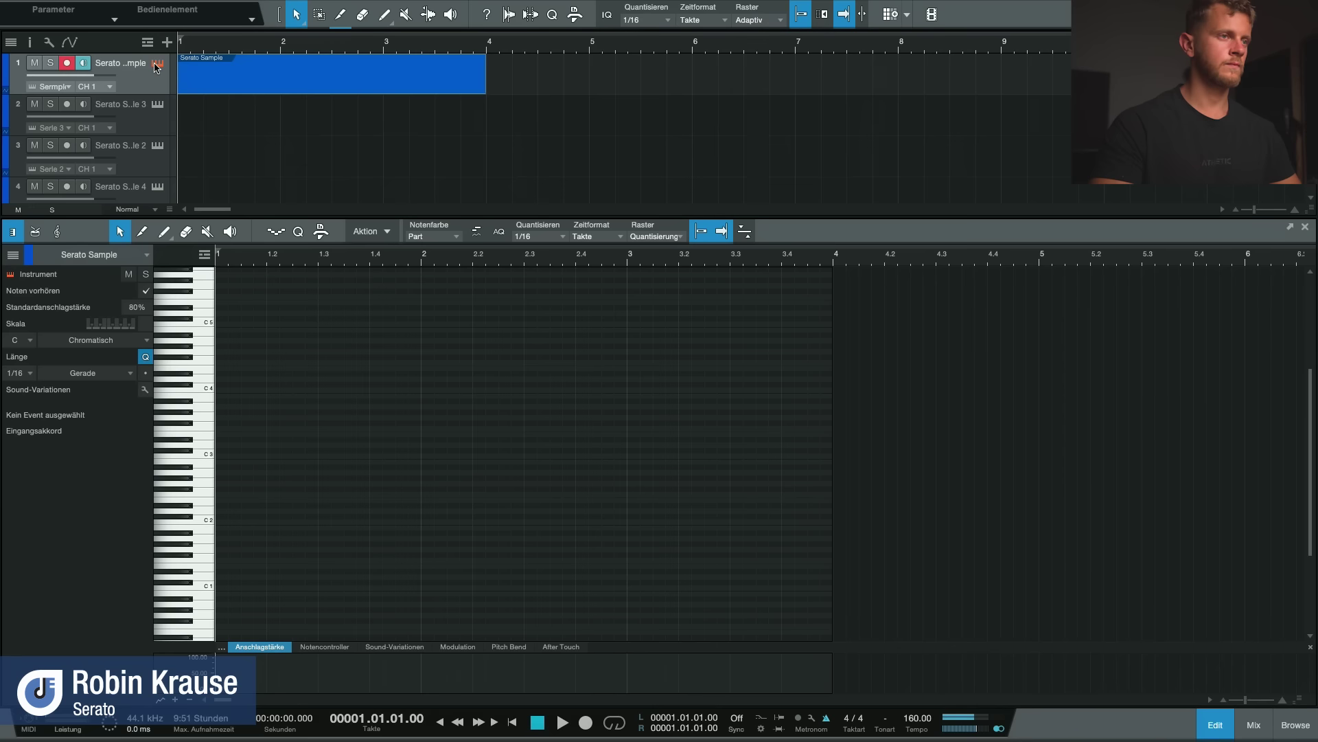
pyautogui.click(158, 64)
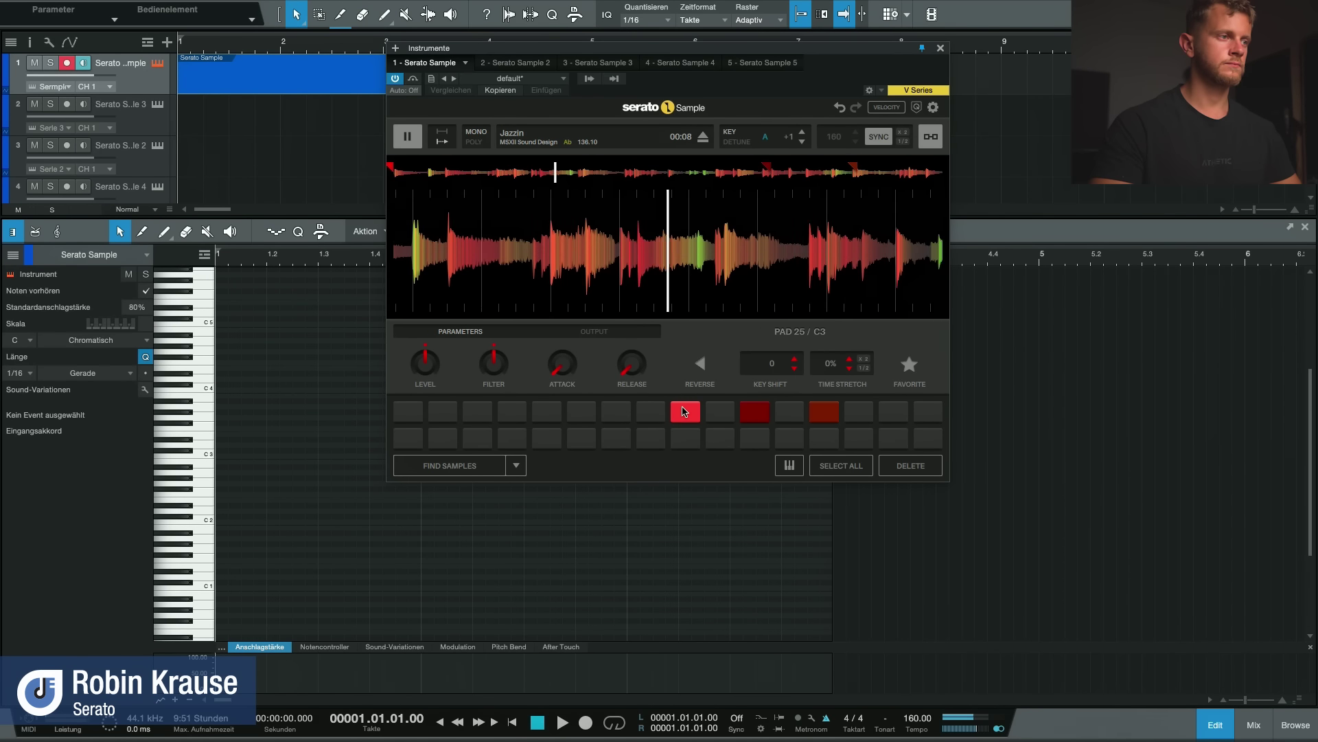
pyautogui.click(685, 411)
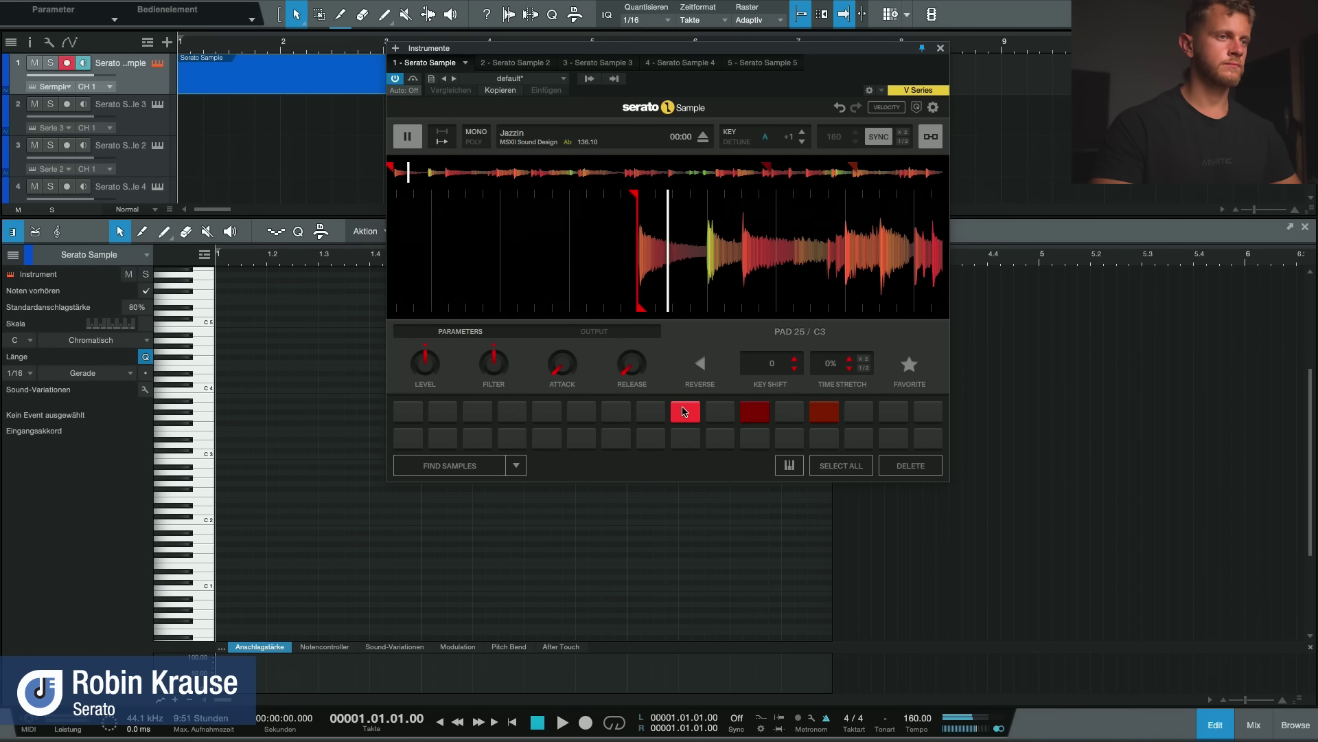
pyautogui.click(408, 139)
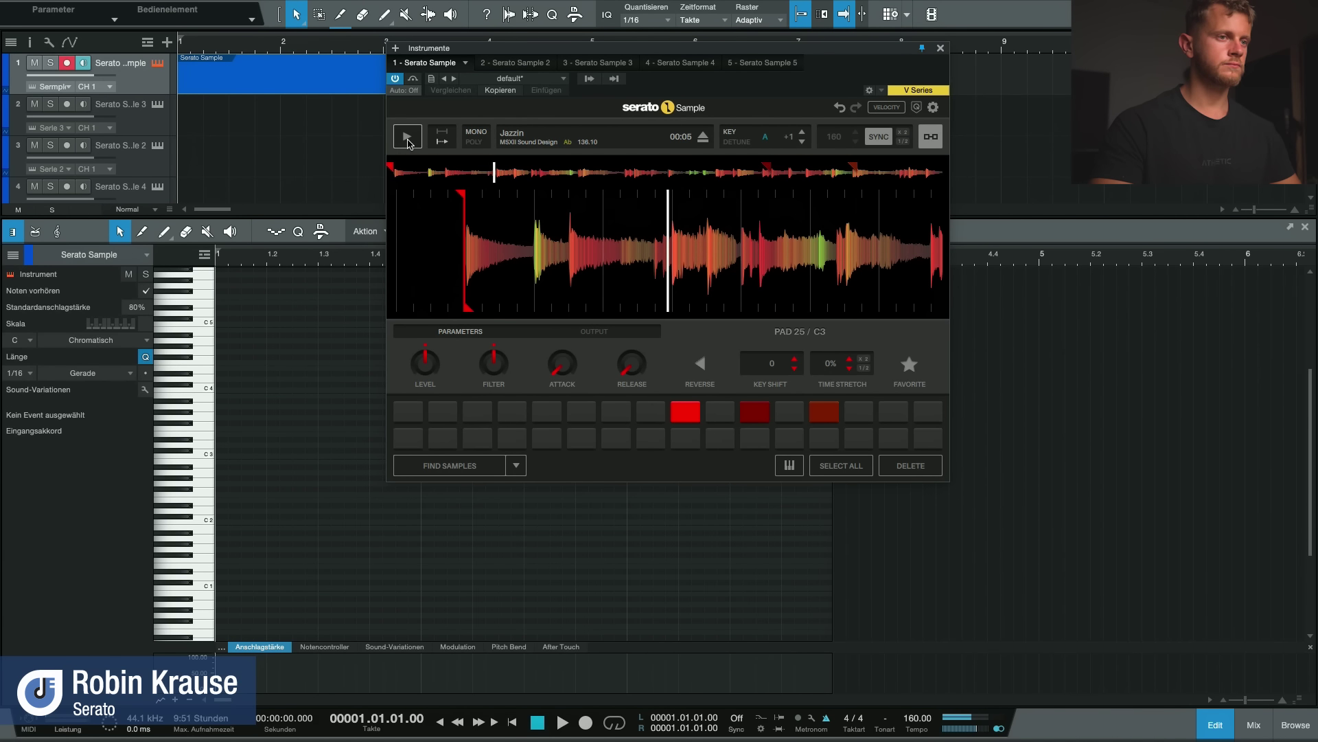
# Step: Retrigger Jazzin's pad 25 several times, stop it, and compare it with the C3 key in the note editor
pyautogui.click(680, 413)
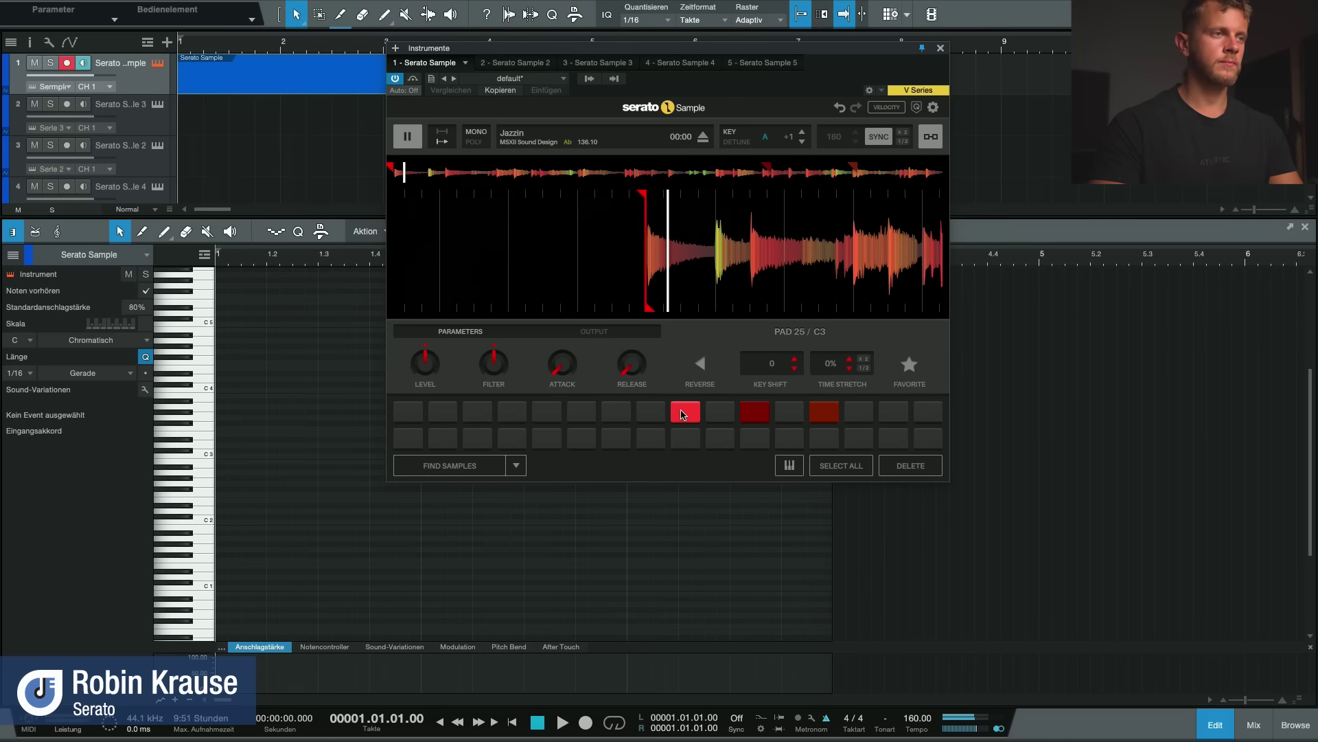
pyautogui.click(687, 415)
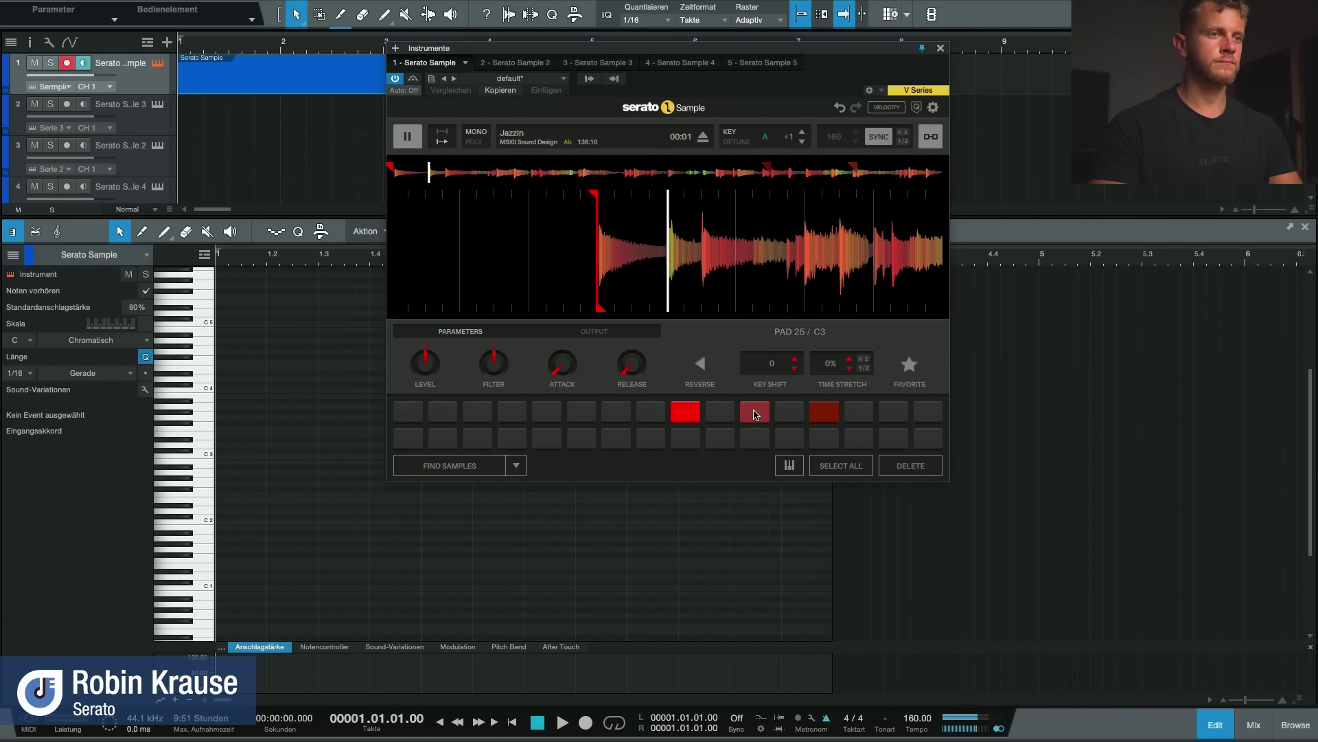
pyautogui.click(687, 415)
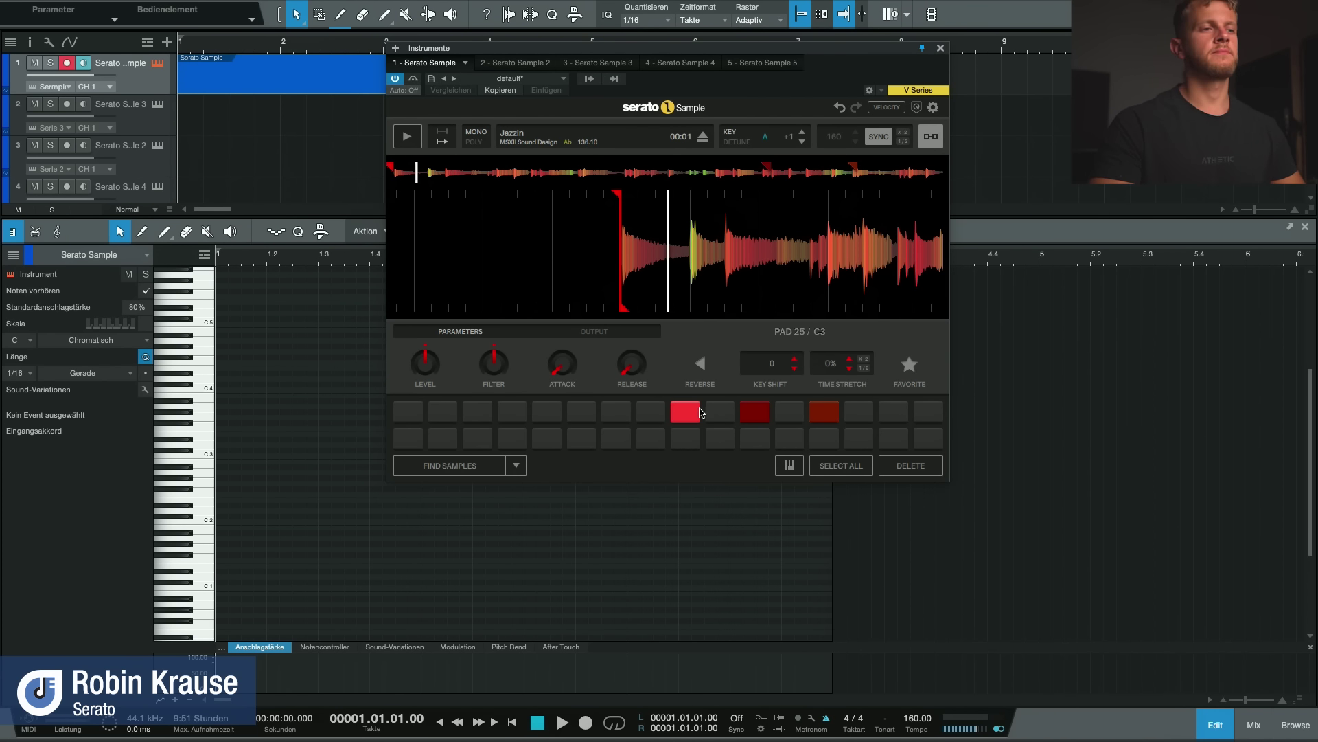
pyautogui.click(408, 136)
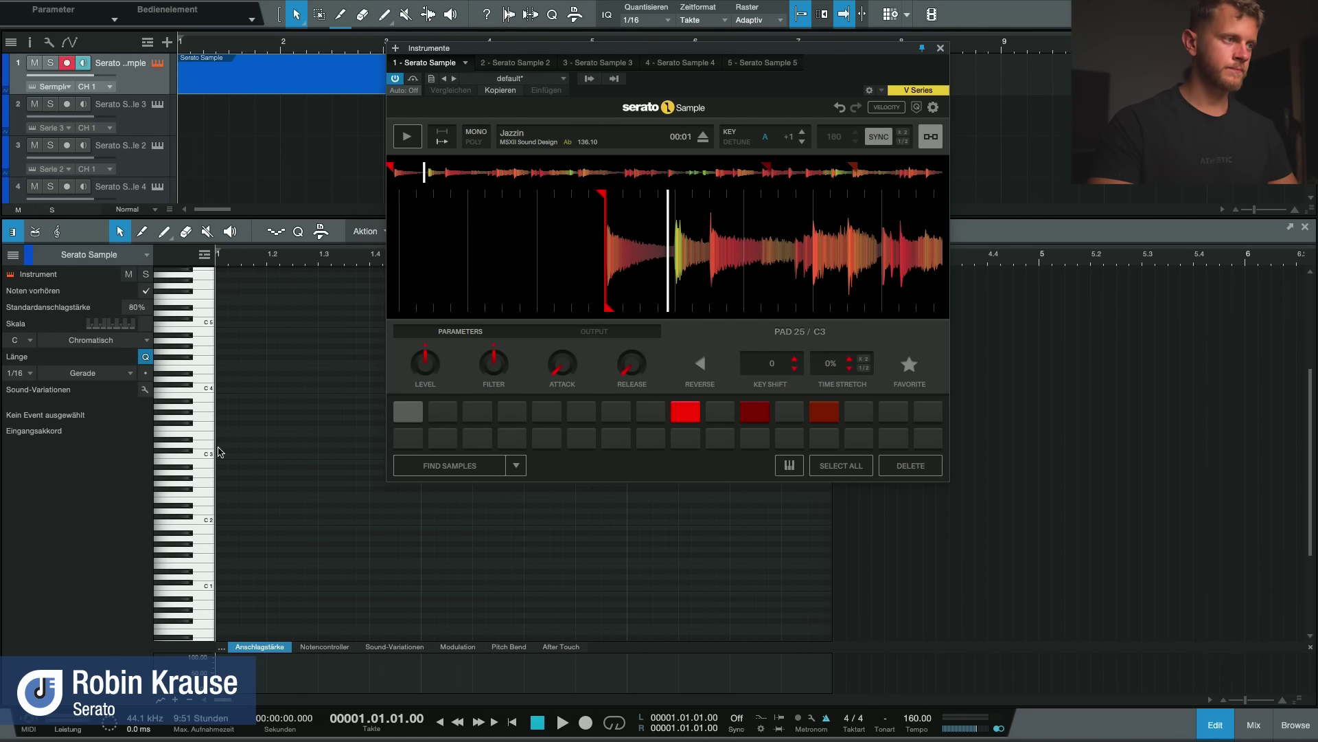
pyautogui.click(209, 457)
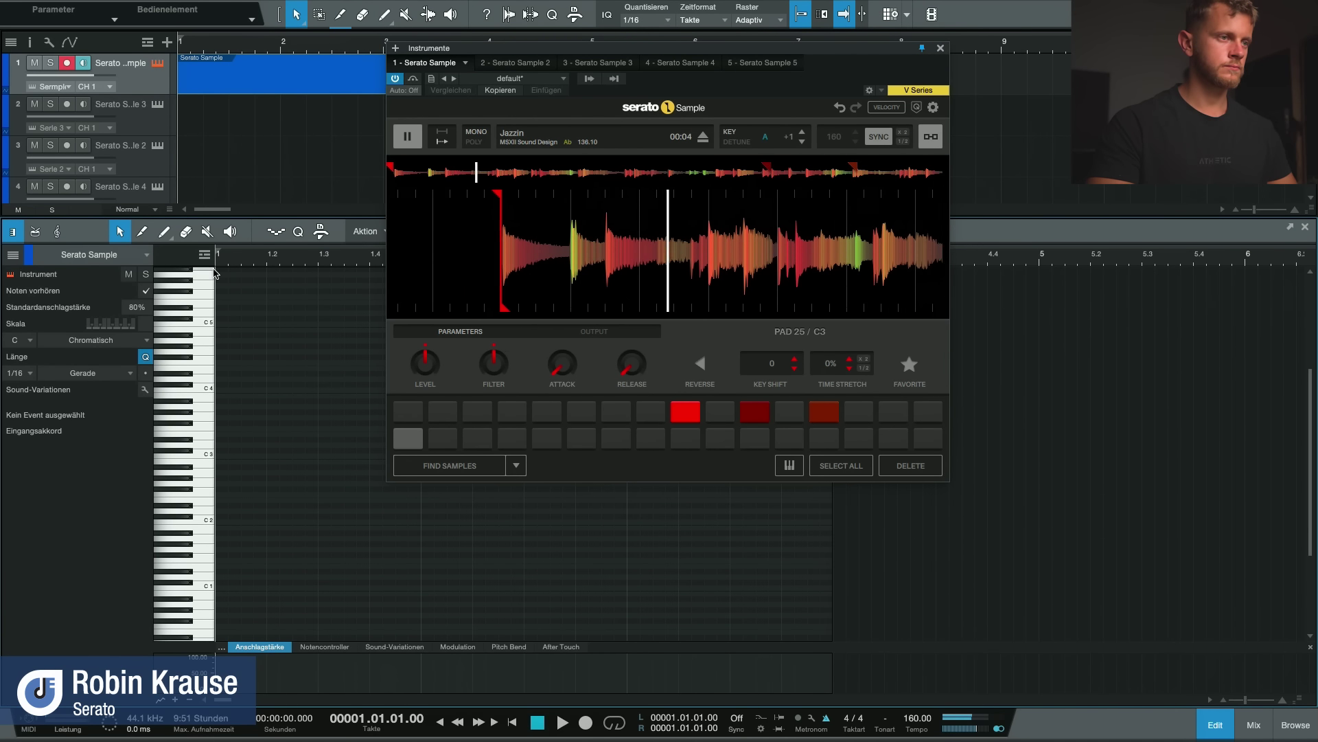
pyautogui.click(218, 455)
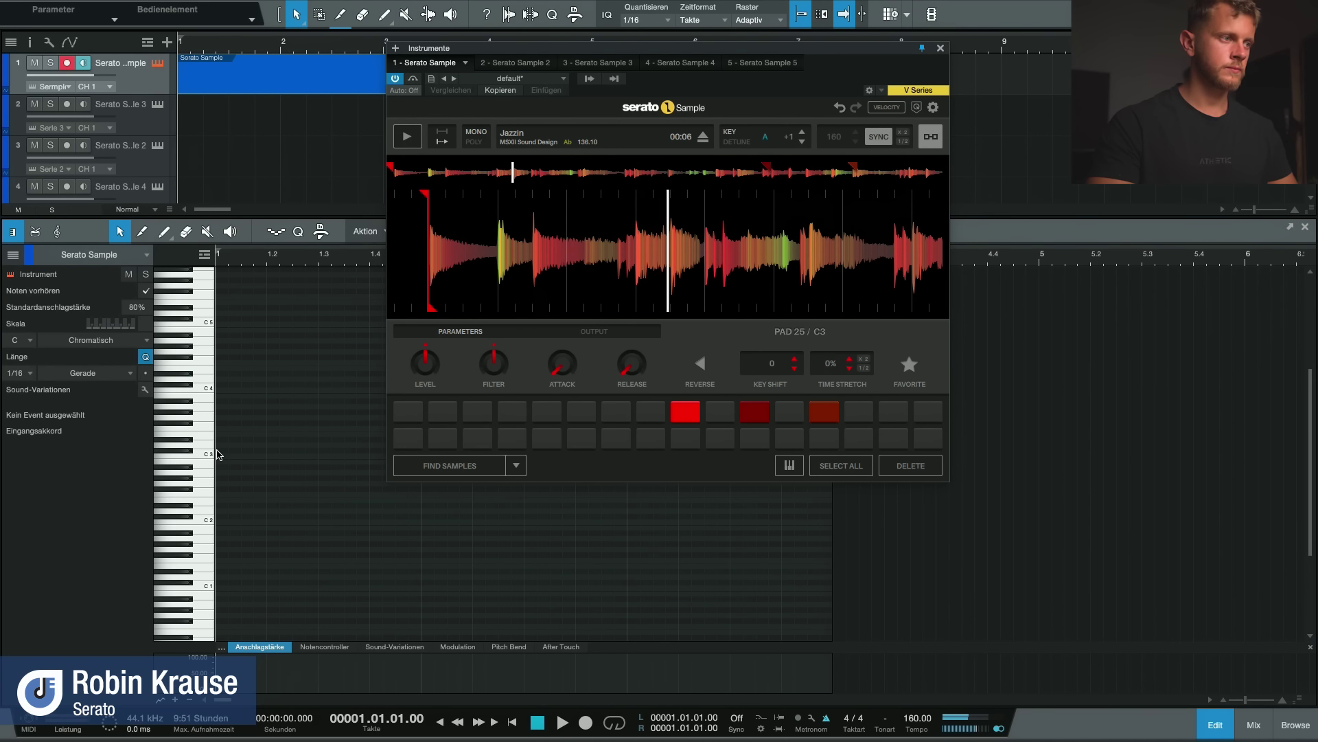
# Step: Draw a two-beat C3 note at the start of bar 1 in the note editor
pyautogui.press('2')
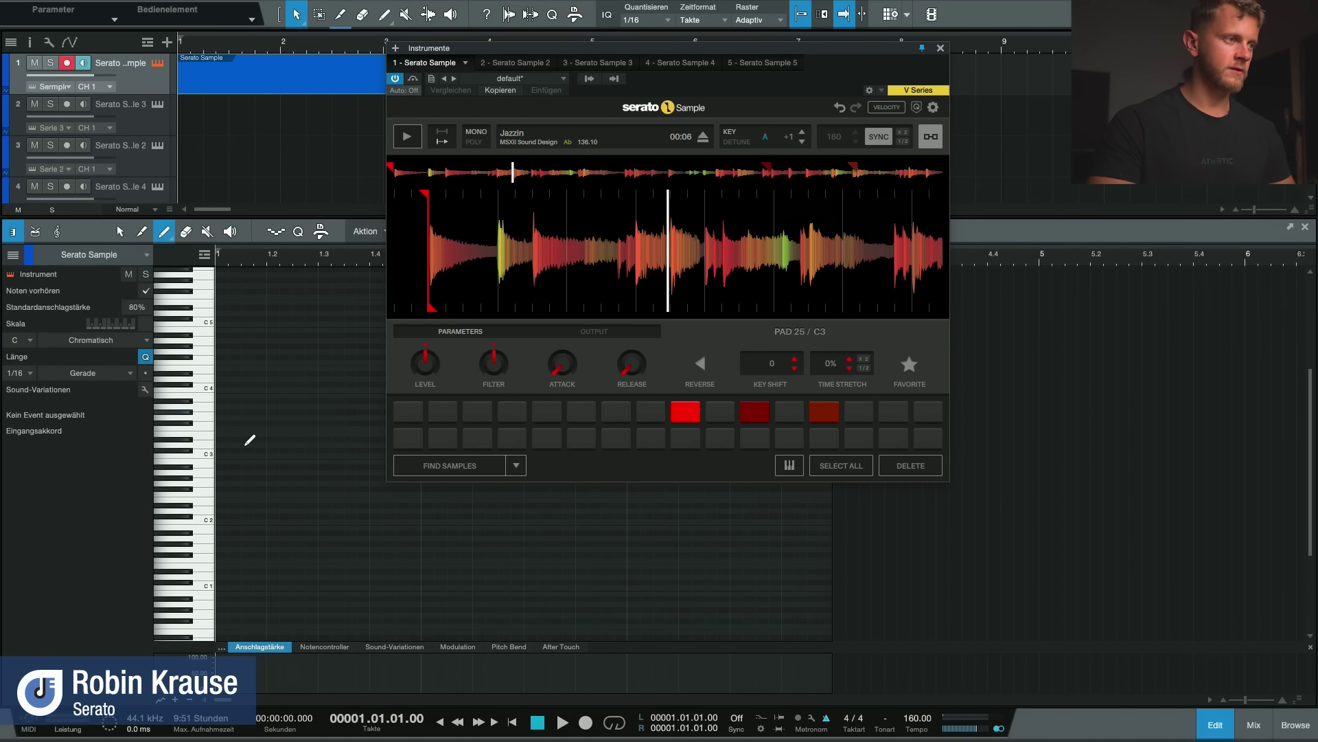
pyautogui.scroll(3, 229, 465)
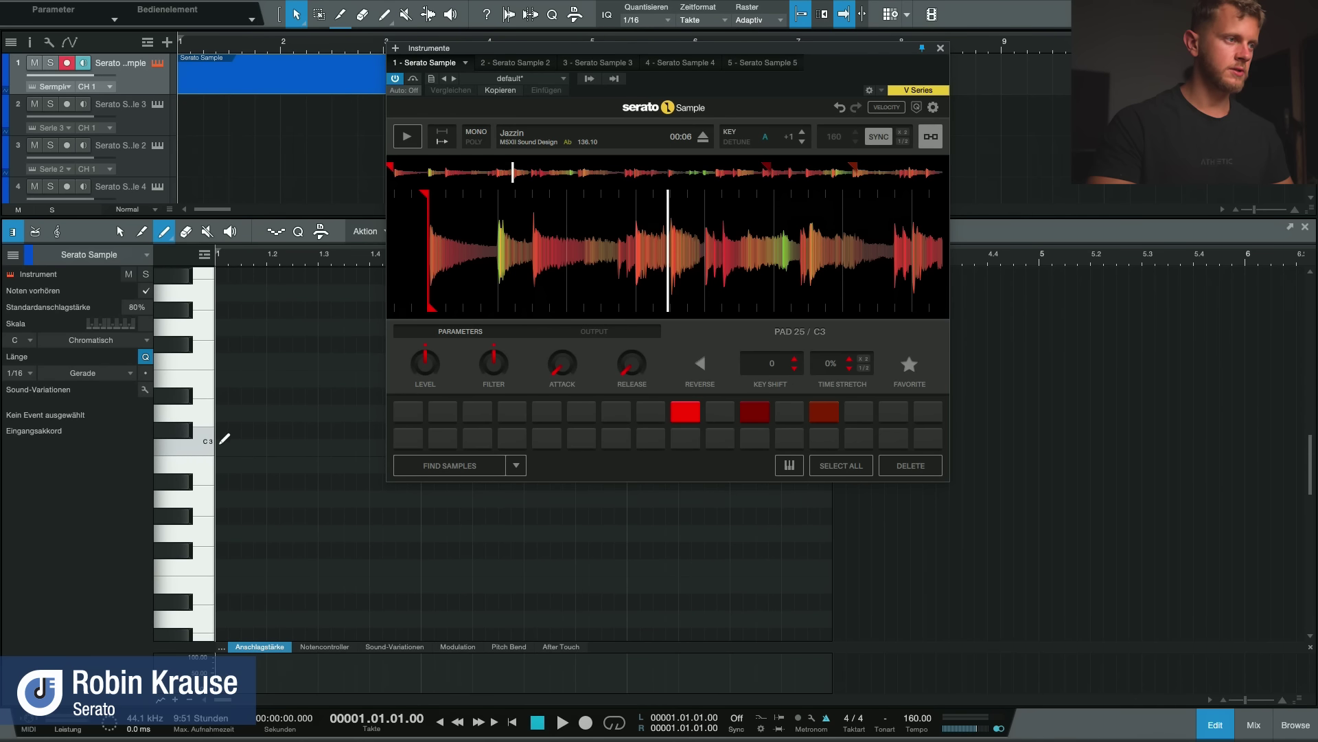
pyautogui.moveTo(227, 446); pyautogui.dragTo(315, 447)
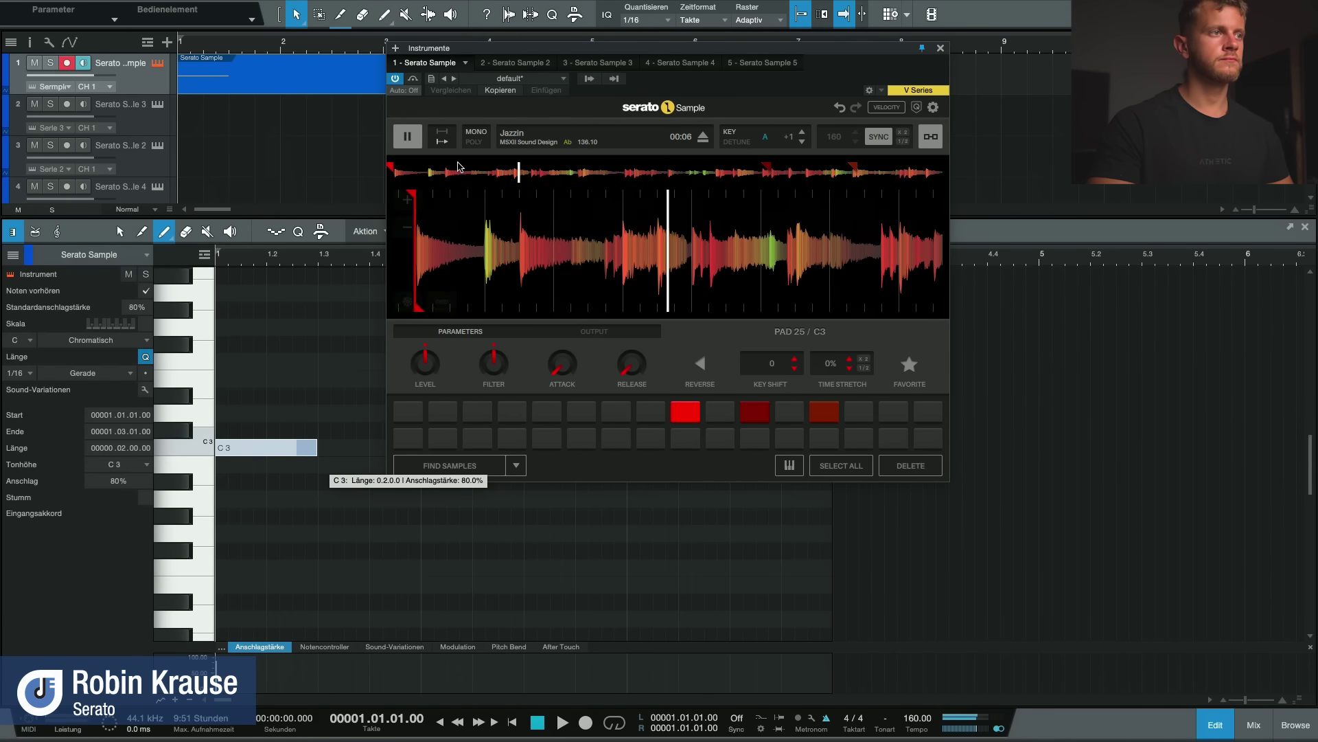
# Step: Stop the Jazzin sample, switch its playback mode from trigger to hold, and close the instrument to test the part
pyautogui.click(410, 139)
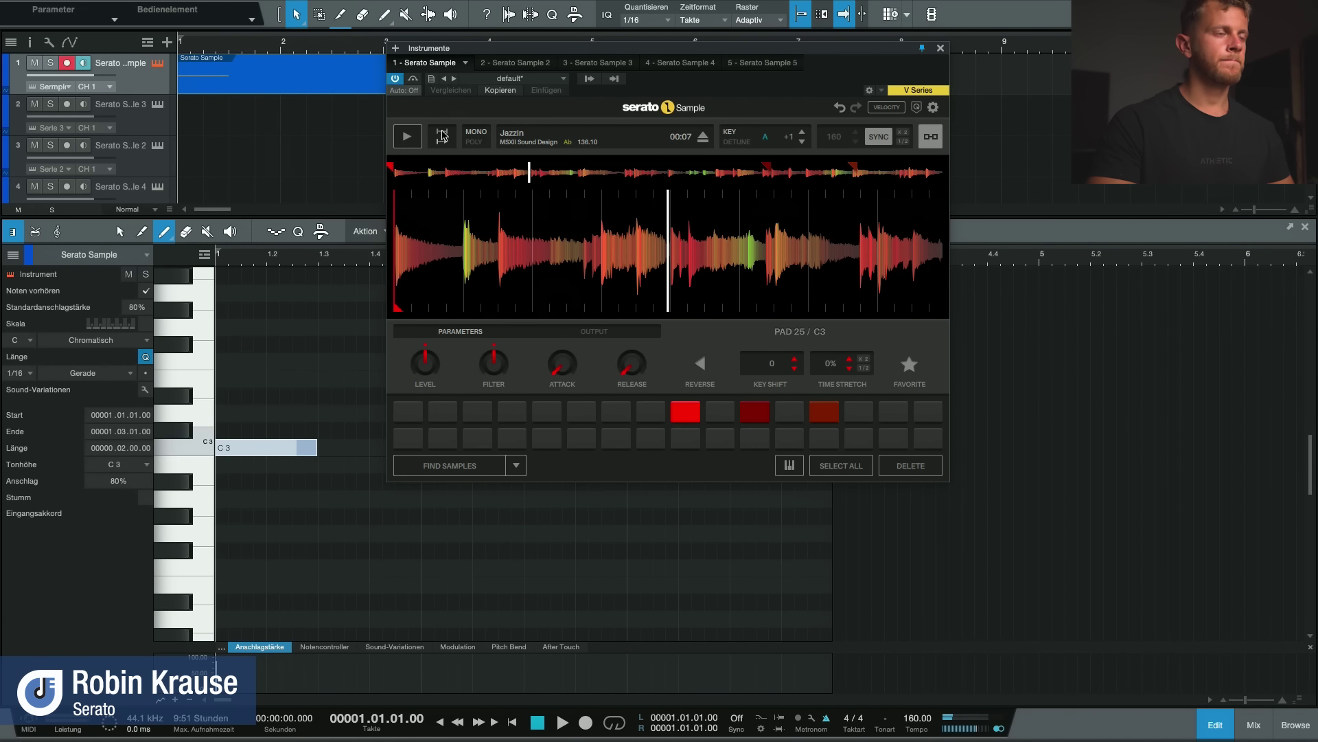
pyautogui.click(940, 48)
pyautogui.press('space')
pyautogui.press('space')
# Step: Lengthen the C3 note to two bars, ending at bar 3, and play the part from the start
pyautogui.moveTo(438, 451); pyautogui.dragTo(629, 454)
pyautogui.press('space')
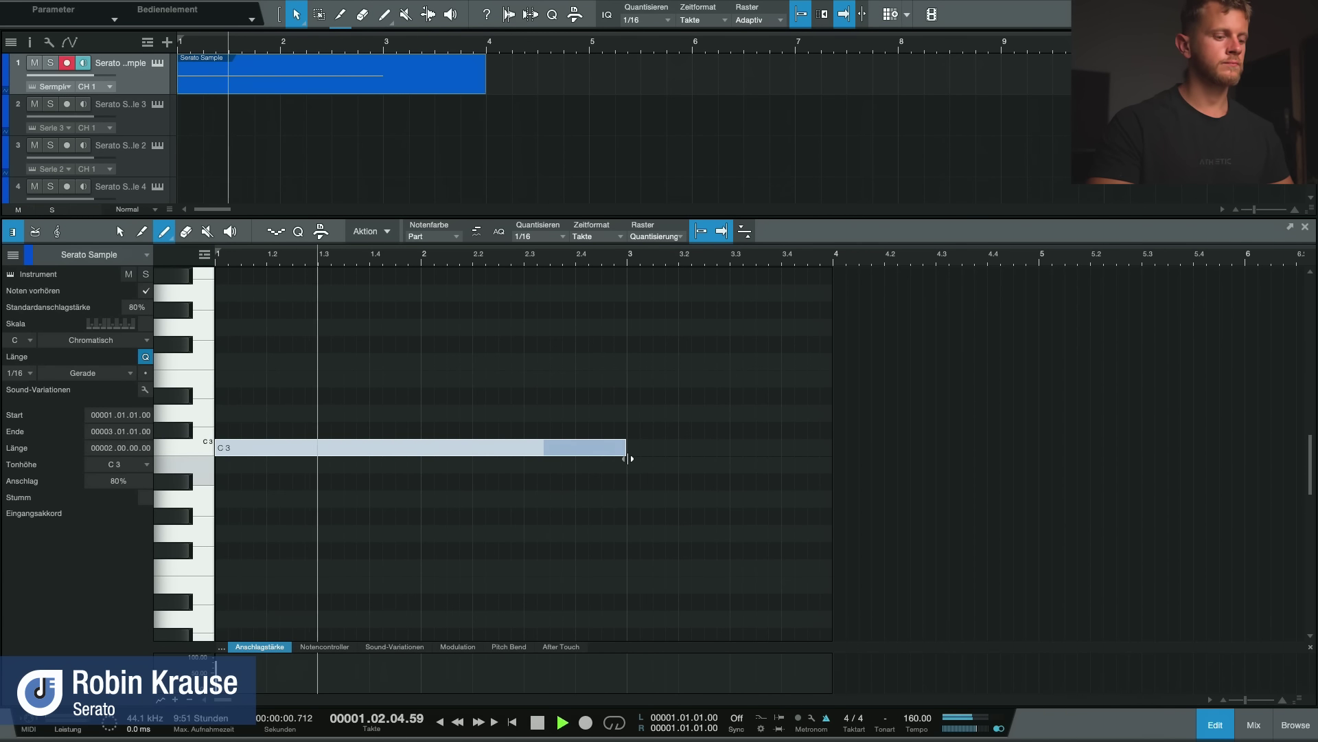
pyautogui.press('space')
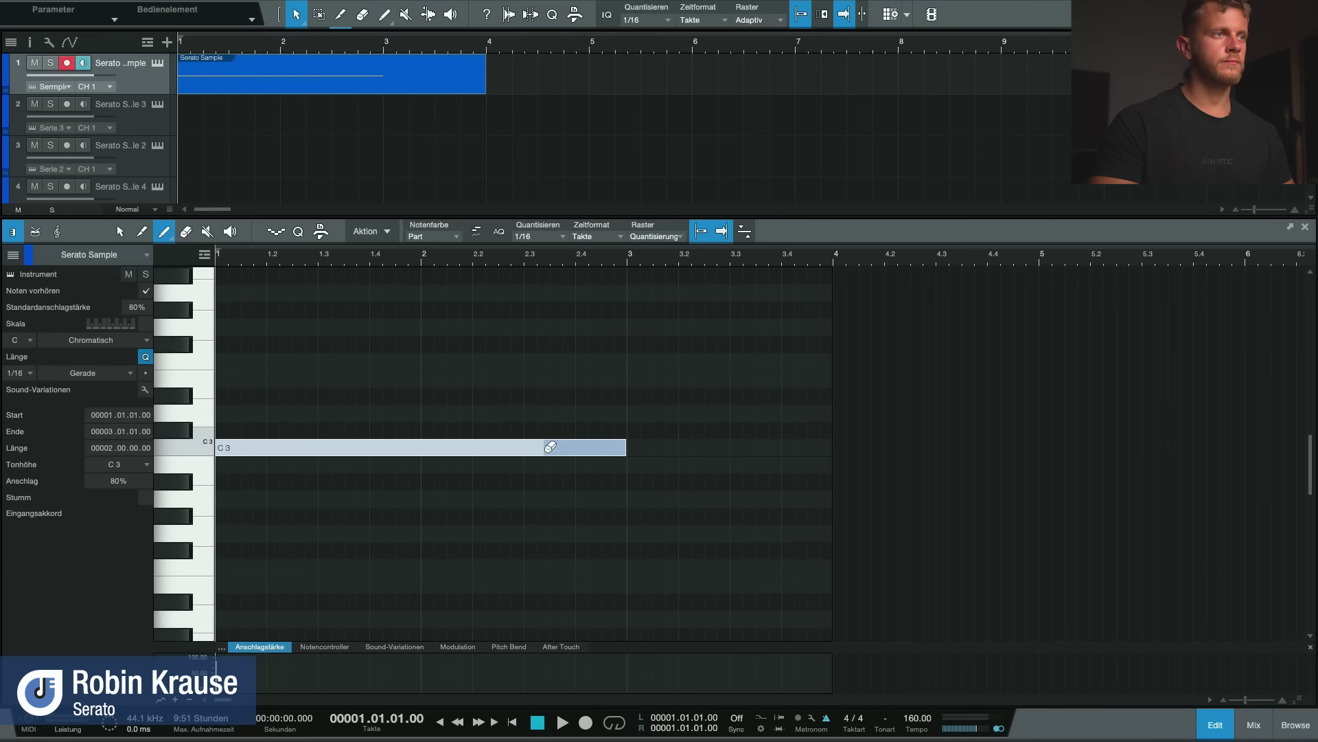
# Step: Extend the first track's instrument part so it ends at bar 7
pyautogui.scroll(-2, 568, 123)
pyautogui.scroll(3, 568, 123)
pyautogui.scroll(-3, 568, 124)
pyautogui.moveTo(278, 85); pyautogui.dragTo(368, 88)
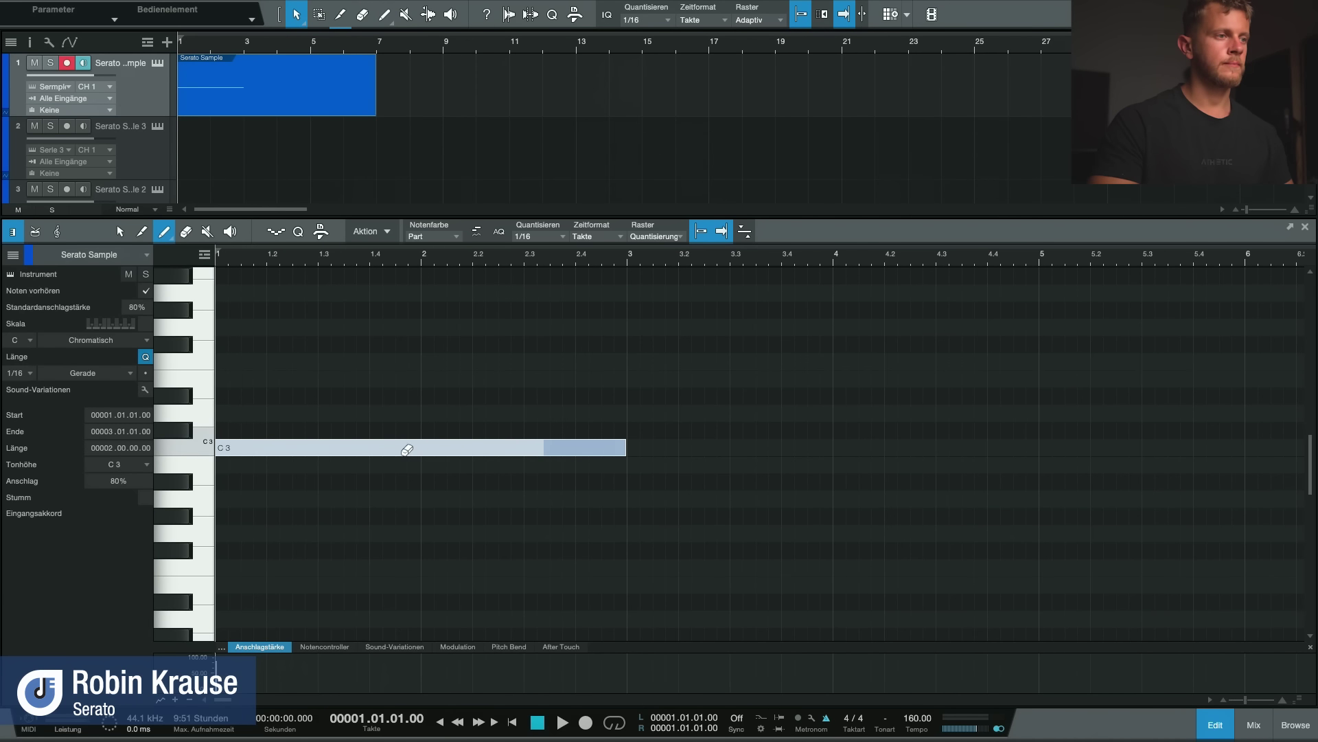
# Step: Duplicate the two-bar C3 note to bar 3 and play the part from the start
pyautogui.click(119, 231)
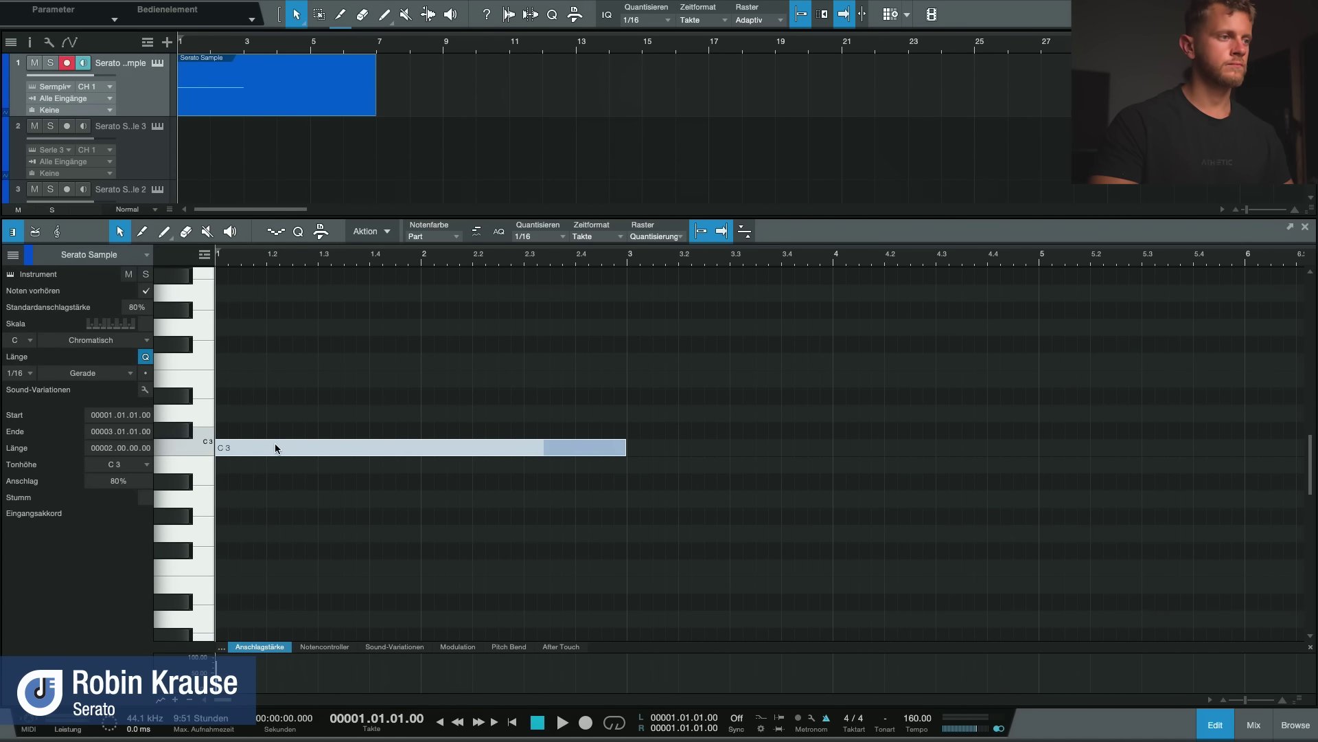
pyautogui.moveTo(274, 451); pyautogui.dragTo(686, 447)
pyautogui.press('space')
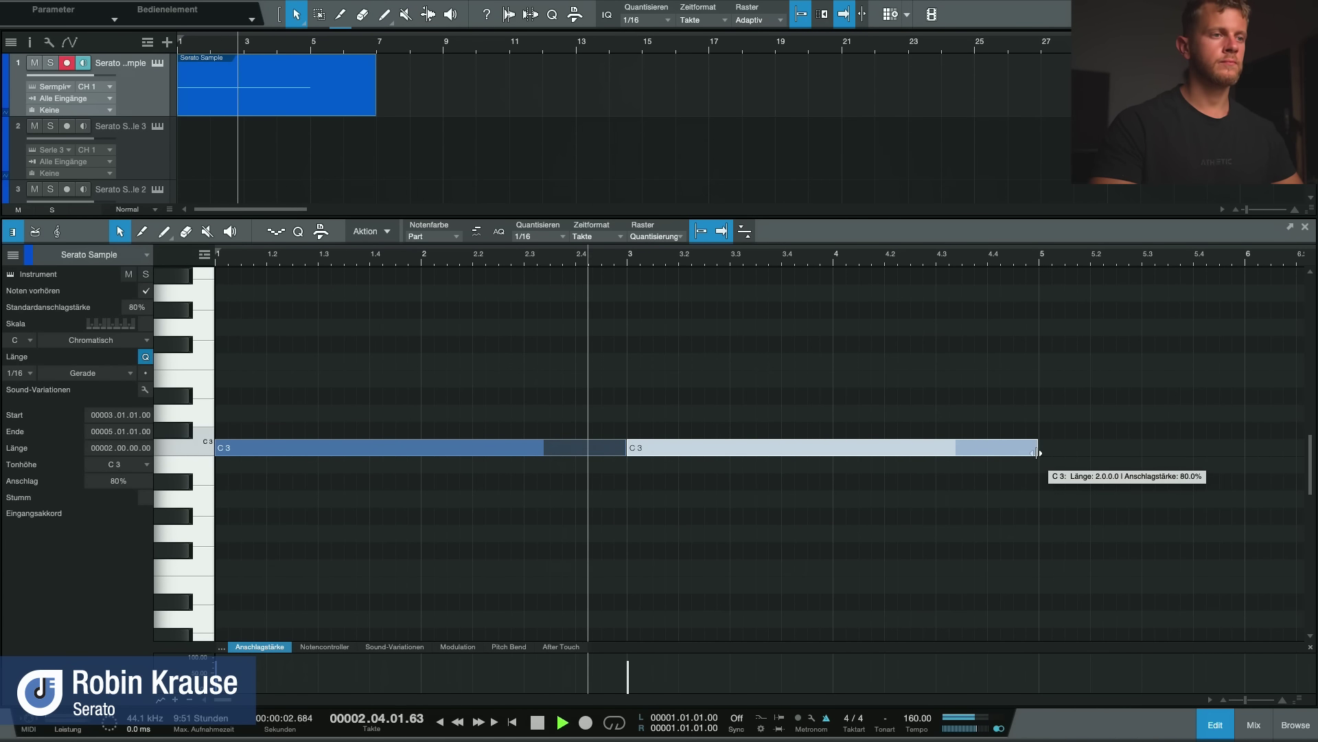
pyautogui.press('space')
# Step: Shorten the second C3 note to one bar, copy it to bar 4 as D3, and play the part
pyautogui.moveTo(1036, 452); pyautogui.dragTo(831, 440)
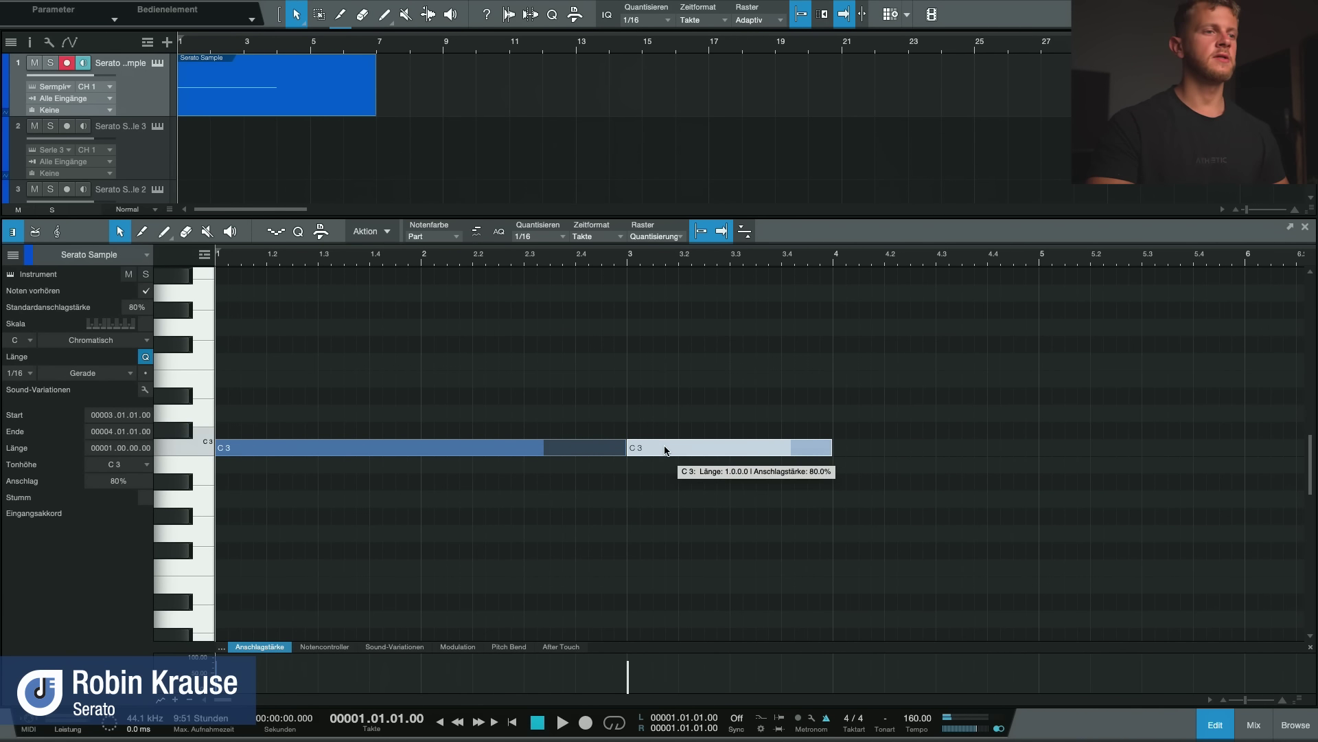
pyautogui.moveTo(663, 453); pyautogui.dragTo(870, 414)
pyautogui.press('space')
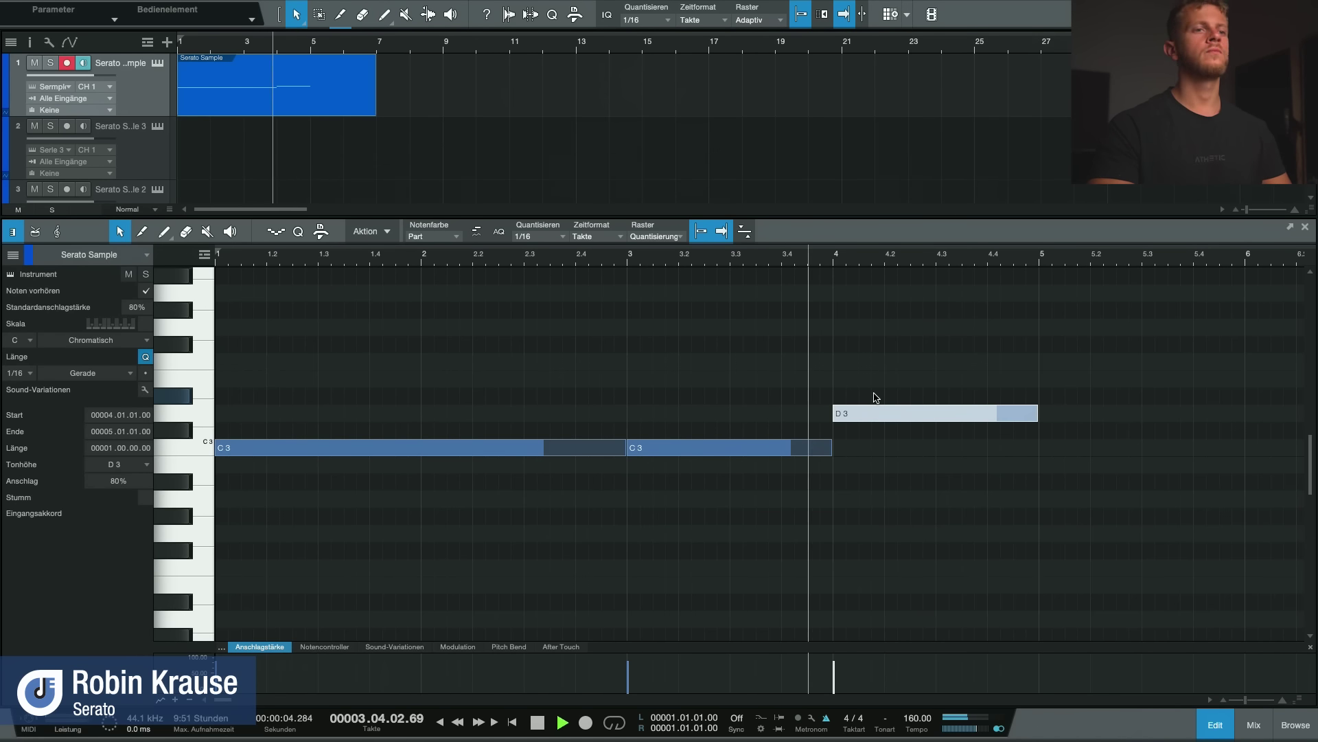
pyautogui.press('space')
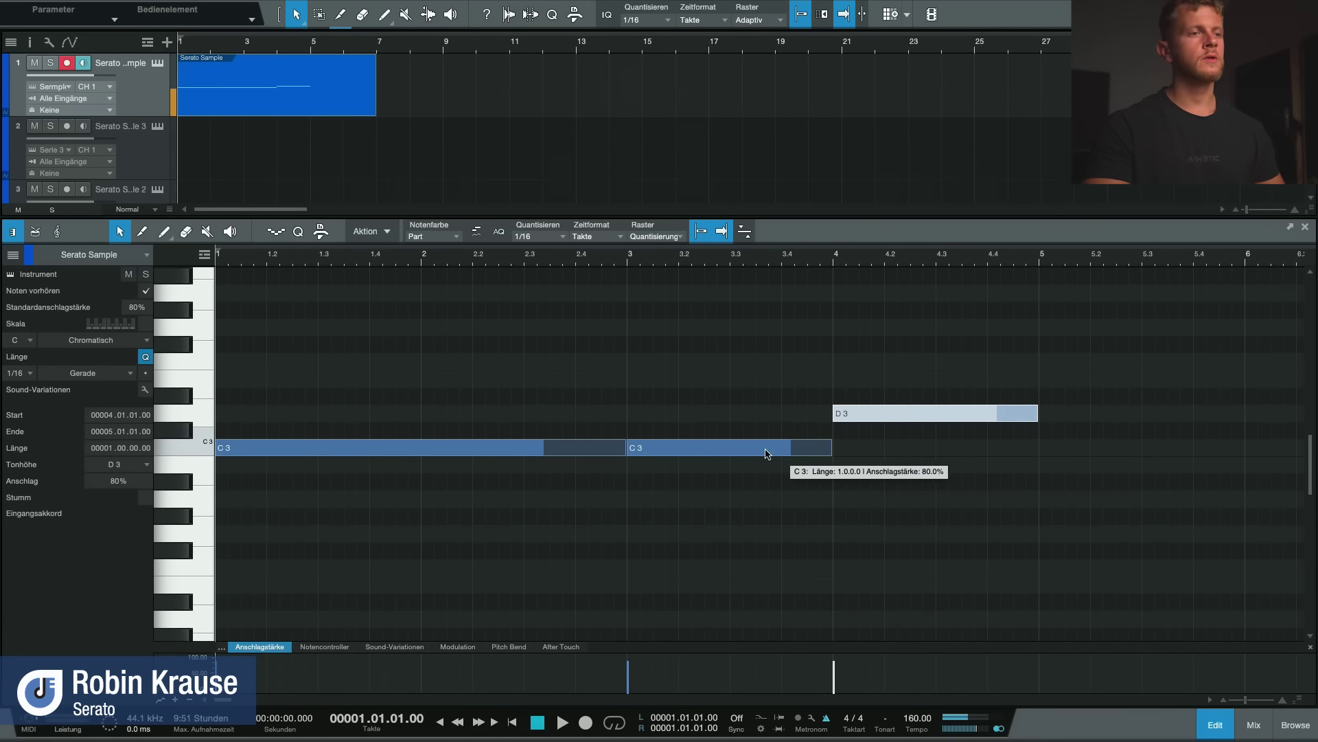
# Step: Copy the two-bar C3 note to bars 5 and 7, and shorten the bar 7 copy to one bar
pyautogui.click(503, 449)
pyautogui.moveTo(503, 449); pyautogui.dragTo(1278, 451)
pyautogui.scroll(-3, 1057, 473)
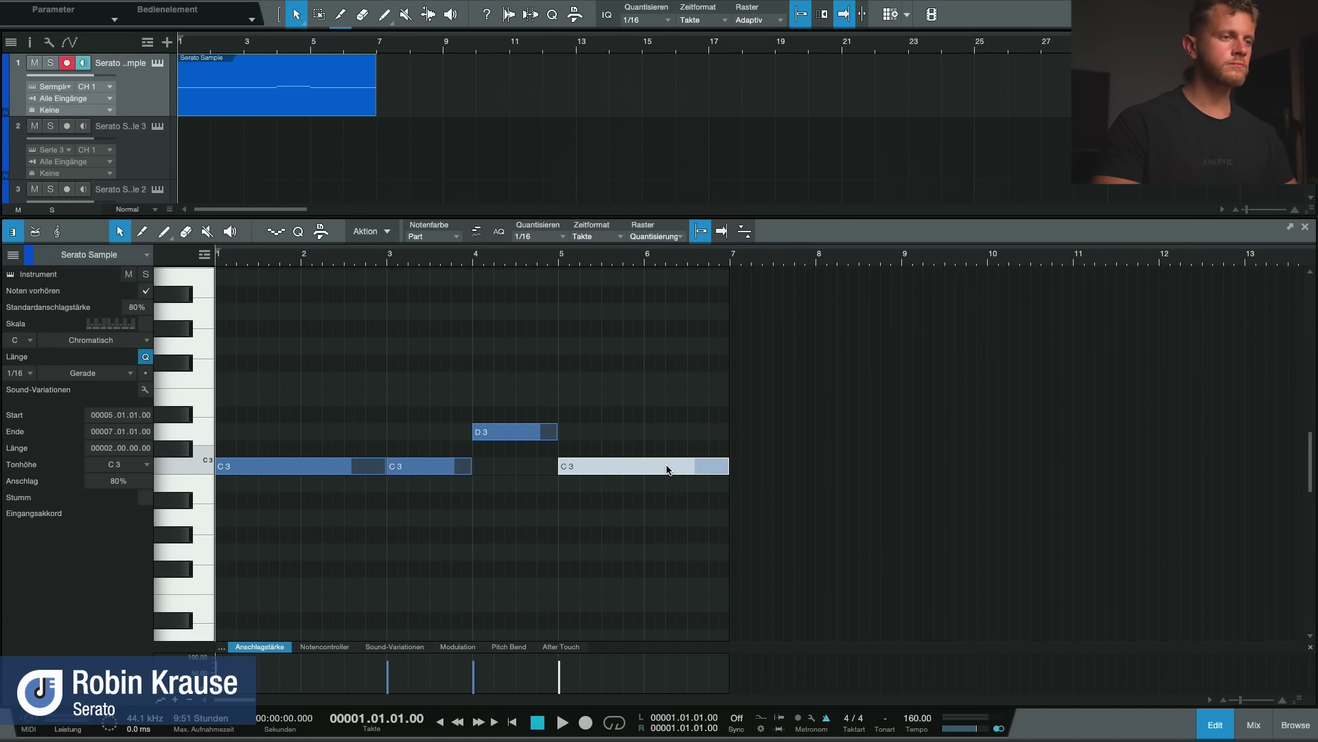
pyautogui.moveTo(628, 473); pyautogui.dragTo(800, 471)
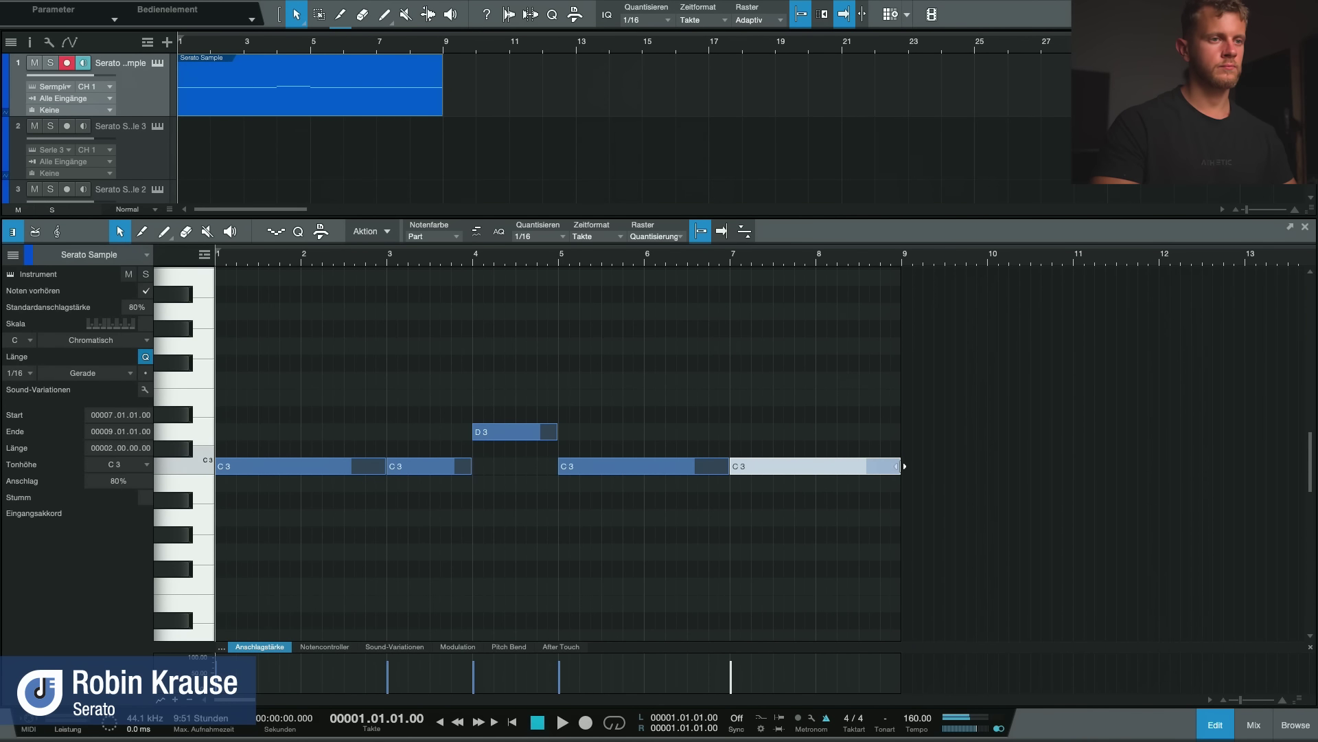
pyautogui.moveTo(904, 467); pyautogui.dragTo(817, 471)
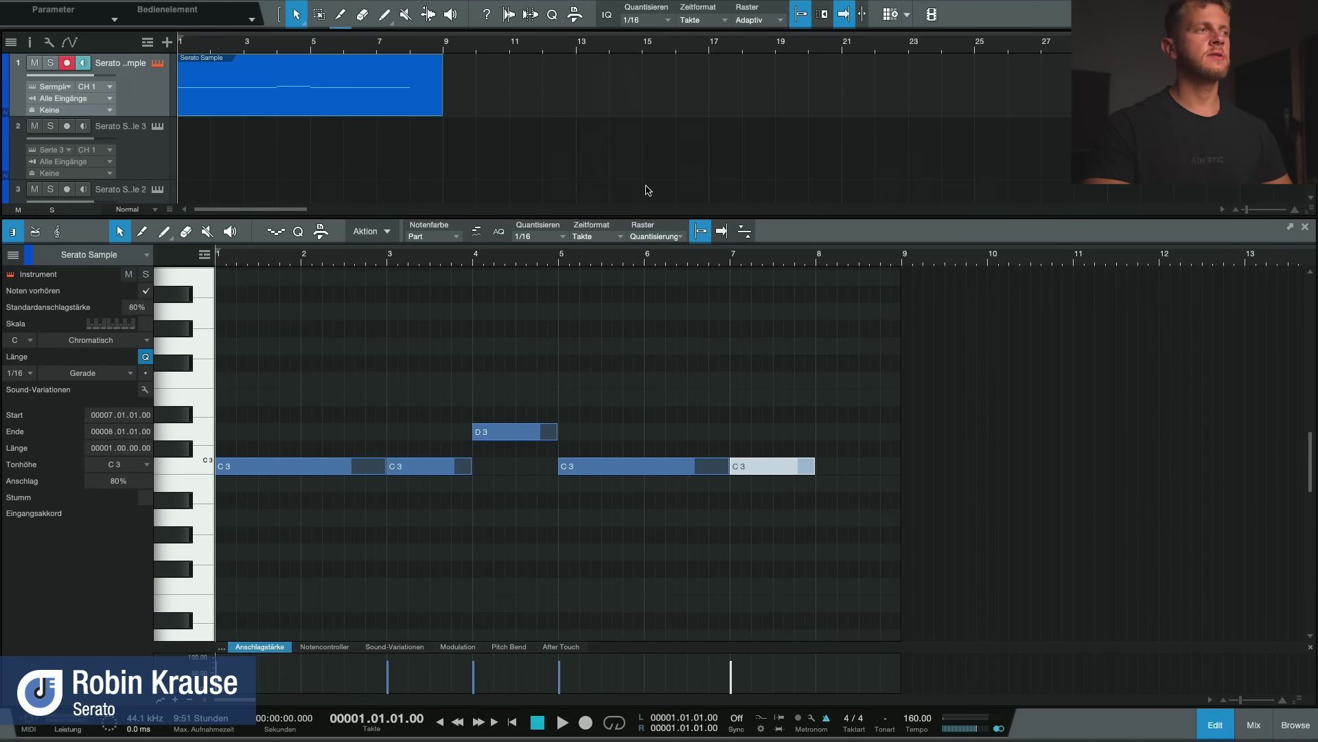
# Step: Check pad 29 in the Jazzin instrument, and copy the bar 7 note to bar 8 as E3
pyautogui.press('F11')
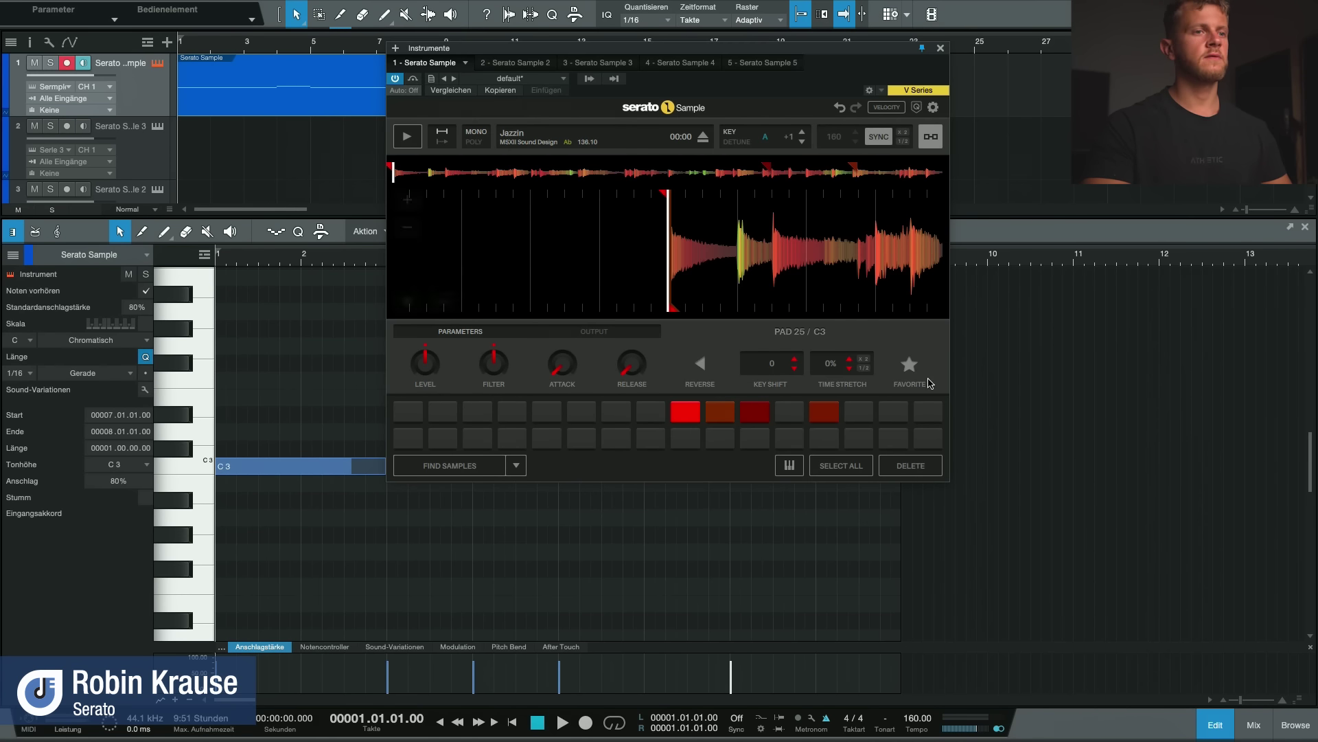
pyautogui.click(824, 412)
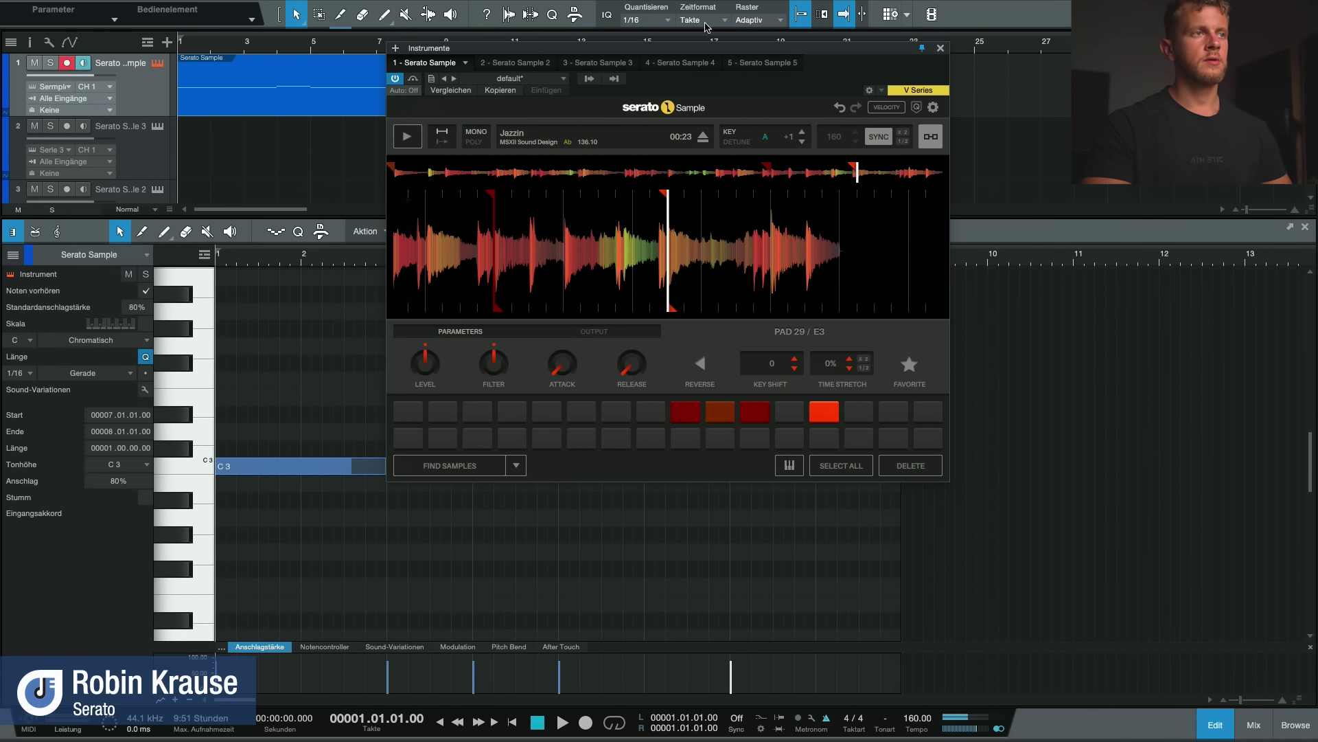
pyautogui.click(941, 48)
pyautogui.moveTo(760, 465); pyautogui.dragTo(846, 398)
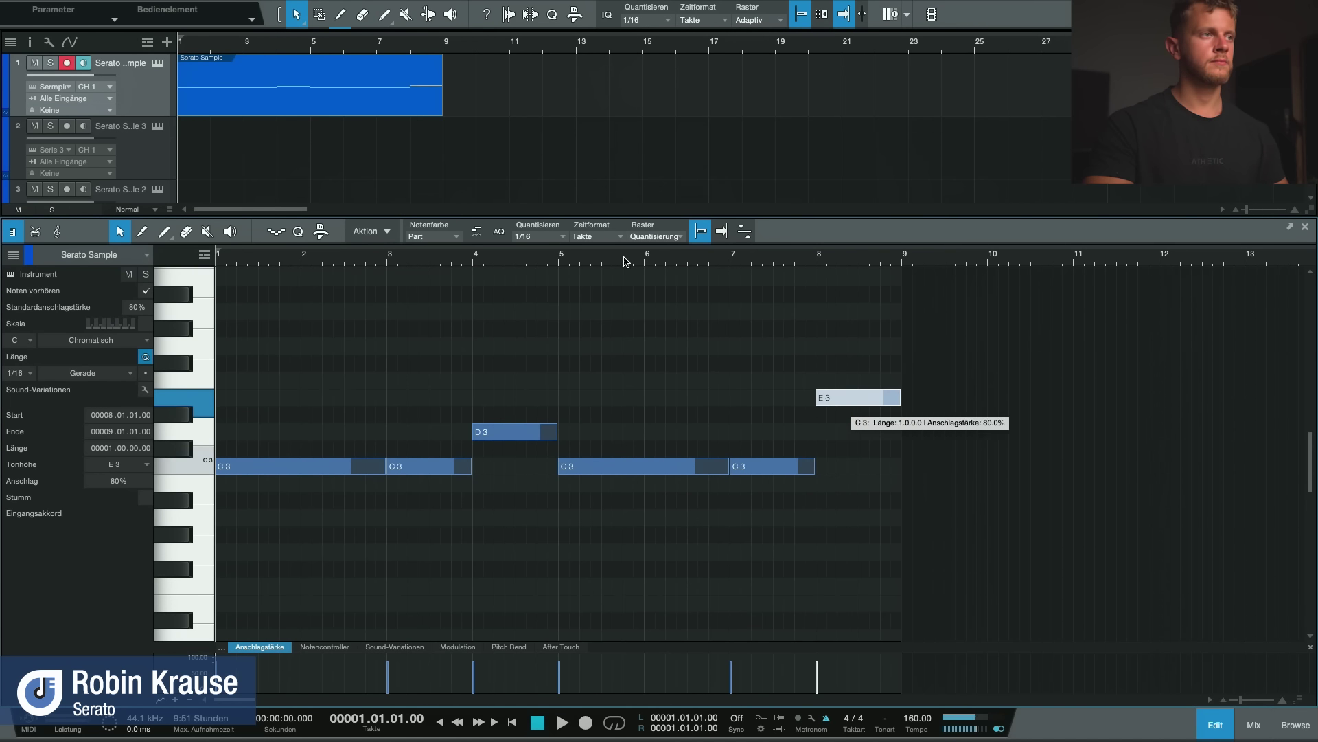
# Step: Close the note editor and place the playback position at bar 9 in the arrangement
pyautogui.click(1307, 226)
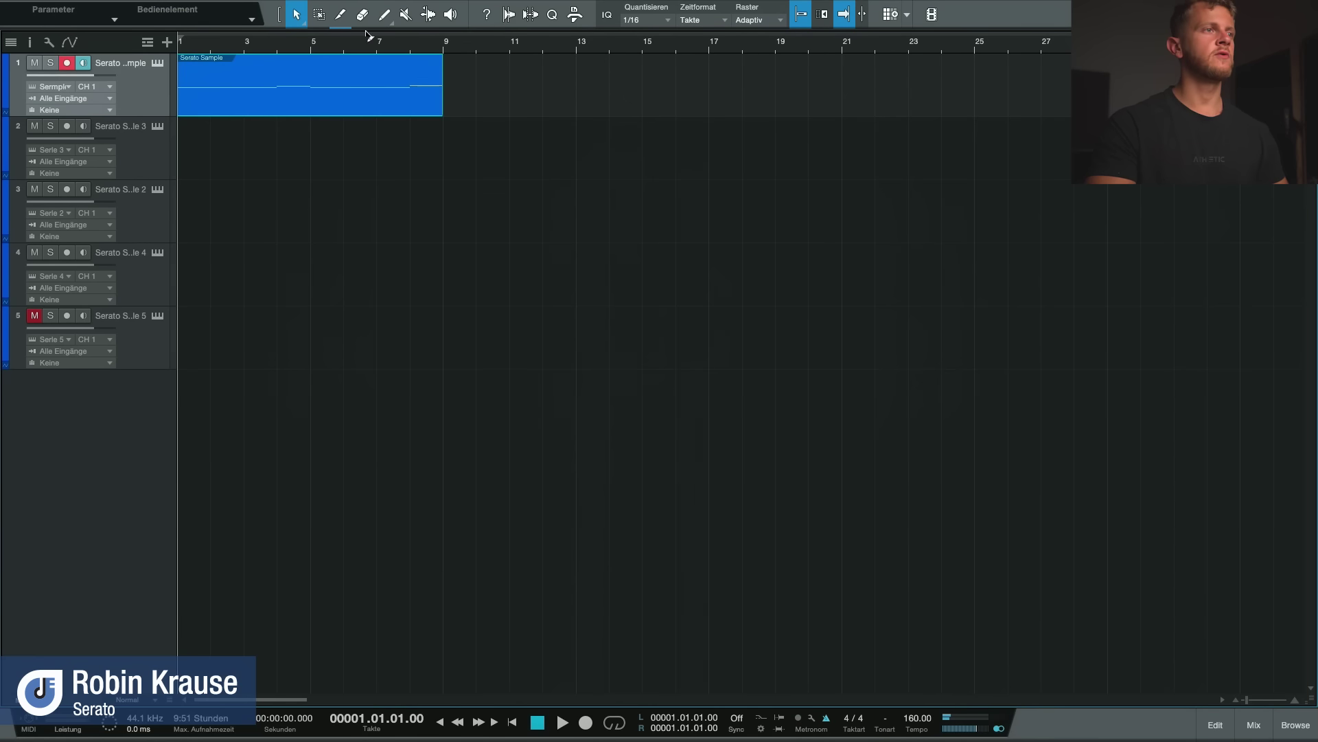
pyautogui.click(442, 41)
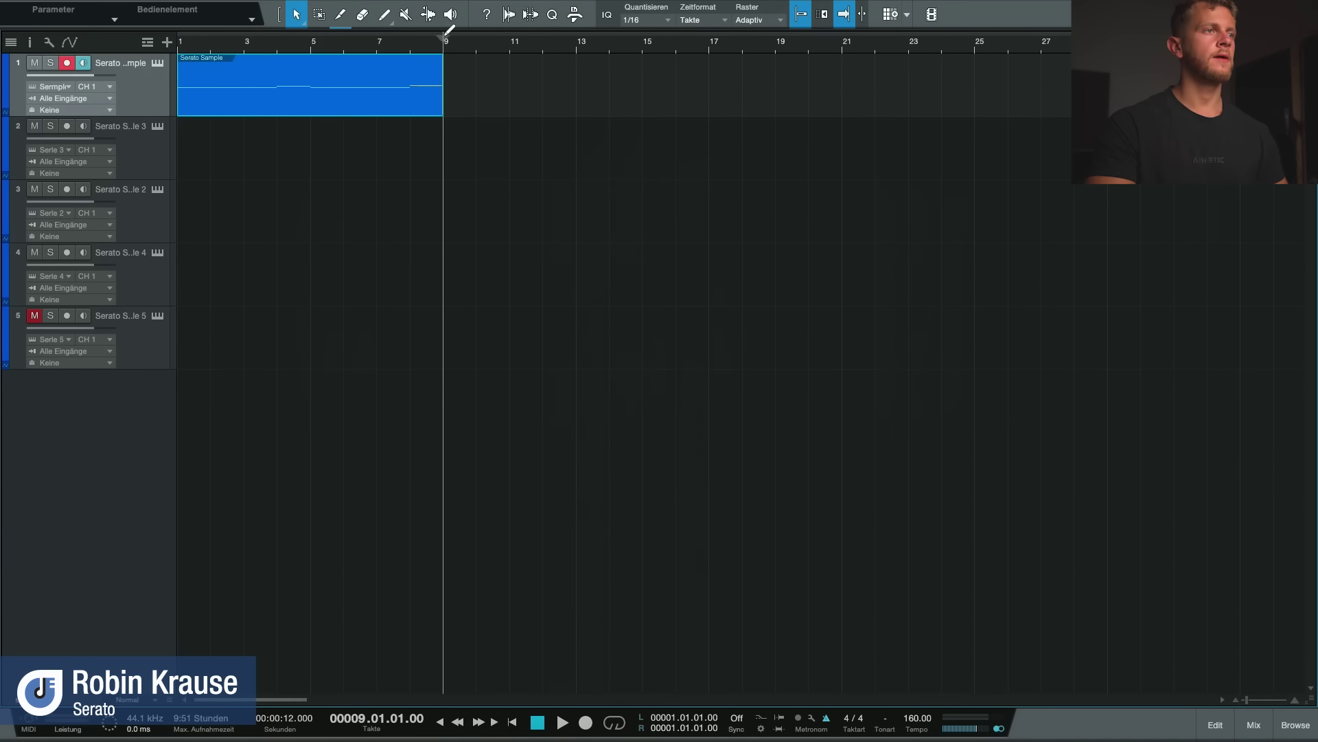
# Step: Loop bars 1 to 9 and play the Serato Sample part while viewing its notes in the editor
pyautogui.moveTo(446, 32); pyautogui.dragTo(2, 18)
pyautogui.press('space')
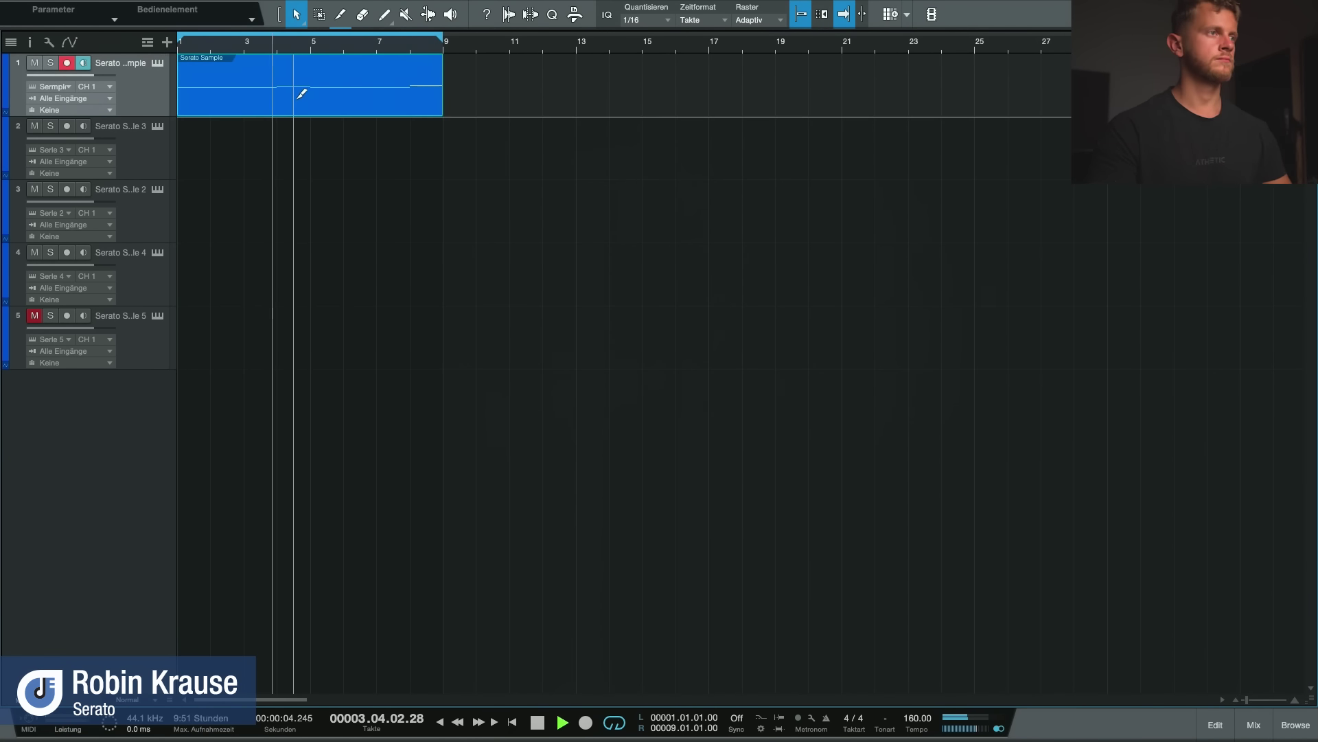
pyautogui.doubleClick(299, 96)
pyautogui.scroll(-2, 607, 383)
pyautogui.scroll(6, 709, 379)
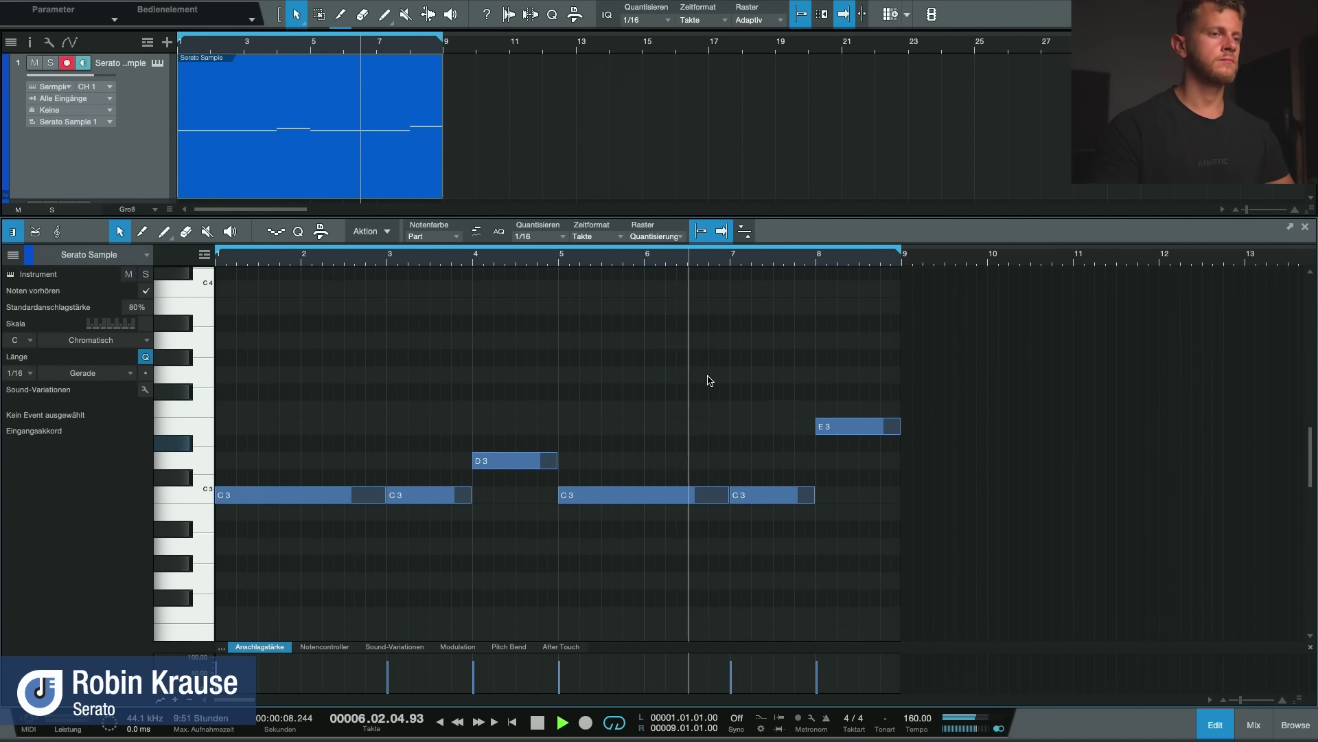
pyautogui.scroll(-10, 907, 382)
pyautogui.scroll(4, 910, 385)
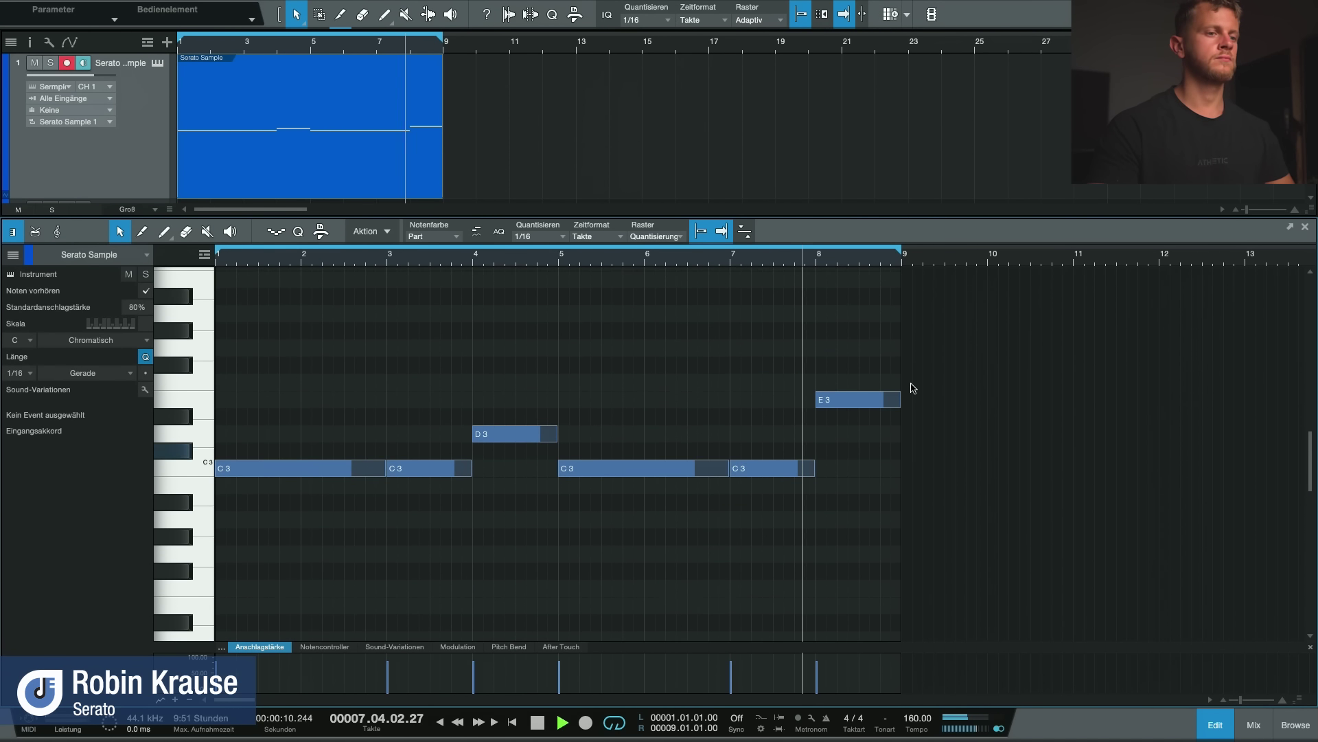
pyautogui.click(1306, 229)
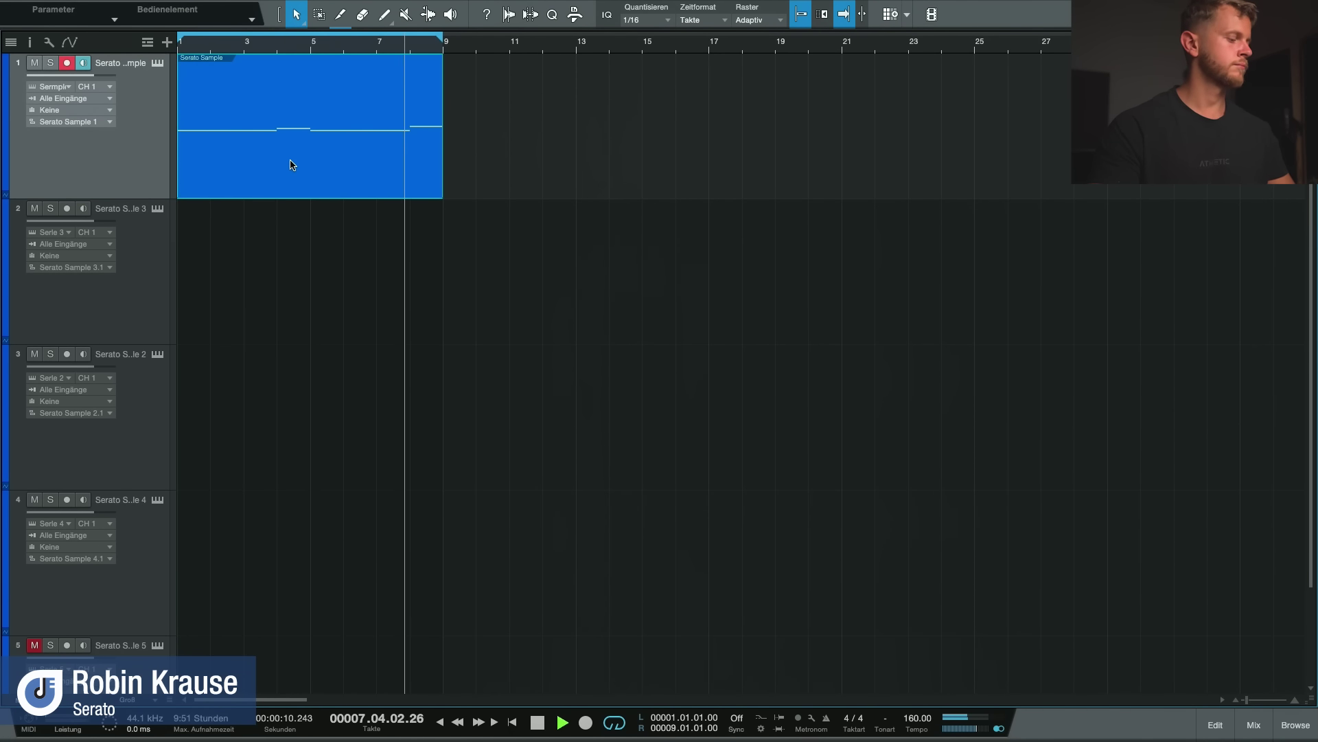
pyautogui.press('space')
# Step: Reduce the track heights in the arrangement and open the instrument window of the Serato Sample 2 track
pyautogui.hotkey('shift', 'w')
pyautogui.hotkey('shift', 'w')
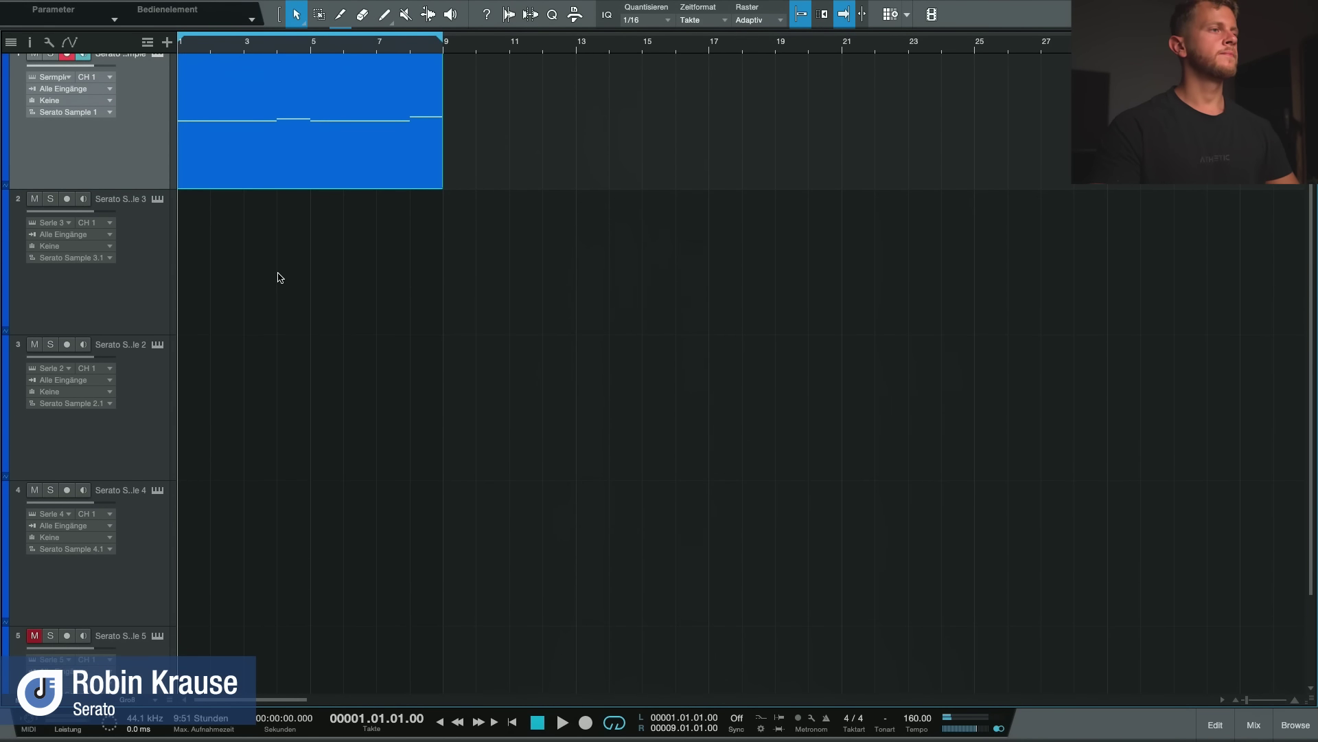
pyautogui.click(151, 191)
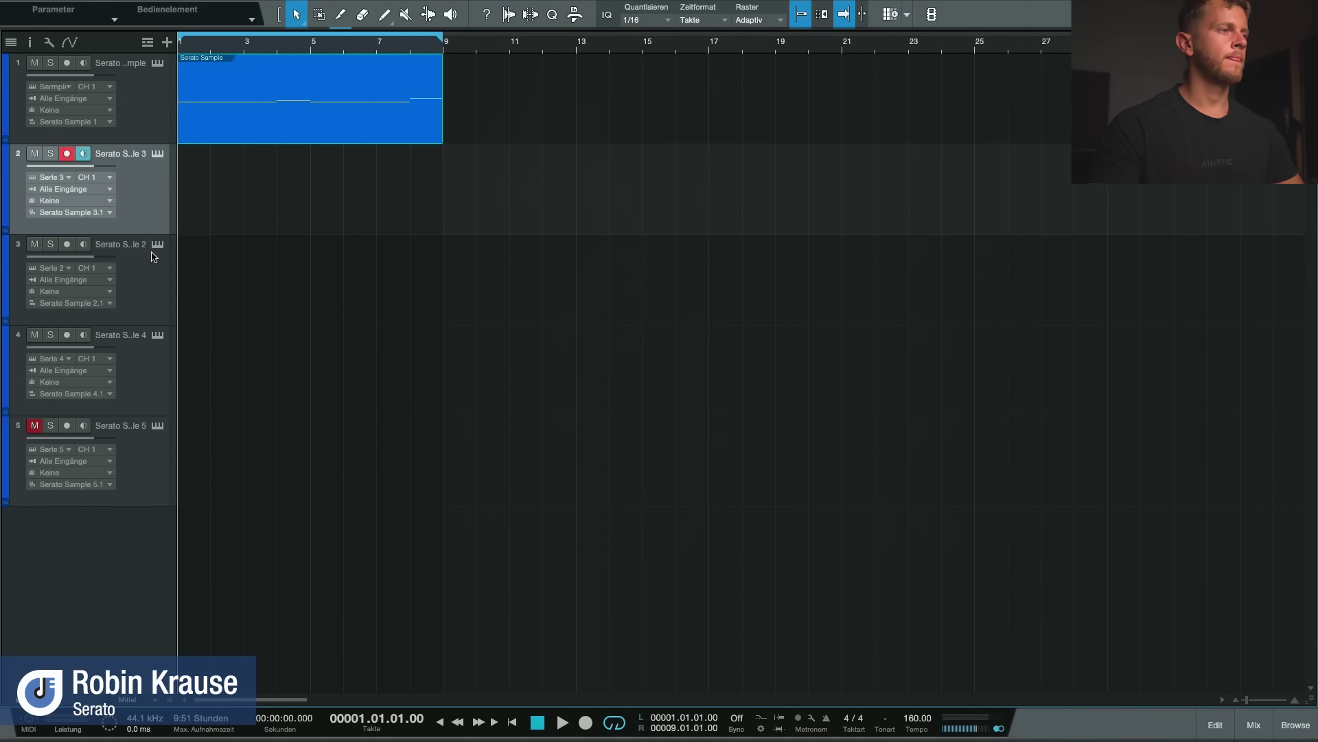
pyautogui.click(152, 257)
pyautogui.click(158, 247)
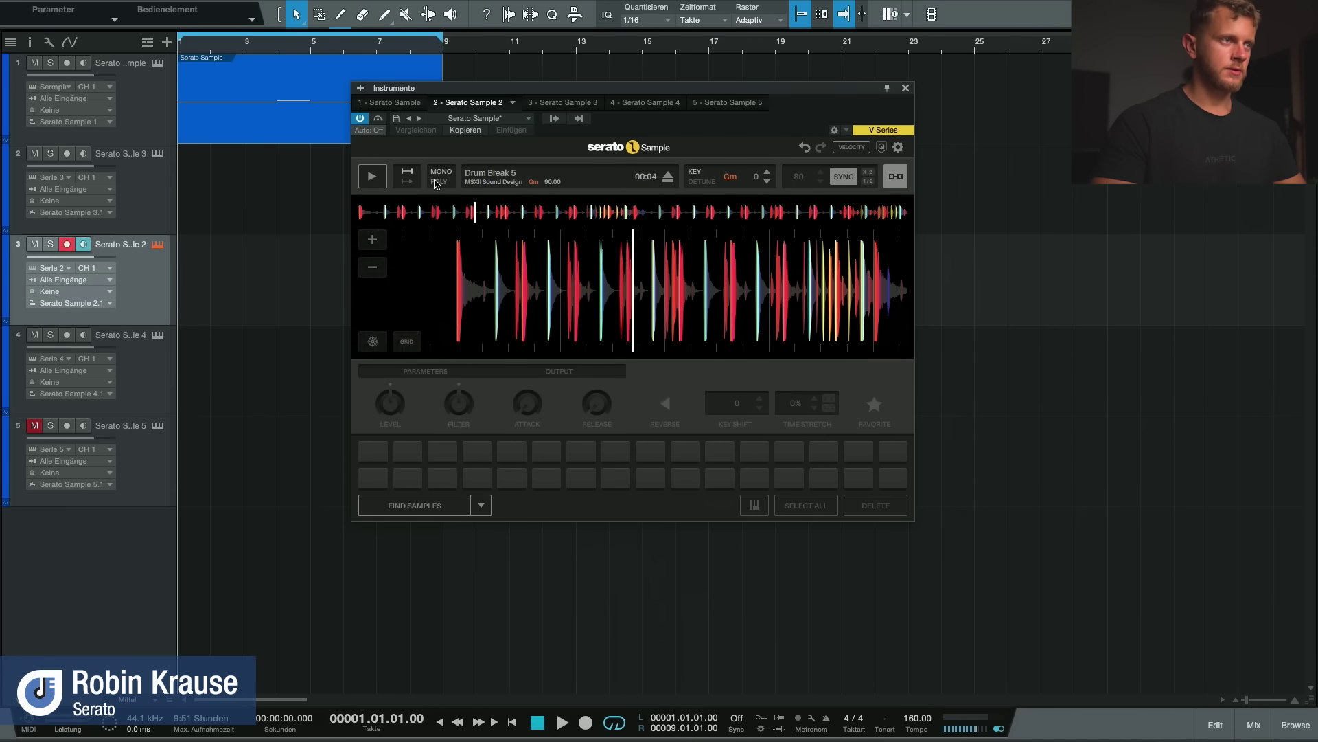
# Step: Audition the Drum Break 5 sample and return its playhead to the start
pyautogui.click(373, 178)
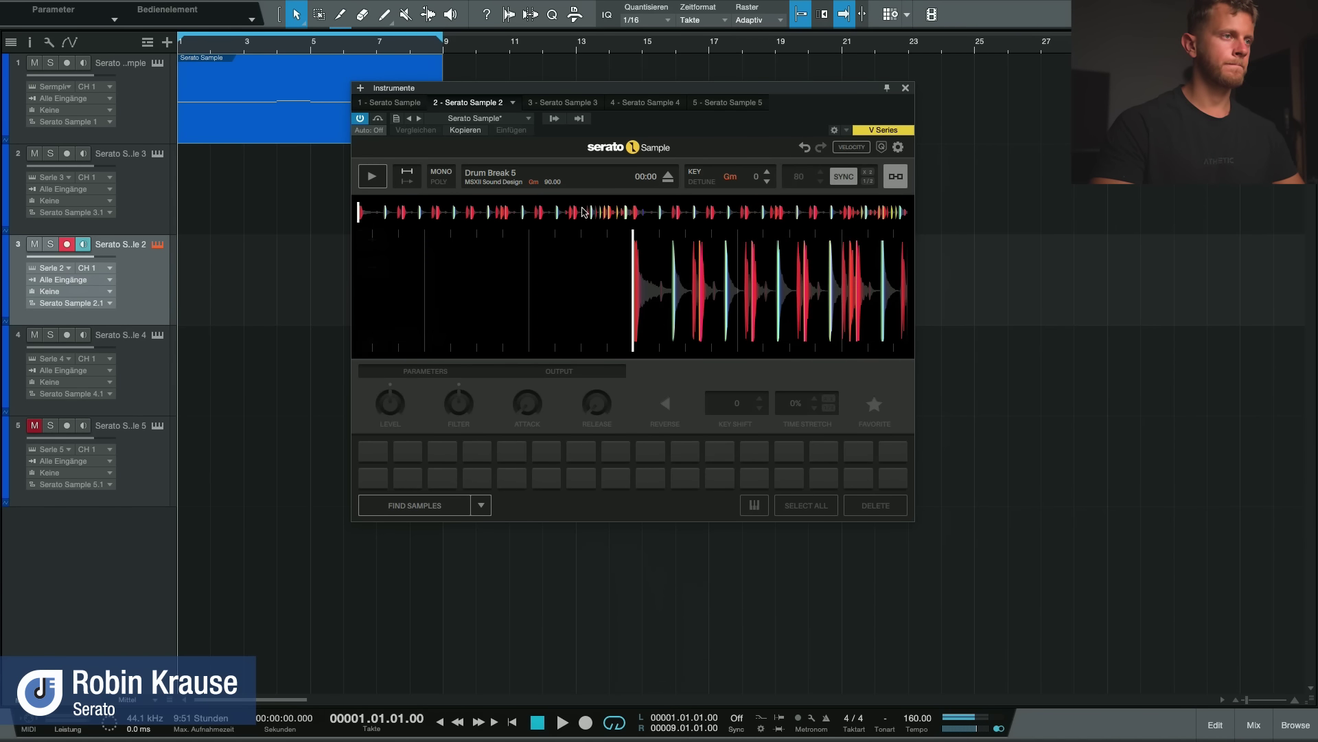
pyautogui.click(370, 179)
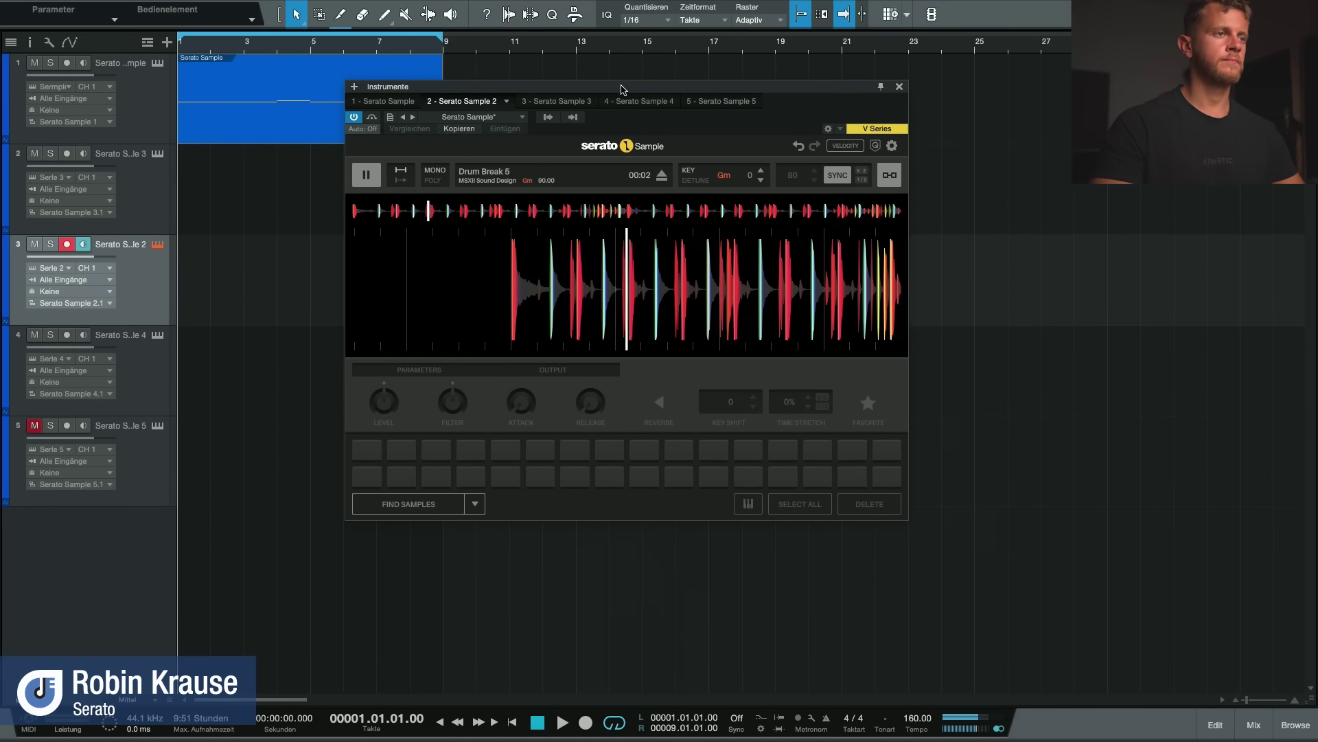
pyautogui.moveTo(638, 87); pyautogui.dragTo(629, 88)
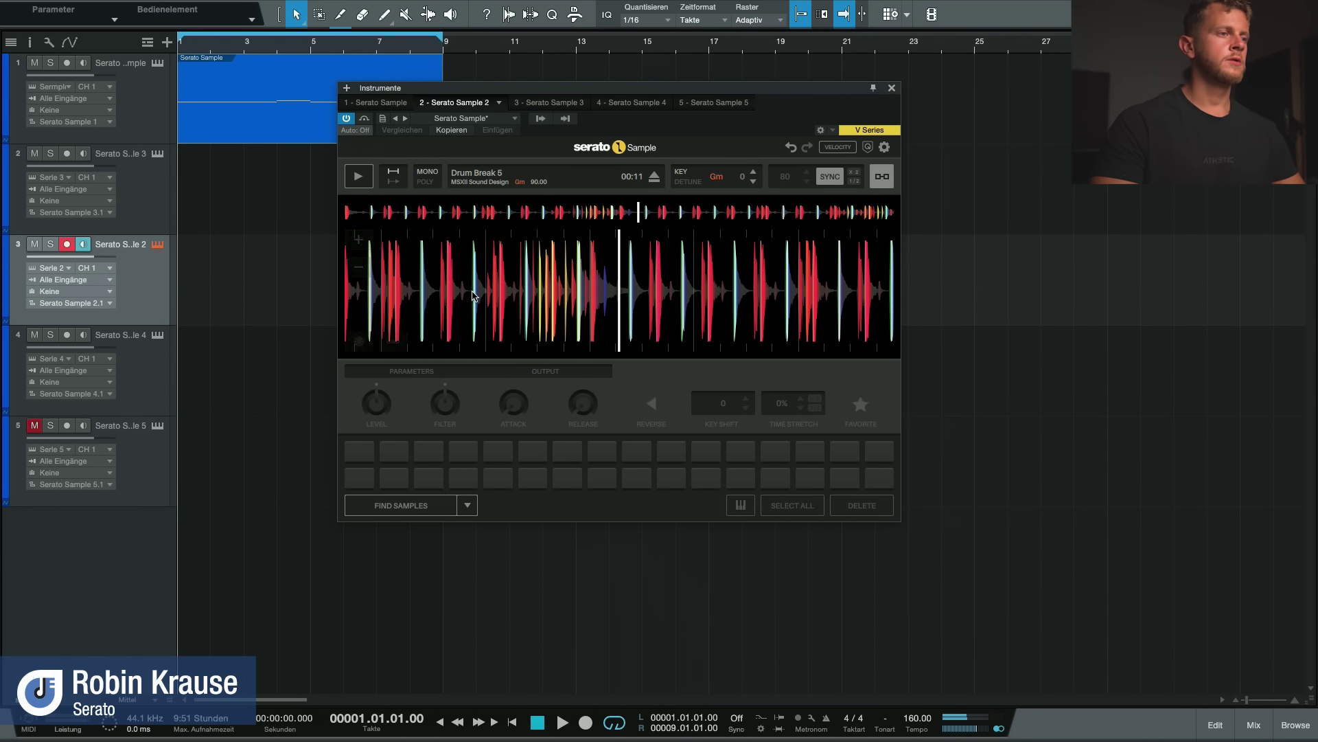
pyautogui.press('space')
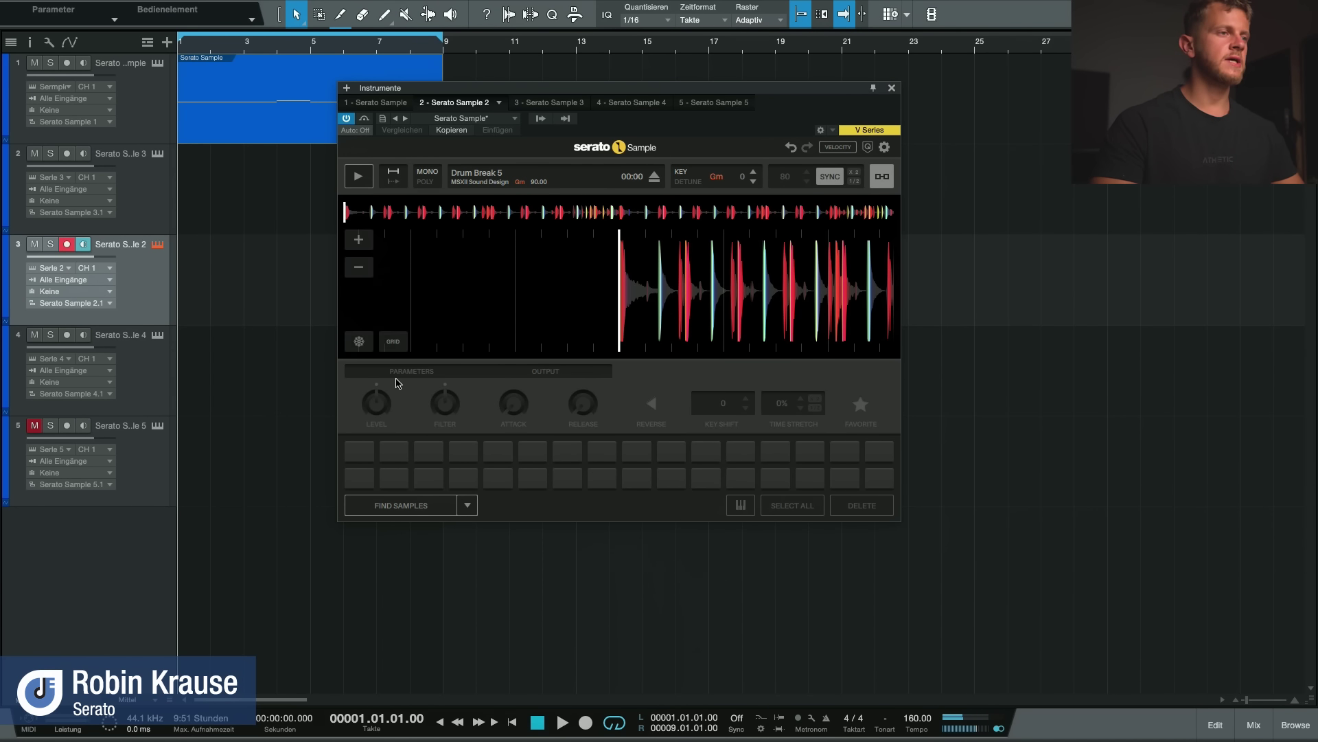
# Step: Set the pad 17 cue at the first kick of Drum Break 5 and the pad 18 cue at the following snare
pyautogui.click(359, 240)
pyautogui.click(359, 240)
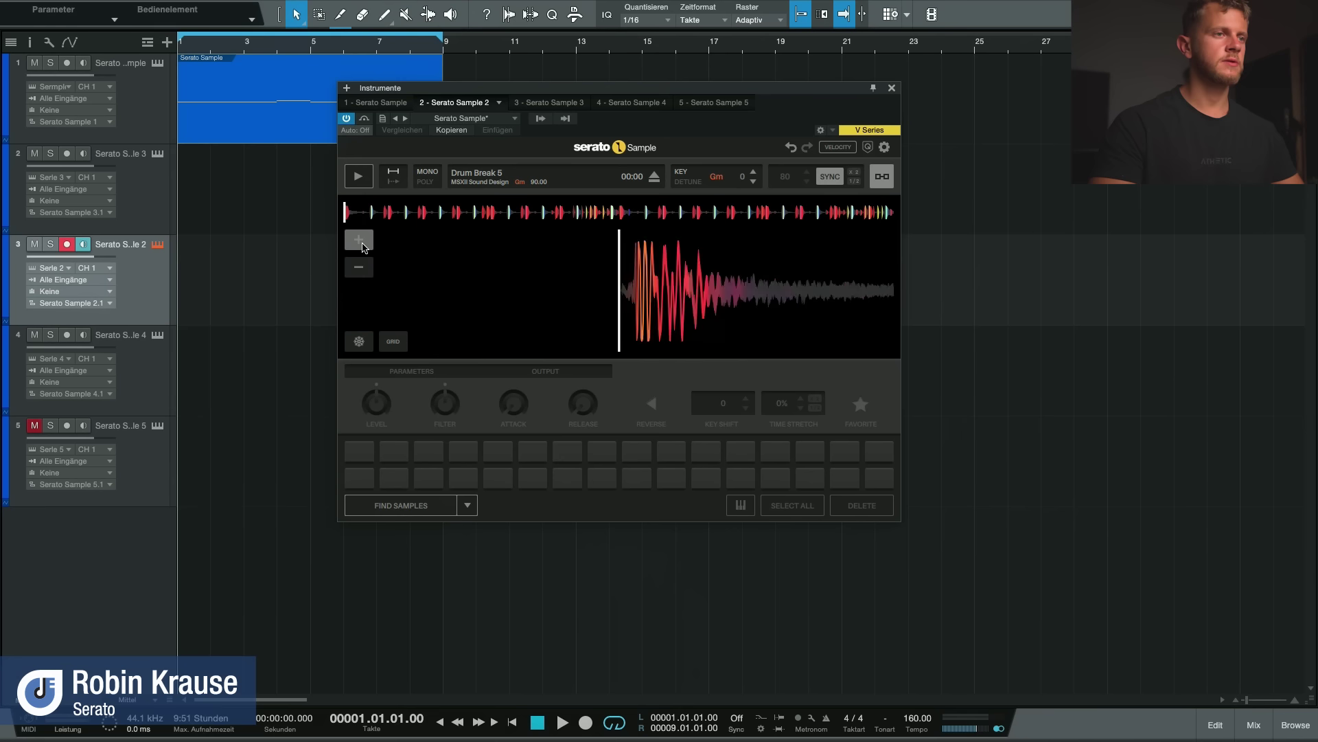
pyautogui.click(359, 240)
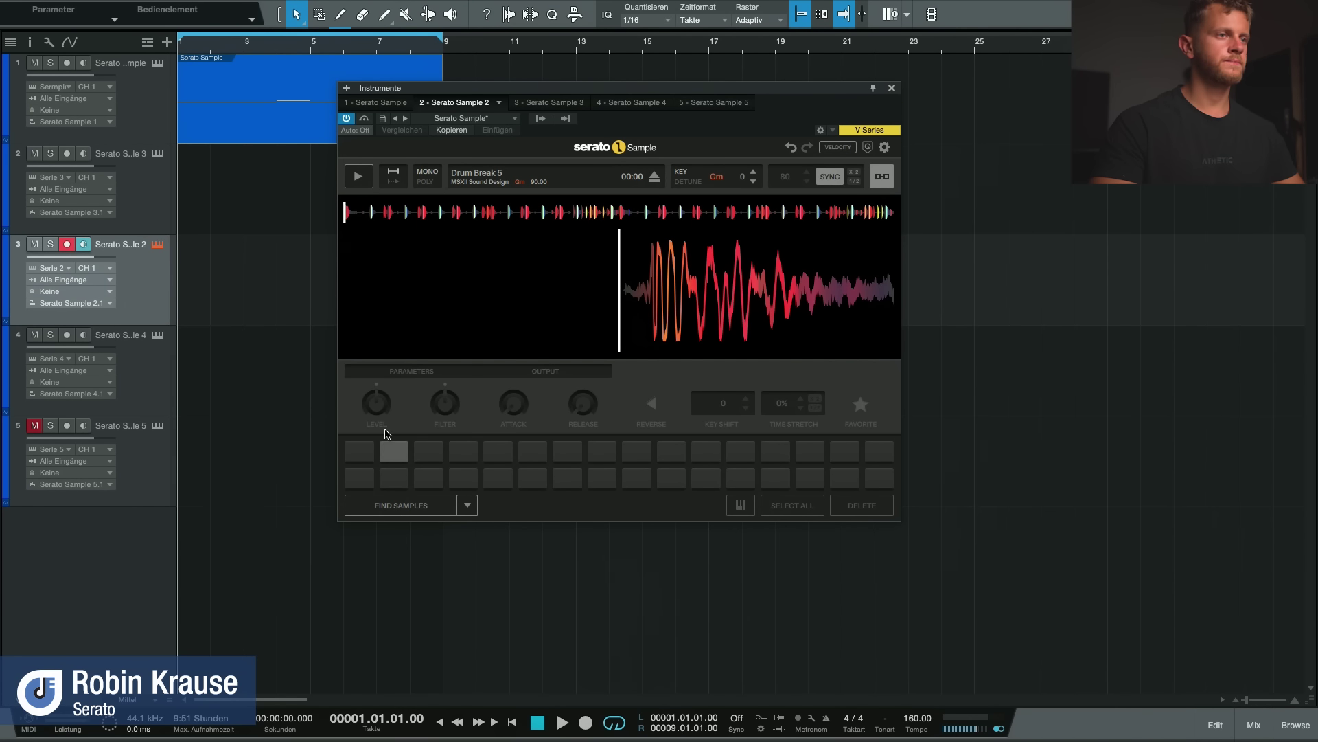
pyautogui.click(369, 453)
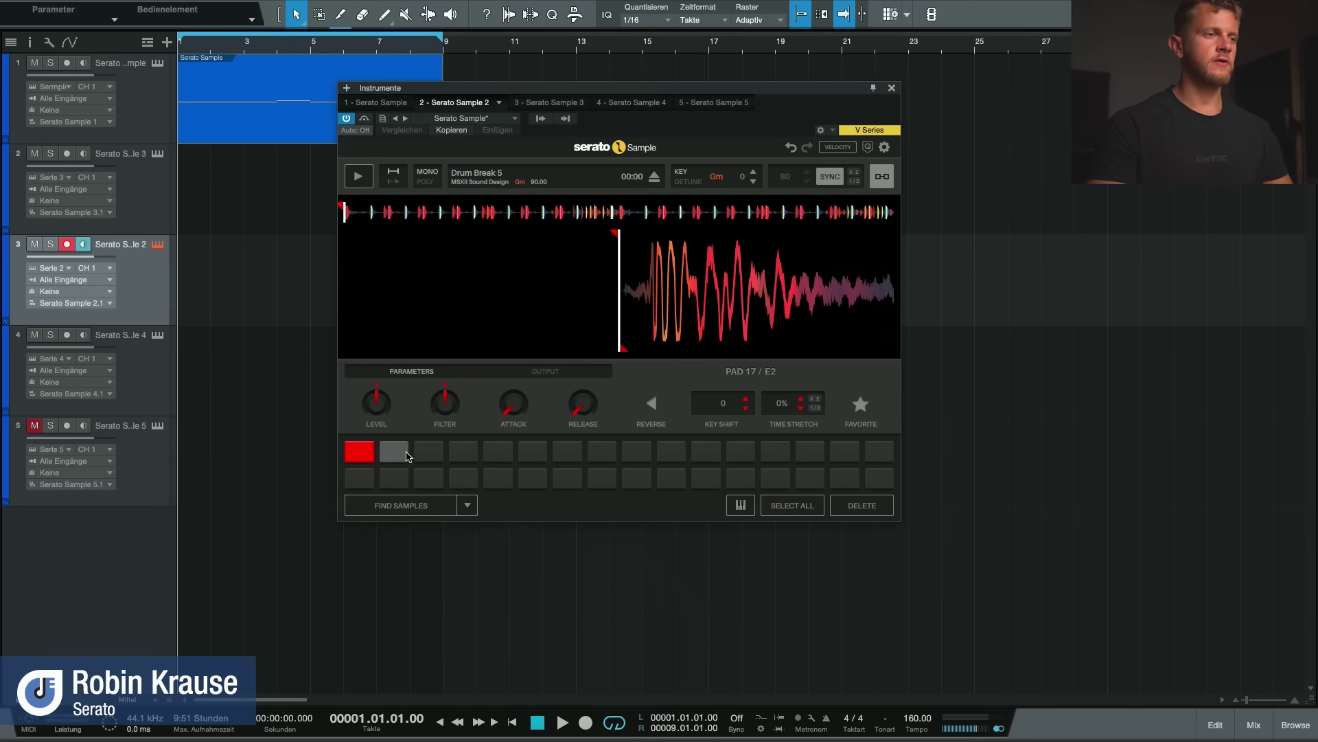
pyautogui.moveTo(812, 309)
pyautogui.mouseDown()
pyautogui.moveTo(357, 309)
pyautogui.moveTo(481, 309)
pyautogui.mouseUp()
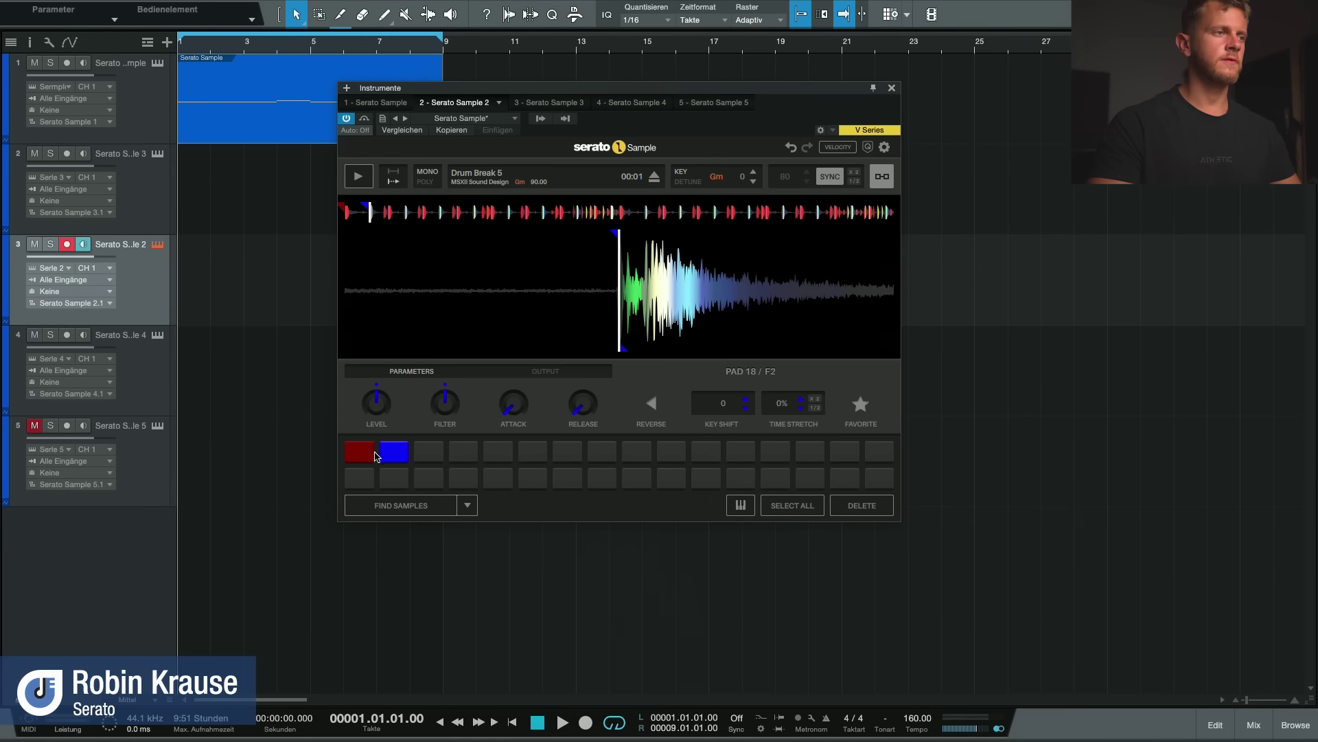
# Step: Play pads 17 and 18 to check both drum cues, and close the instrument window
pyautogui.click(369, 456)
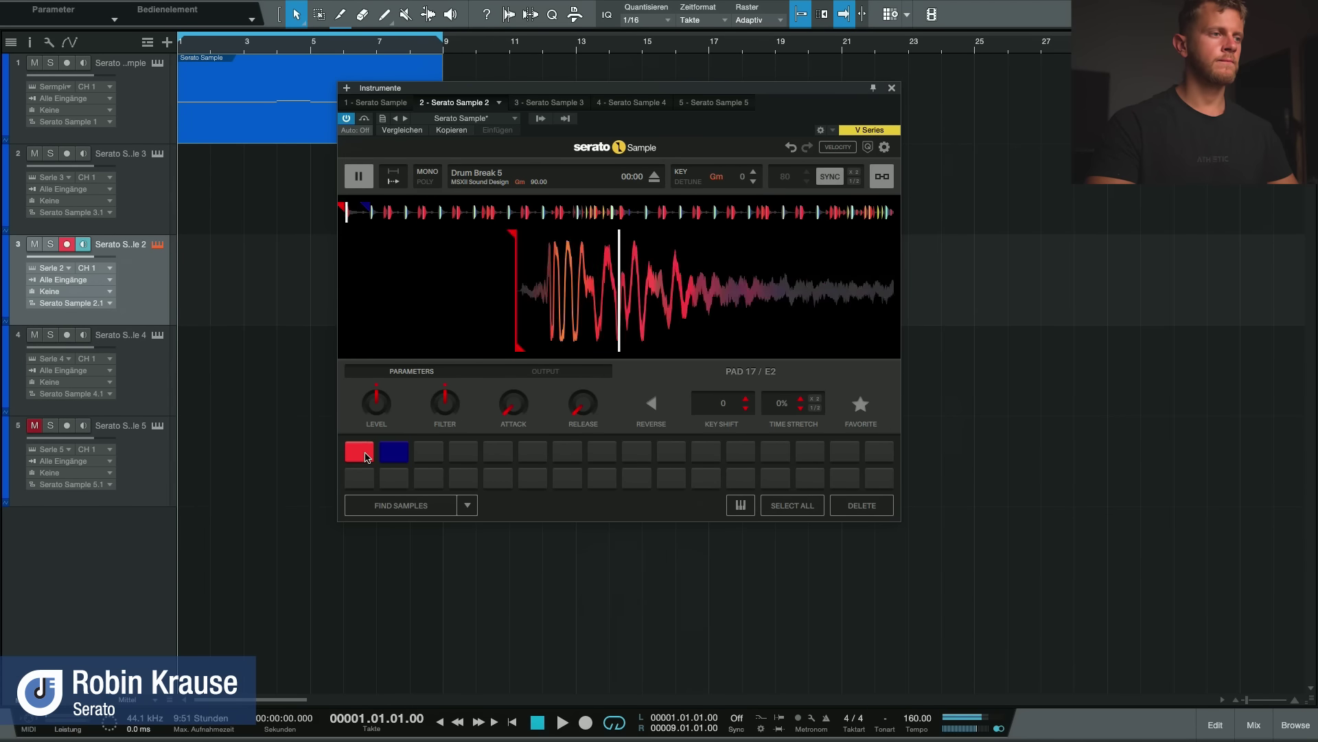
pyautogui.click(394, 456)
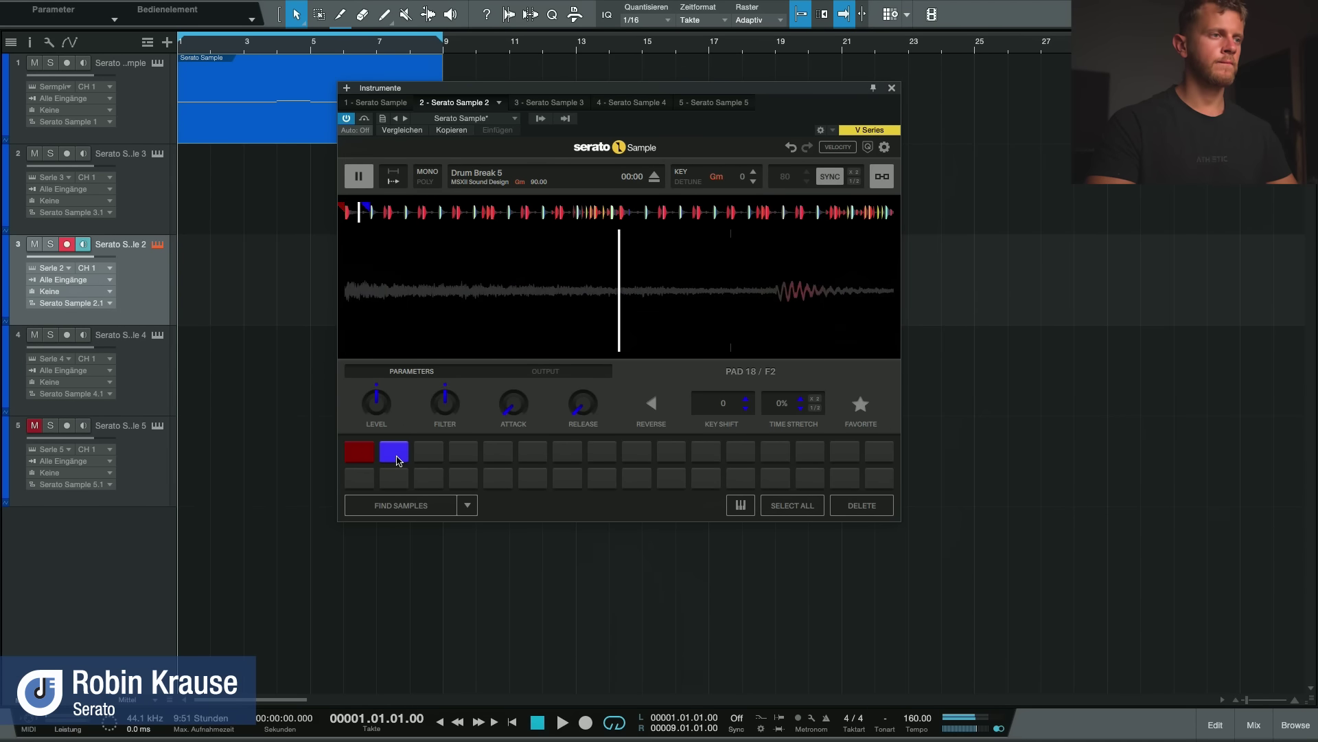
pyautogui.click(356, 203)
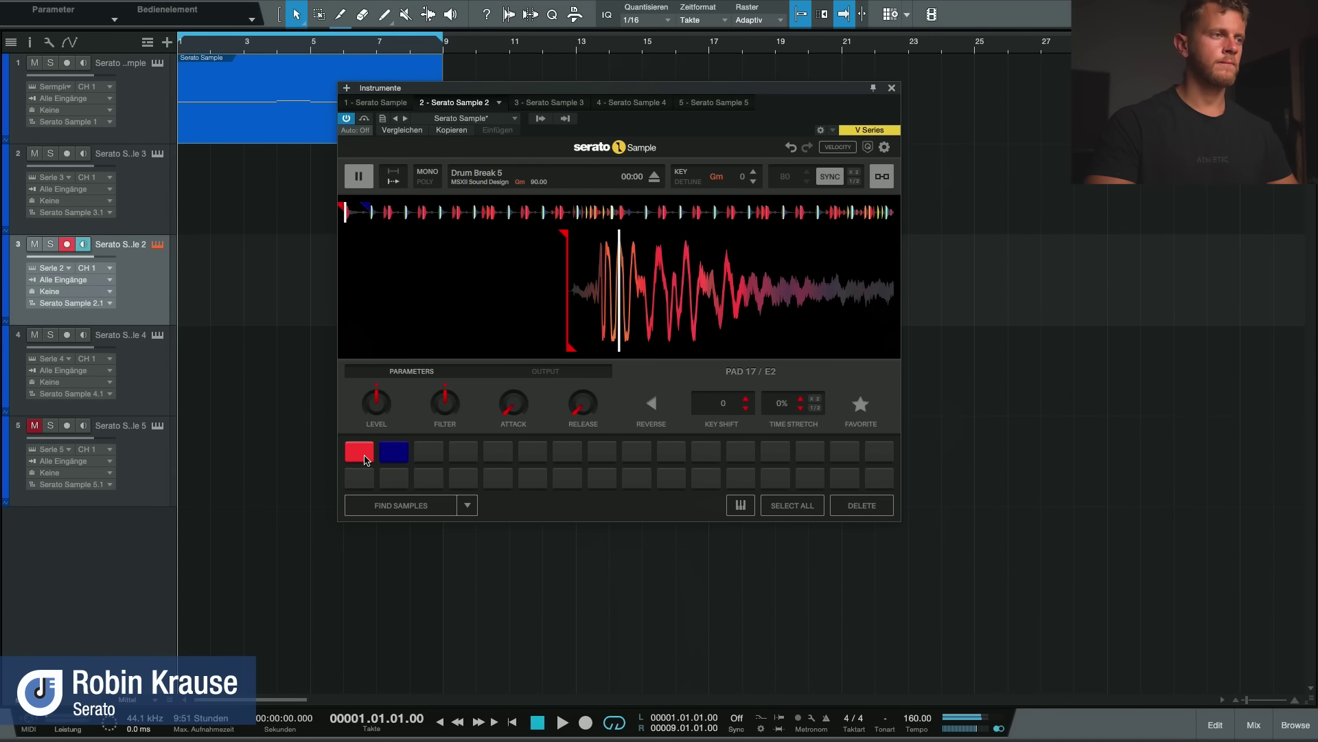
pyautogui.click(359, 184)
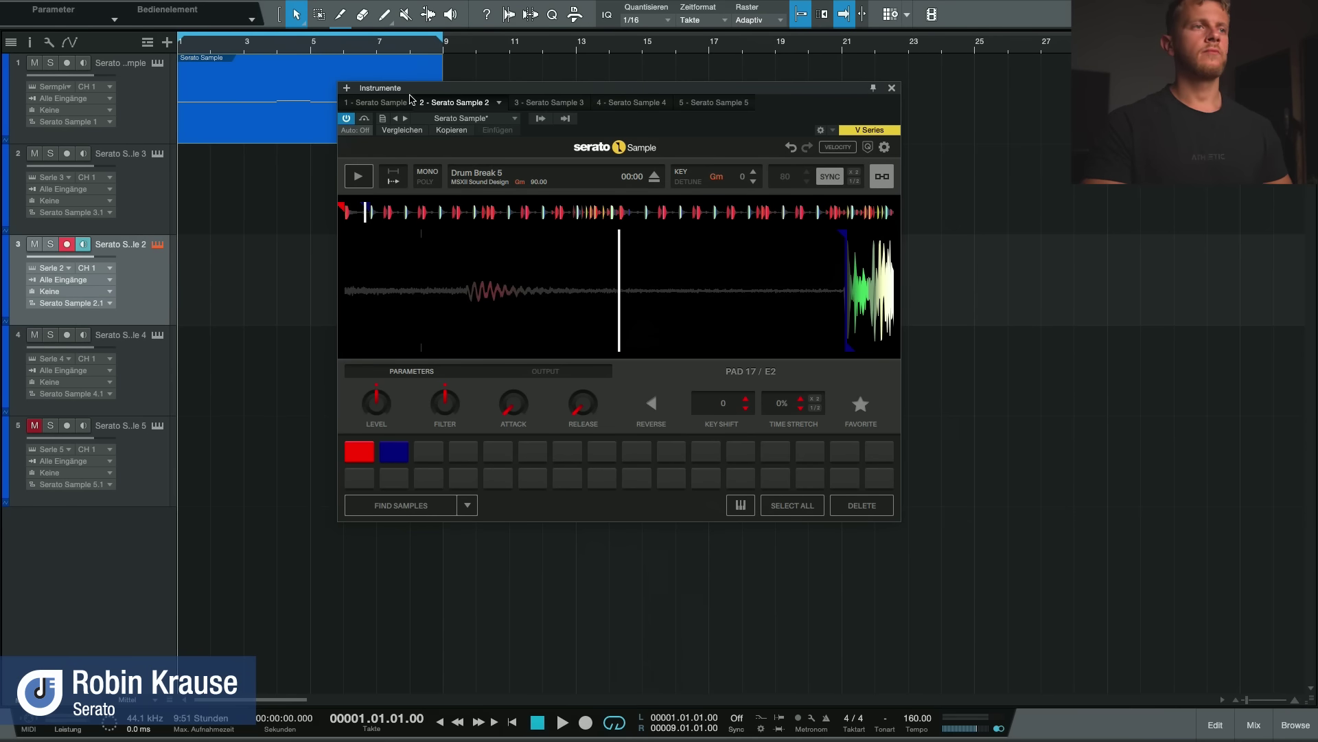
pyautogui.moveTo(608, 90); pyautogui.dragTo(784, 52)
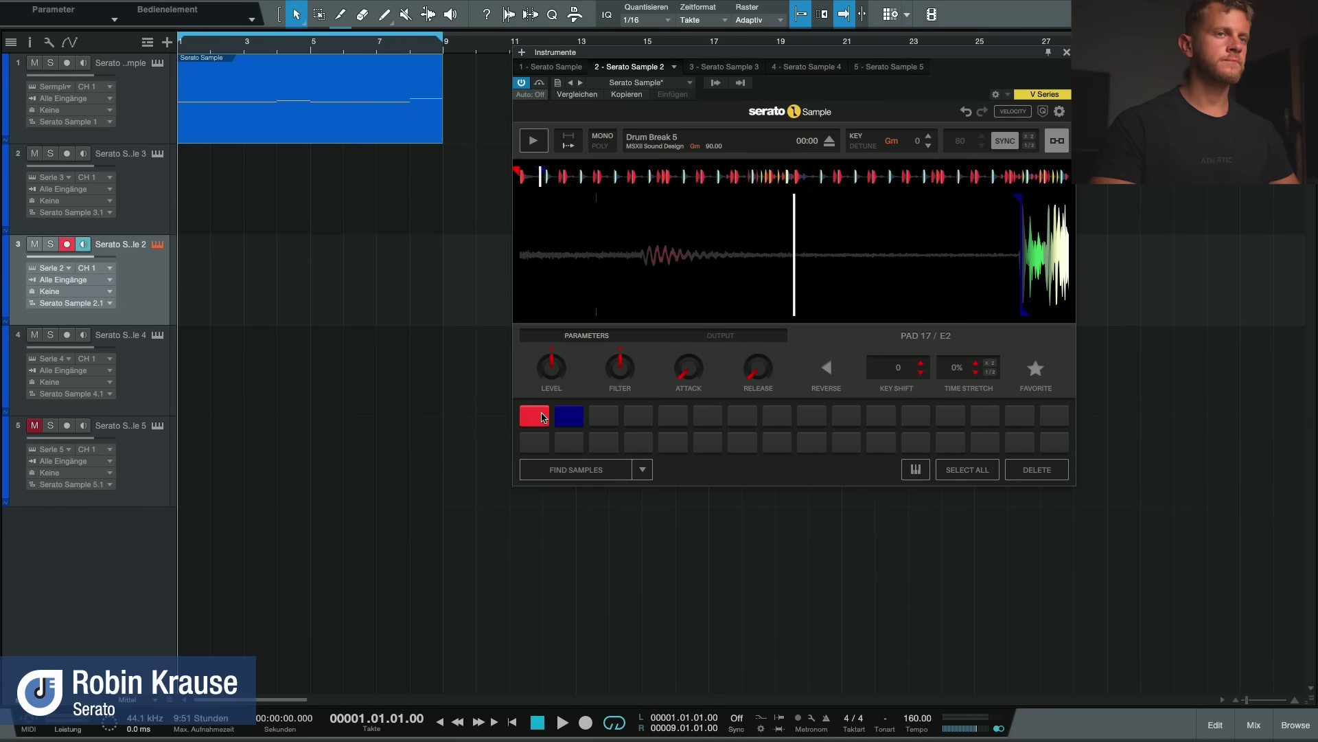
pyautogui.click(1068, 52)
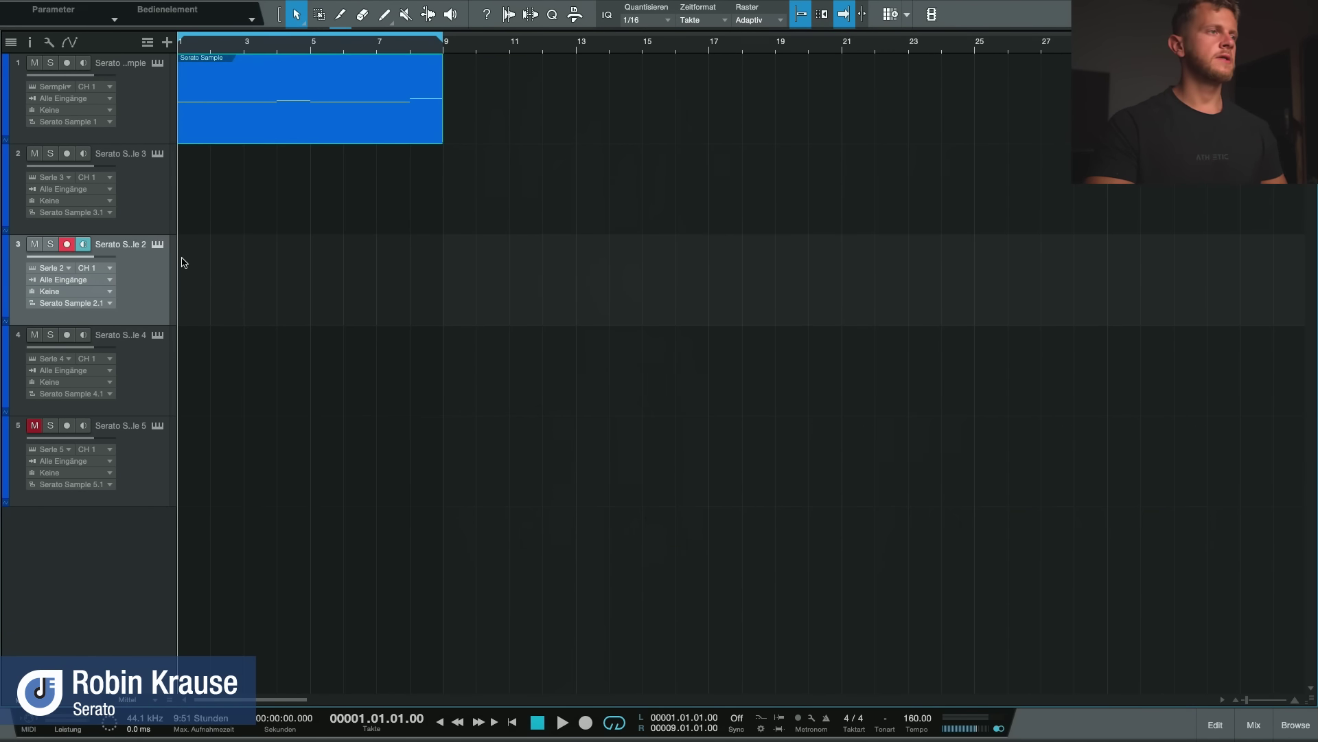
# Step: Draw an eight-bar part from bar 1 to bar 9 on the Serato Sample 2 track
pyautogui.click(227, 124)
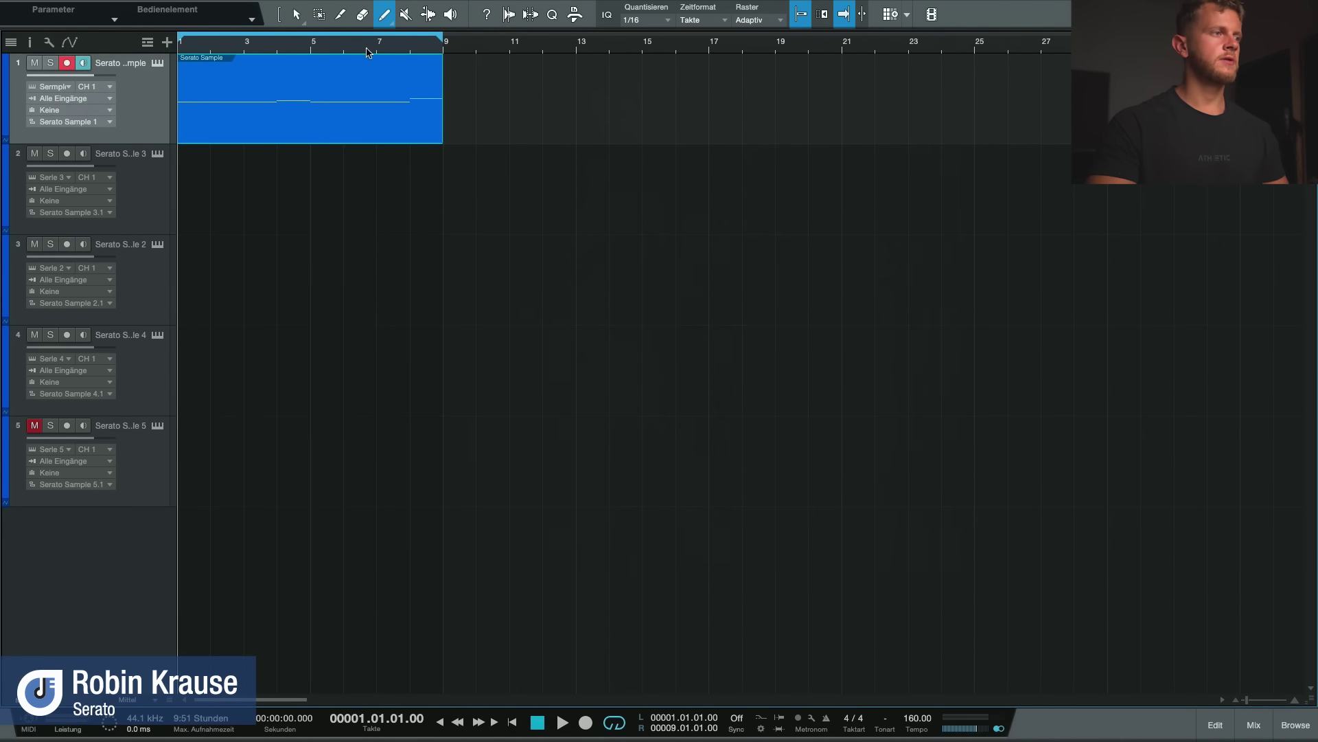
pyautogui.moveTo(191, 260)
pyautogui.mouseDown()
pyautogui.moveTo(431, 261)
pyautogui.moveTo(438, 272)
pyautogui.mouseUp()
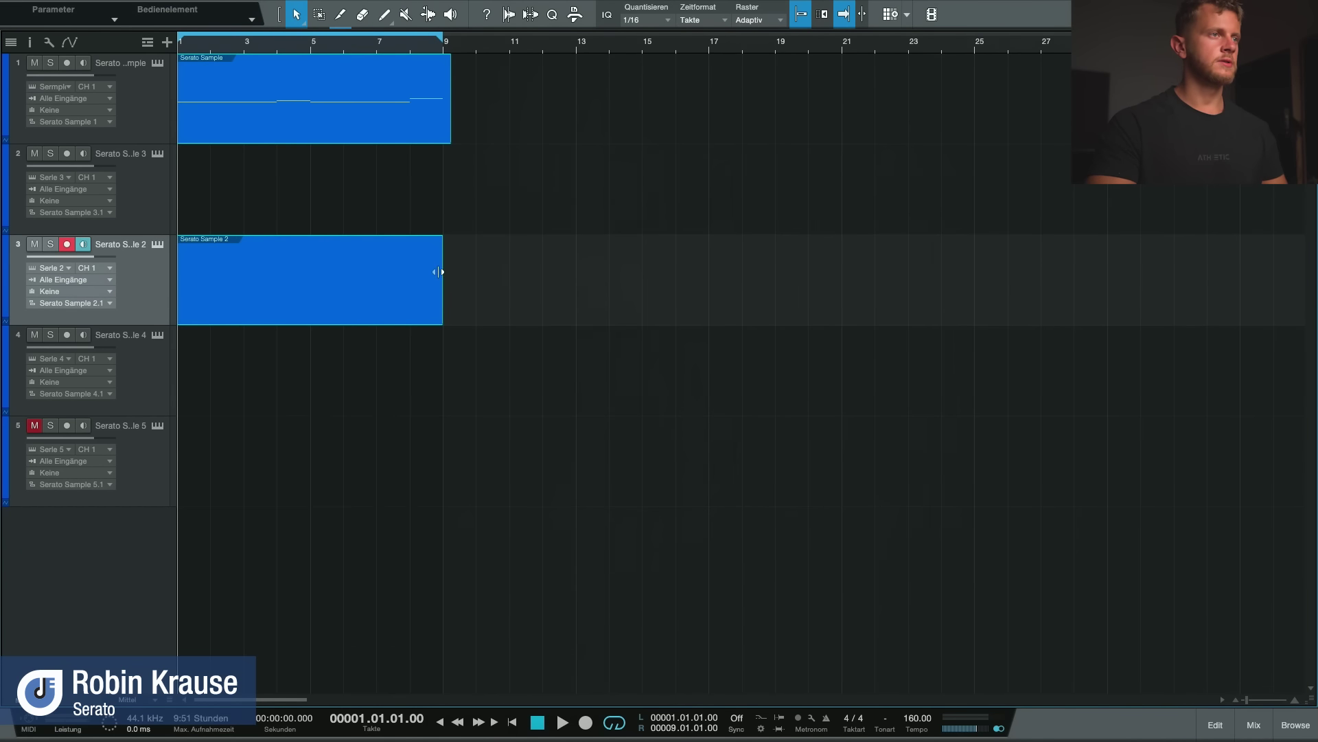
pyautogui.click(483, 222)
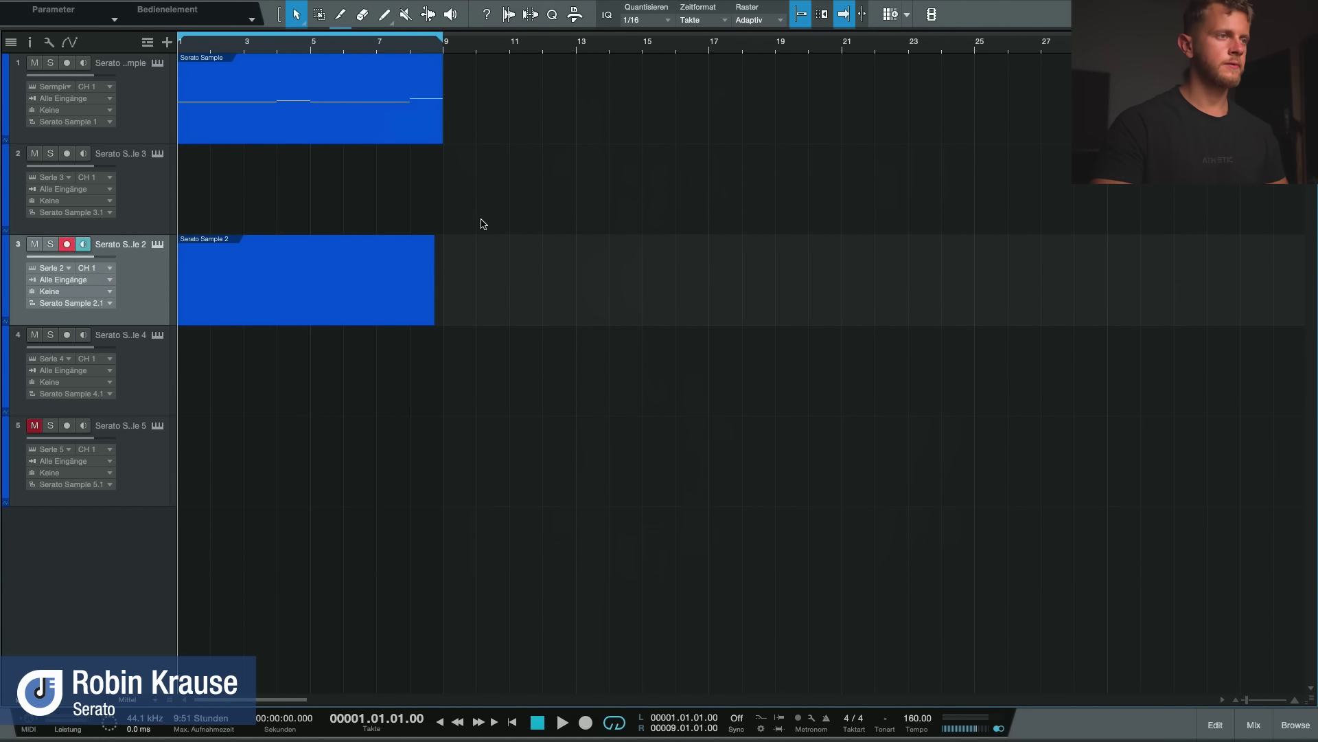
pyautogui.moveTo(438, 262); pyautogui.dragTo(440, 264)
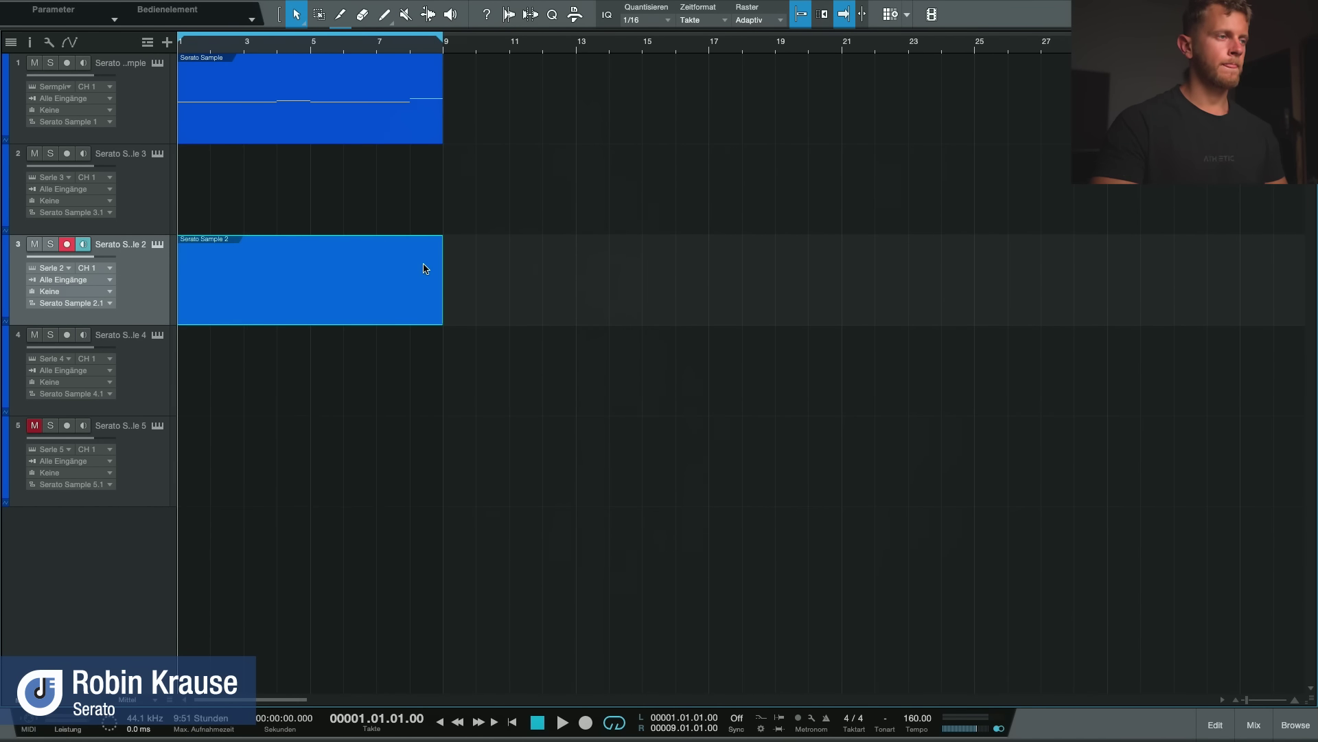
# Step: Check pad 17's note in the instrument, and add a 1/16 E2 note at bar 1 of the Serato Sample 2 part
pyautogui.doubleClick(424, 266)
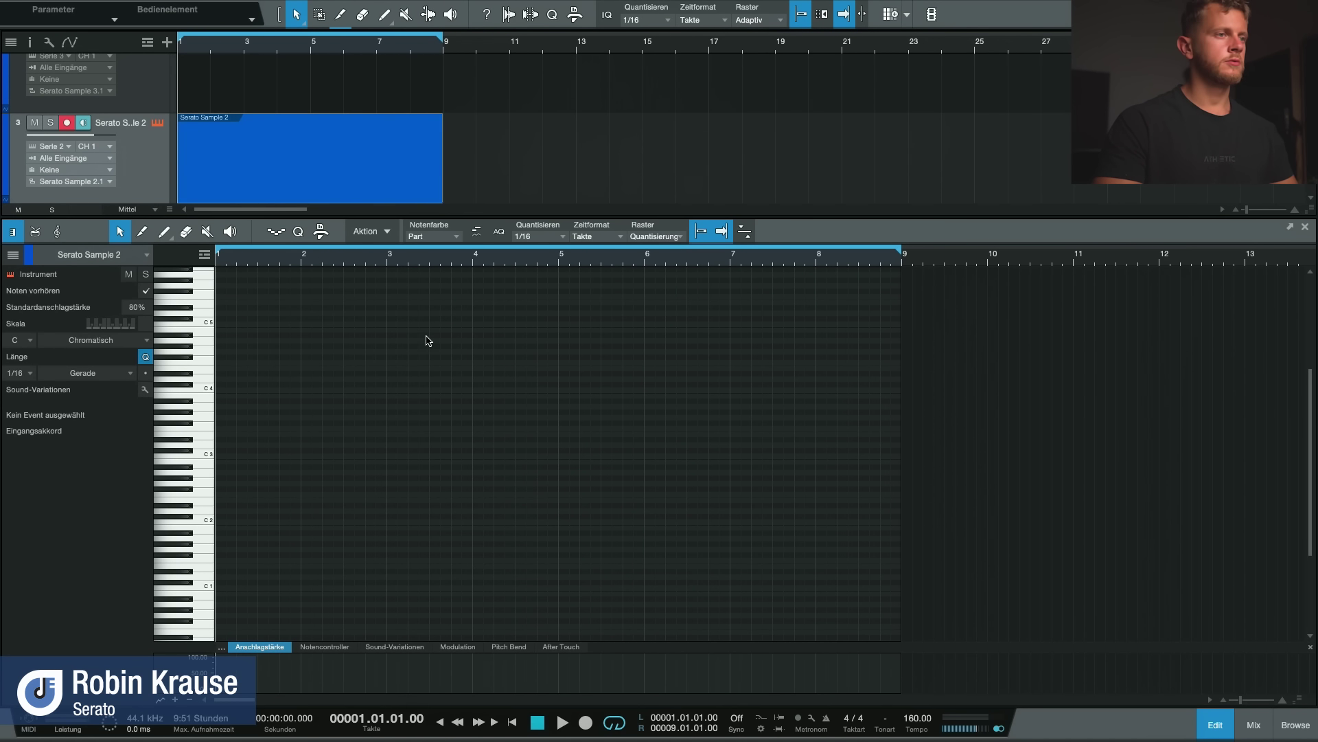
pyautogui.press('F11')
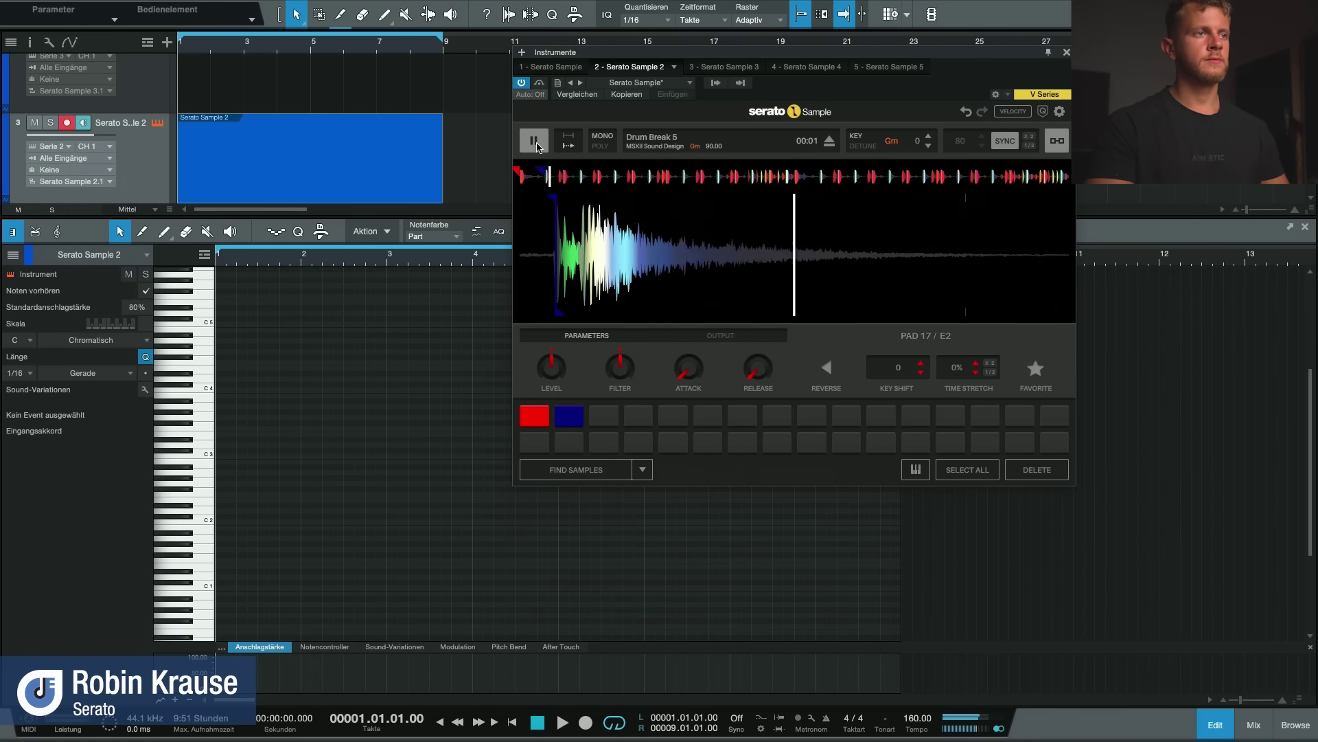
pyautogui.click(1066, 52)
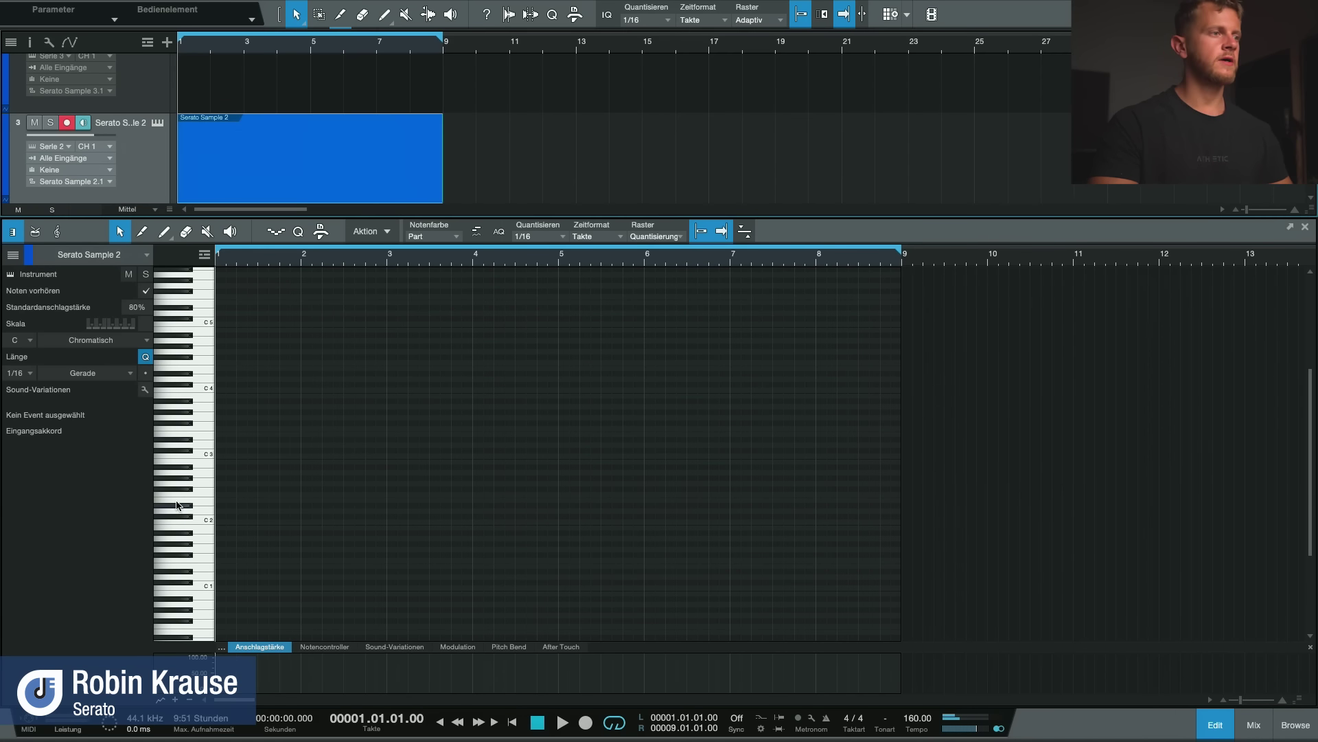
pyautogui.scroll(-1, 277, 454)
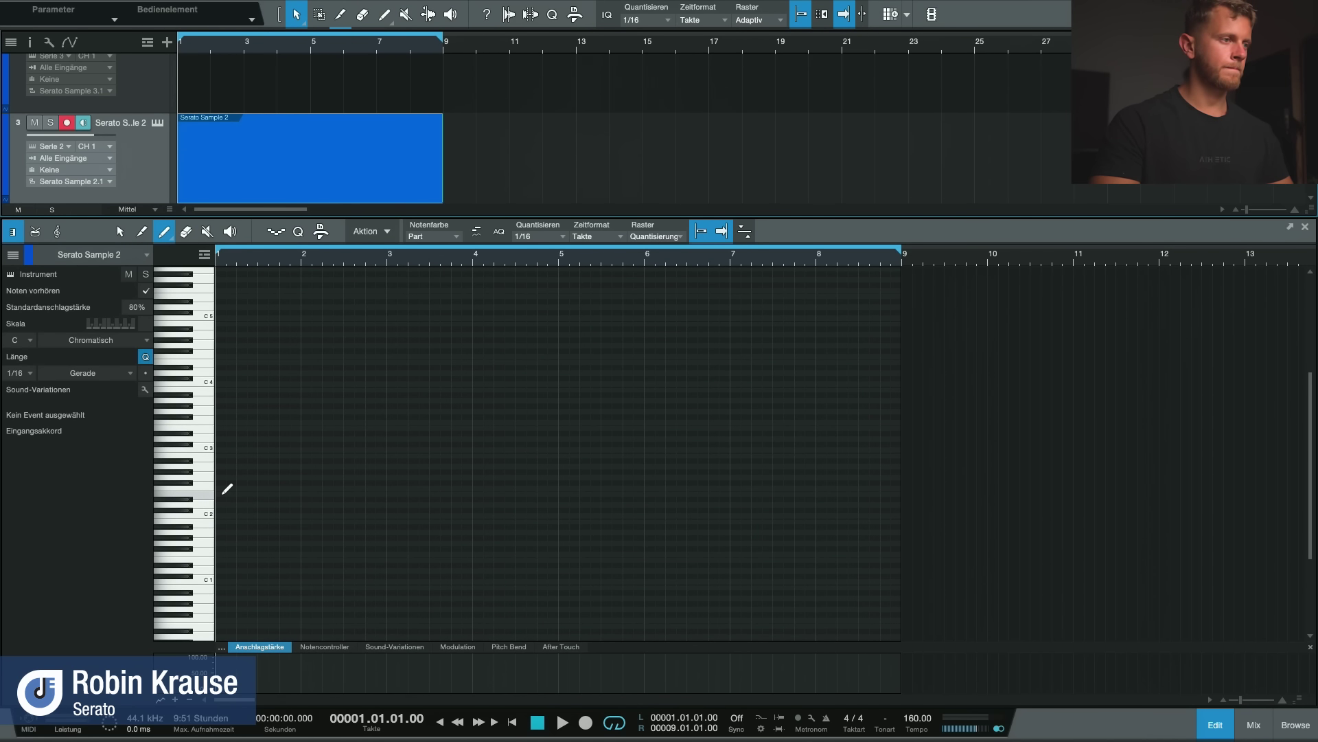
pyautogui.click(222, 494)
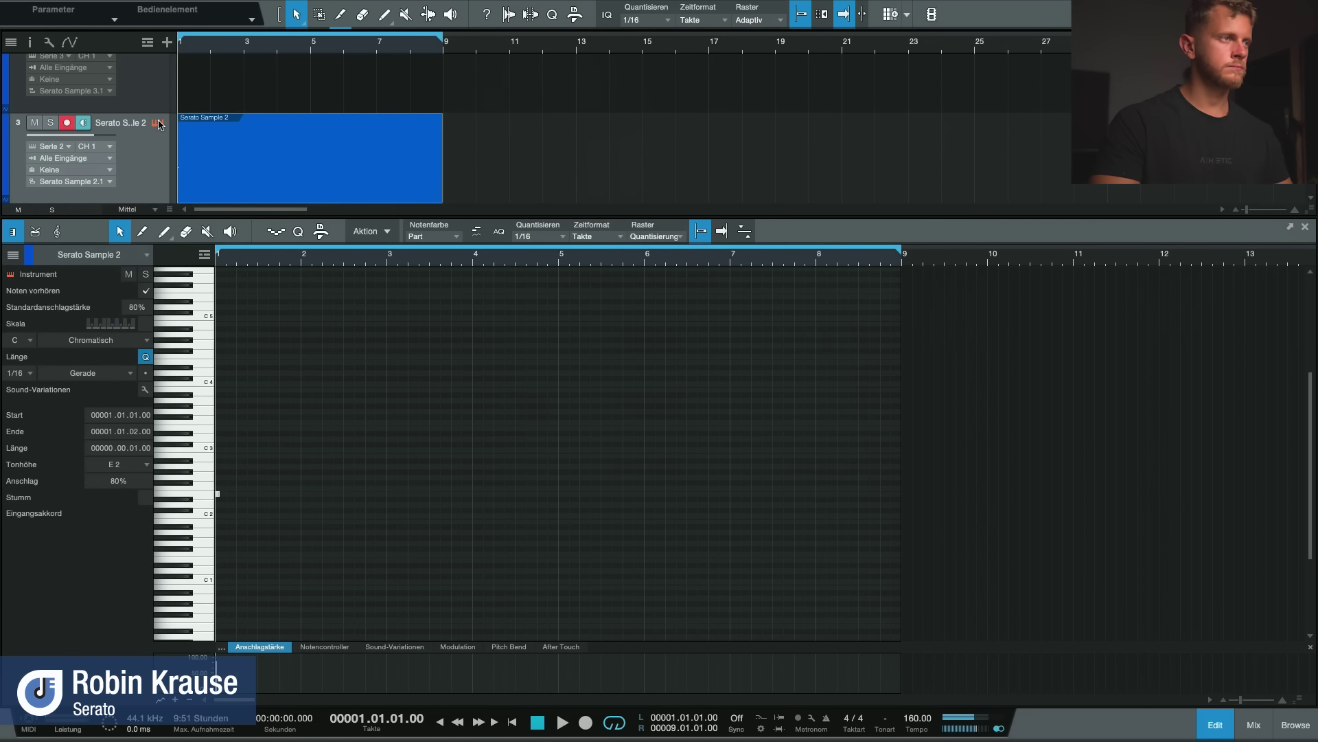
# Step: Inspect the sample's playback controls in the Serato Sample 2 instrument and close its window
pyautogui.click(158, 124)
pyautogui.click(549, 141)
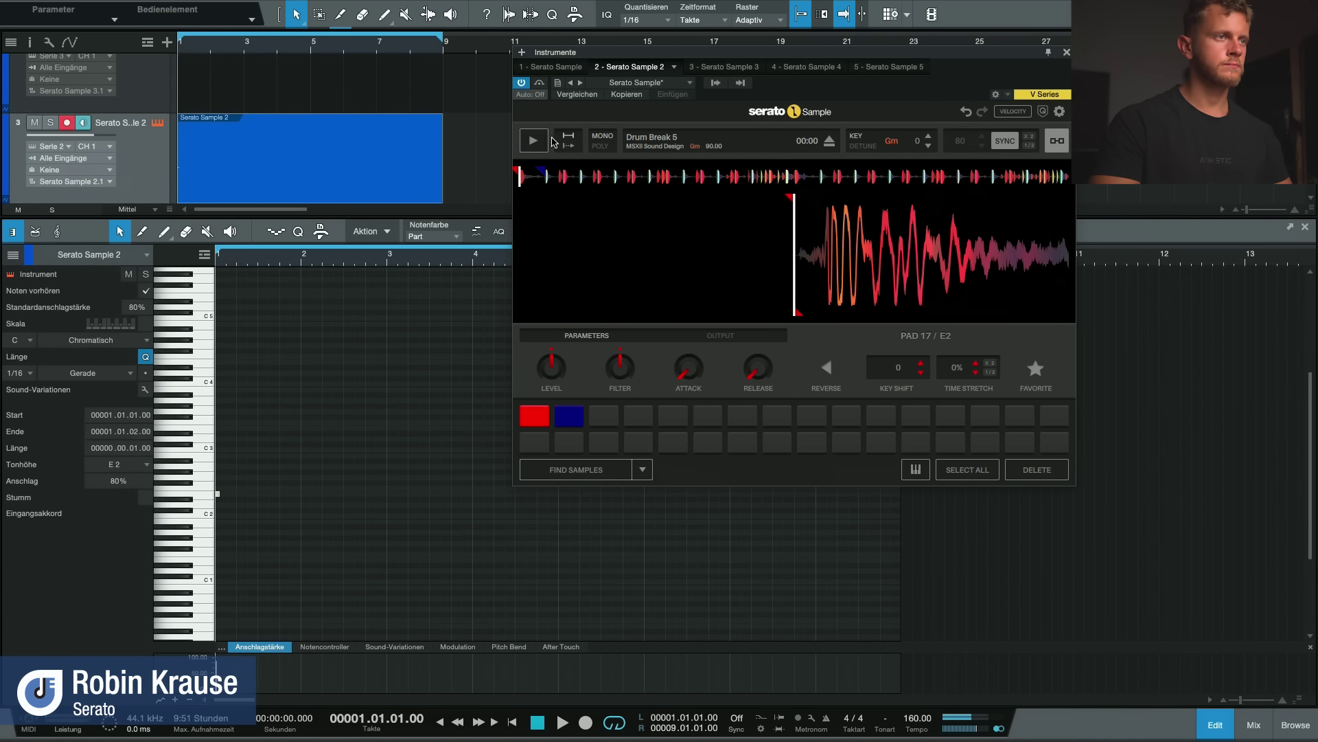
pyautogui.click(1066, 53)
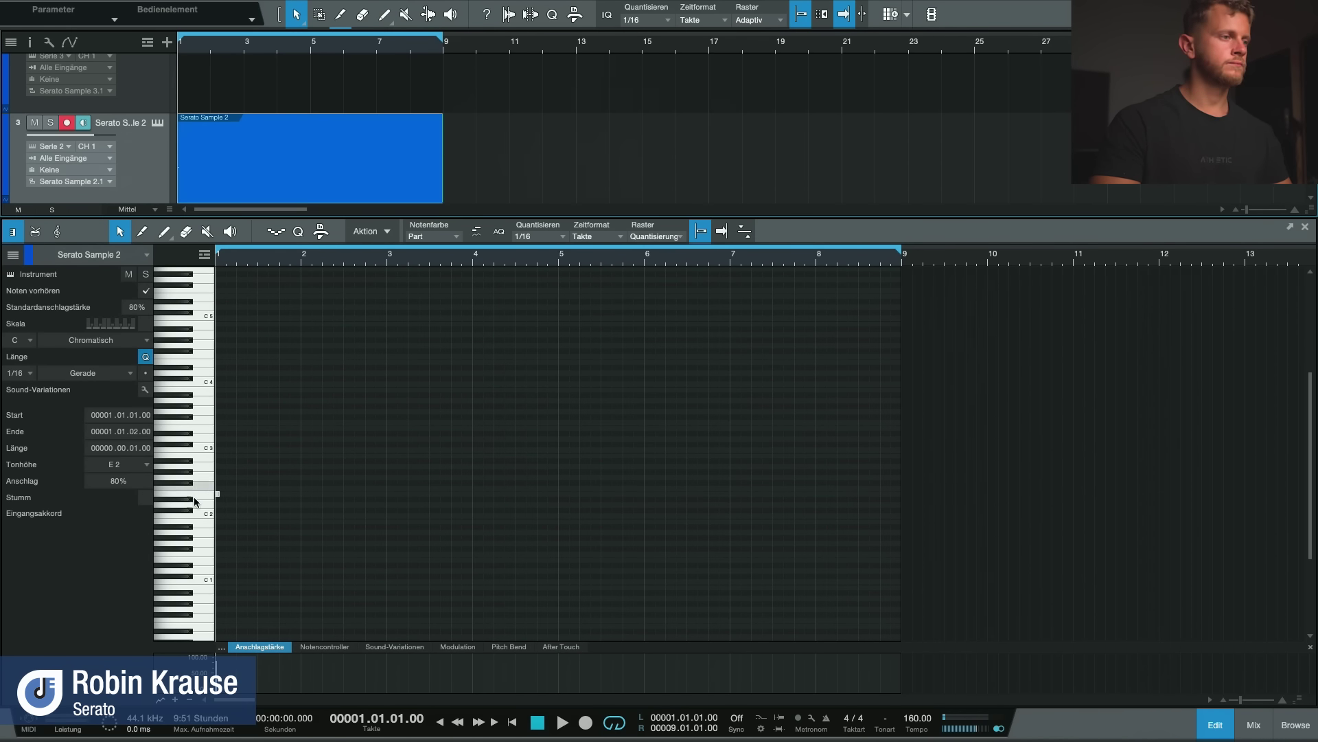
# Step: Lengthen the E2 note at bar 1 to one beat, extend it to two beats, and play the part
pyautogui.scroll(3, 265, 503)
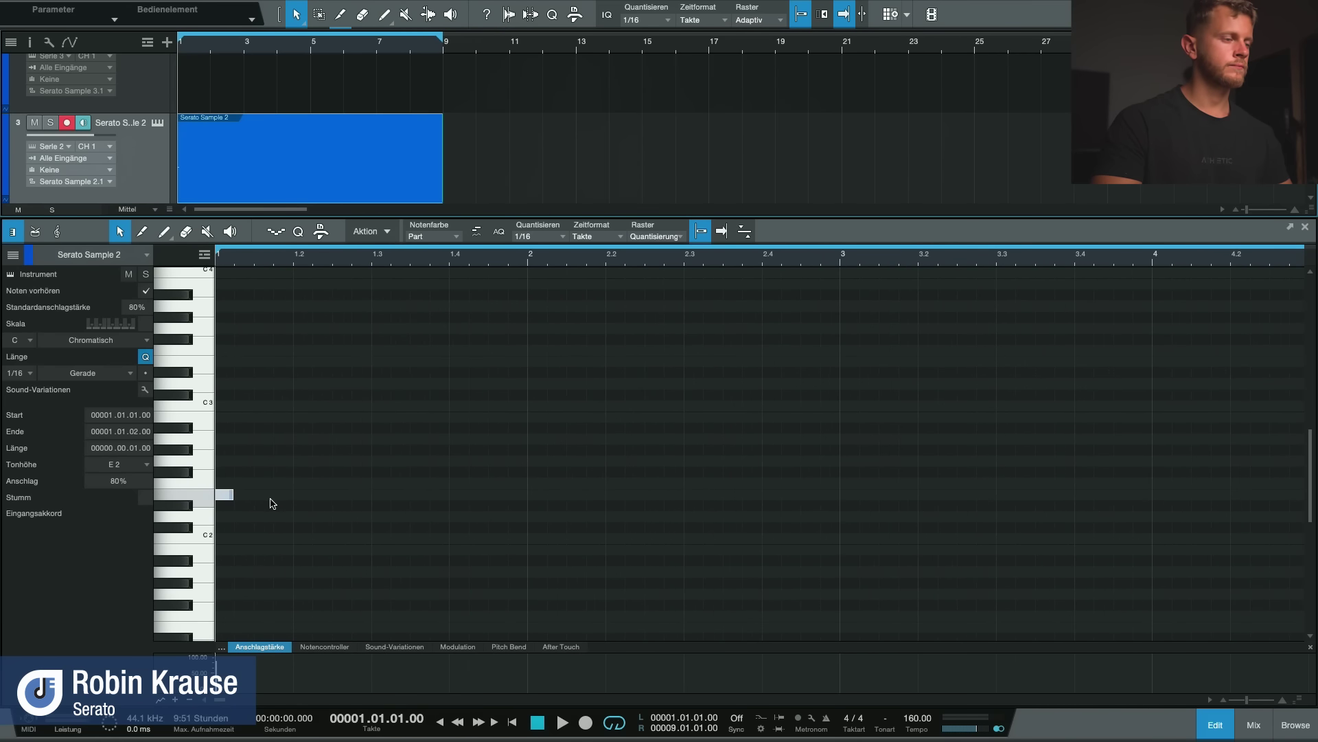
pyautogui.moveTo(233, 494); pyautogui.dragTo(292, 502)
pyautogui.press('space')
pyautogui.scroll(-3, 342, 486)
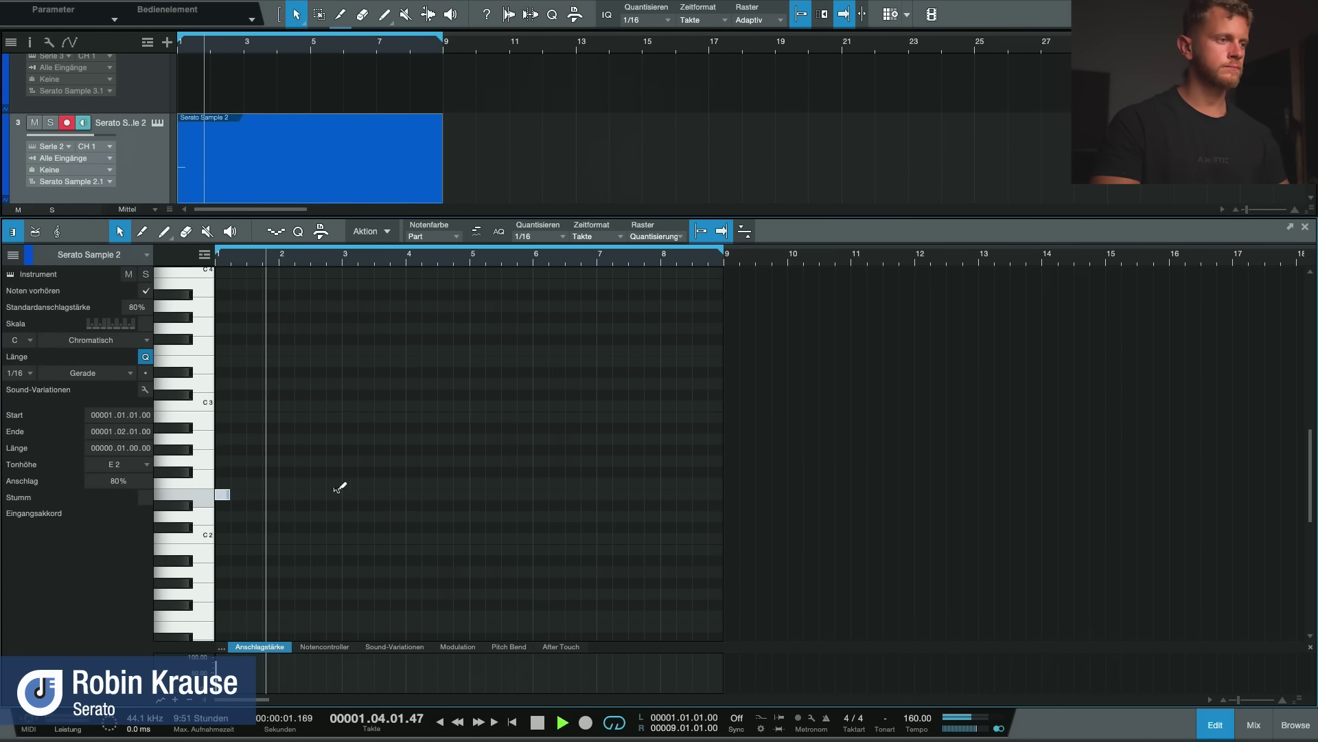
pyautogui.scroll(3, 240, 503)
pyautogui.press('space')
pyautogui.press('space')
pyautogui.press('space')
pyautogui.moveTo(288, 496); pyautogui.dragTo(359, 499)
pyautogui.press('space')
pyautogui.scroll(-1, 286, 501)
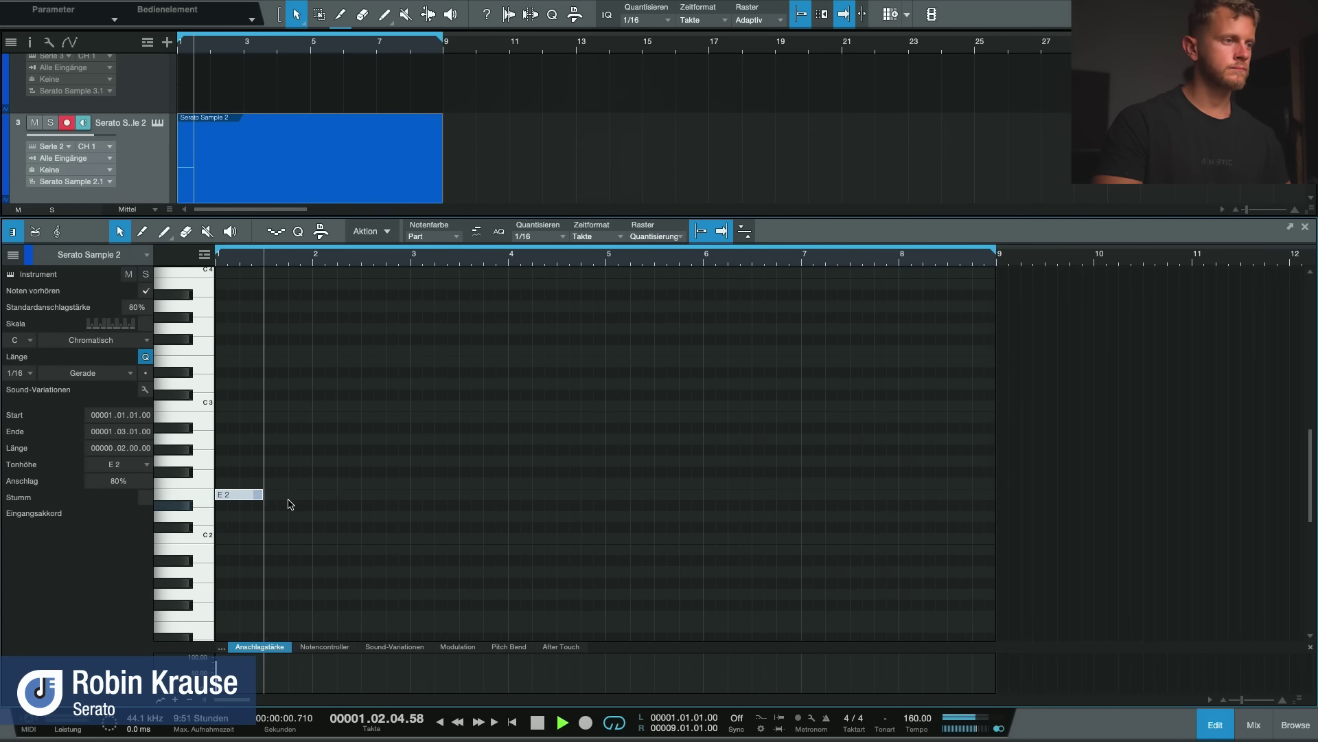
# Step: Copy the two-beat E2 note to beat 3 of bar 1, raise the copy to F2, and play the part
pyautogui.press('space')
pyautogui.press('space')
pyautogui.press('space')
pyautogui.press('space')
pyautogui.press('space')
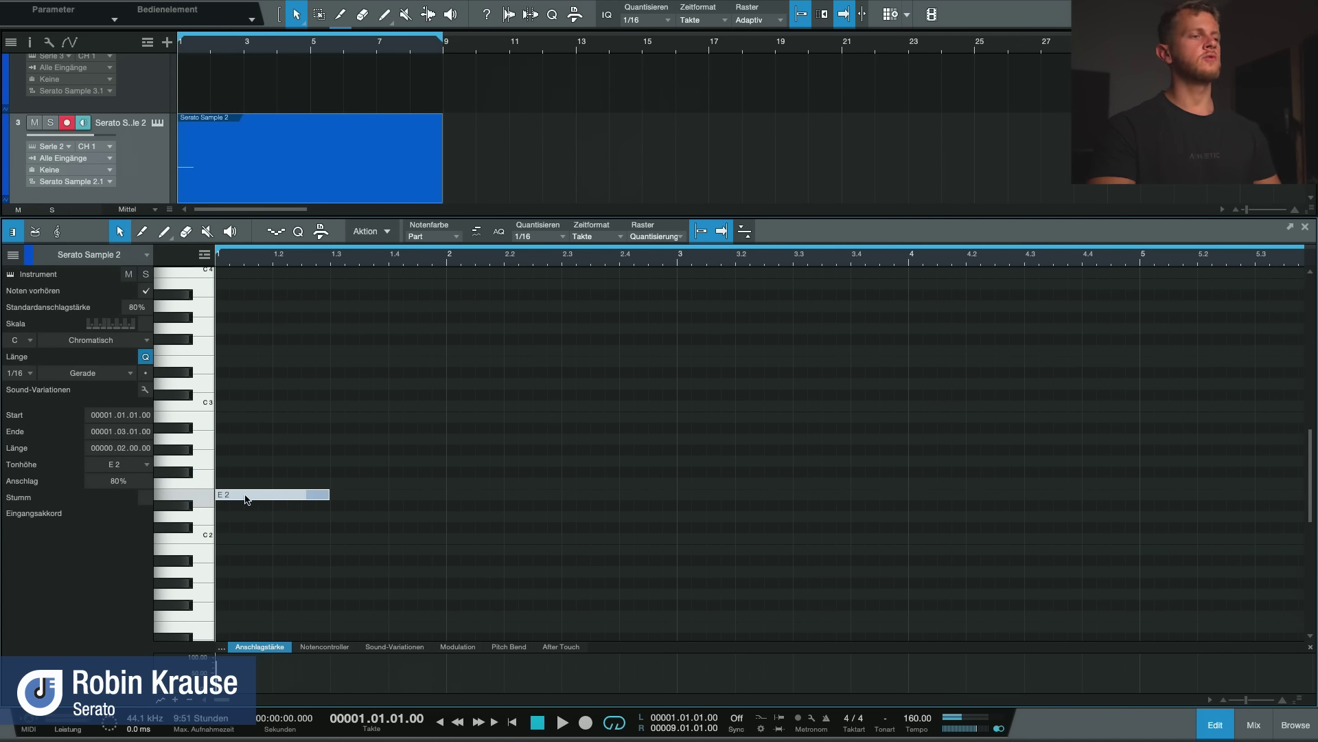
pyautogui.moveTo(247, 500); pyautogui.dragTo(362, 488)
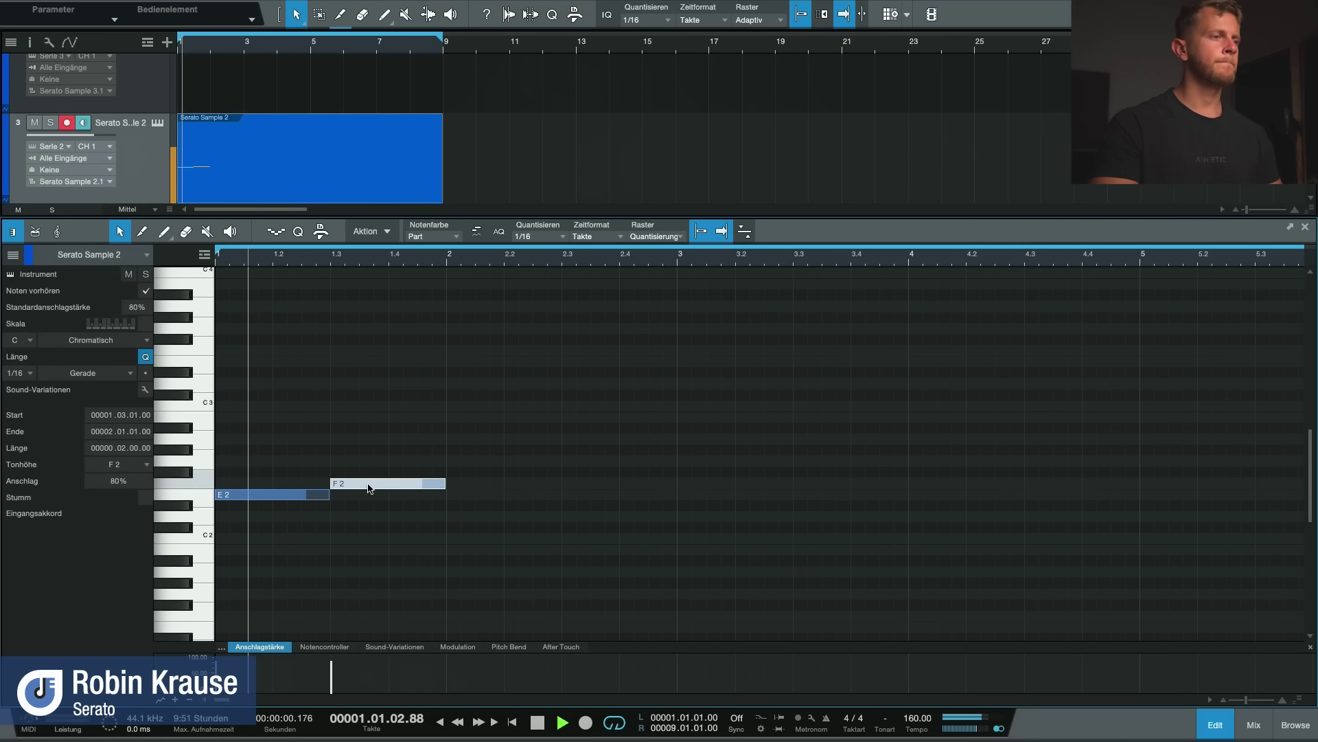
pyautogui.press('space')
pyautogui.press('space')
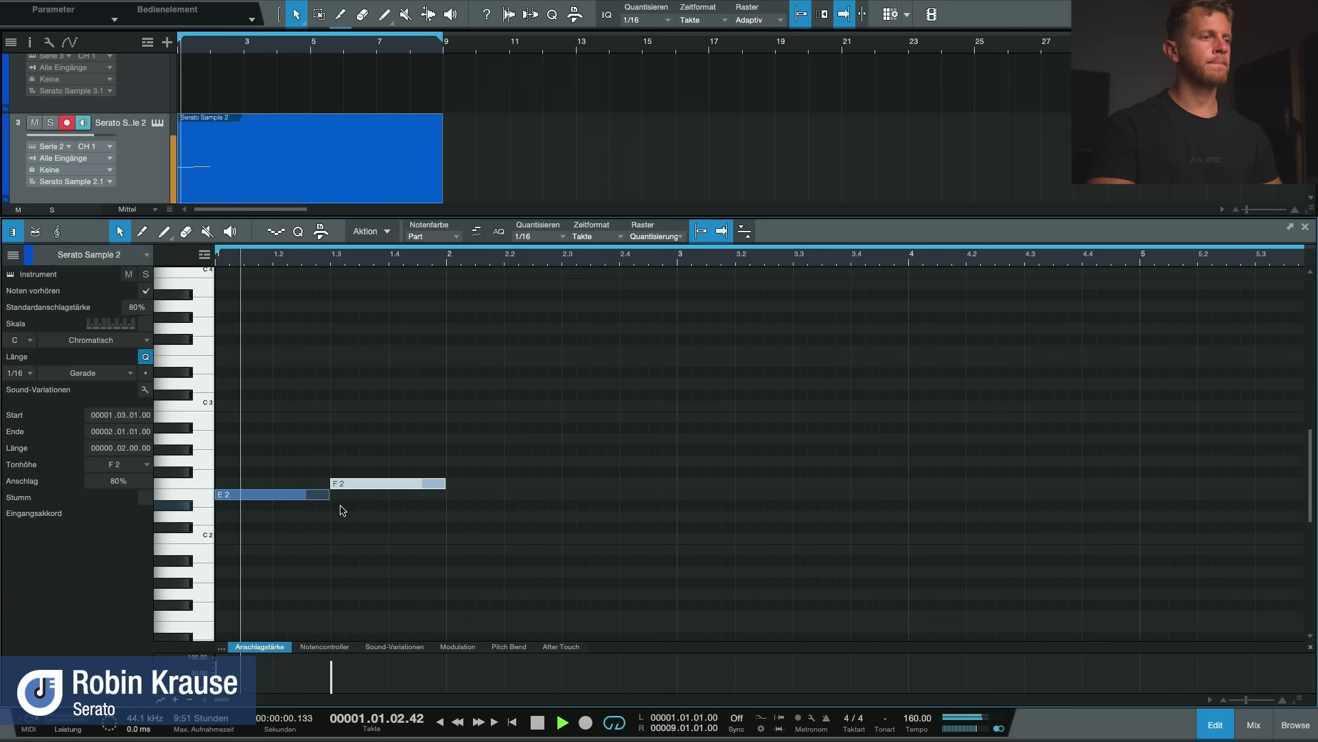
# Step: Copy the E2 note from bar 1 to the start of bar 2 and listen to the pattern
pyautogui.moveTo(295, 501); pyautogui.dragTo(526, 496)
pyautogui.press('space')
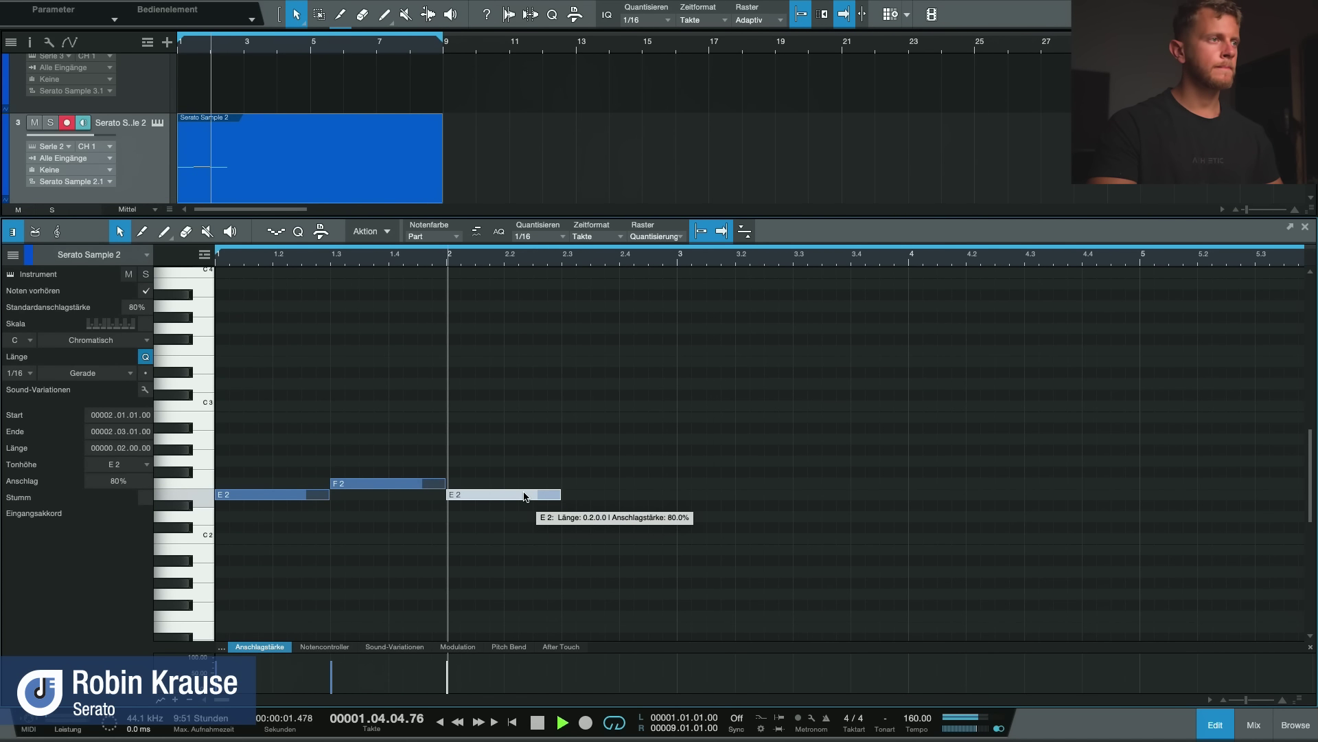
pyautogui.press('space')
pyautogui.press('space')
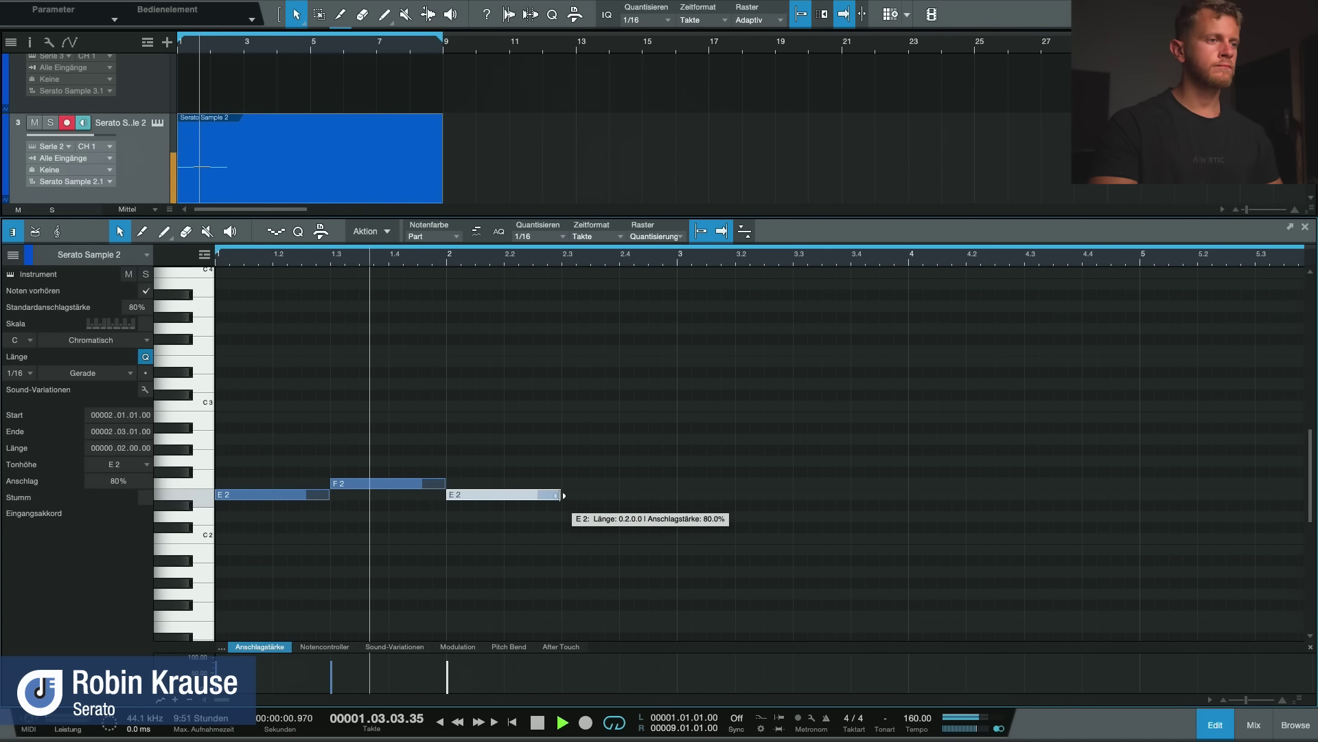
pyautogui.press('space')
pyautogui.press('space')
pyautogui.press('space')
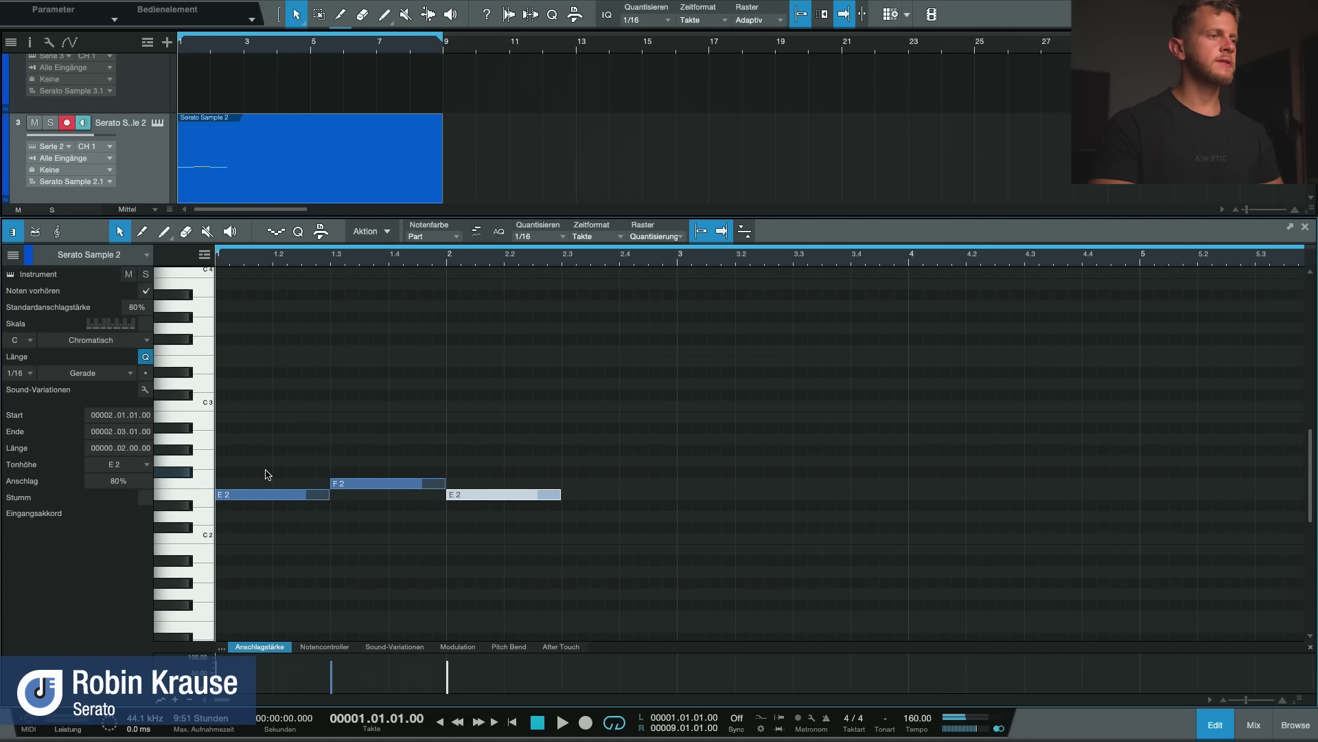
# Step: Assign a later kick in Drum Break 5 to pad 19 in the Serato Sample 2 instrument and close its window
pyautogui.click(157, 125)
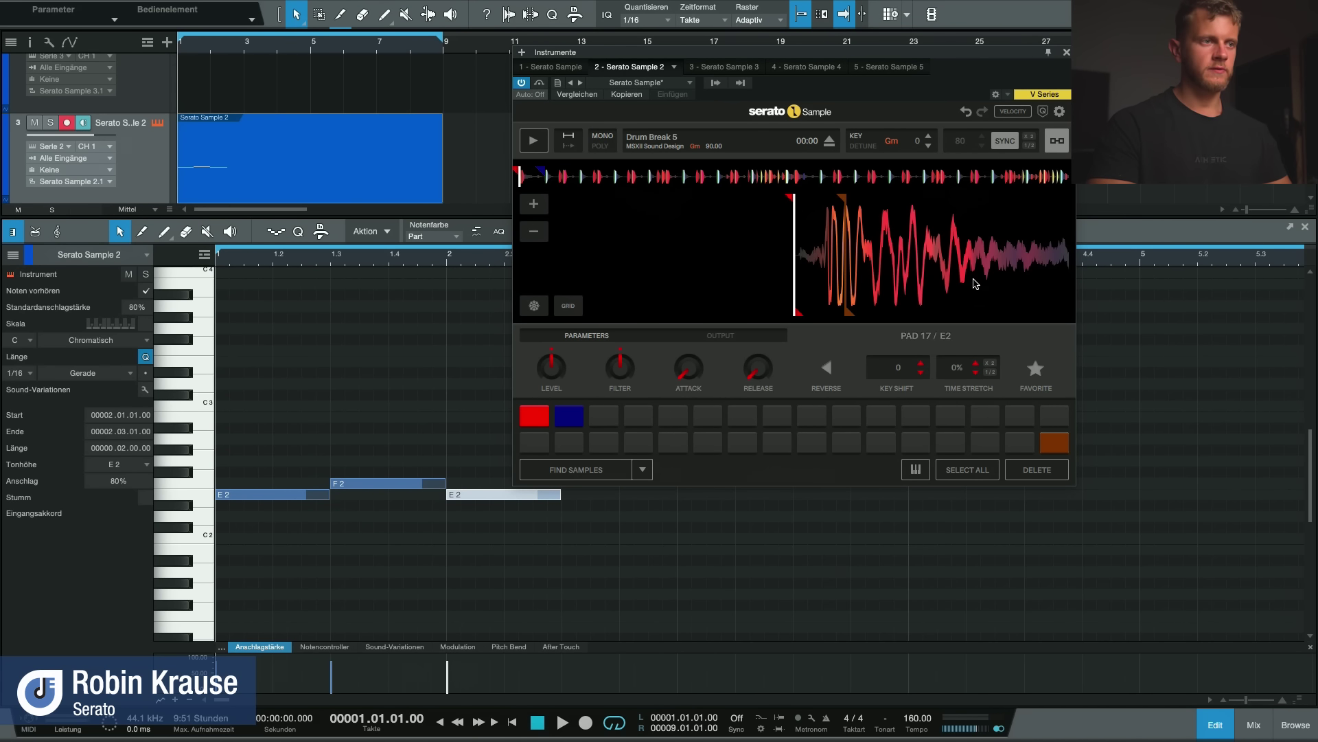
pyautogui.moveTo(994, 283); pyautogui.dragTo(550, 275)
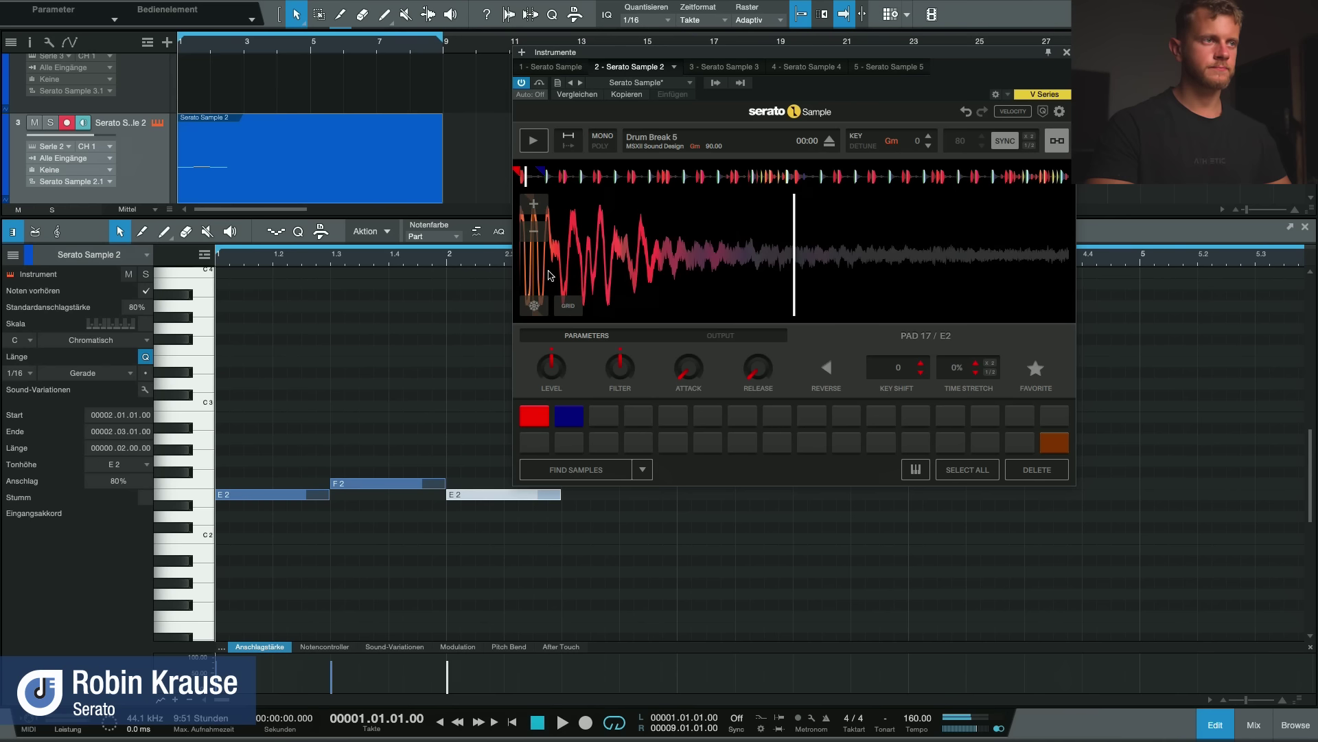
pyautogui.click(534, 232)
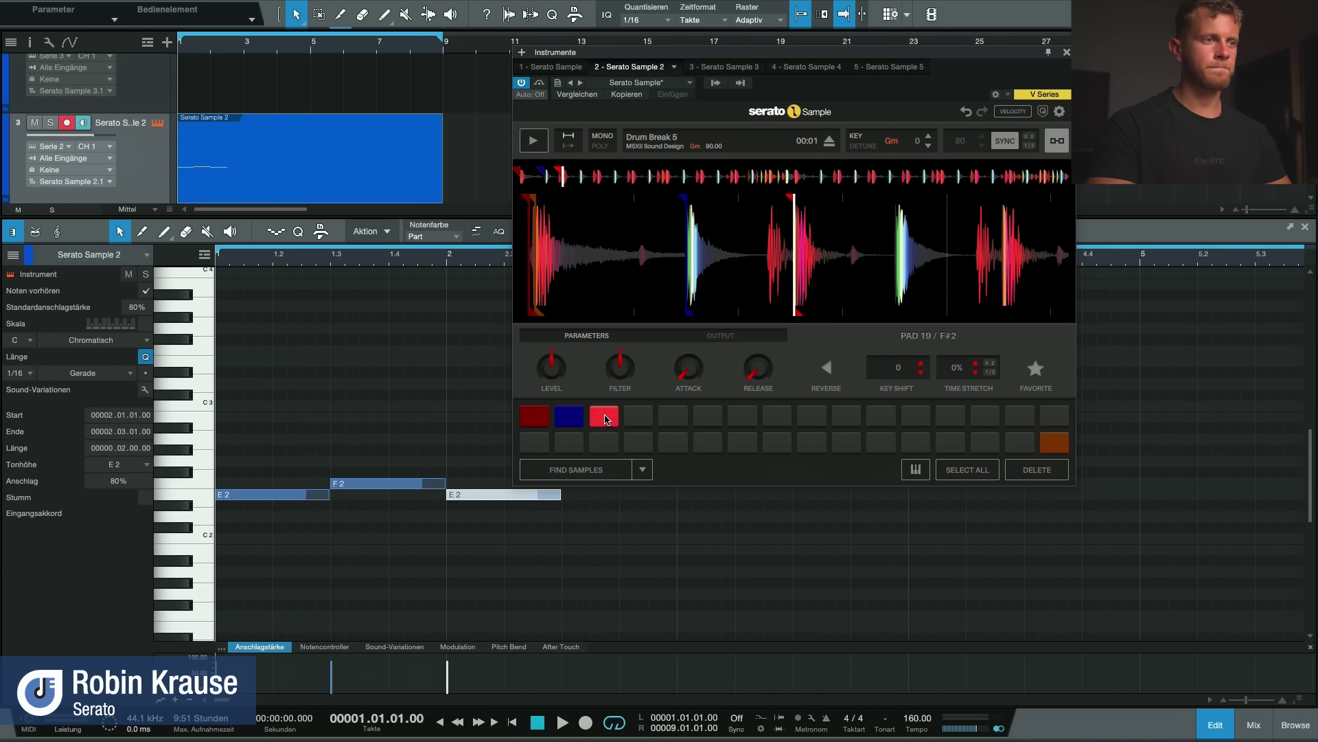
pyautogui.click(1067, 53)
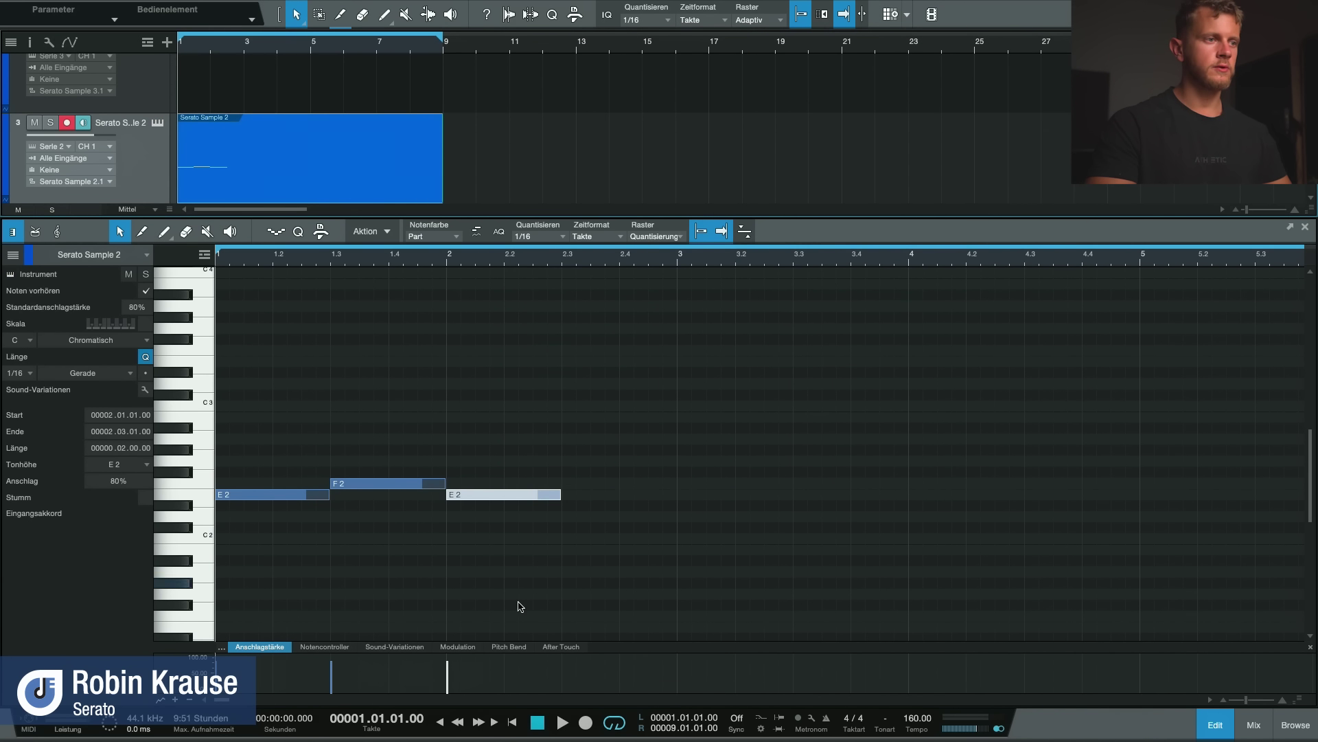
# Step: Raise the note at the start of bar 2 to F#2 and play the part to check it
pyautogui.moveTo(480, 500); pyautogui.dragTo(479, 480)
pyautogui.press('space')
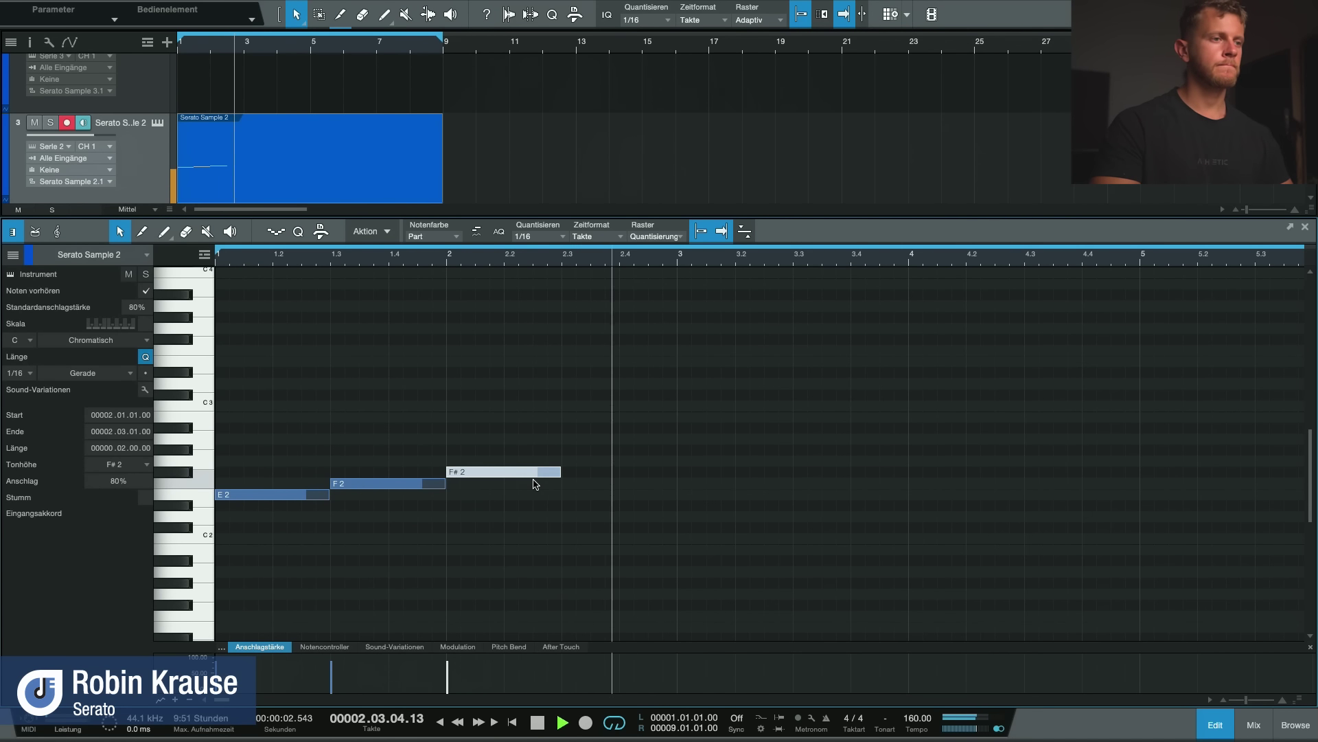
pyautogui.press('space')
pyautogui.press('space')
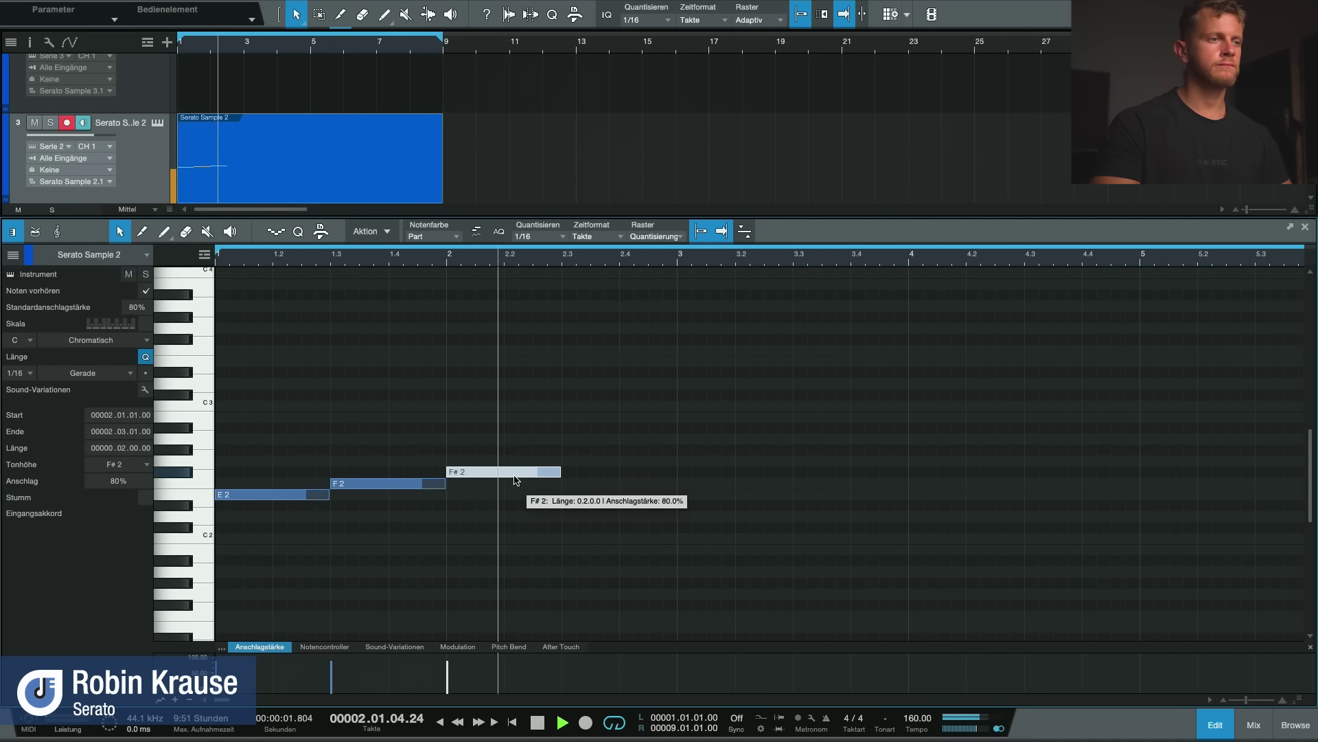
pyautogui.press('space')
pyautogui.press('space')
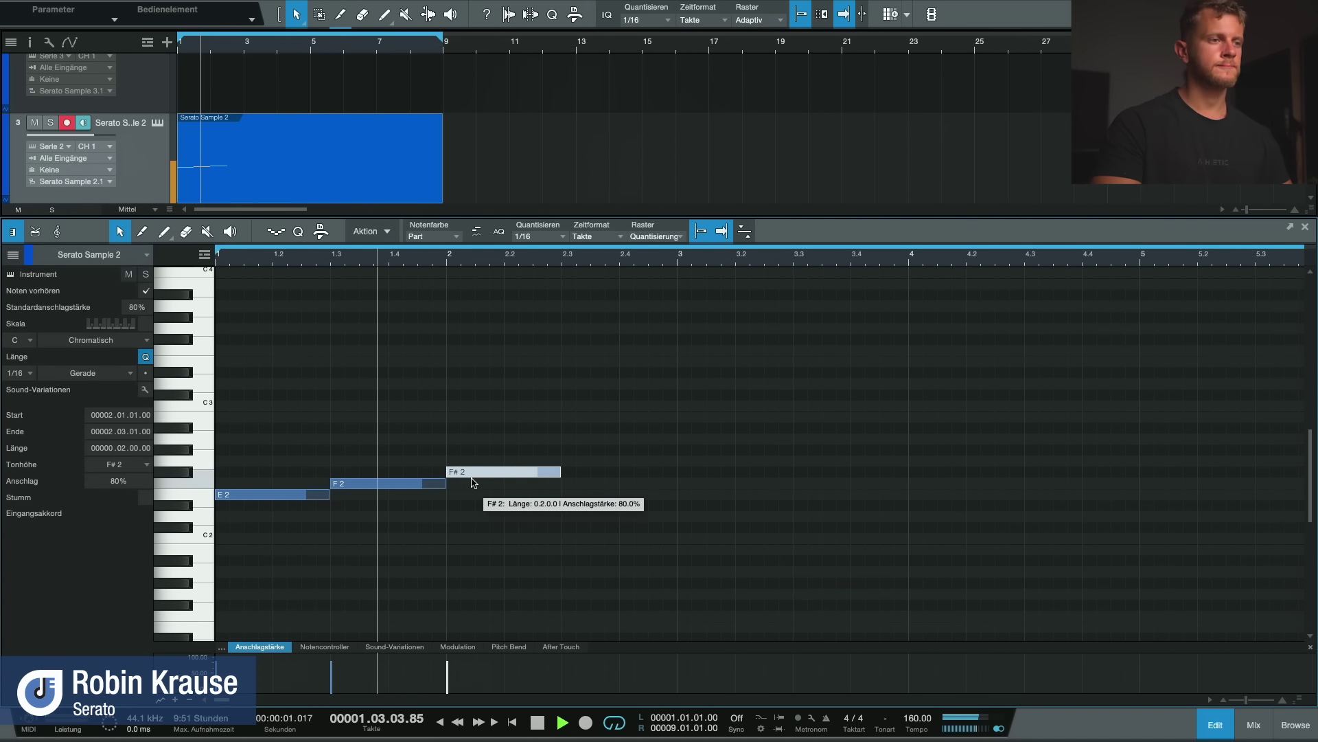
pyautogui.press('space')
# Step: Copy the F2 note to beat 3 of bar 2 and shorten the copy to one beat
pyautogui.moveTo(409, 488); pyautogui.dragTo(632, 489)
pyautogui.press('space')
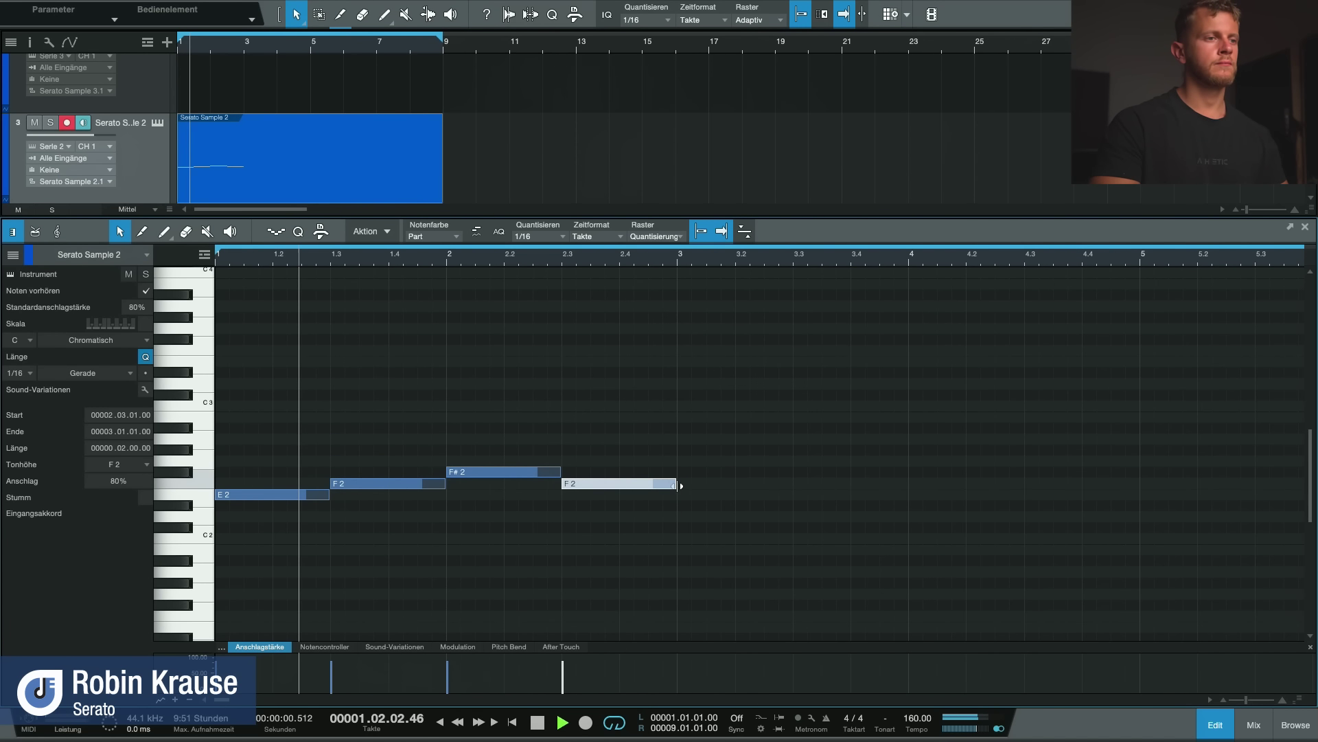
pyautogui.moveTo(672, 486); pyautogui.dragTo(590, 486)
pyautogui.press('space')
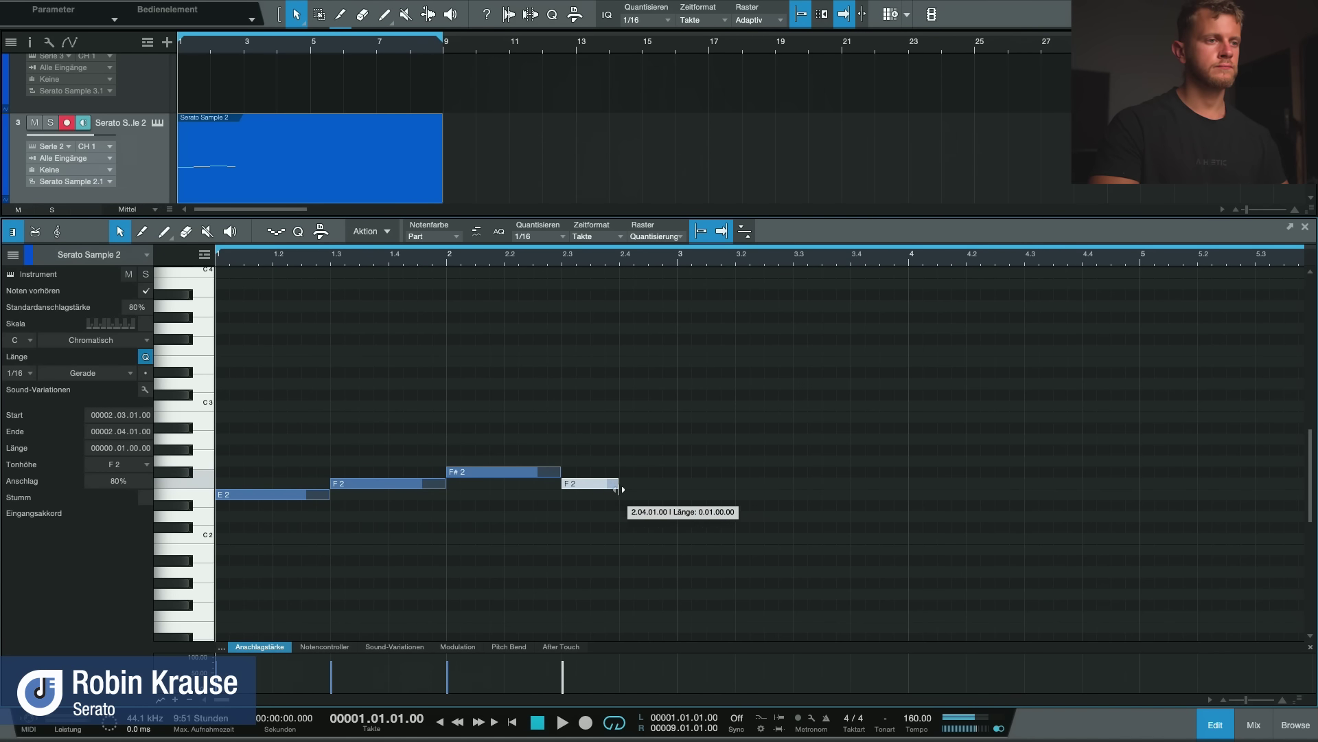
# Step: Add an F#2 note from 2.3.3 to the end of bar 2 and play the pattern
pyautogui.moveTo(380, 487); pyautogui.dragTo(676, 473)
pyautogui.press('space')
pyautogui.press('space')
pyautogui.press('space')
pyautogui.press('space')
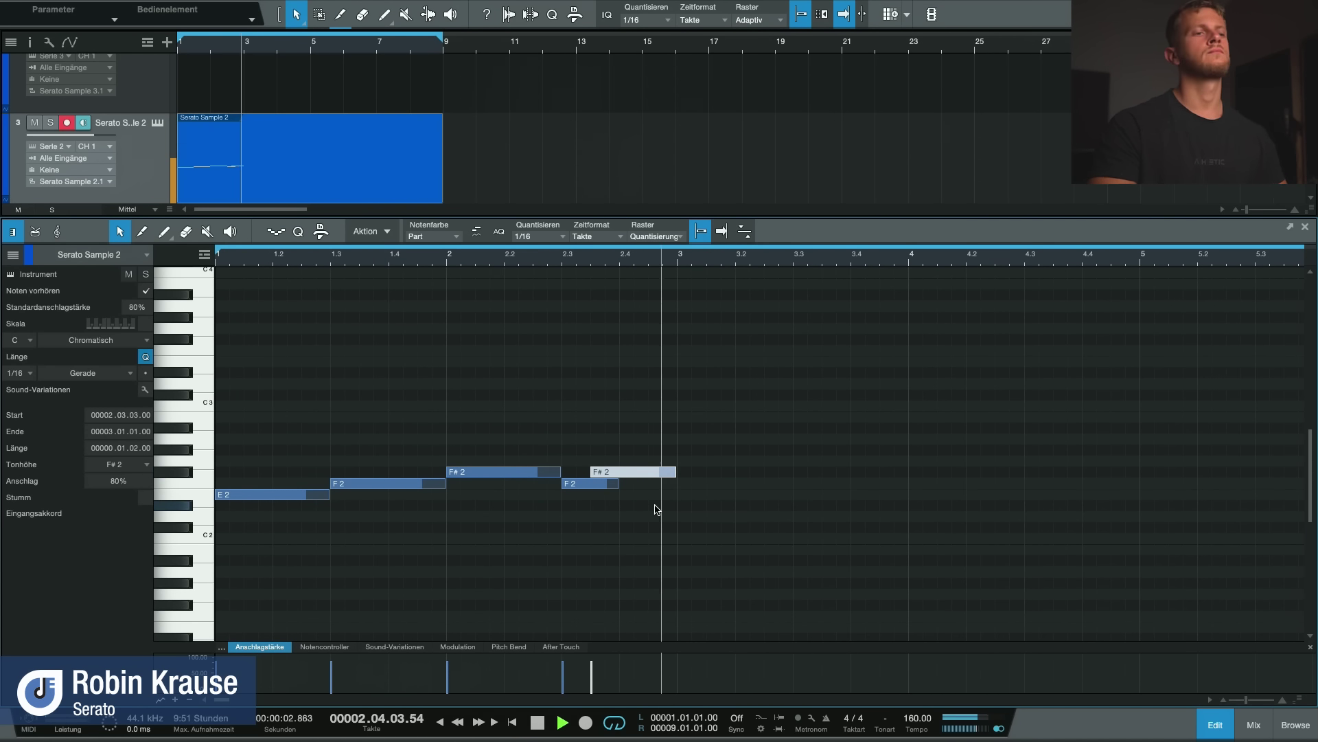
pyautogui.press('space')
pyautogui.press('space')
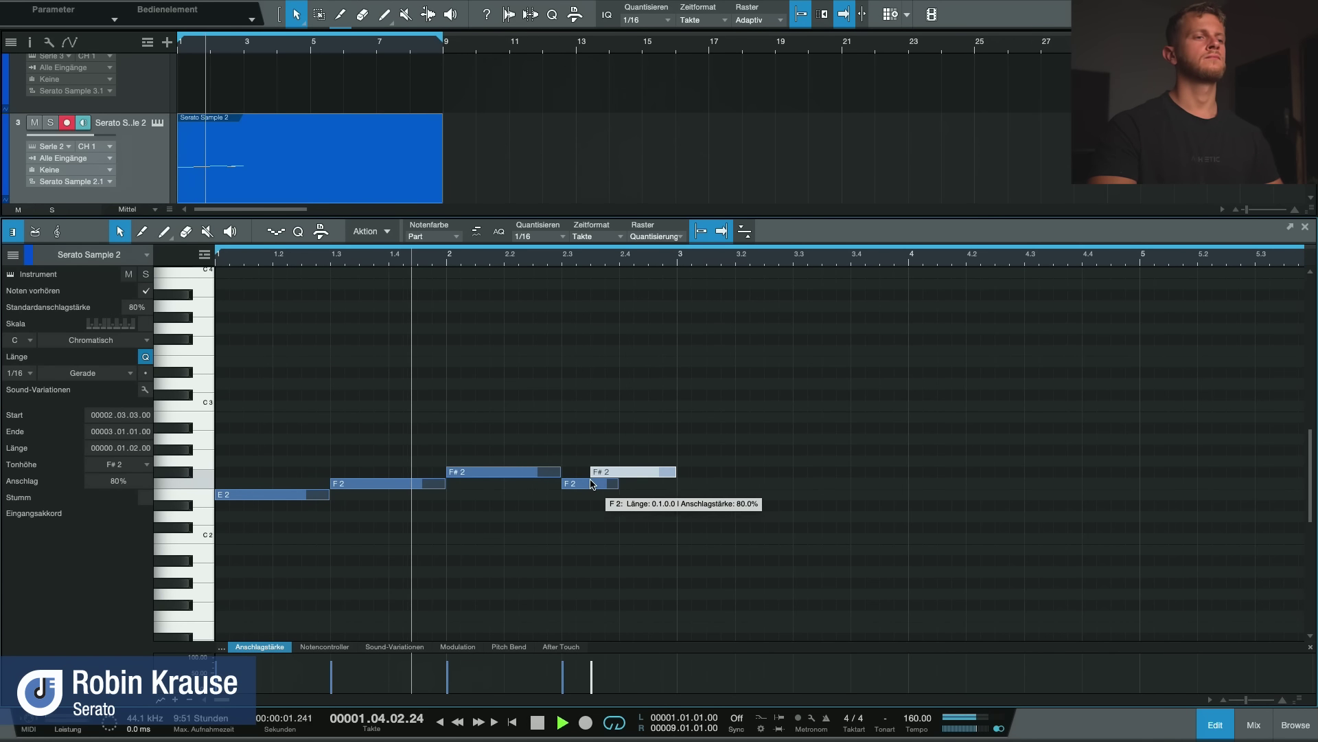
pyautogui.press('space')
# Step: Copy the last F#2 note to the start of bar 3, make it two beats long, and play the part
pyautogui.moveTo(625, 472); pyautogui.dragTo(749, 472)
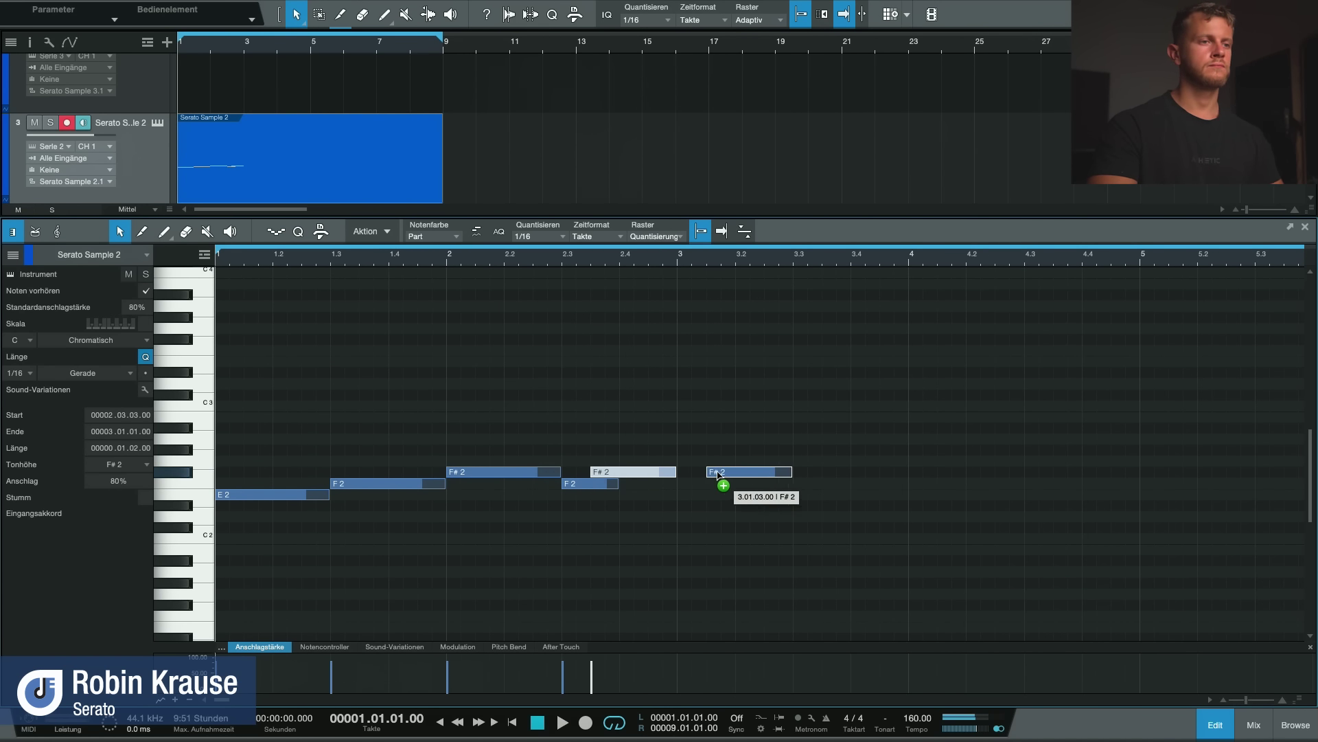
pyautogui.press('space')
pyautogui.moveTo(761, 474); pyautogui.dragTo(792, 474)
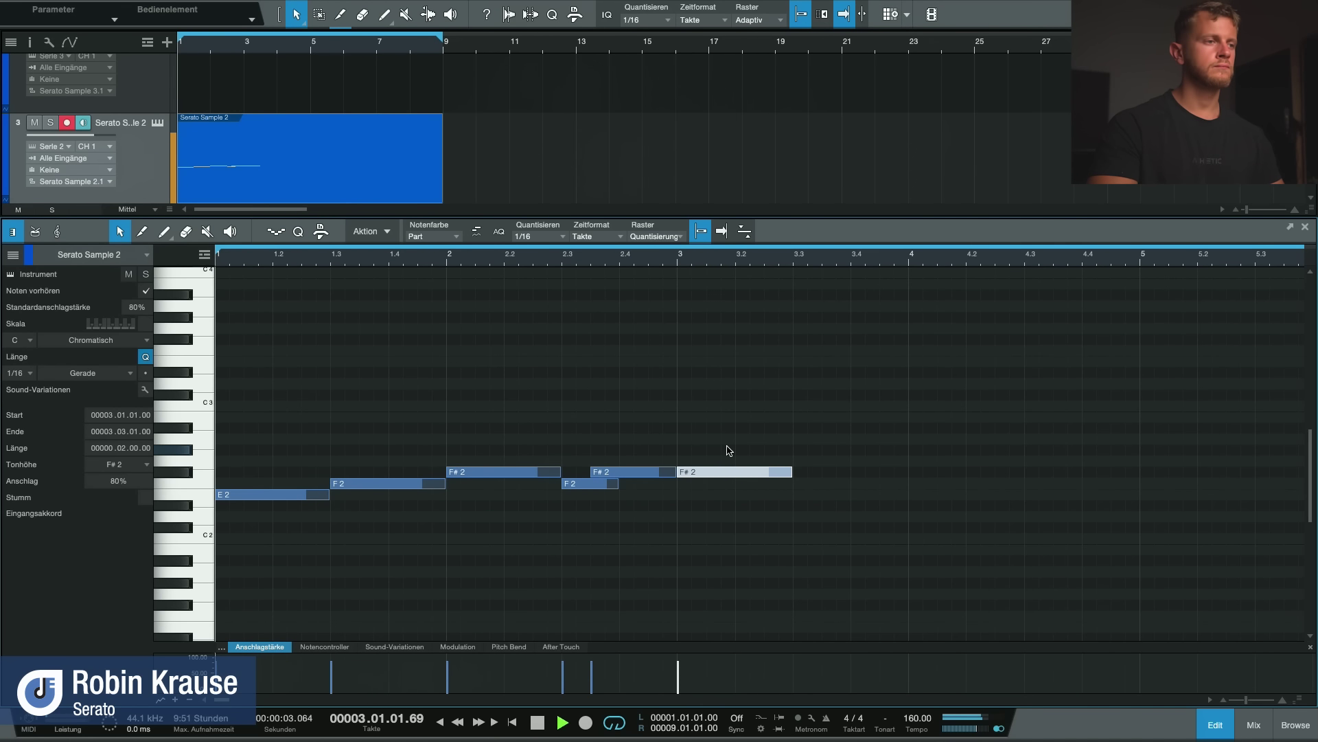
pyautogui.press('space')
pyautogui.press('space')
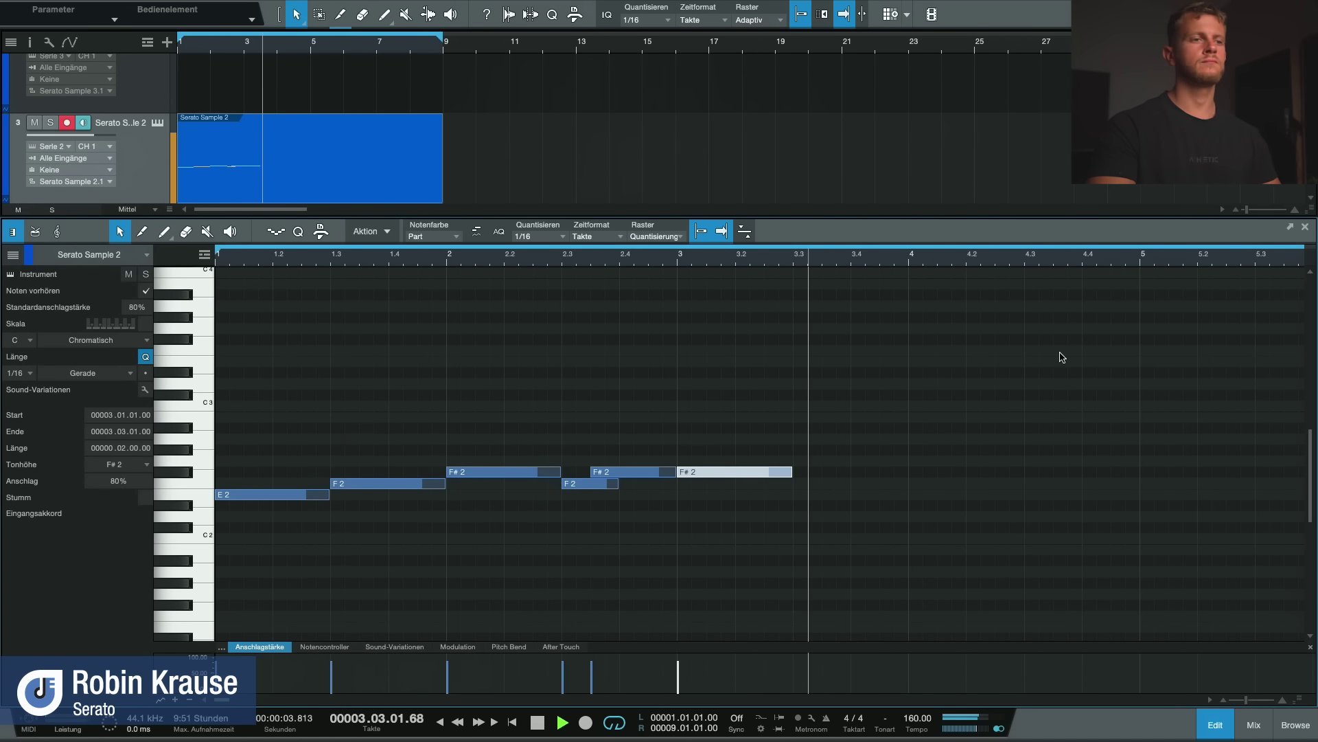
pyautogui.press('space')
pyautogui.moveTo(419, 492); pyautogui.dragTo(881, 484)
pyautogui.press('space')
# Step: Close the note editor, shorten the Serato Sample 2 part to end at bar 3, and play it
pyautogui.press('F2')
pyautogui.moveTo(443, 275); pyautogui.dragTo(244, 282)
pyautogui.press('space')
pyautogui.press('space')
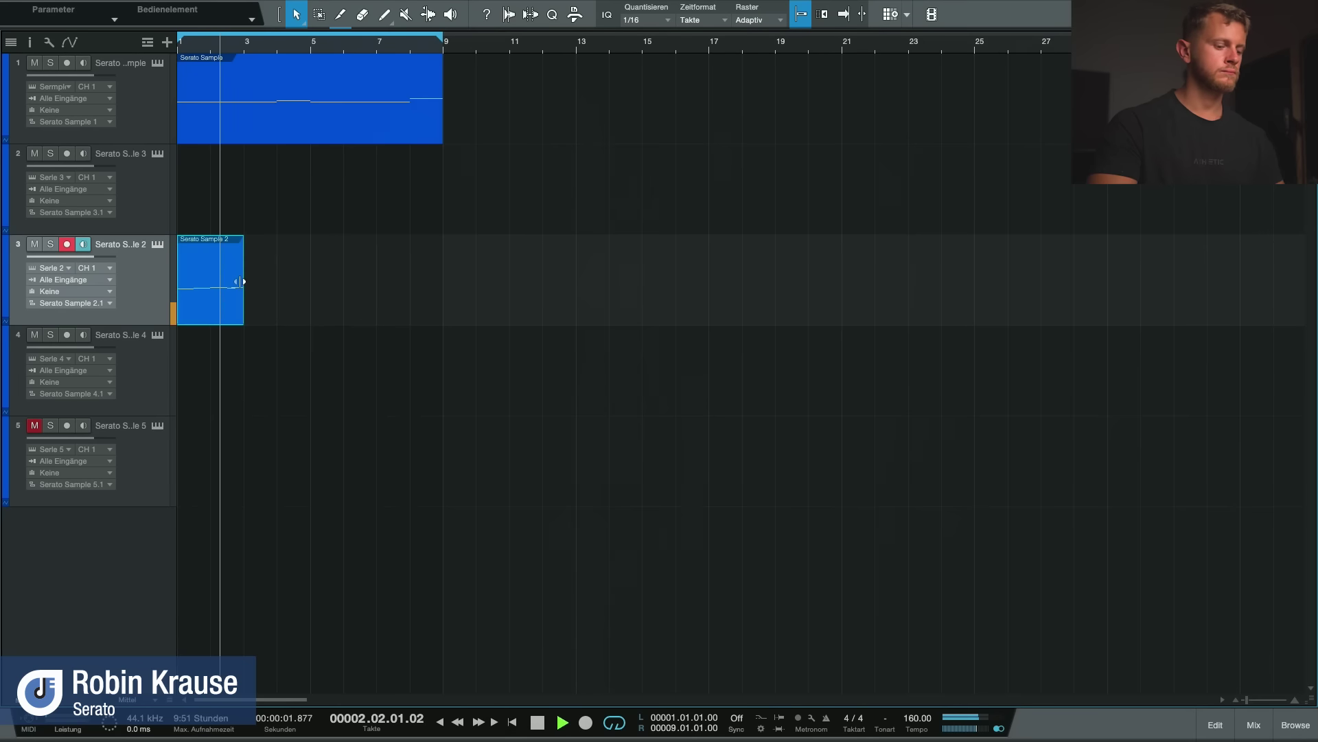
pyautogui.press('space')
# Step: Duplicate the two-bar Serato Sample 2 part three times to fill up to bar 9 and play the arrangement
pyautogui.press('f')
pyautogui.press('d')
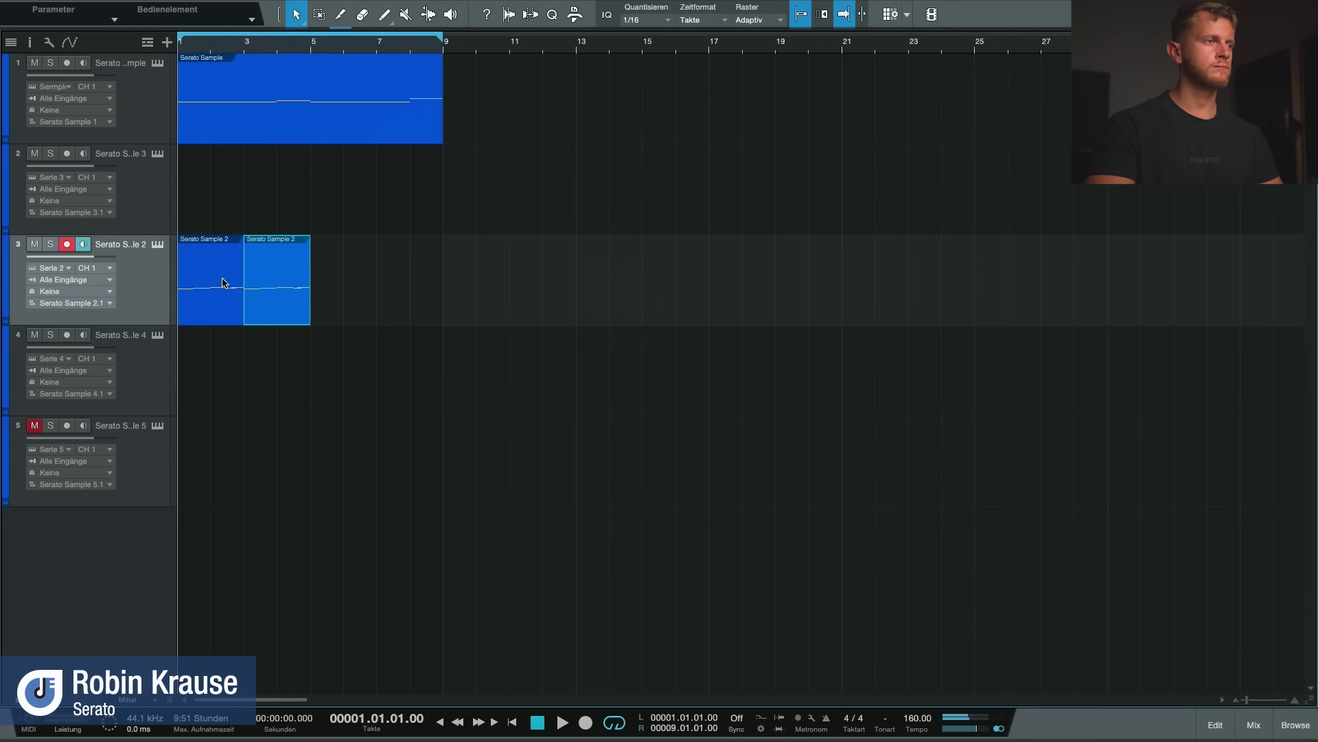
pyautogui.press('d')
pyautogui.press('d')
pyautogui.press('space')
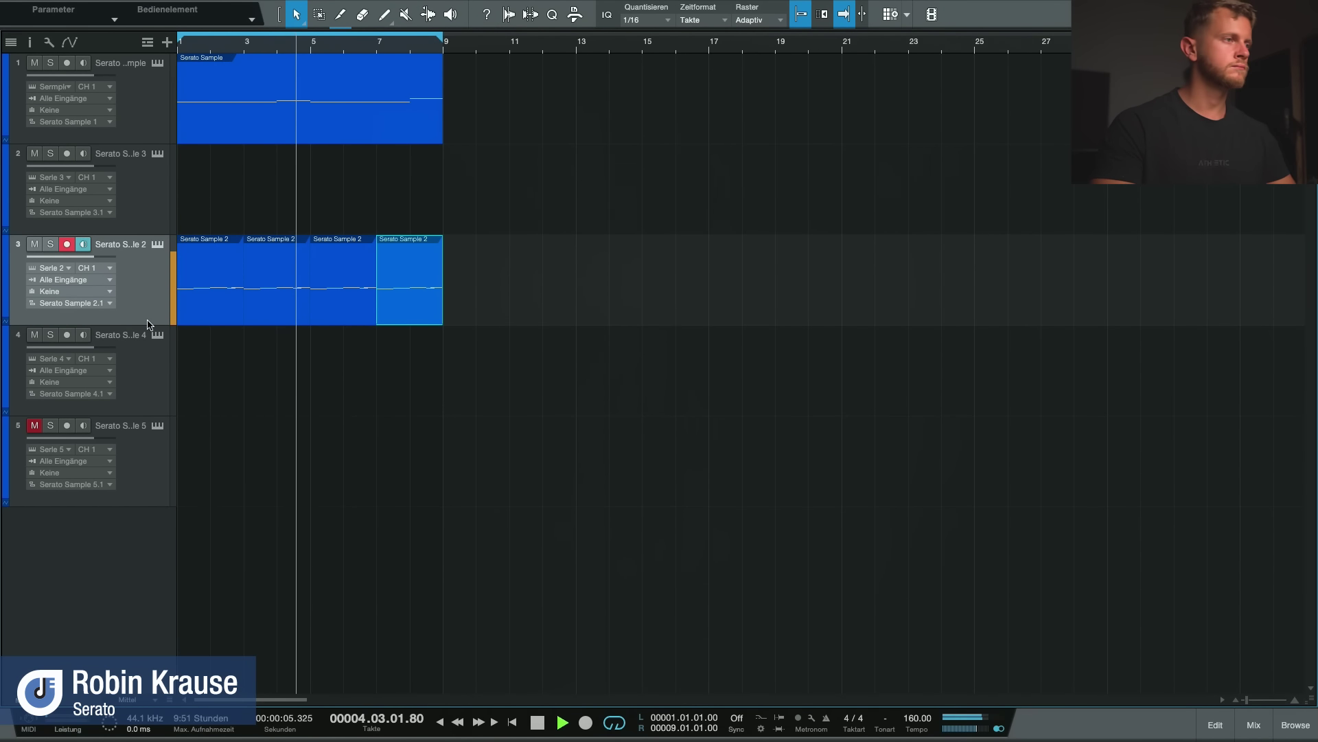
pyautogui.press('space')
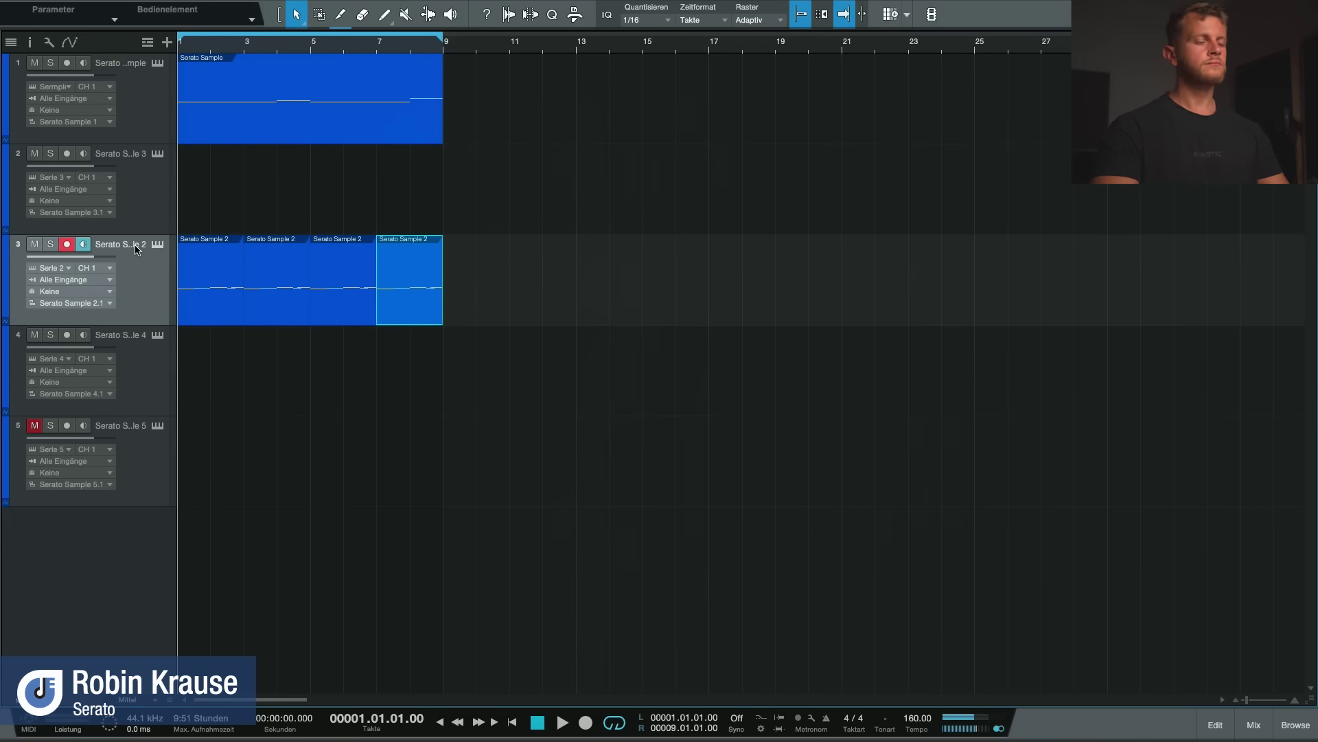
# Step: Open the Serato Sample 4 instrument and audition the Phat-Arp sample from its start
pyautogui.click(152, 359)
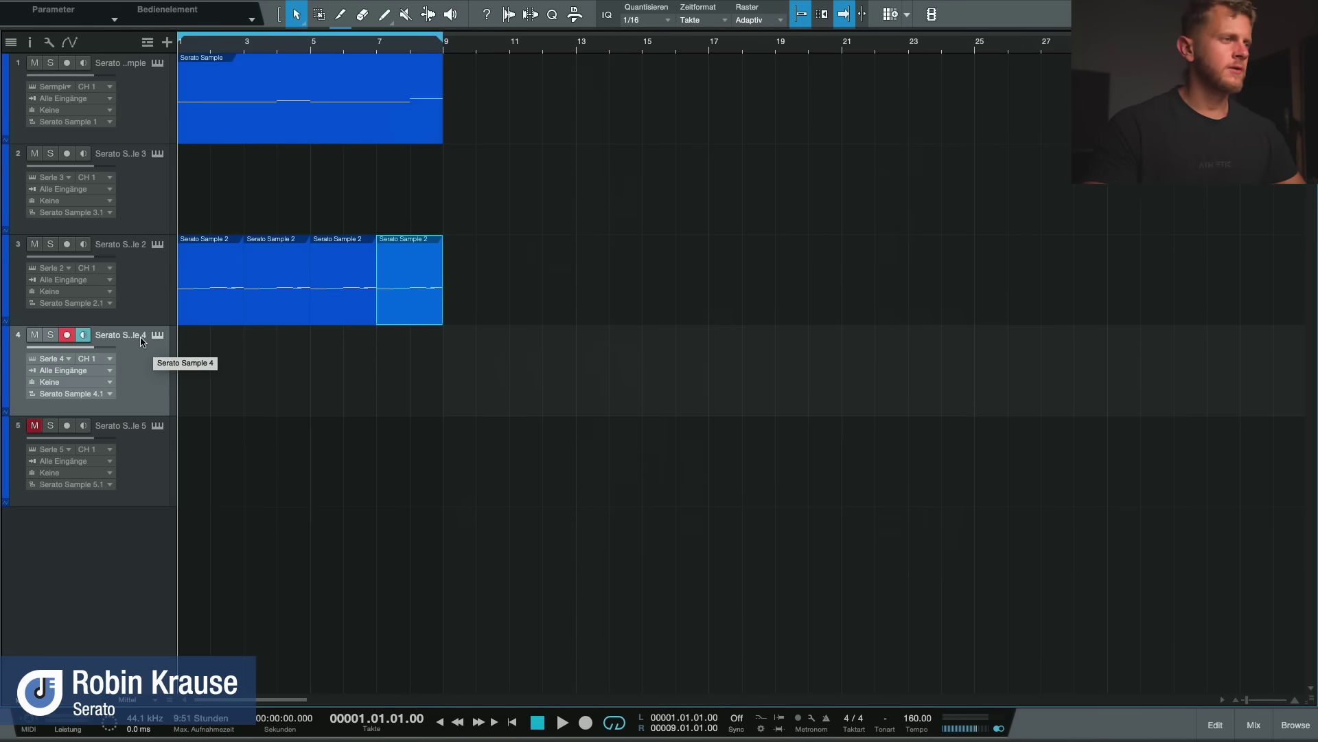
pyautogui.click(158, 336)
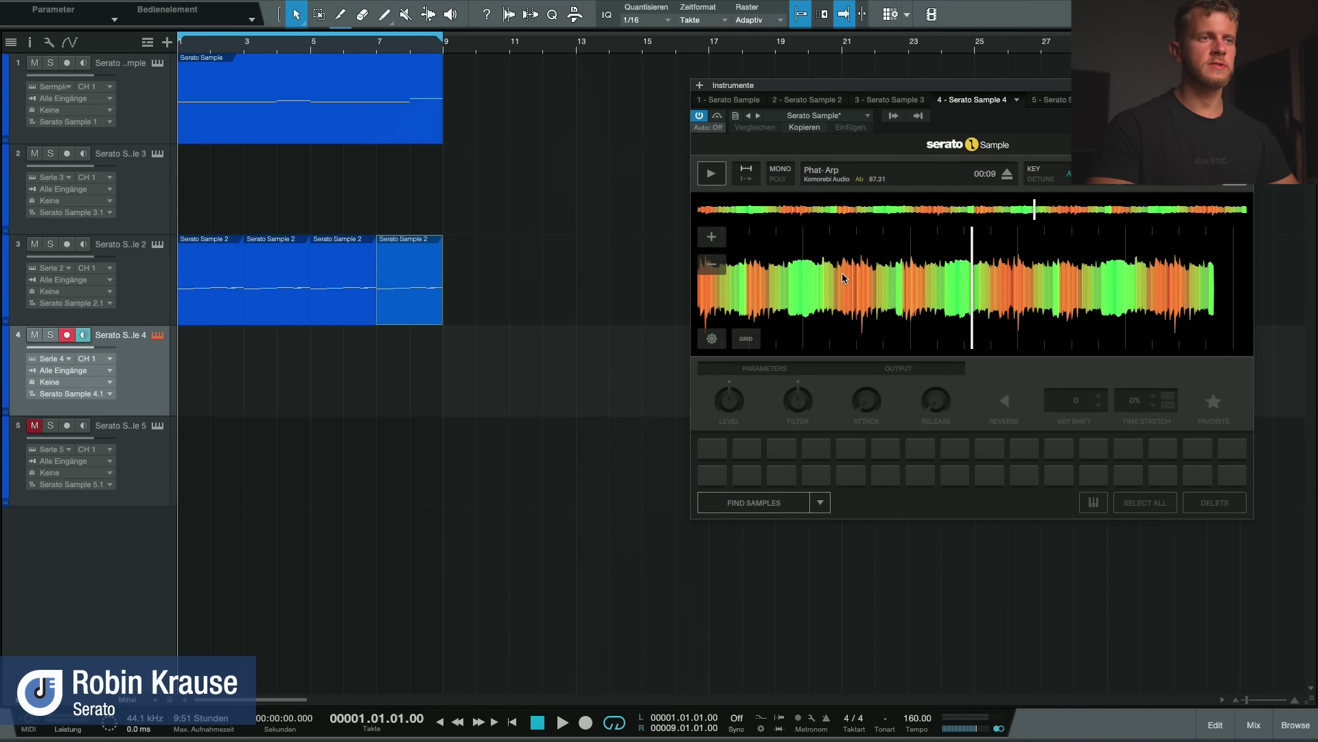
pyautogui.moveTo(883, 91); pyautogui.dragTo(836, 92)
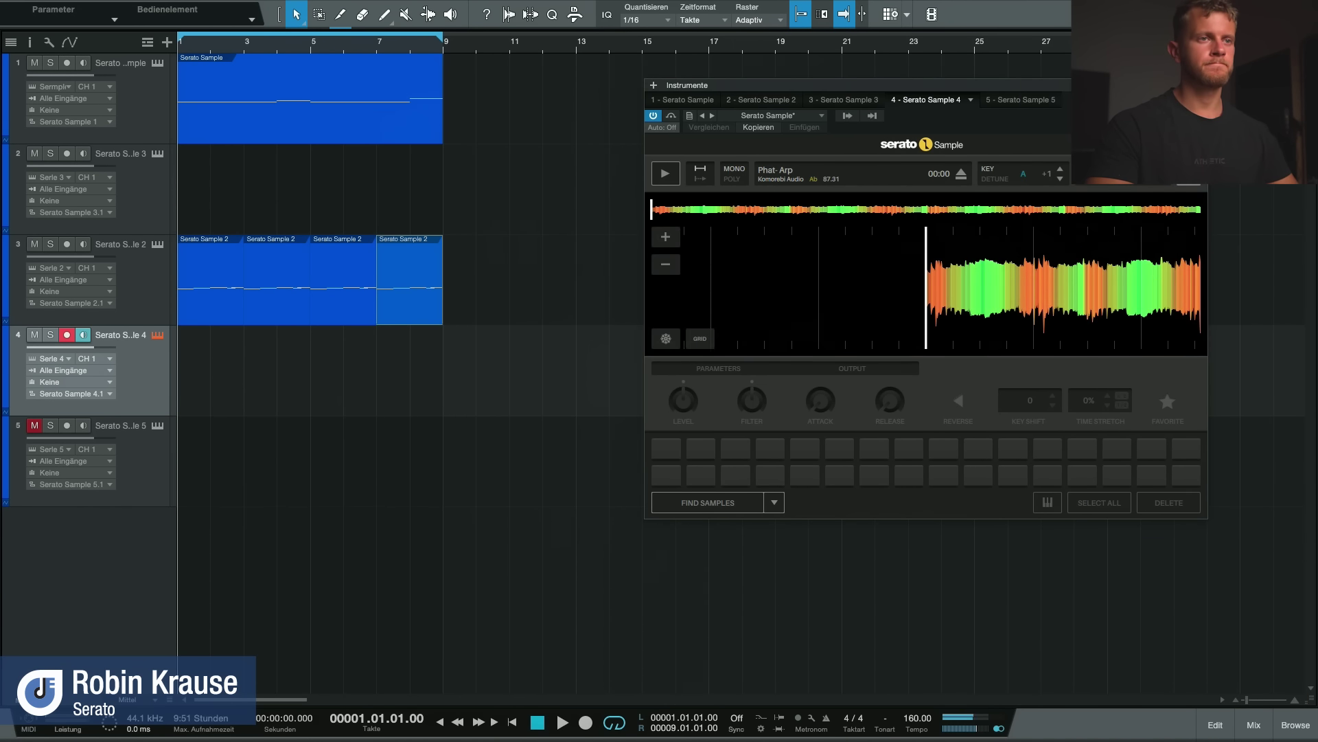
pyautogui.click(665, 174)
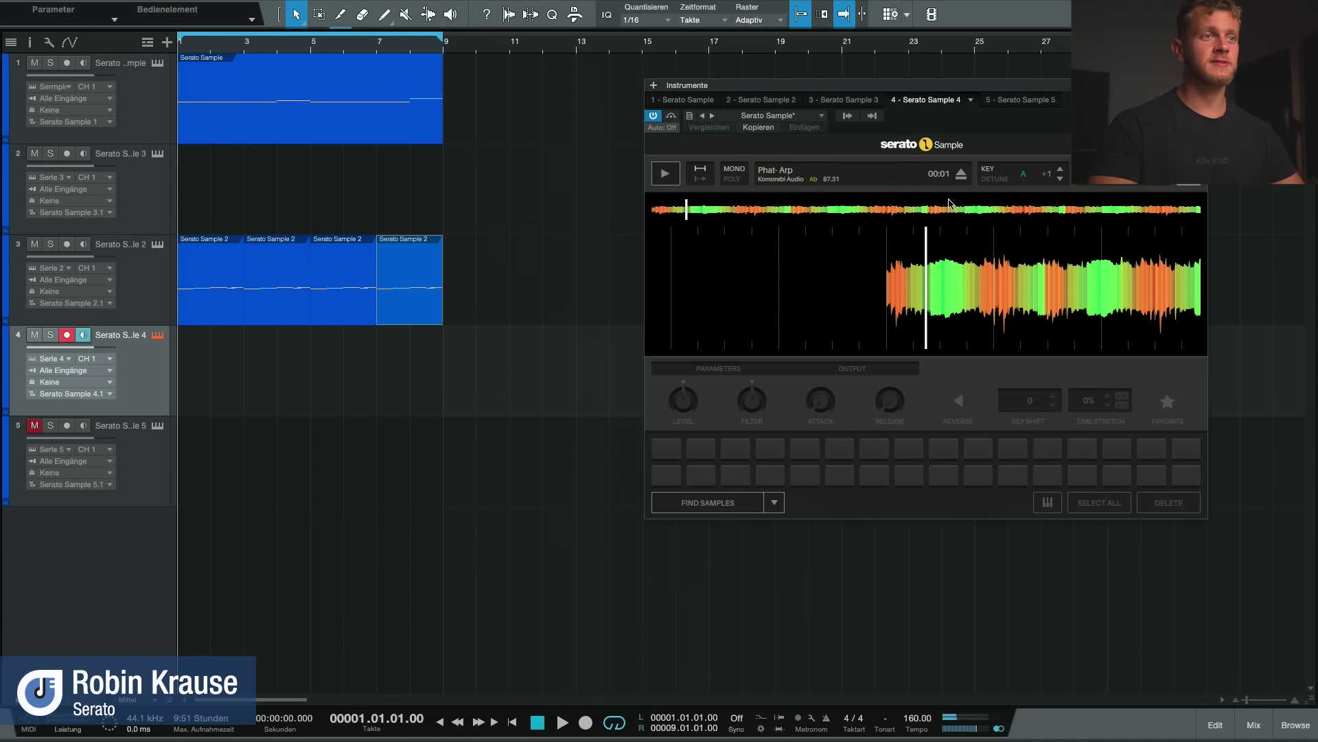
# Step: Show the mixer, assign the start of Phat-Arp to the first pad, and audition the sample
pyautogui.press('F3')
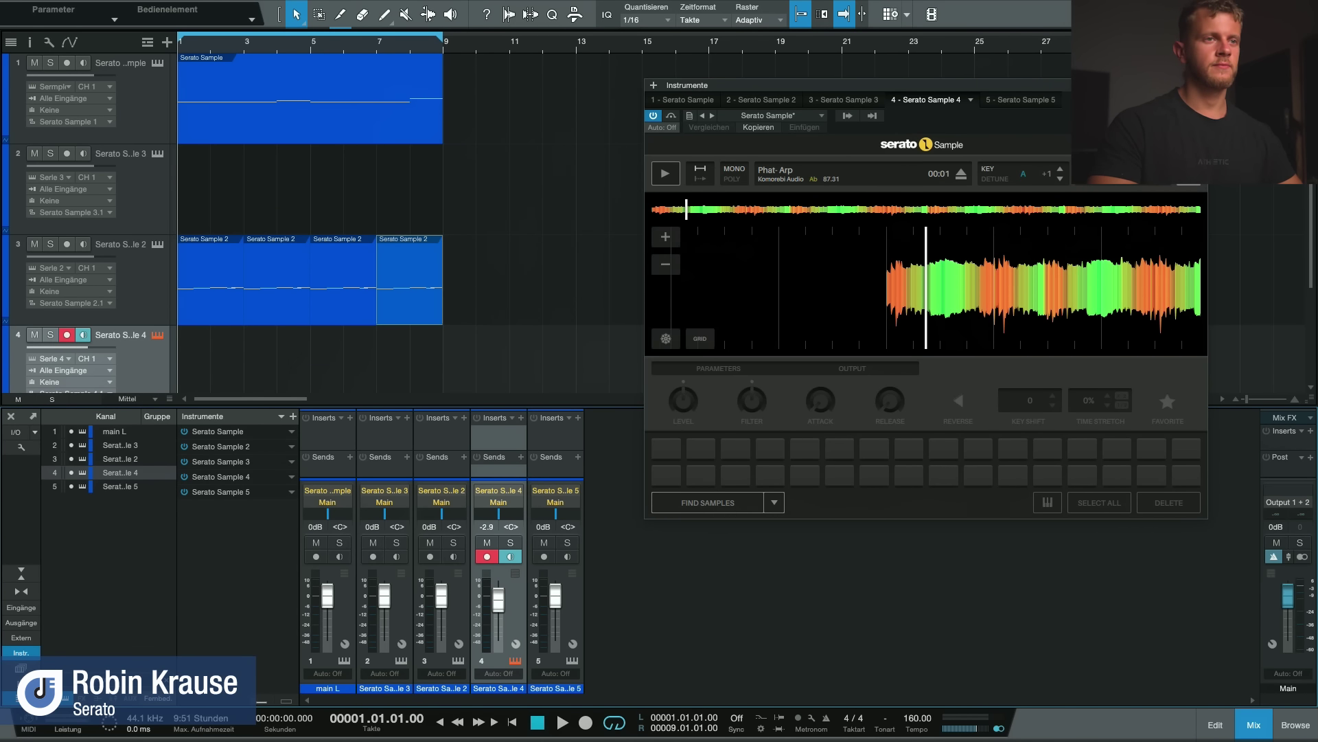
pyautogui.click(668, 448)
pyautogui.click(664, 179)
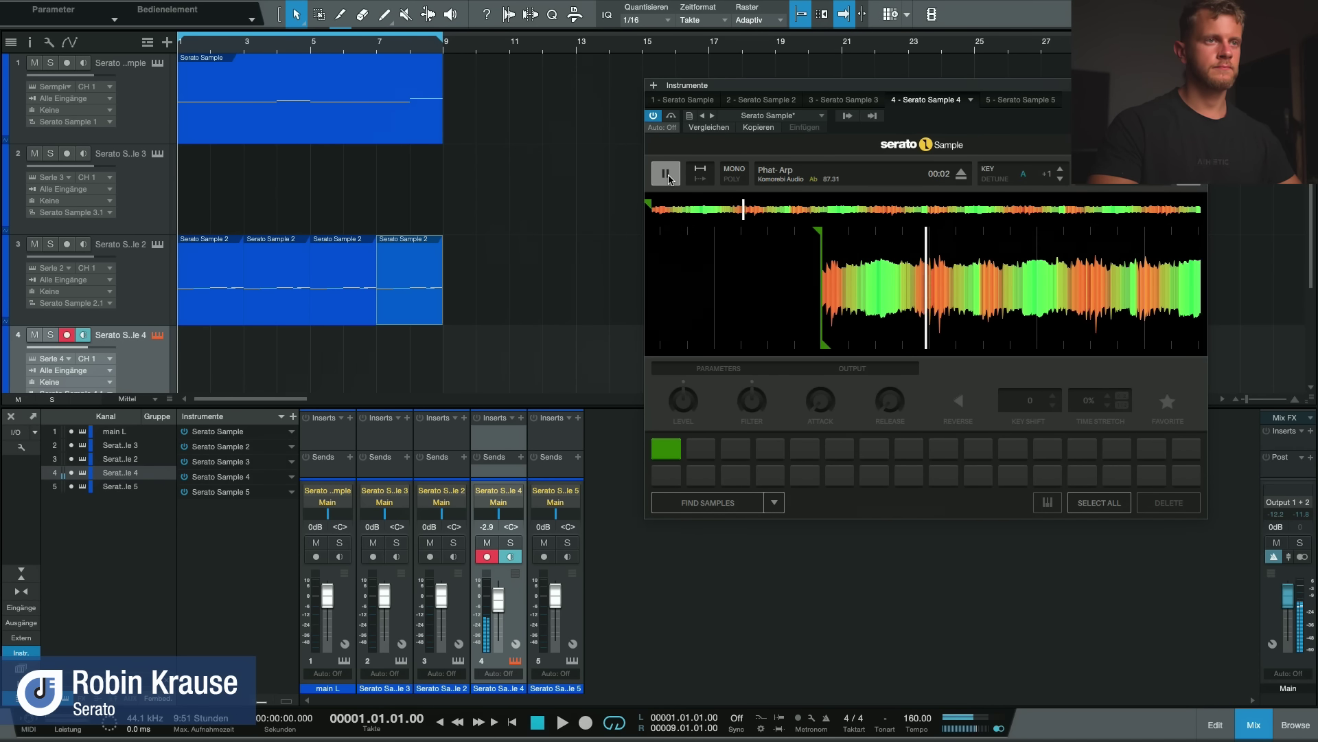
pyautogui.click(672, 177)
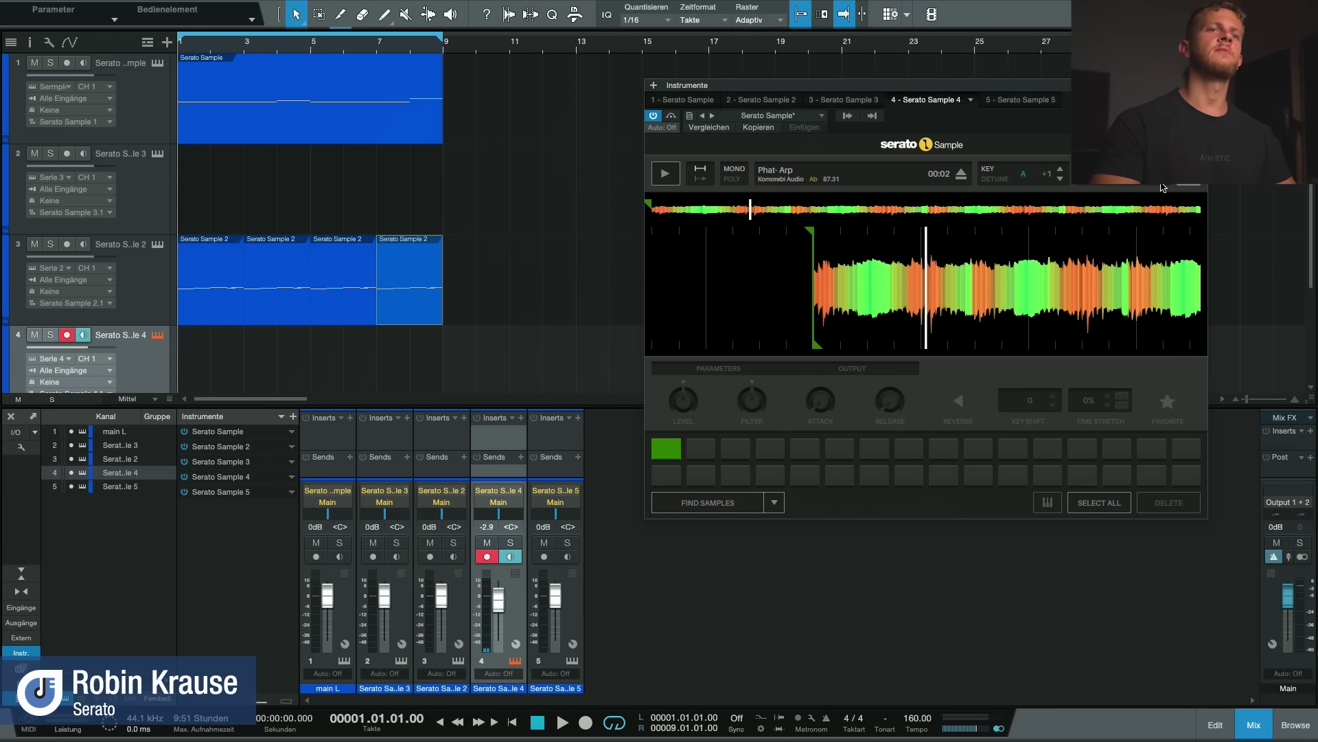
# Step: Preview Phat-Arp alongside the arrangement and close the Serato Sample 4 instrument window
pyautogui.click(700, 173)
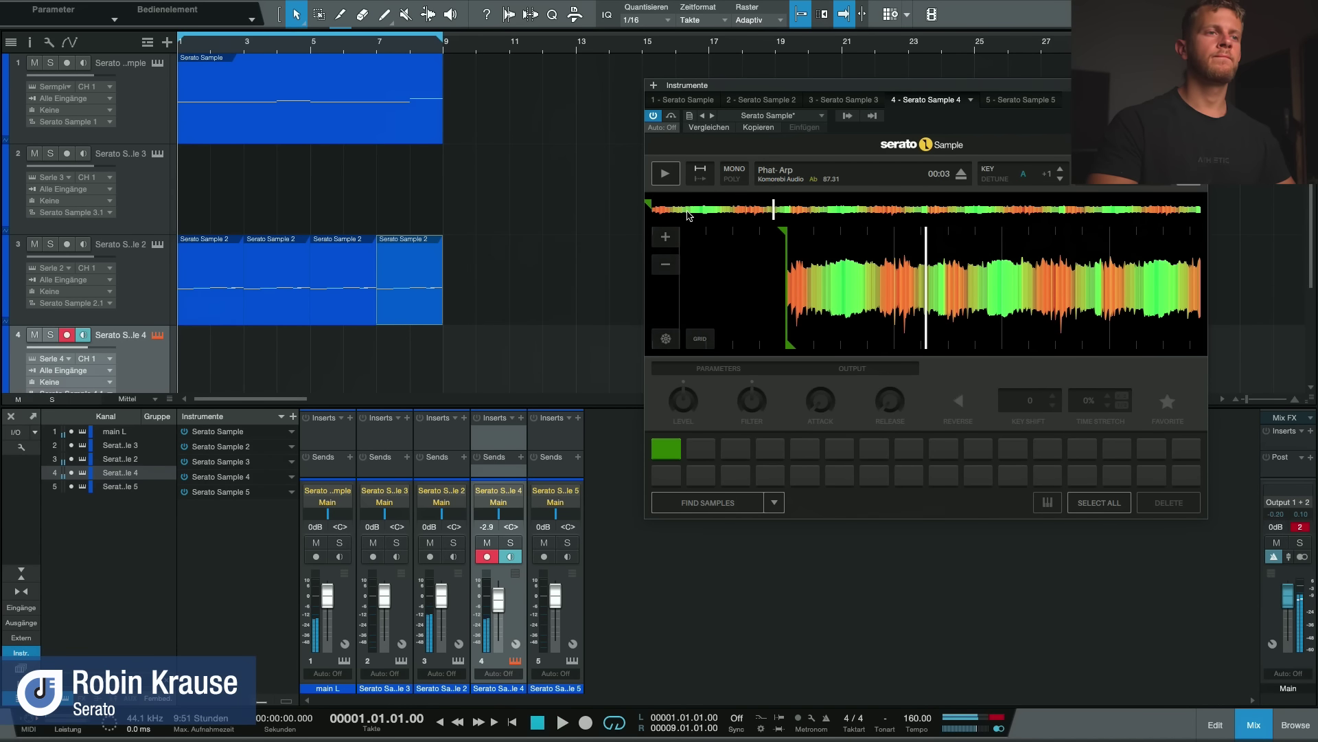
pyautogui.press('space')
pyautogui.click(665, 174)
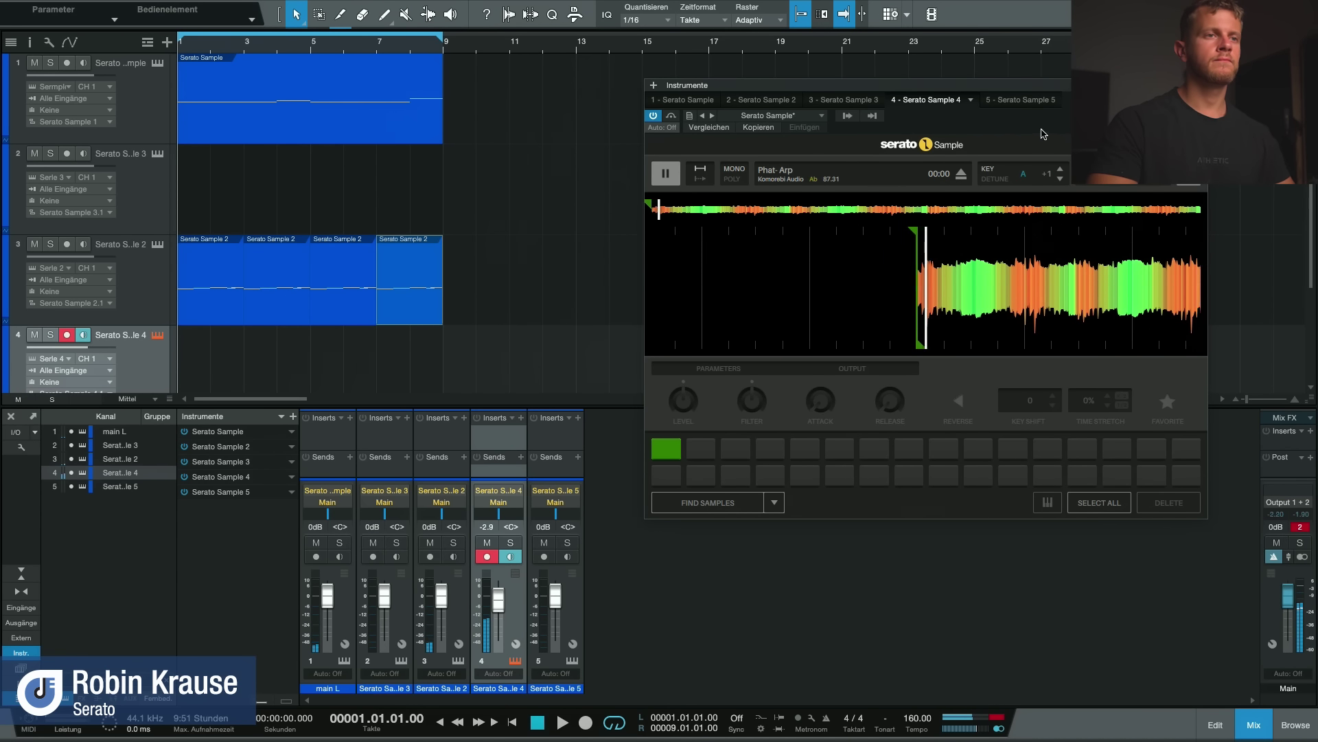
pyautogui.click(667, 176)
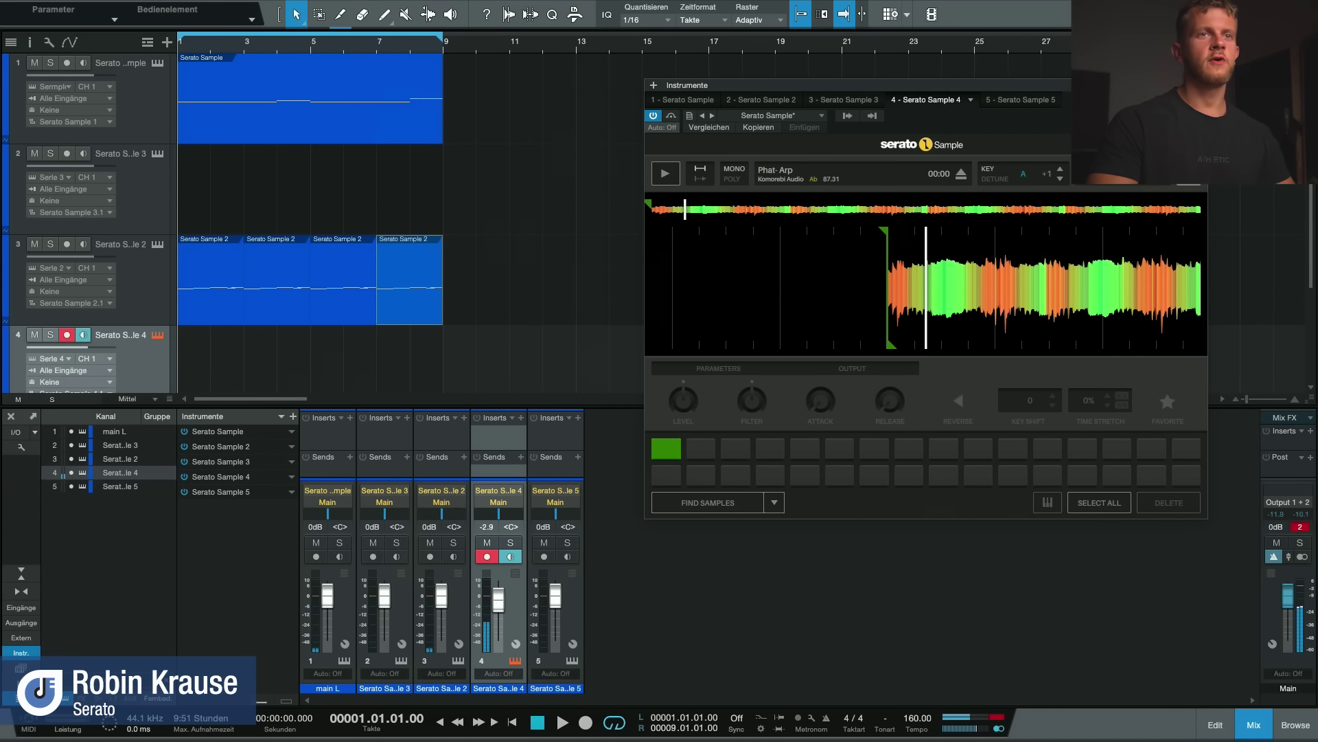
pyautogui.hotkey('ctrl', 'w')
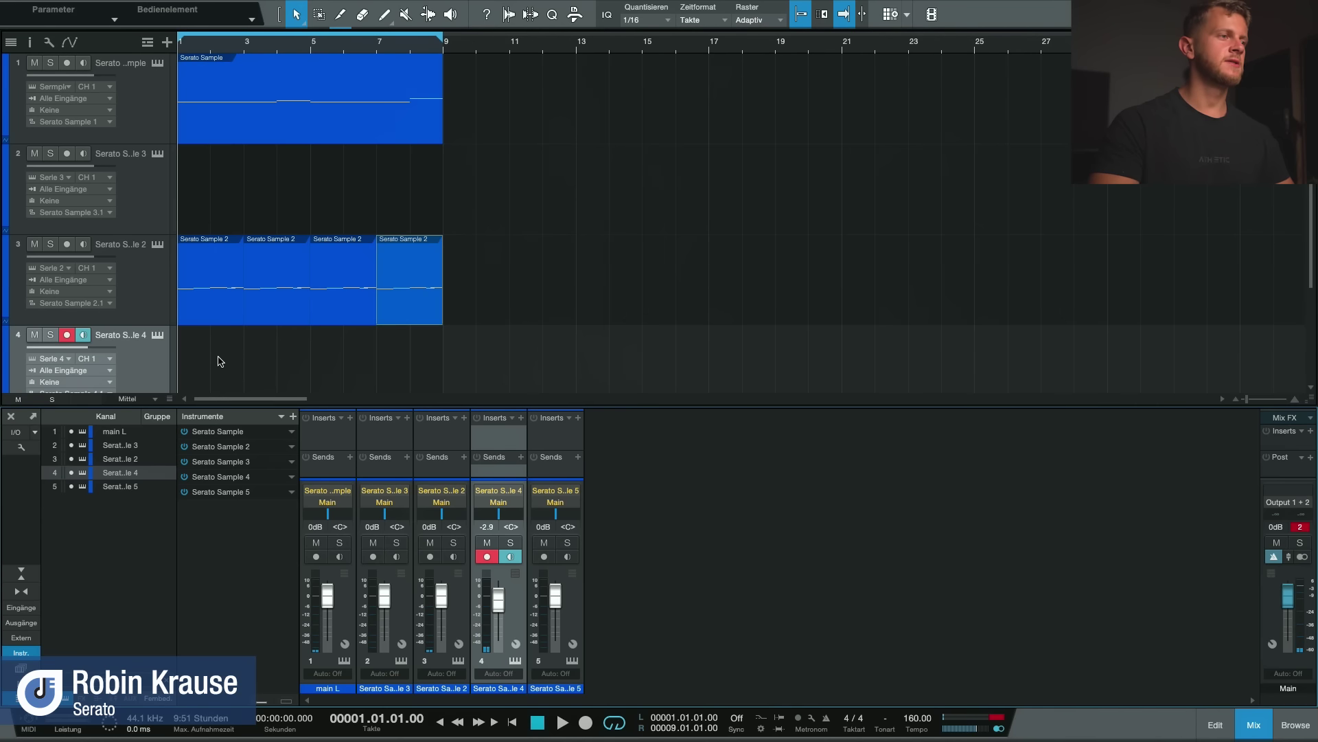
# Step: Draw an eight-bar part on the Serato Sample 4 track from bar 1 to bar 9 and open it for note editing
pyautogui.scroll(-2, 220, 361)
pyautogui.click(382, 14)
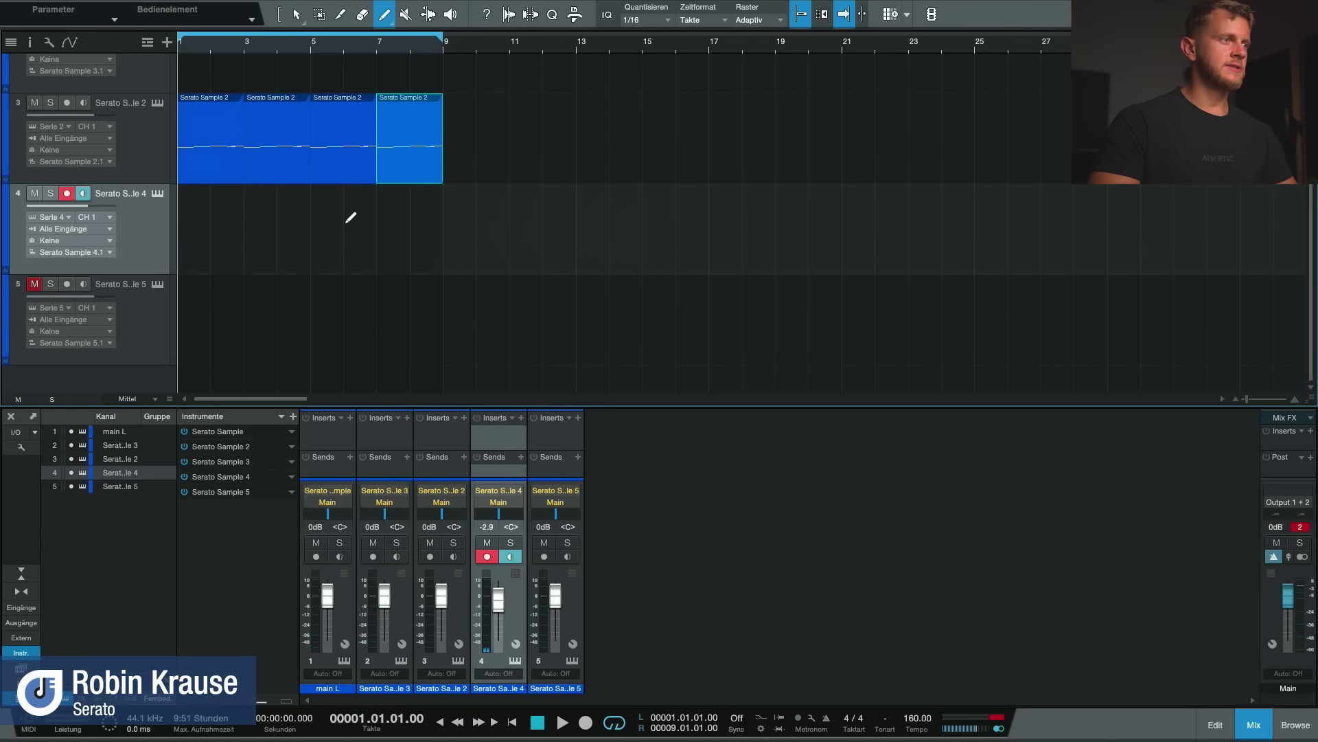
pyautogui.moveTo(188, 202); pyautogui.dragTo(448, 217)
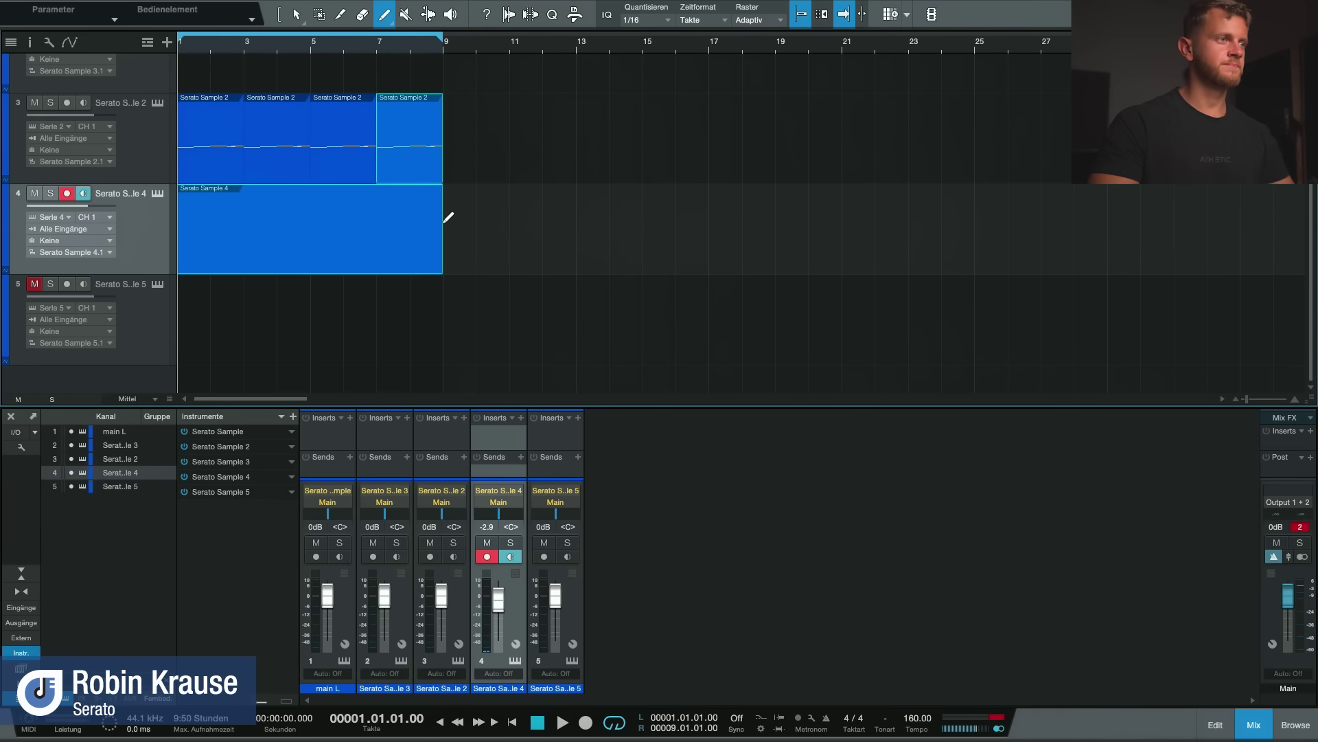
pyautogui.click(255, 233)
pyautogui.doubleClick(288, 258)
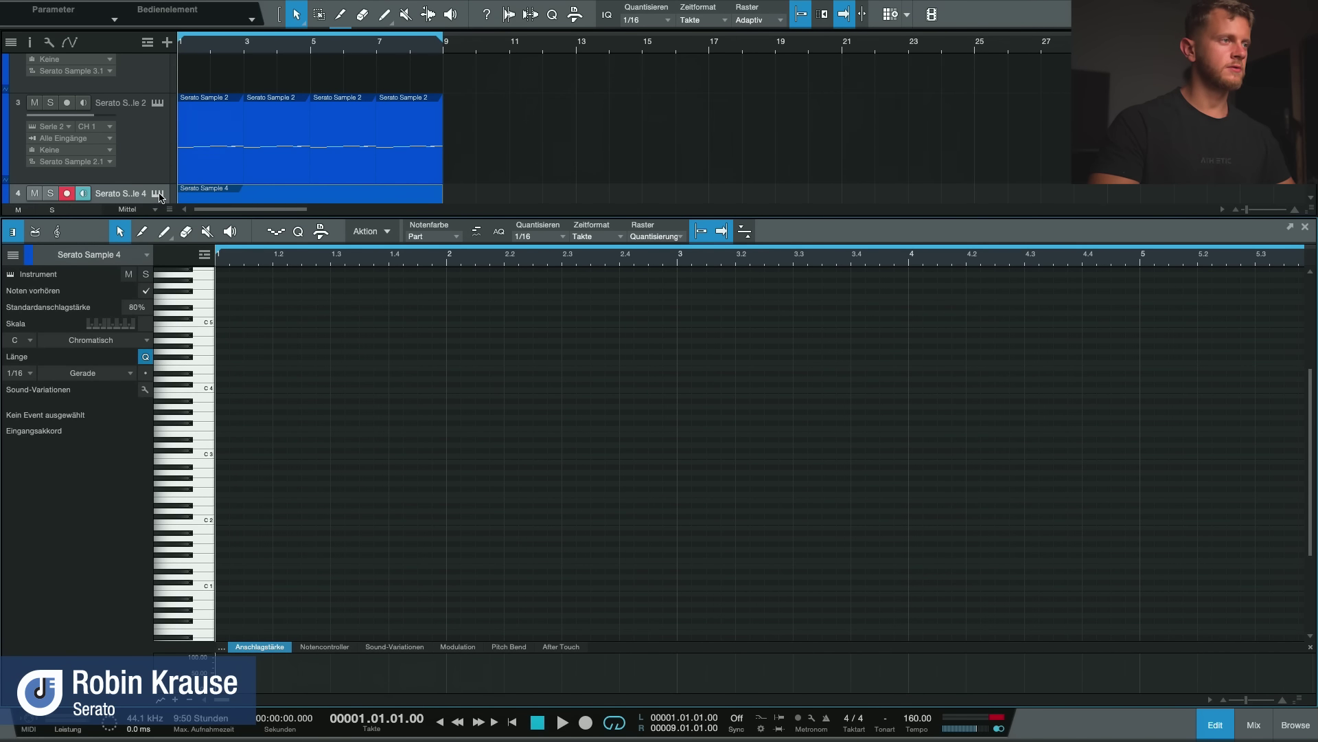
# Step: Check which note triggers the Phat-Arp pad, draw a three-bar E2 note from bar 1, and play it back
pyautogui.press('F11')
pyautogui.click(666, 450)
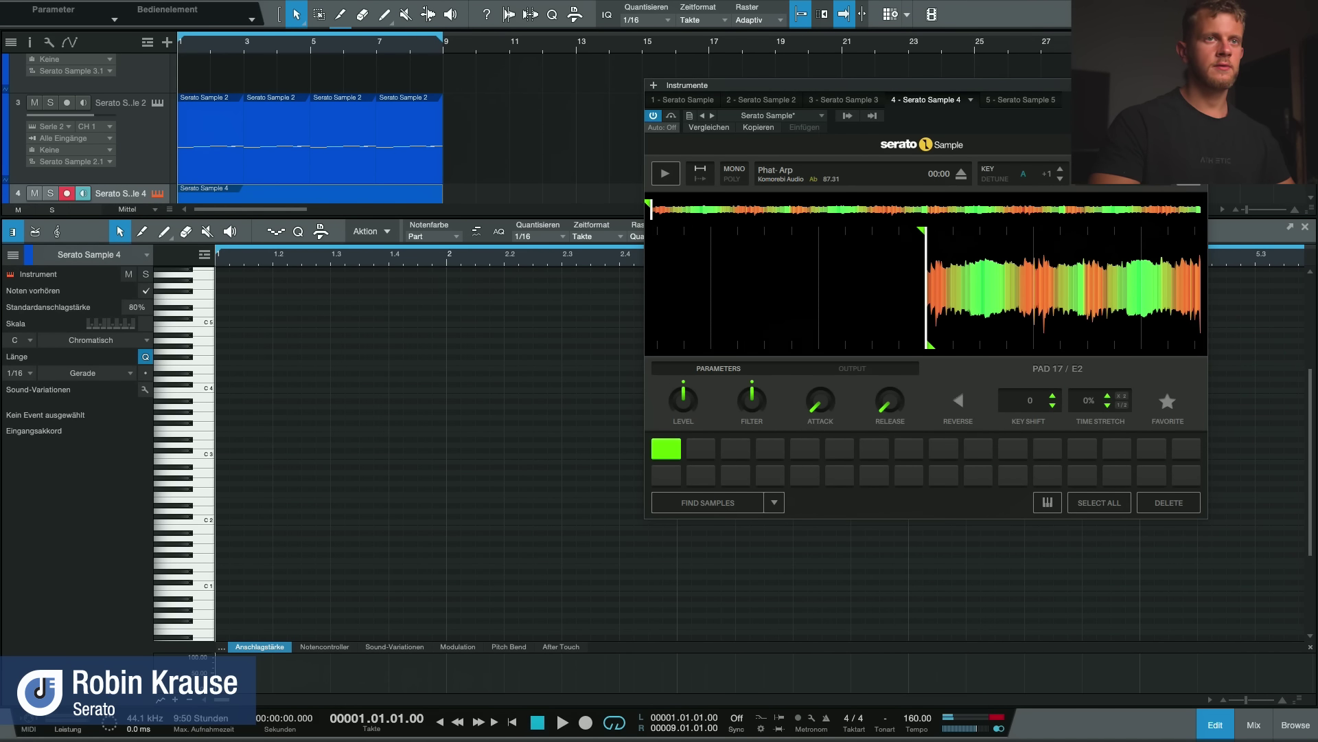
pyautogui.press('F11')
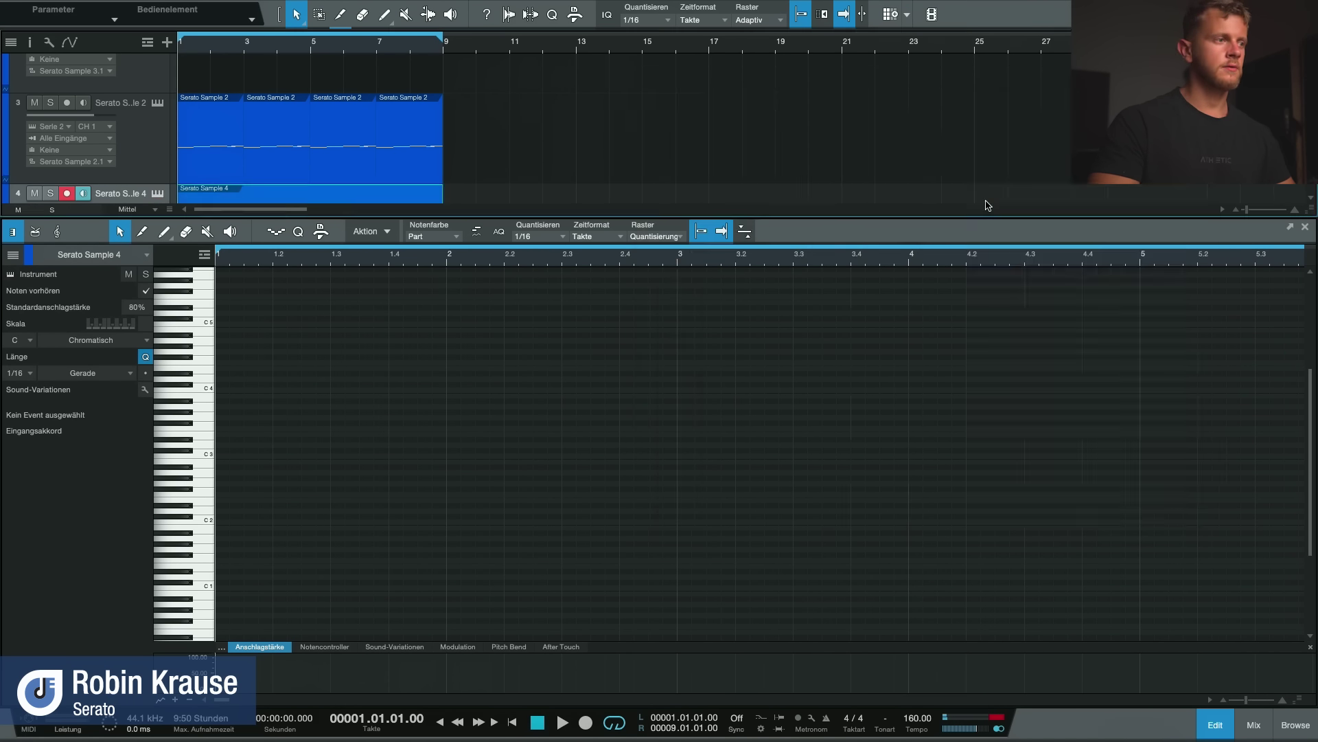
pyautogui.click(231, 495)
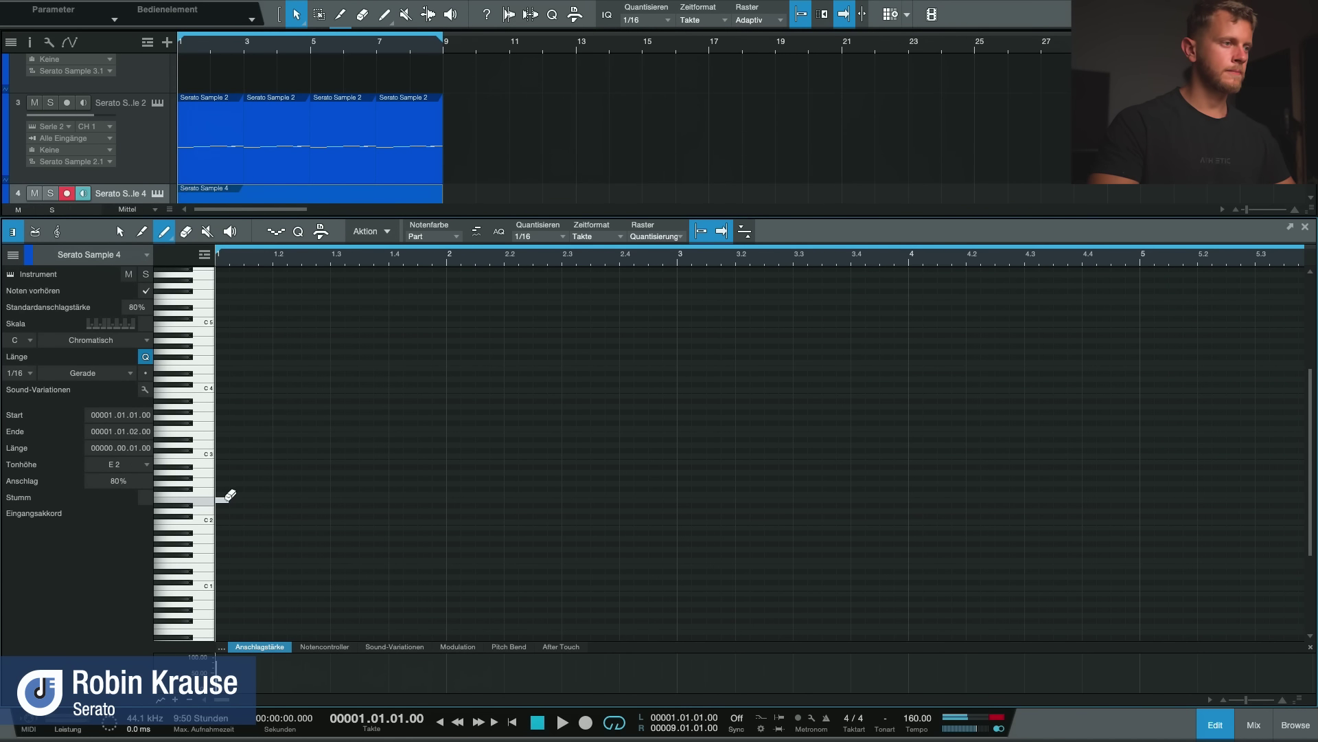
pyautogui.moveTo(228, 503); pyautogui.dragTo(634, 499)
pyautogui.press('space')
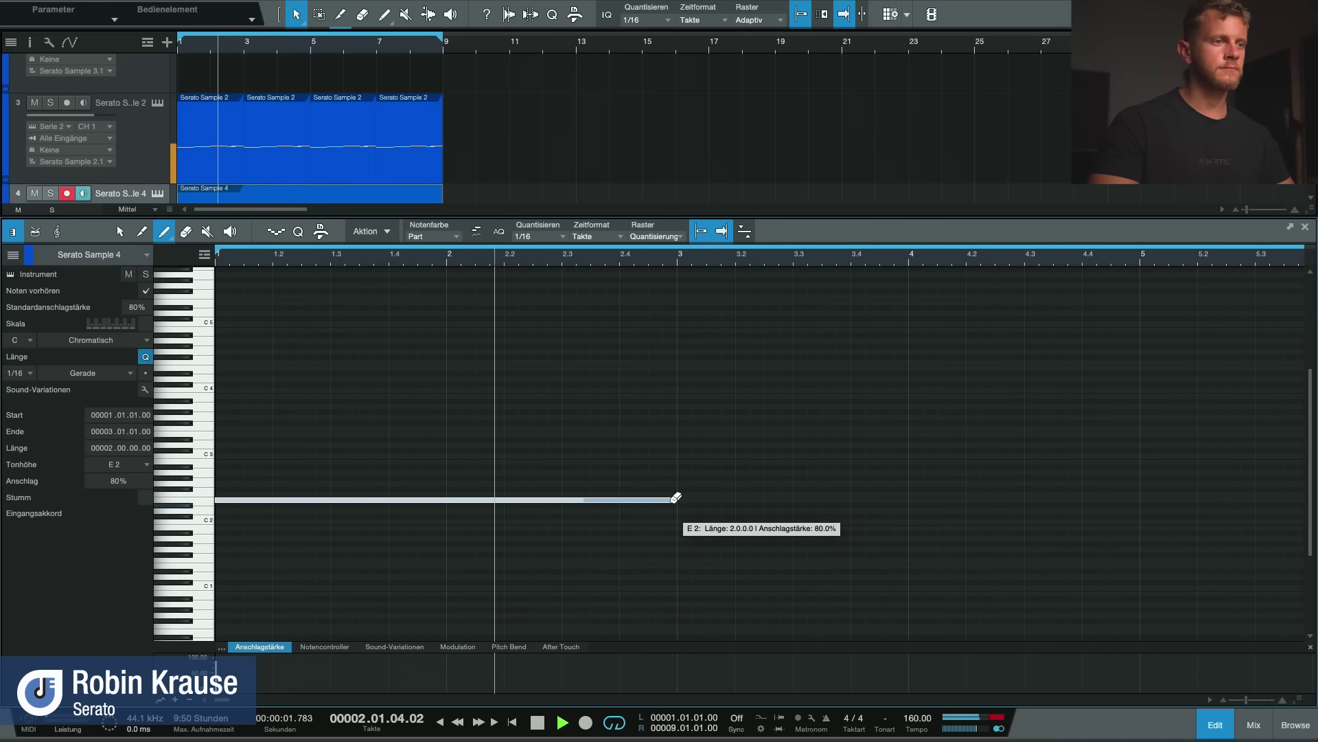
pyautogui.press('space')
pyautogui.moveTo(675, 497); pyautogui.dragTo(904, 496)
pyautogui.press('space')
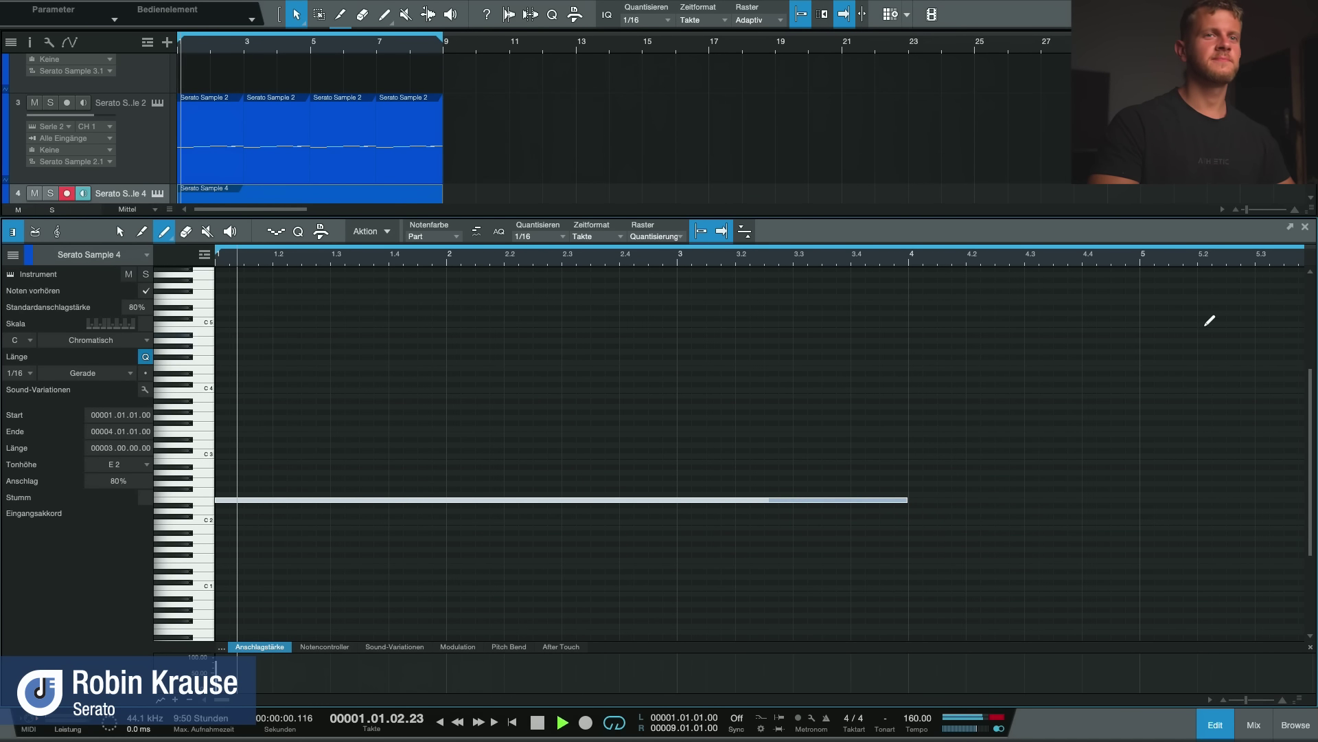
# Step: Extend the E2 note in the Serato Sample 4 part through the end of bar 8 and start playback
pyautogui.click(1305, 226)
pyautogui.doubleClick(366, 397)
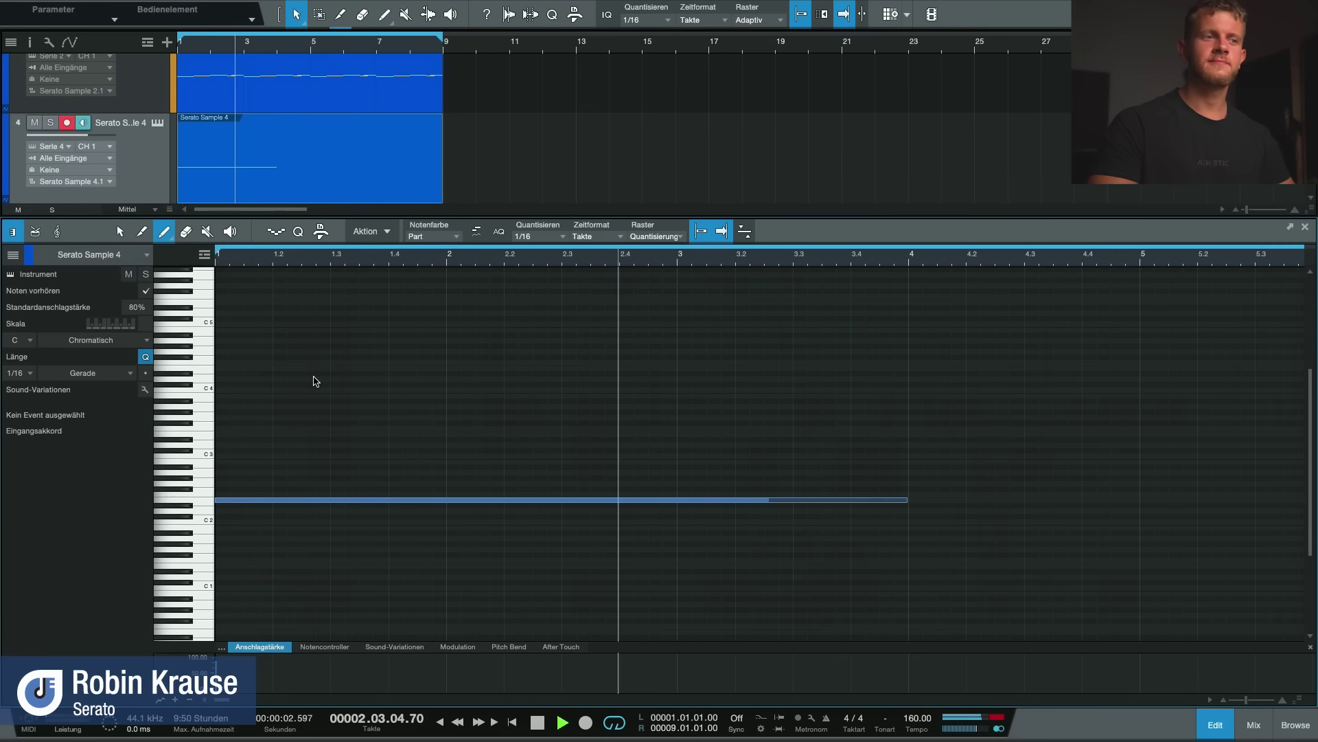
pyautogui.press('space')
pyautogui.scroll(-2, 876, 507)
pyautogui.scroll(-5, 824, 511)
pyautogui.scroll(2, 323, 506)
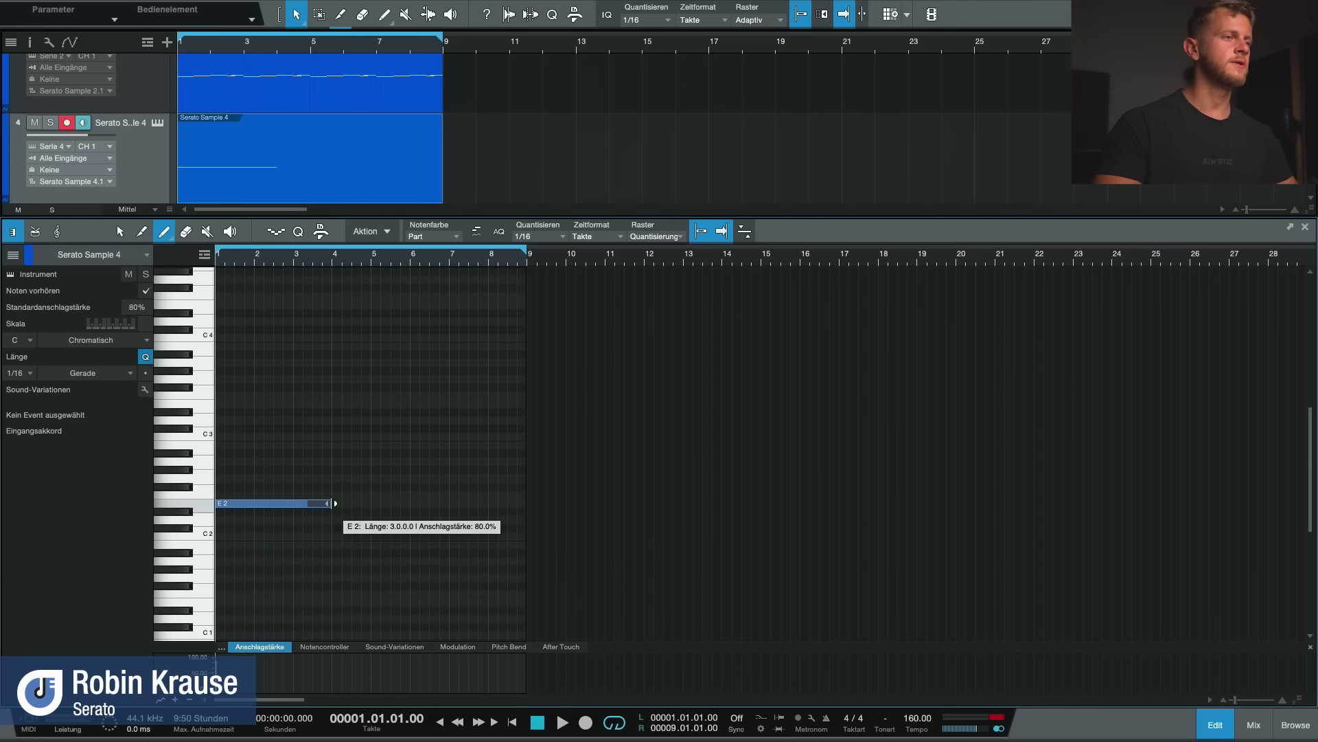
pyautogui.moveTo(334, 504); pyautogui.dragTo(532, 504)
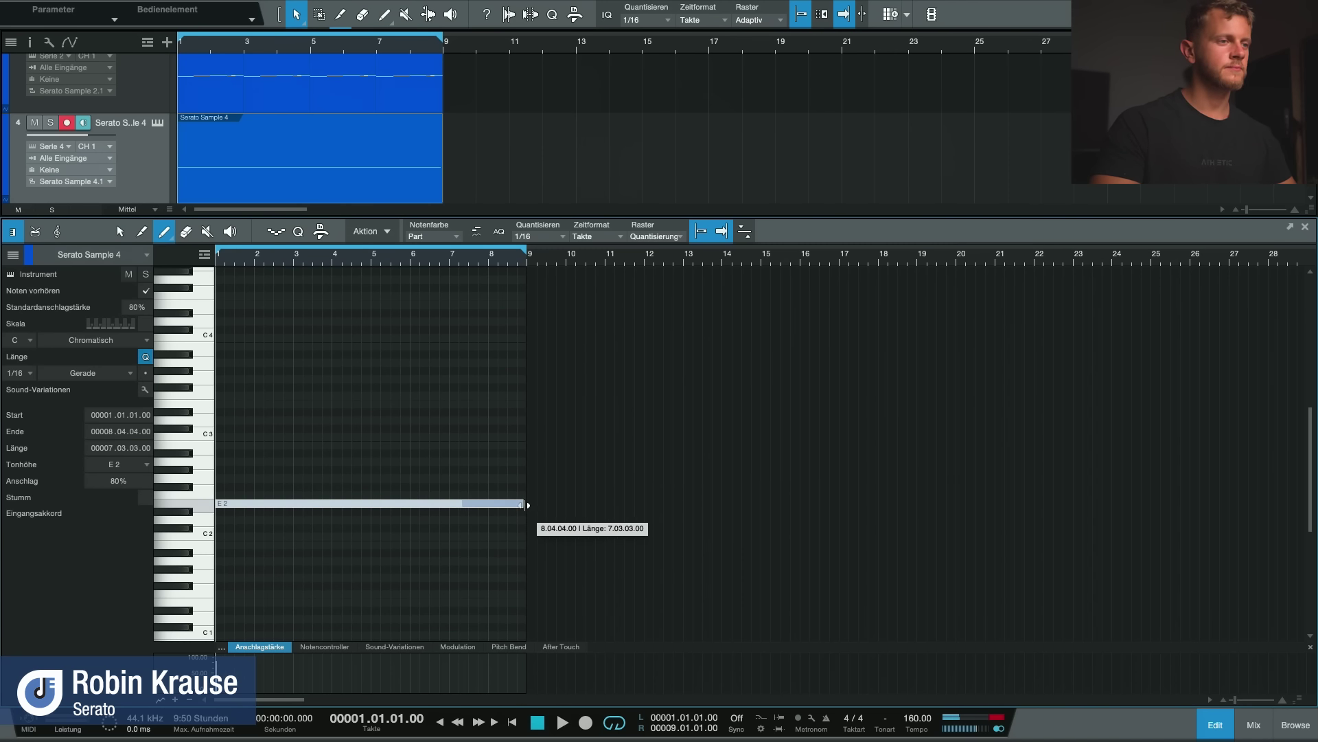
pyautogui.press('space')
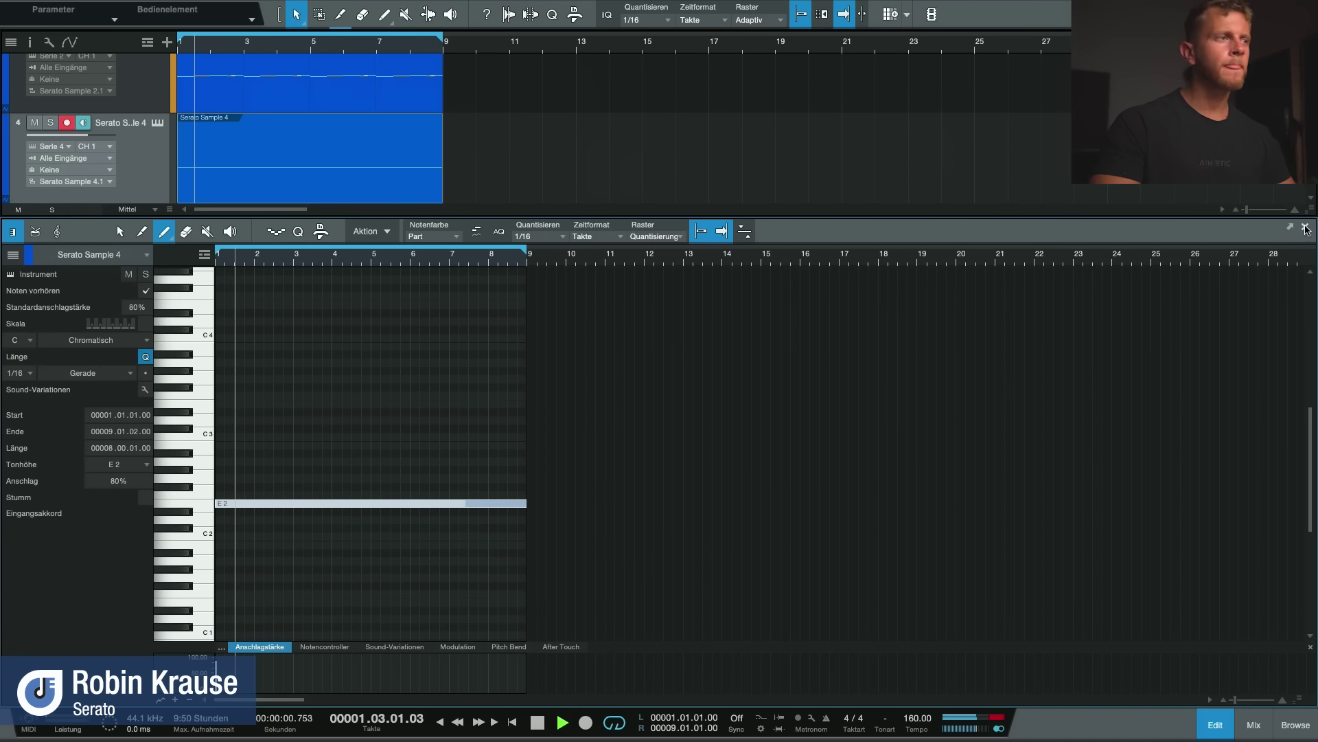
# Step: Close the note editor, listen to the full eight-bar arrangement, and deselect the Serato Sample 4 part
pyautogui.press('F2')
pyautogui.scroll(-2, 308, 372)
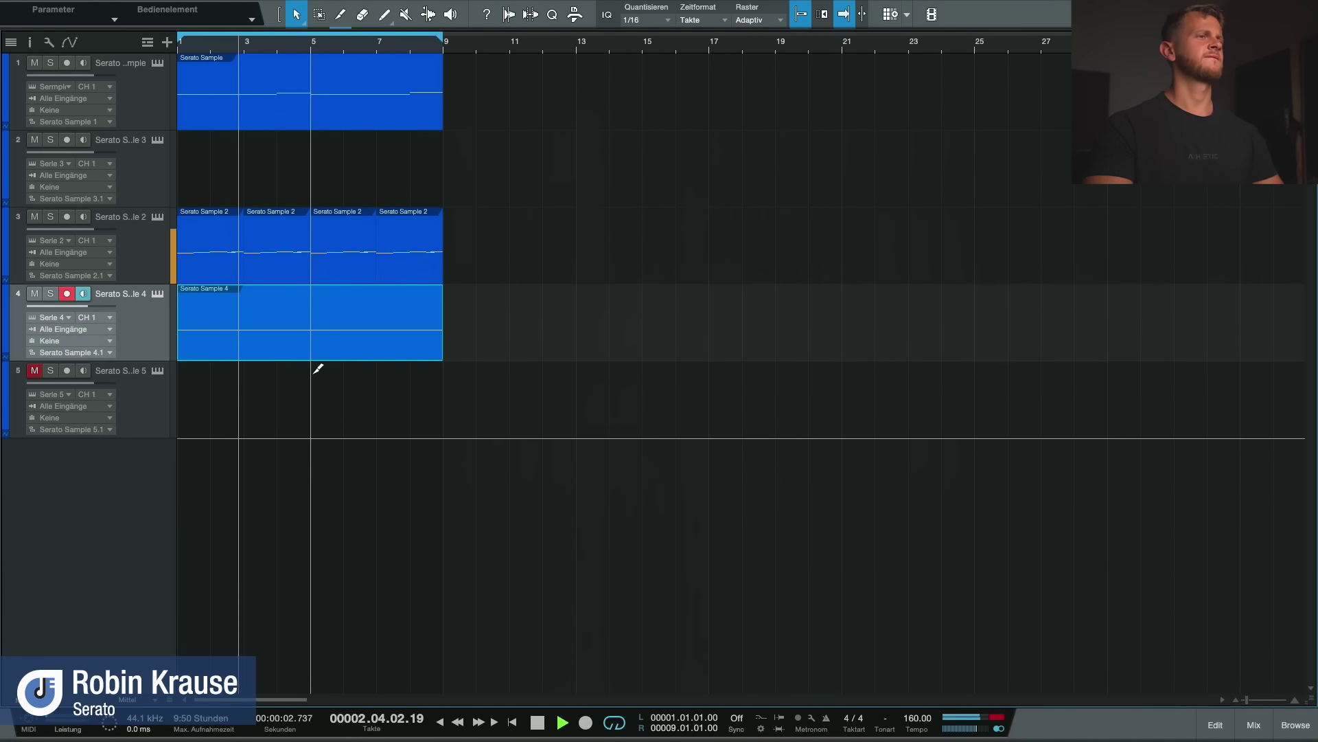
pyautogui.scroll(1, 314, 375)
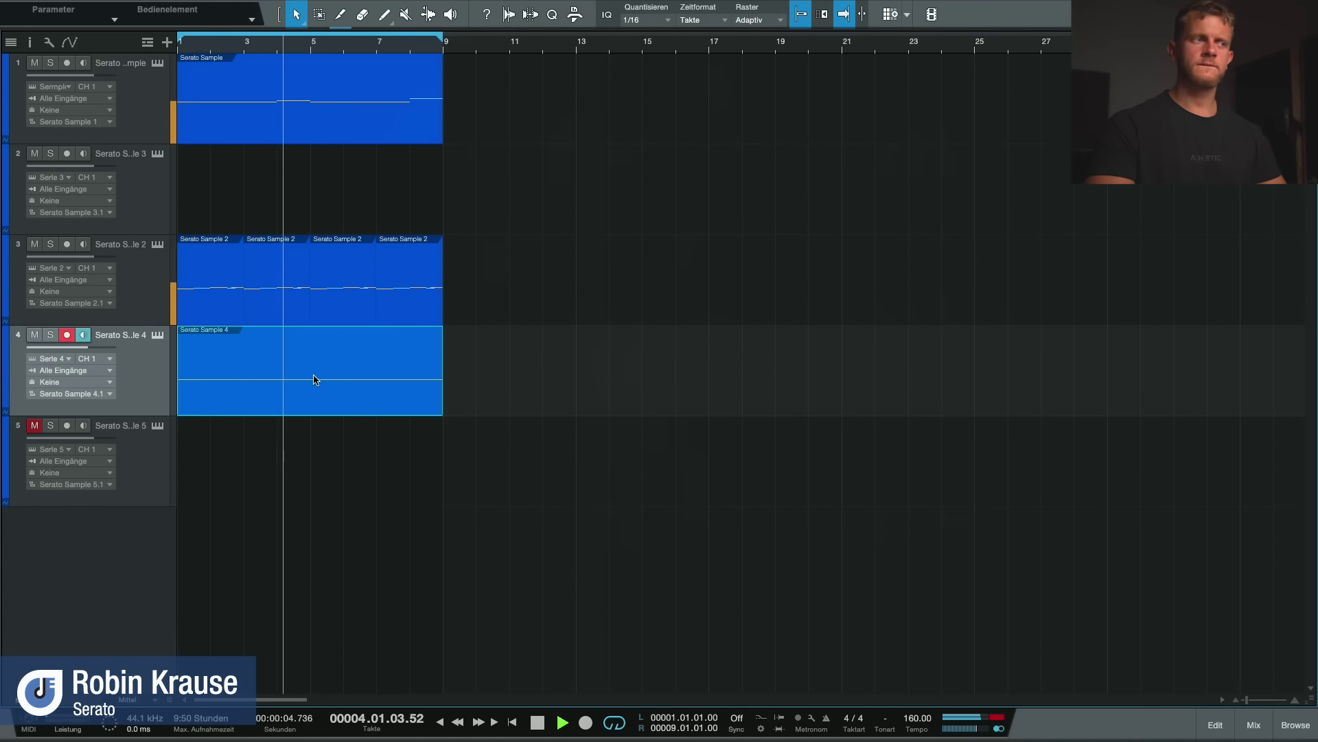
pyautogui.scroll(2, 315, 383)
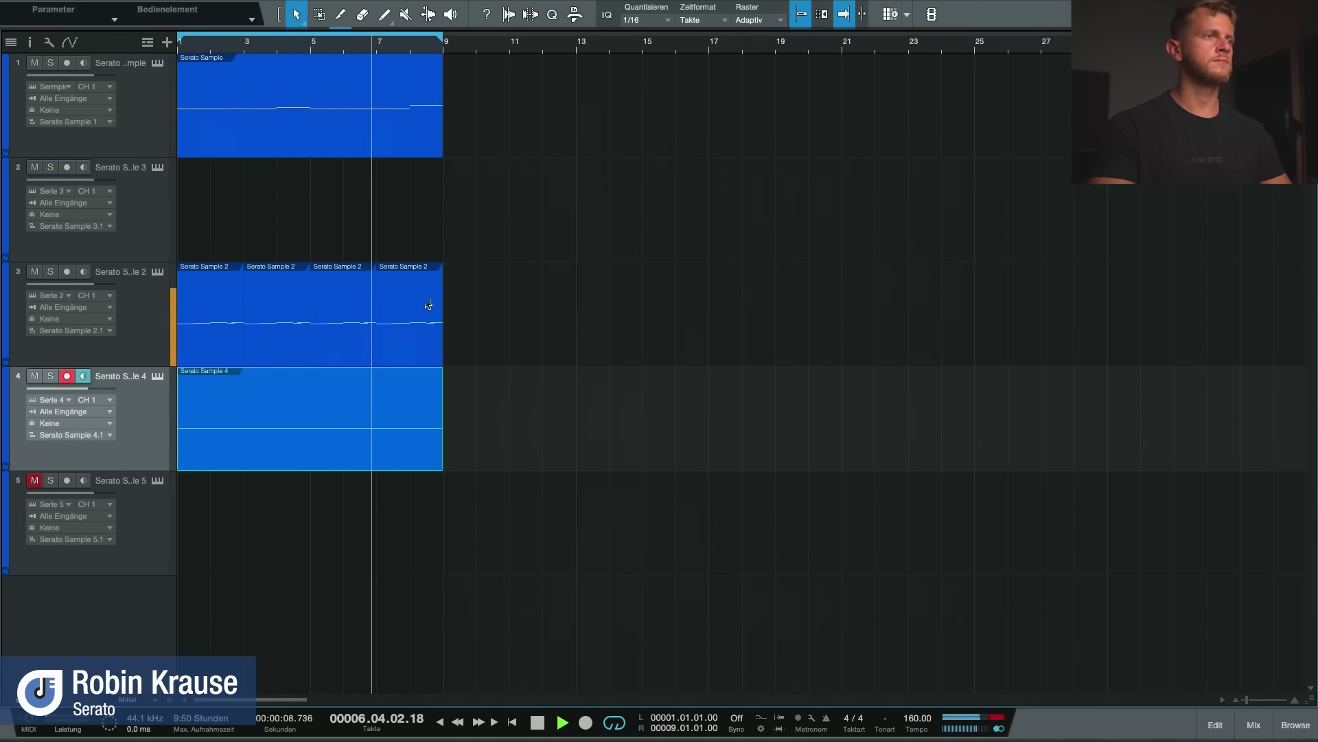
pyautogui.press('space')
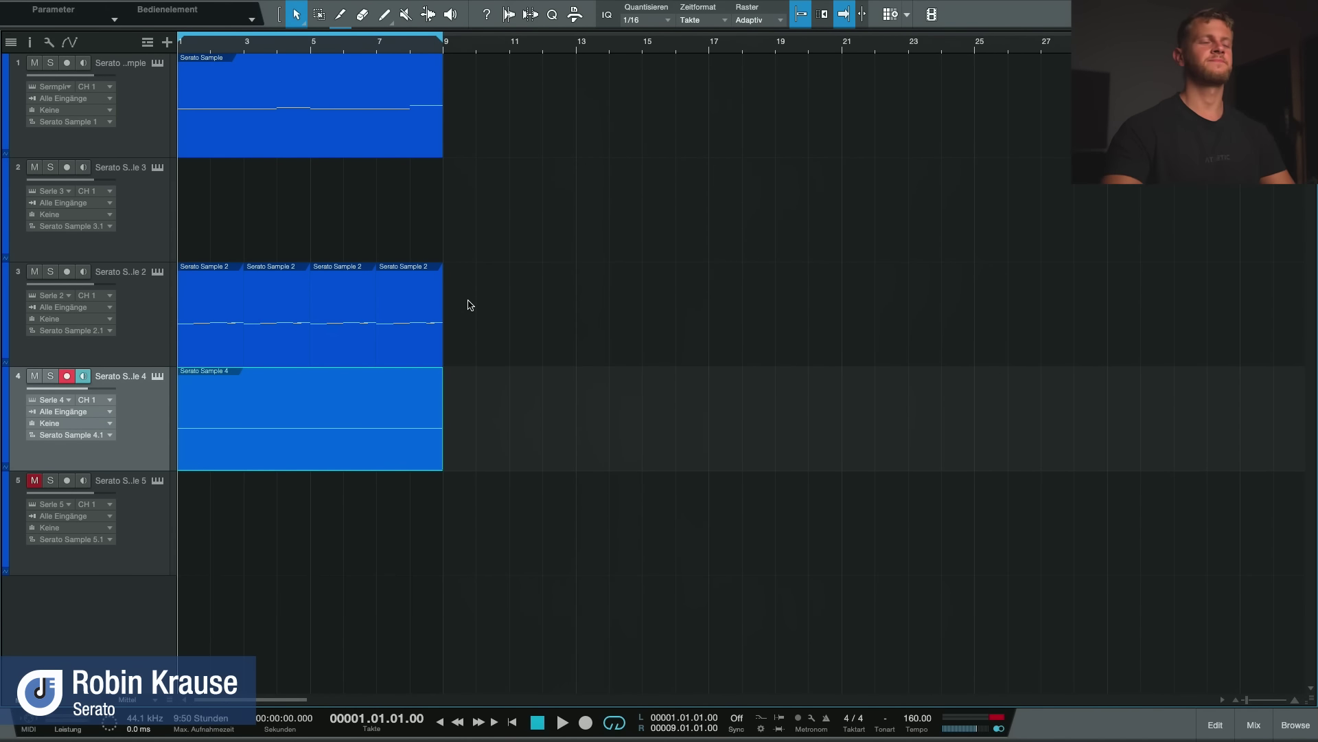
pyautogui.click(511, 328)
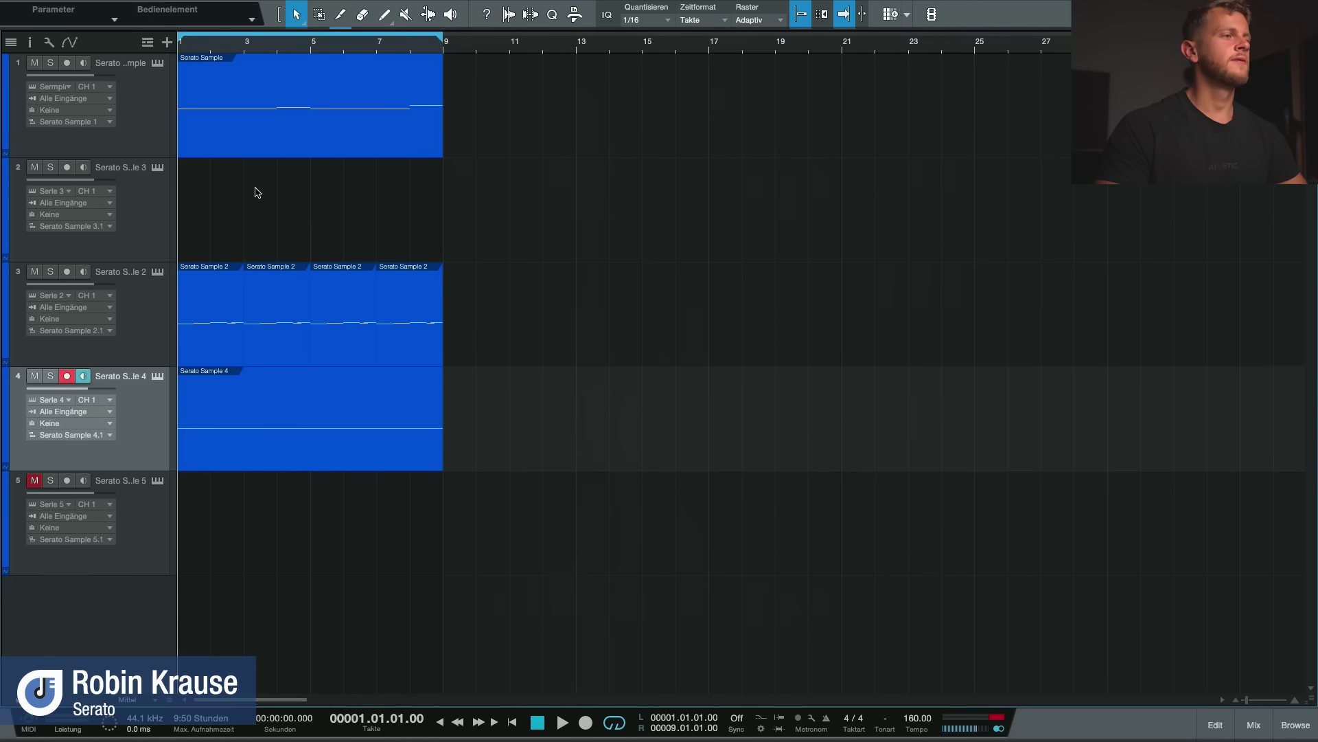
# Step: Play the arrangement, unmute the Serato Sample 2 drums, and examine Drum Break 5 in its instrument window before closing it
pyautogui.press('space')
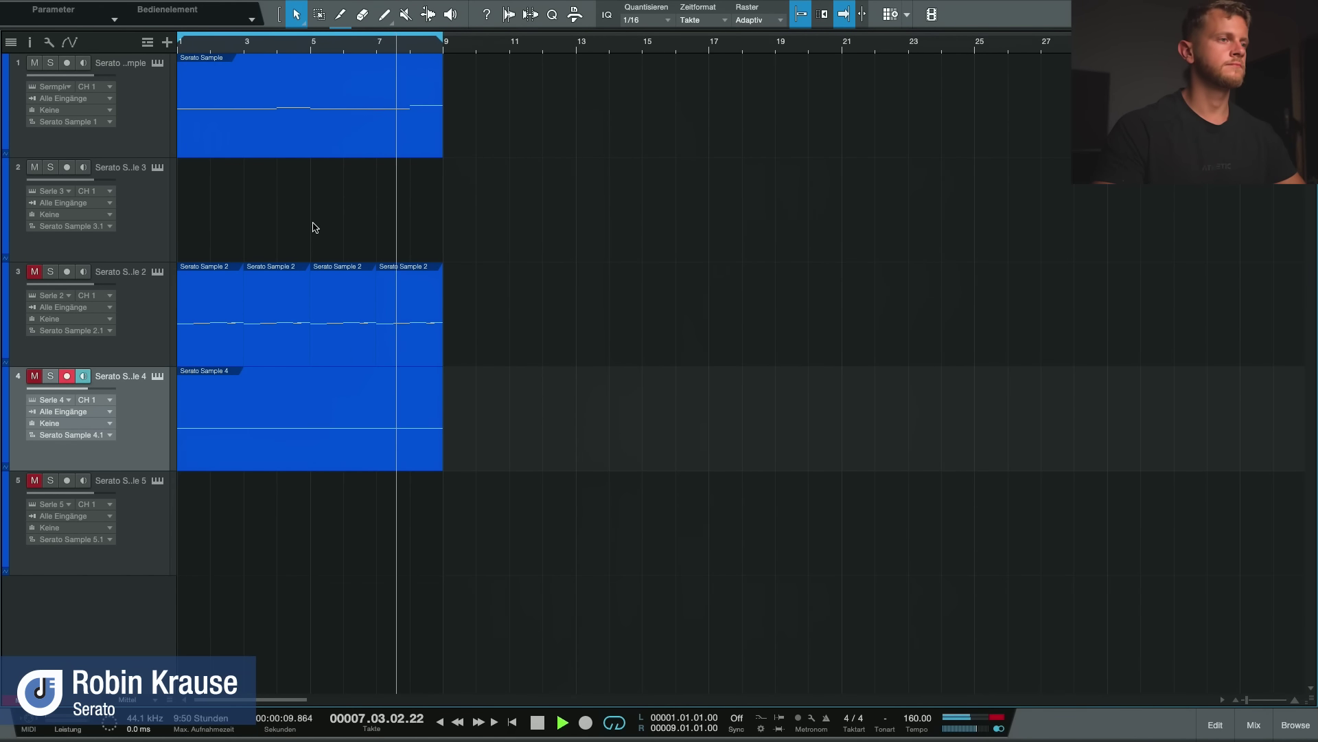
pyautogui.click(34, 271)
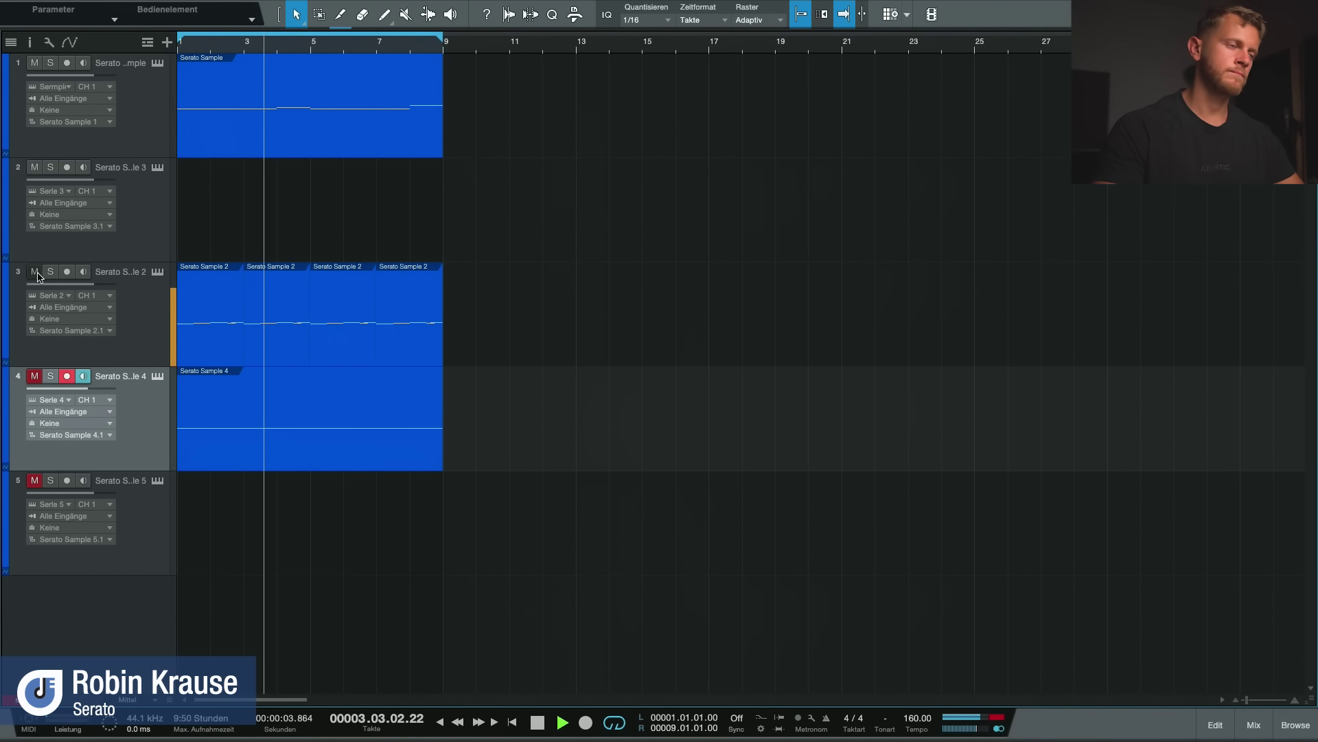
pyautogui.click(158, 272)
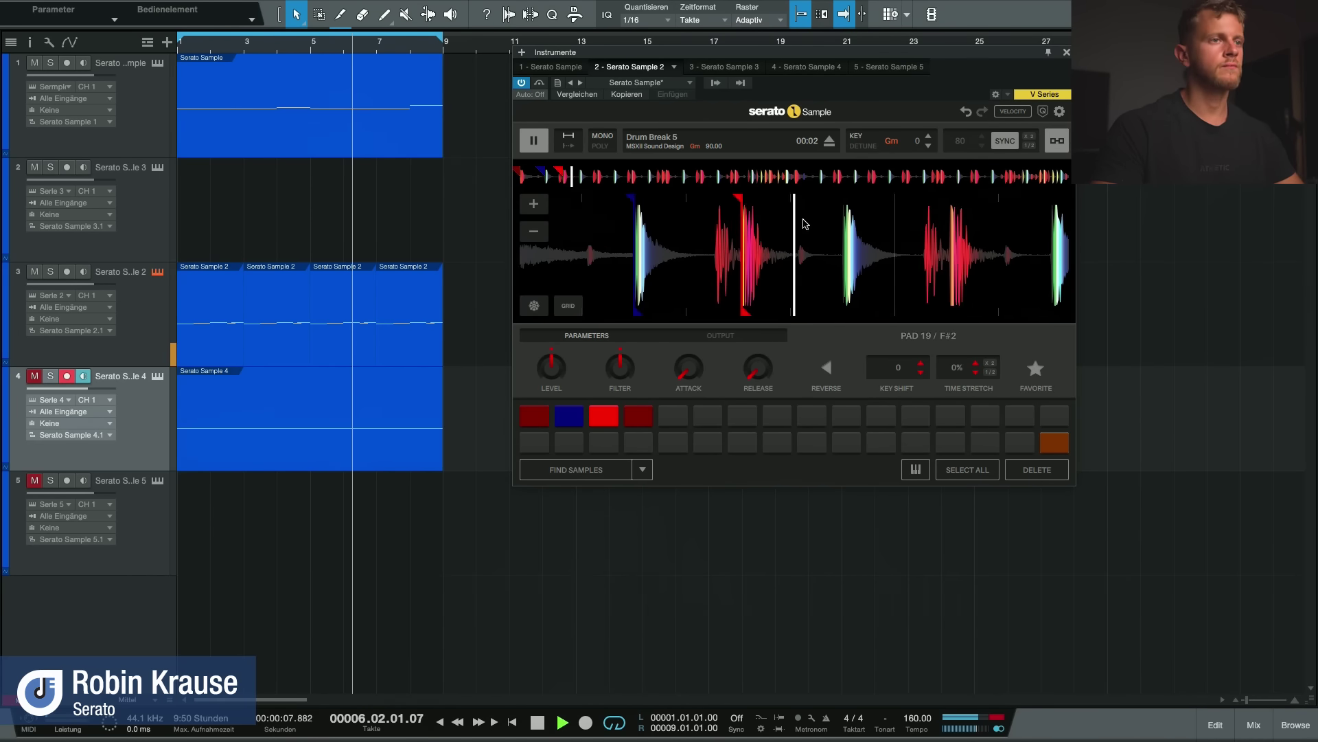
pyautogui.moveTo(859, 59); pyautogui.dragTo(821, 60)
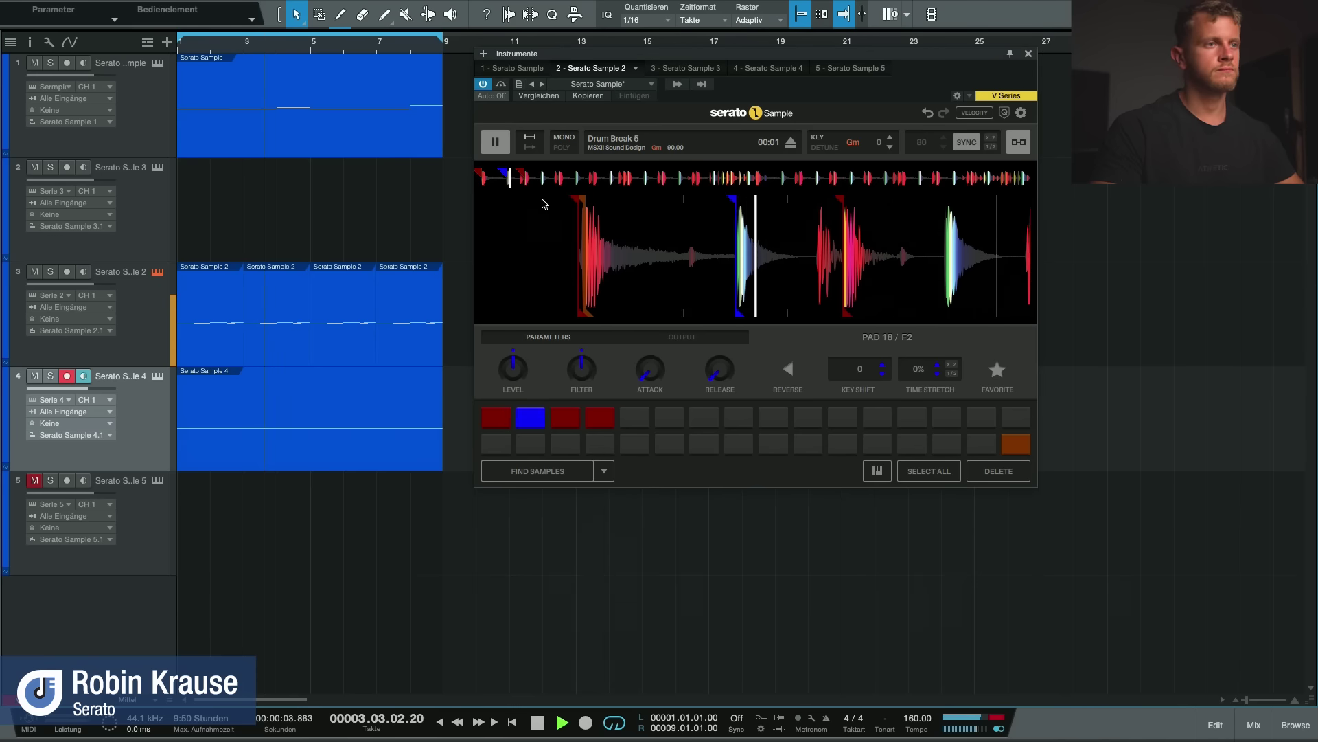
pyautogui.click(1028, 55)
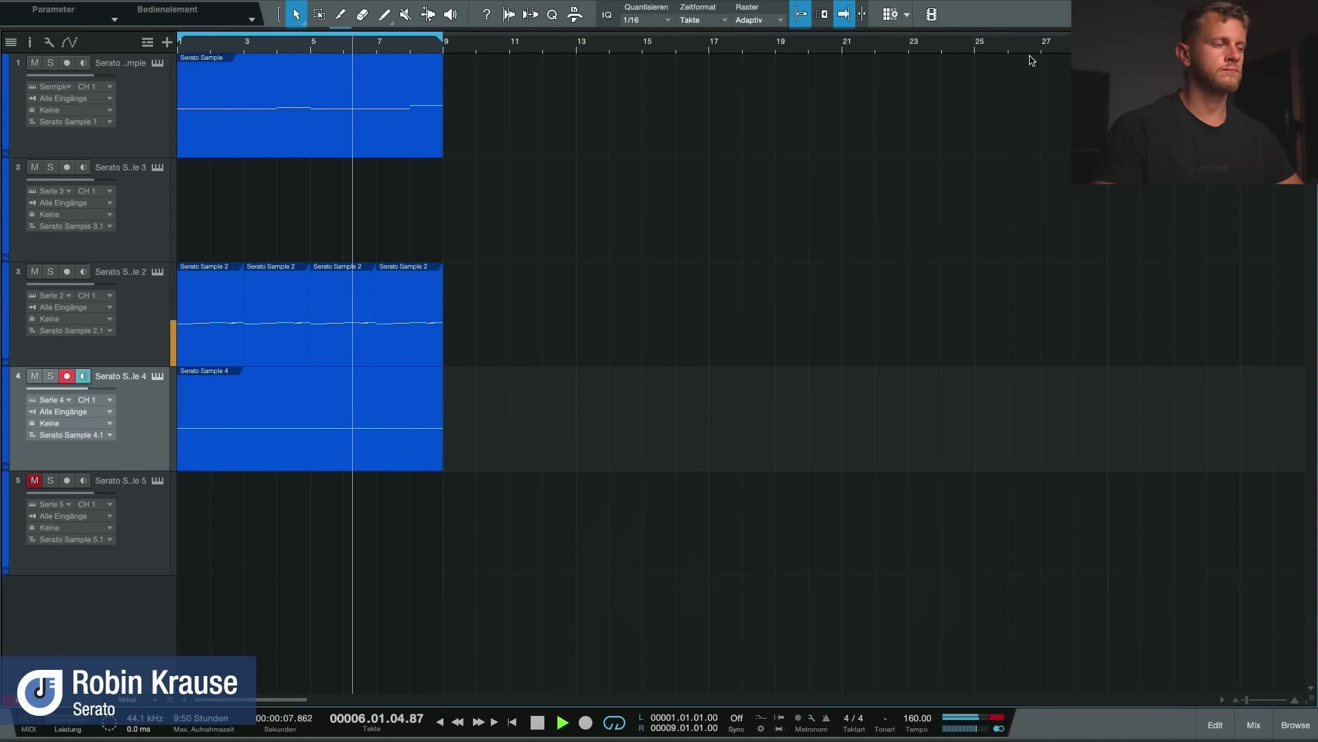
# Step: Open the repeated Serato Sample 2 parts for note editing and raise the E2 notes at bars 3 and 5 to F#2
pyautogui.press('z')
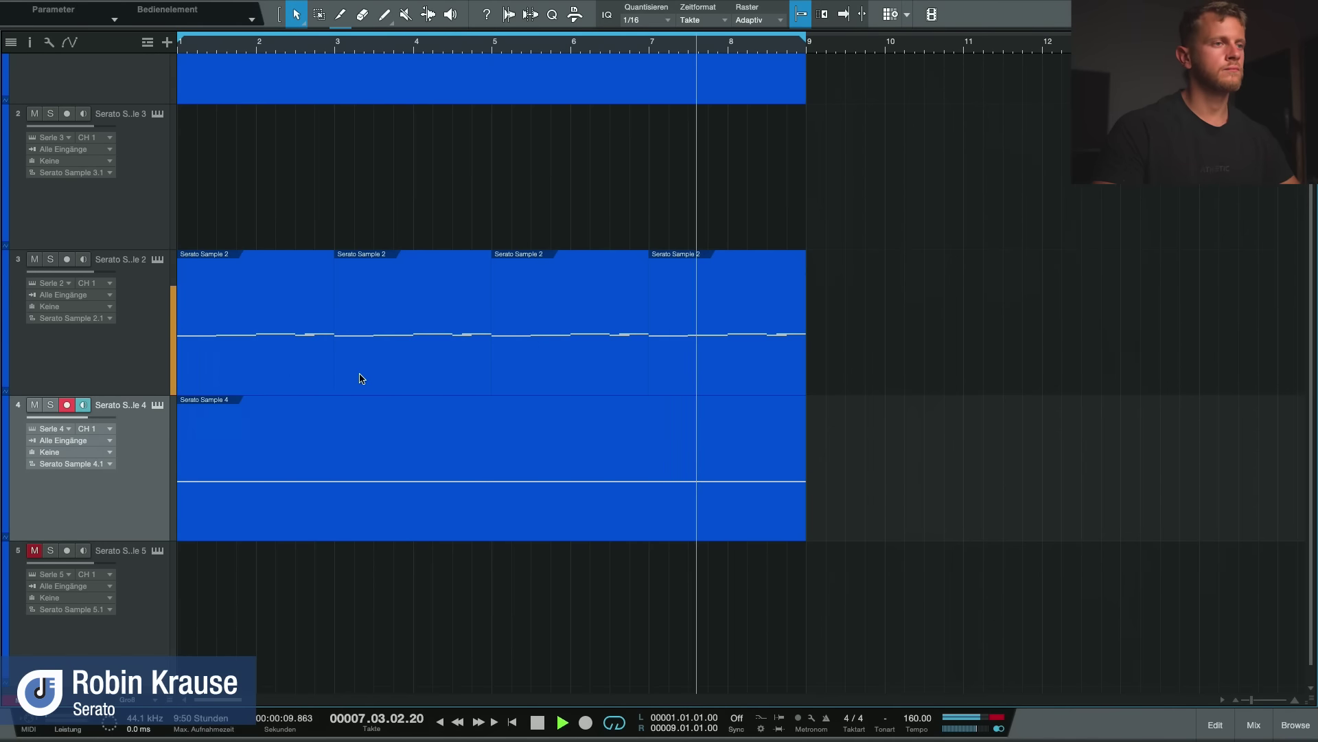
pyautogui.press('w')
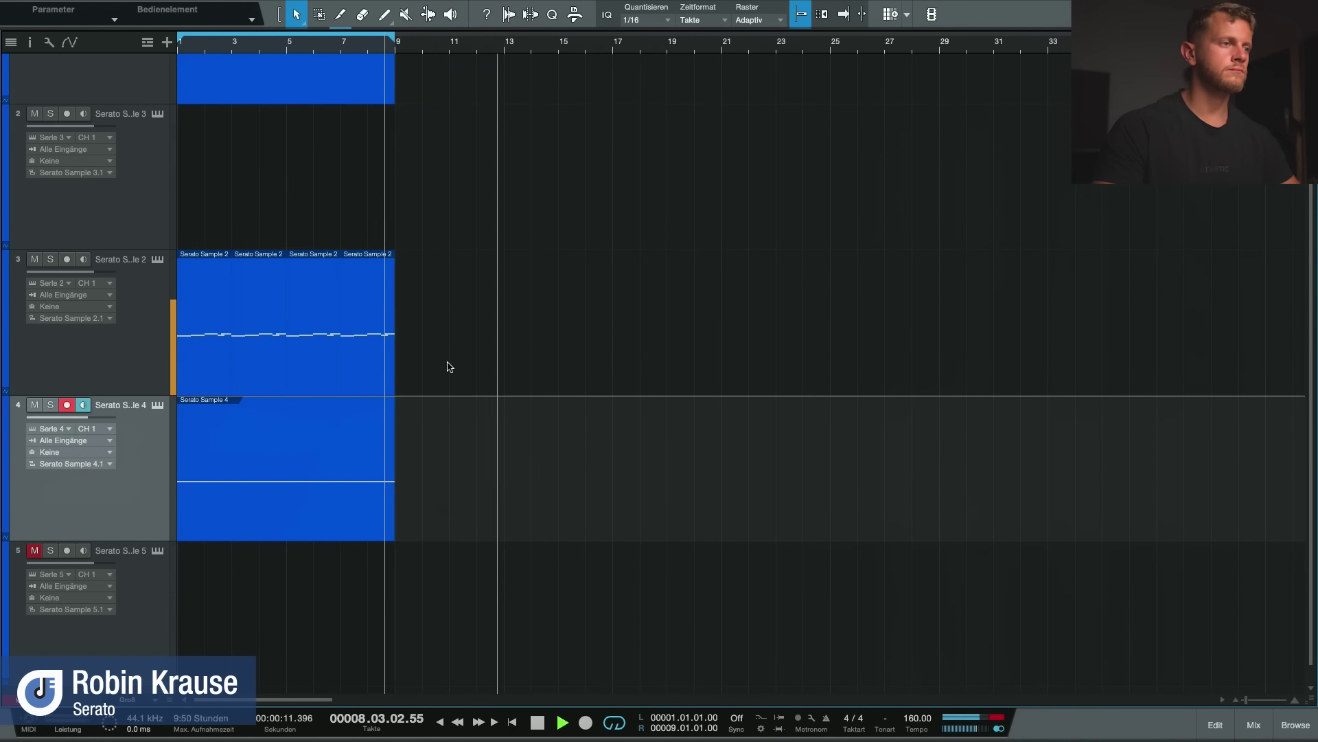
pyautogui.doubleClick(260, 323)
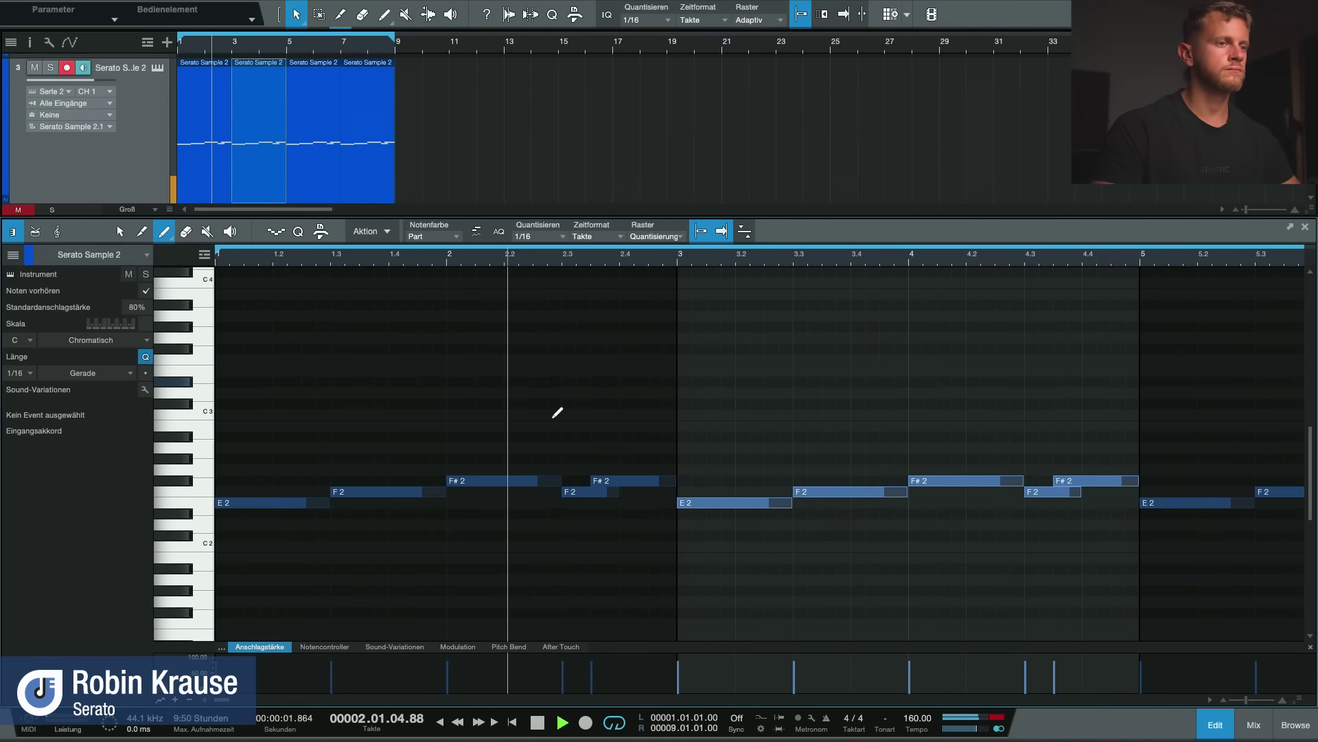
pyautogui.press('e')
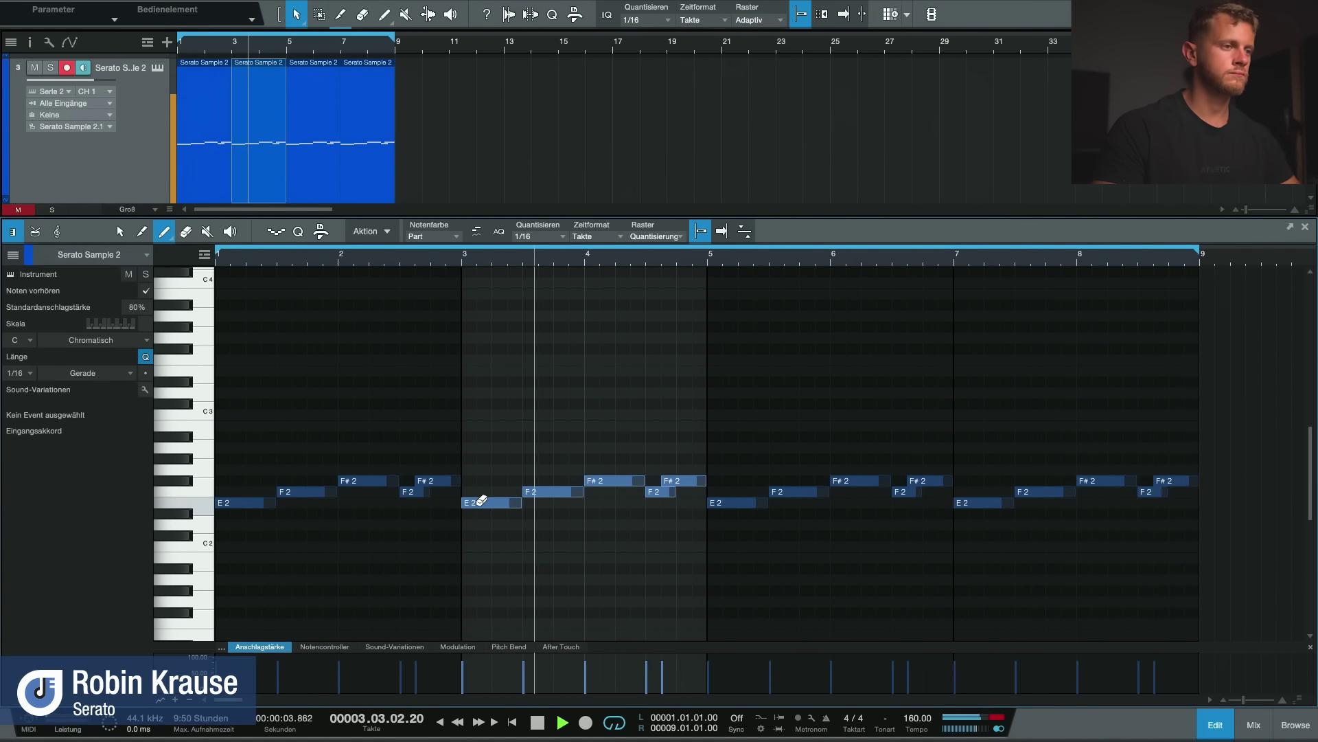
pyautogui.press('1')
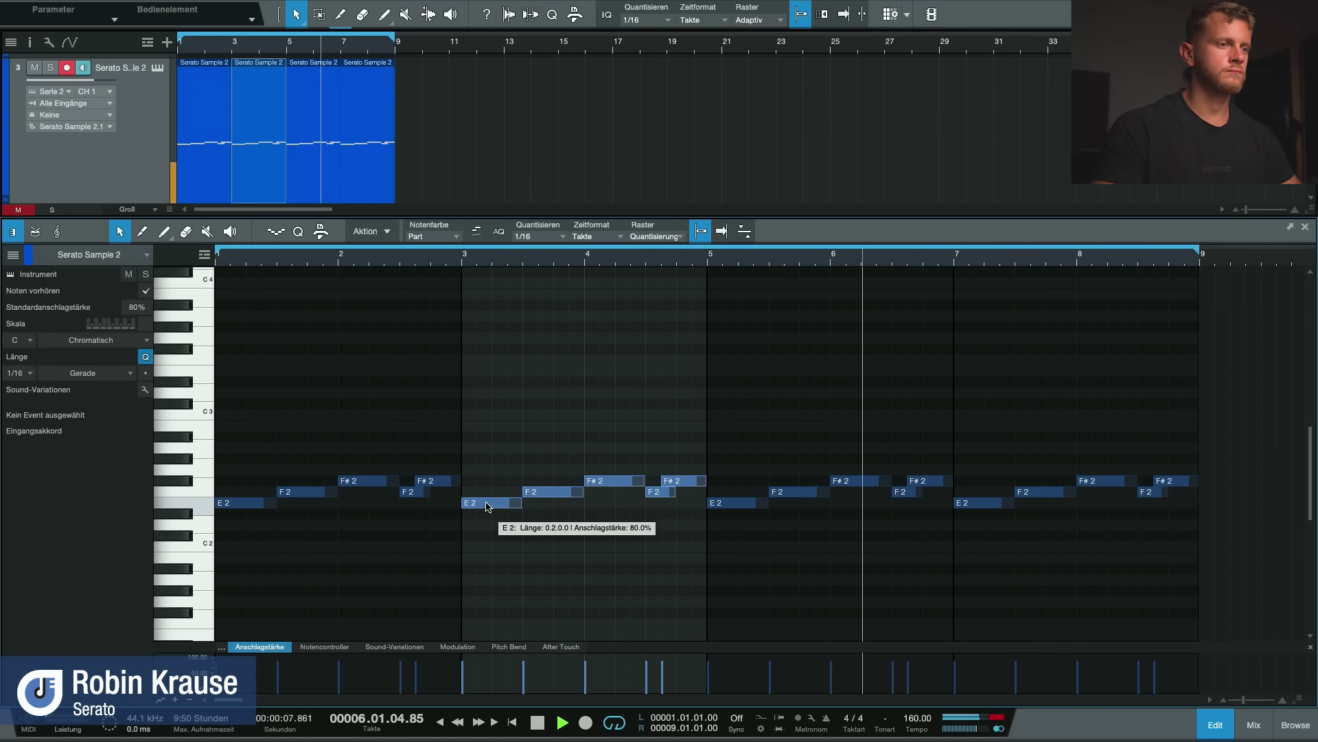
pyautogui.moveTo(487, 507); pyautogui.dragTo(522, 482)
pyautogui.press('w')
pyautogui.press('e')
pyautogui.hscroll(-2, 522, 502)
pyautogui.press('w')
pyautogui.press('e')
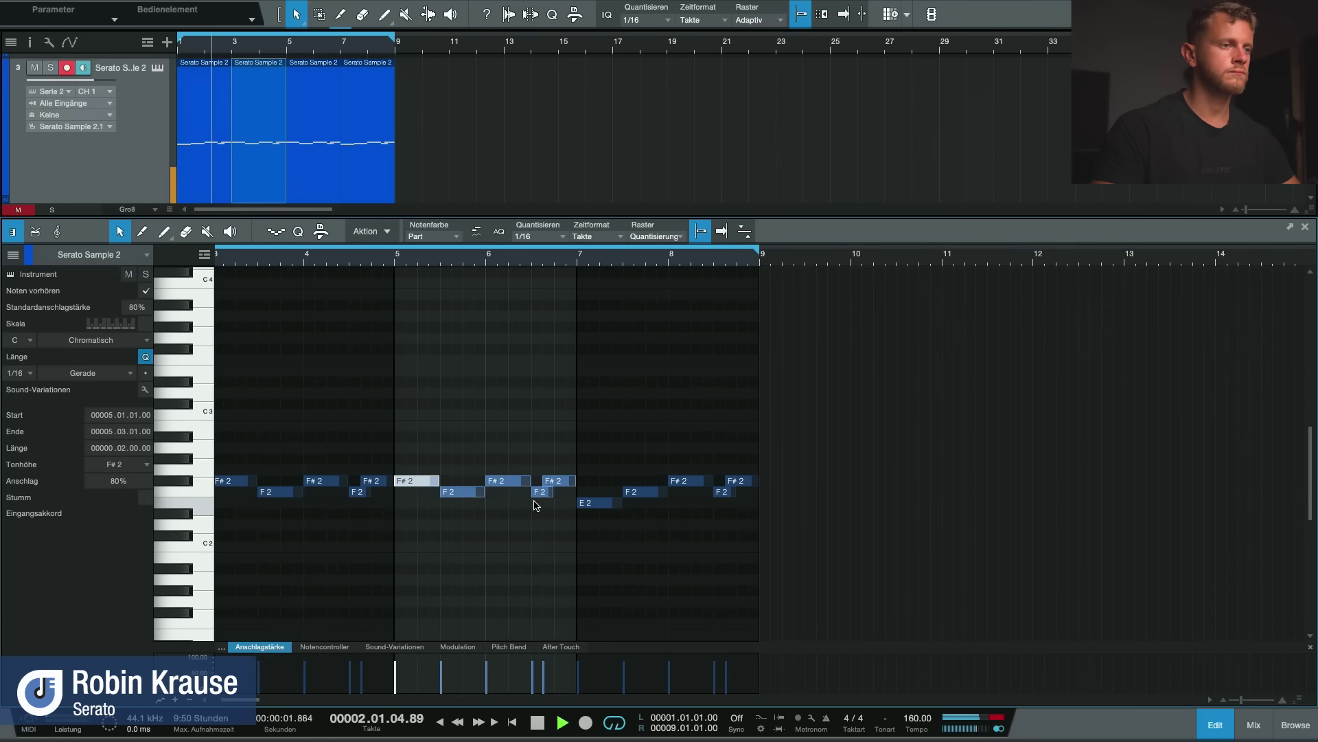
# Step: Raise the E2 note at bar 7 of the drum pattern to F#2 and return to the arrangement
pyautogui.hscroll(-2, 549, 505)
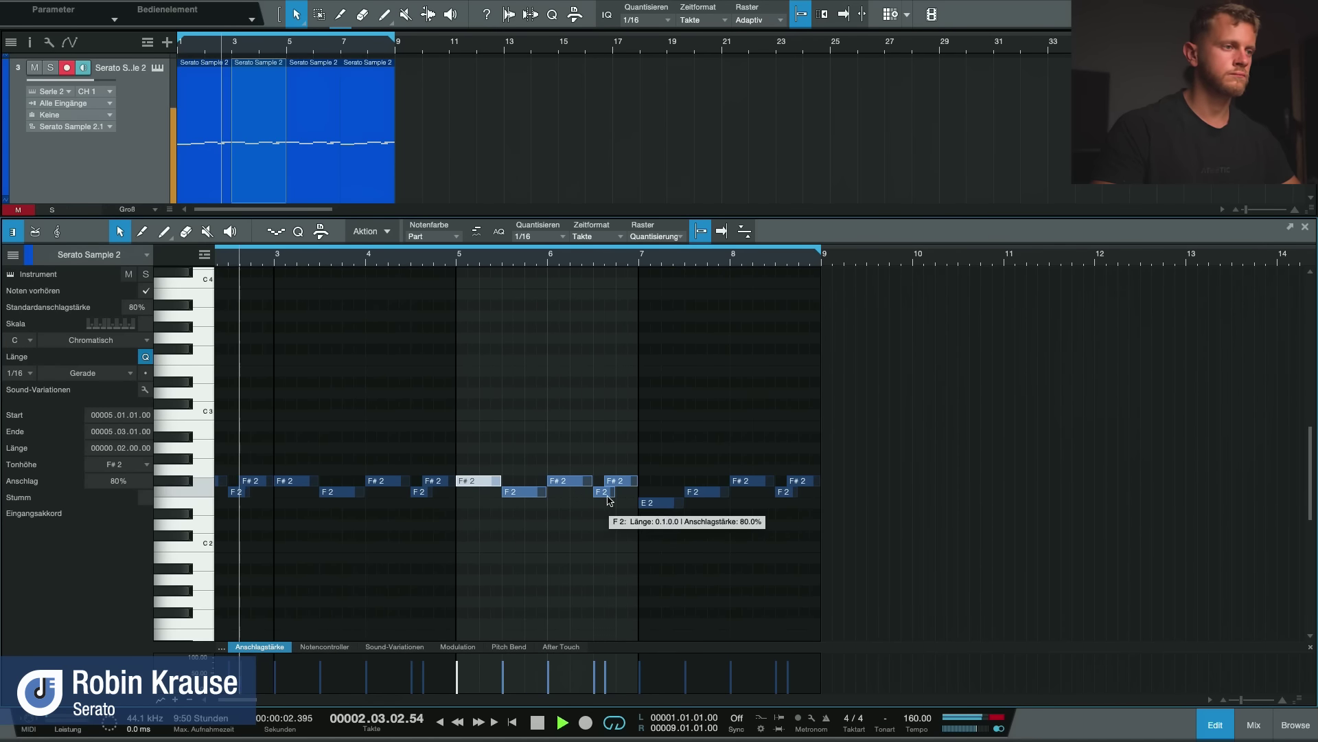
pyautogui.click(657, 504)
pyautogui.moveTo(658, 505); pyautogui.dragTo(658, 482)
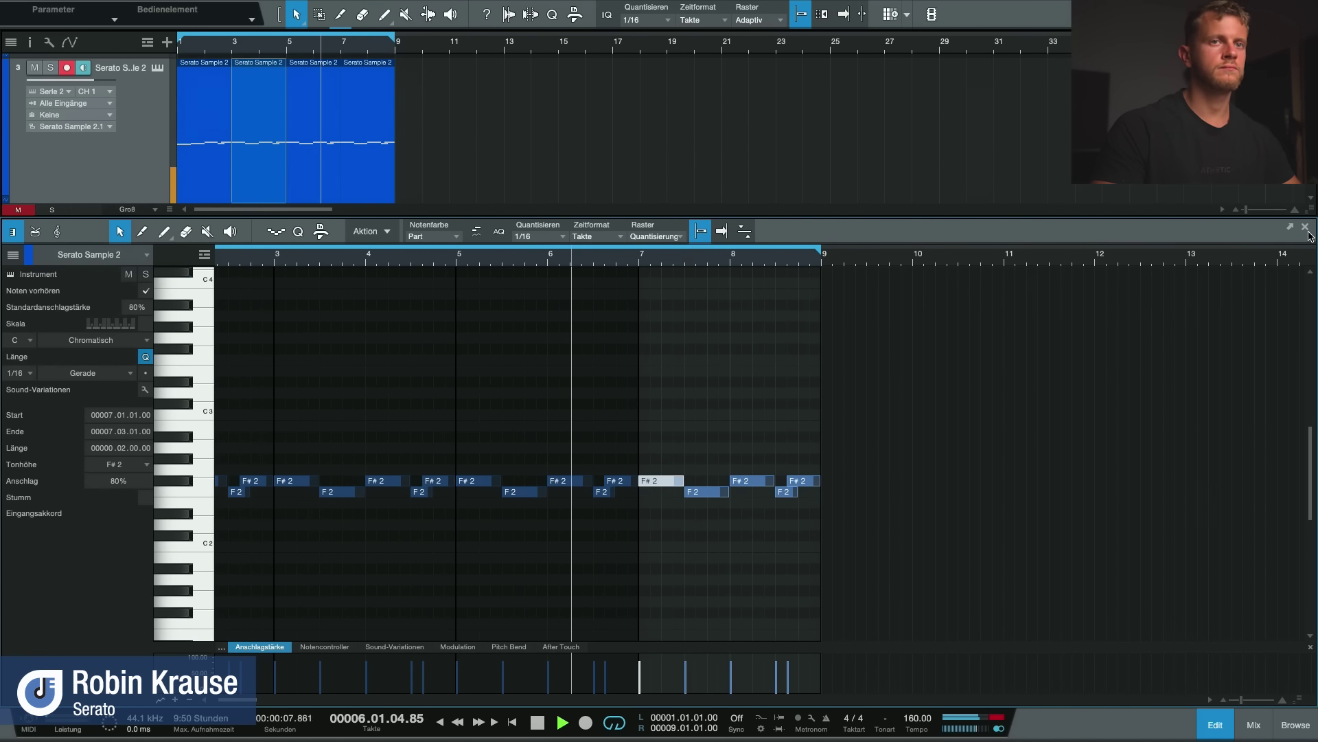
pyautogui.press('F2')
pyautogui.scroll(-2, 433, 347)
pyautogui.scroll(4, 409, 374)
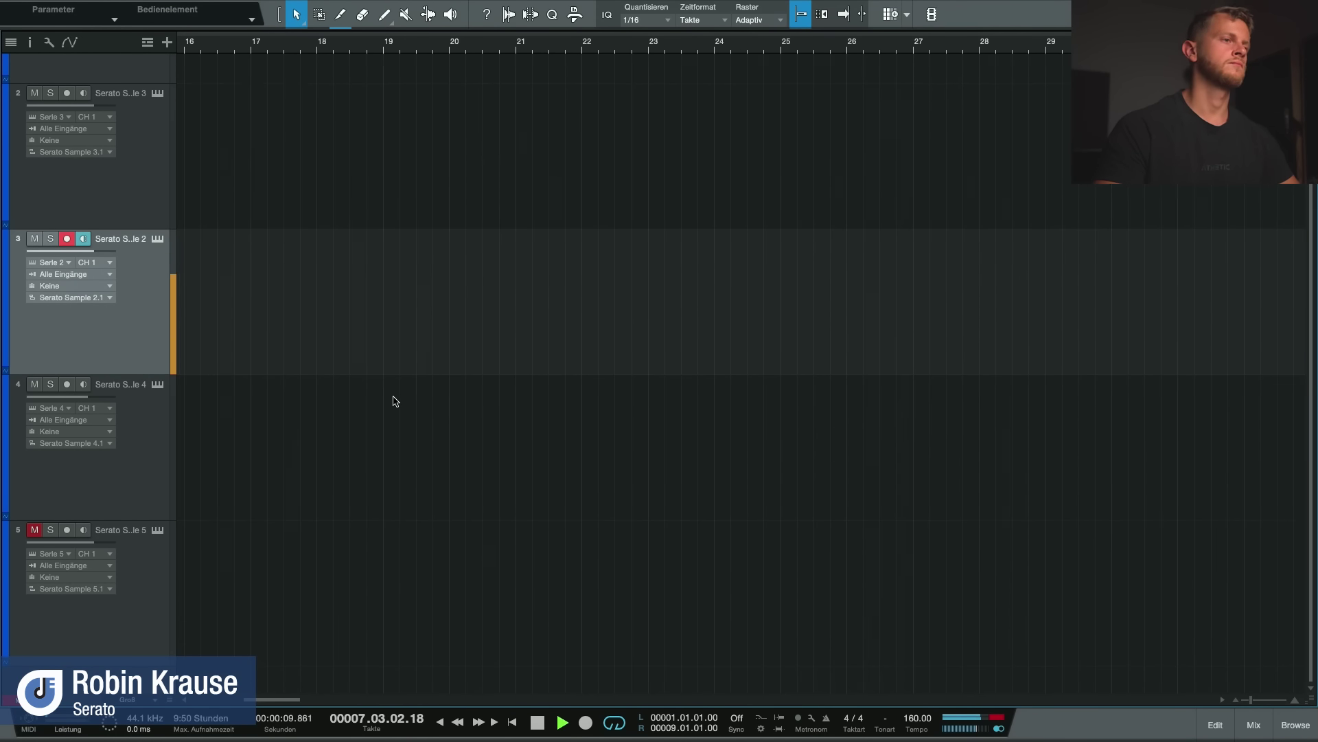
pyautogui.hscroll(-3, 396, 411)
pyautogui.hscroll(-2, 396, 411)
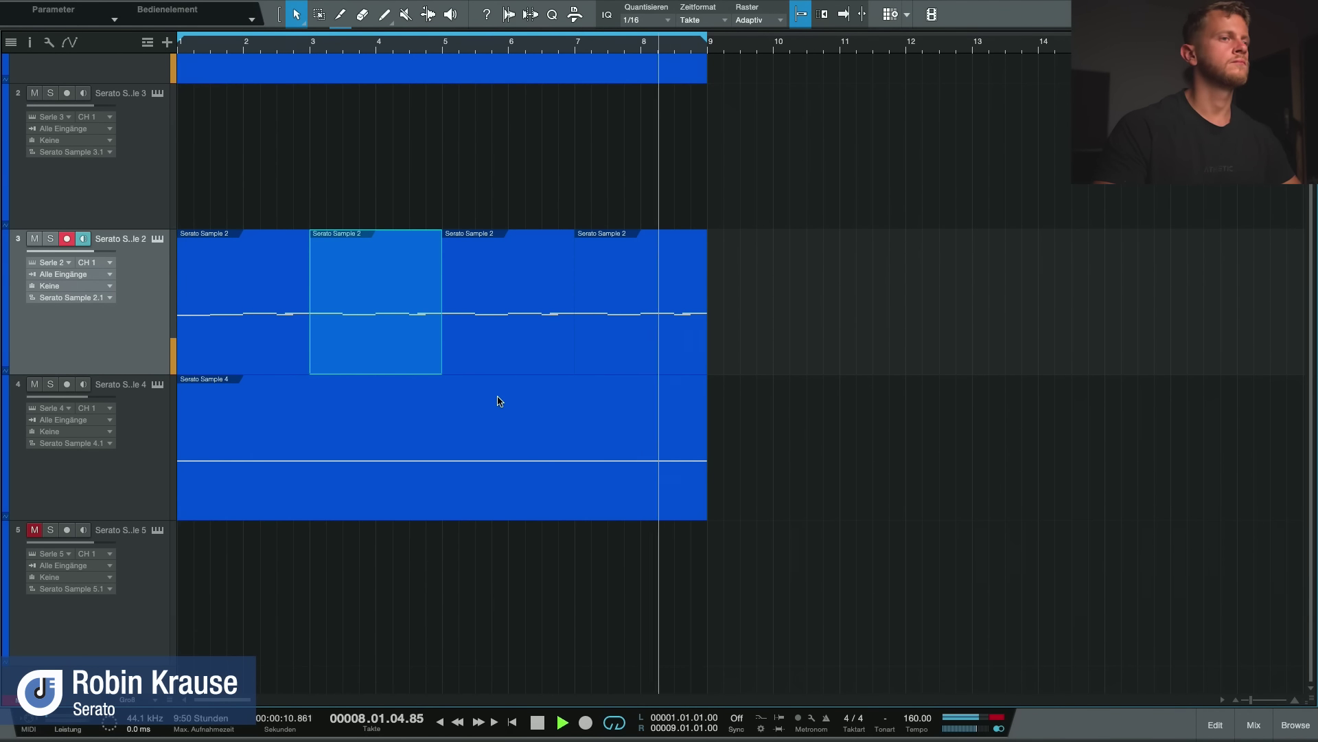
# Step: Mute the Serato Sample 4 track and then the Serato Sample 2 track while the arrangement plays
pyautogui.click(34, 384)
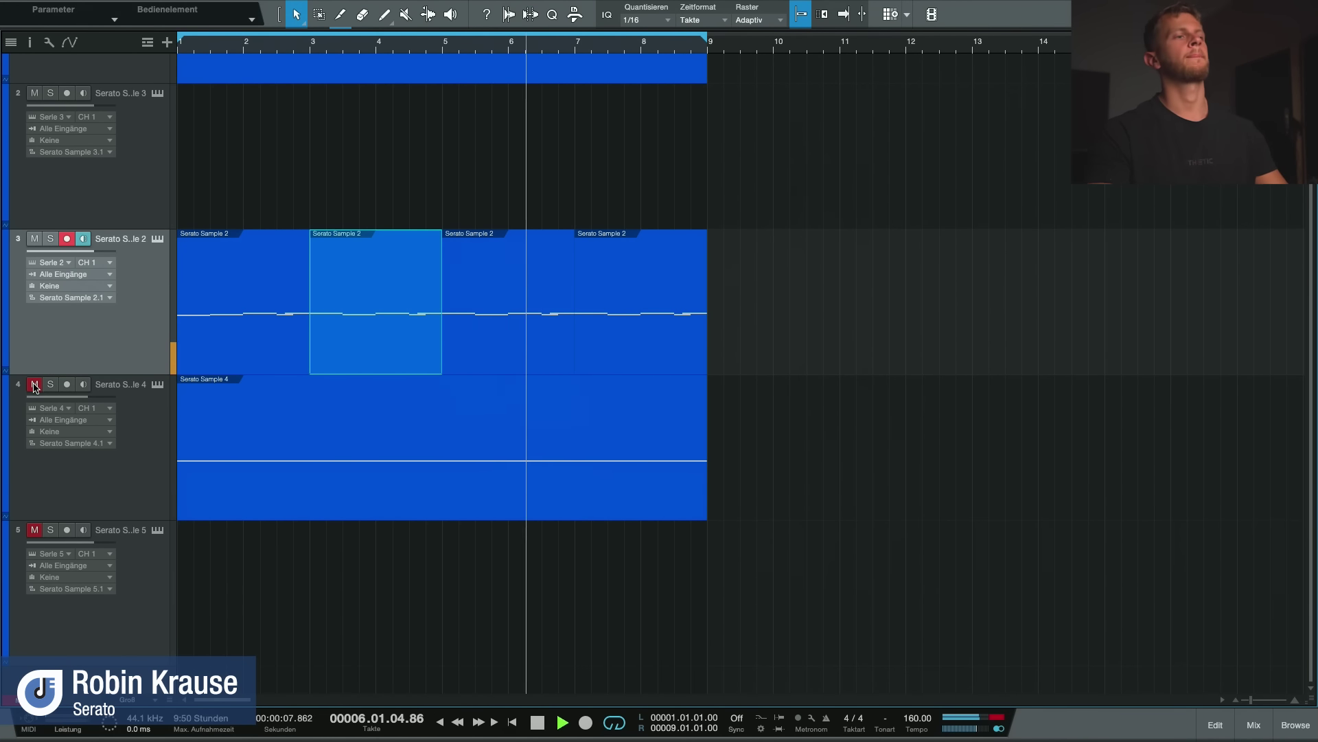
pyautogui.scroll(4, 381, 295)
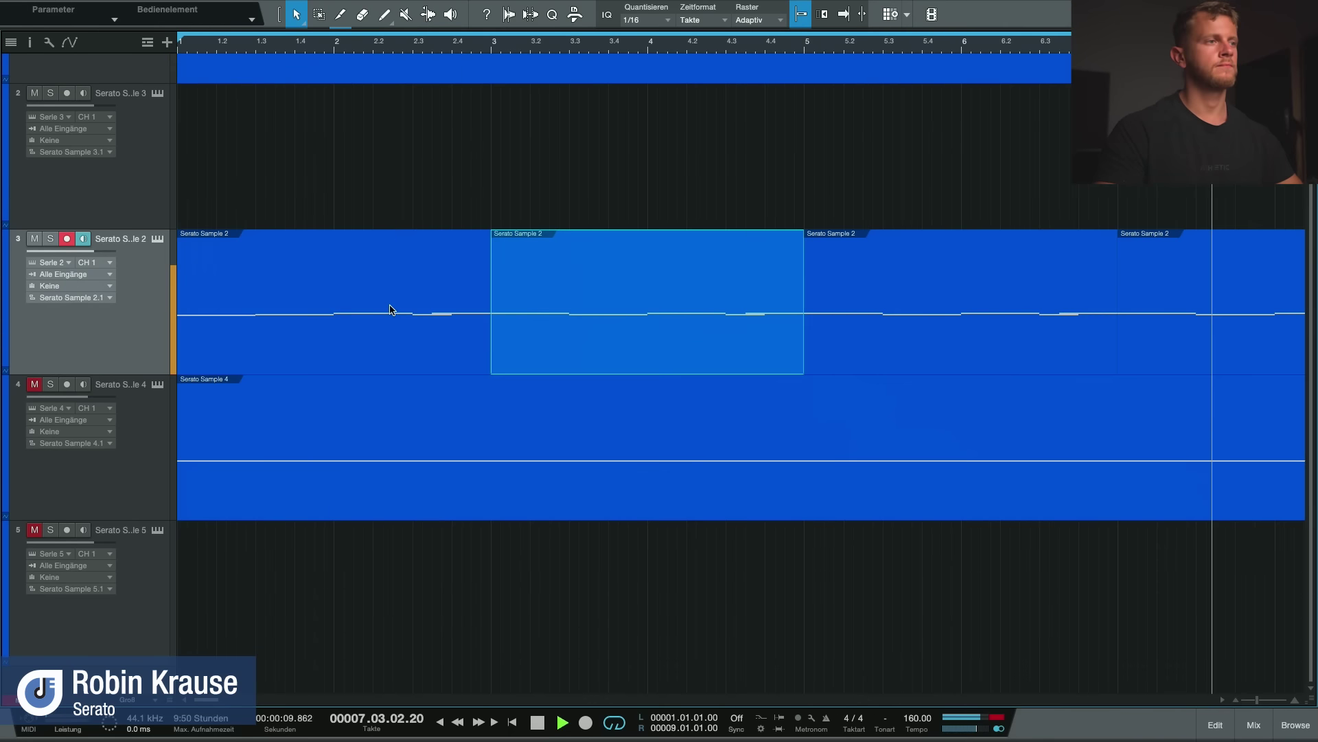
pyautogui.scroll(-4, 390, 310)
pyautogui.scroll(-2, 383, 317)
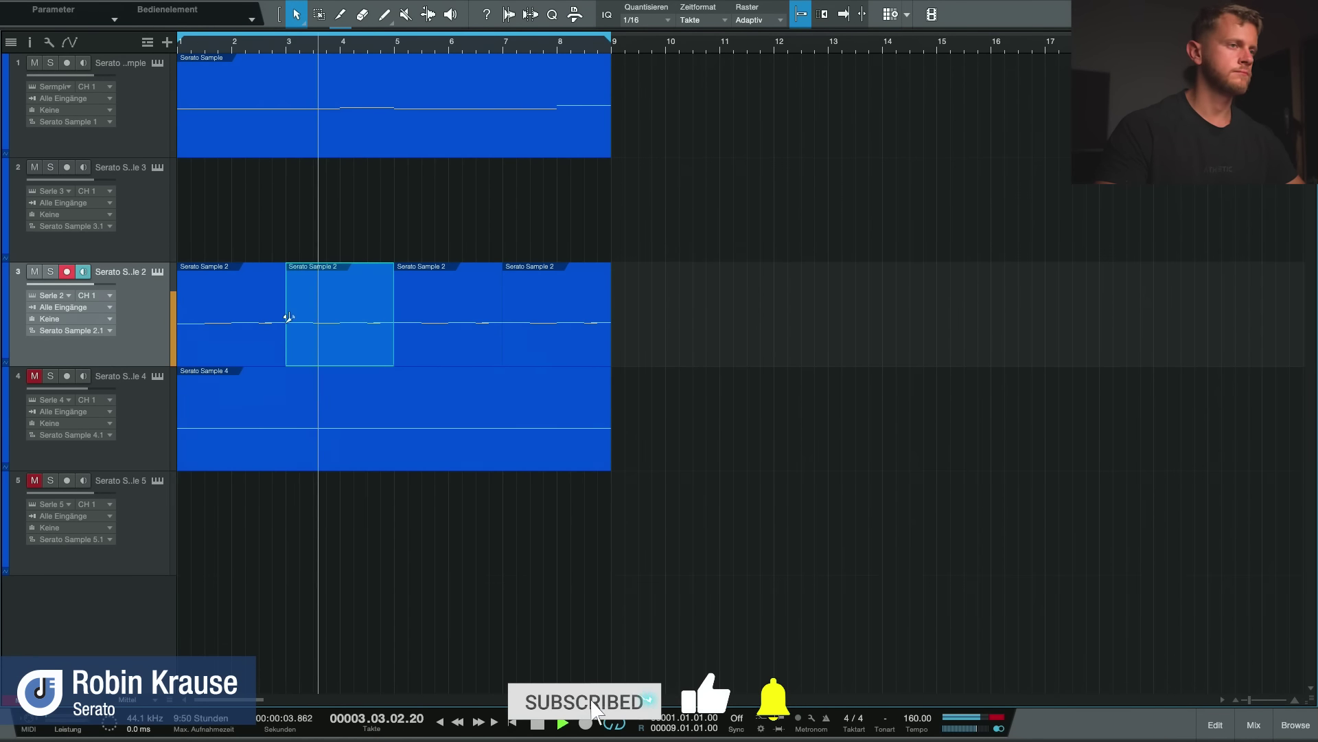
pyautogui.scroll(2, 288, 316)
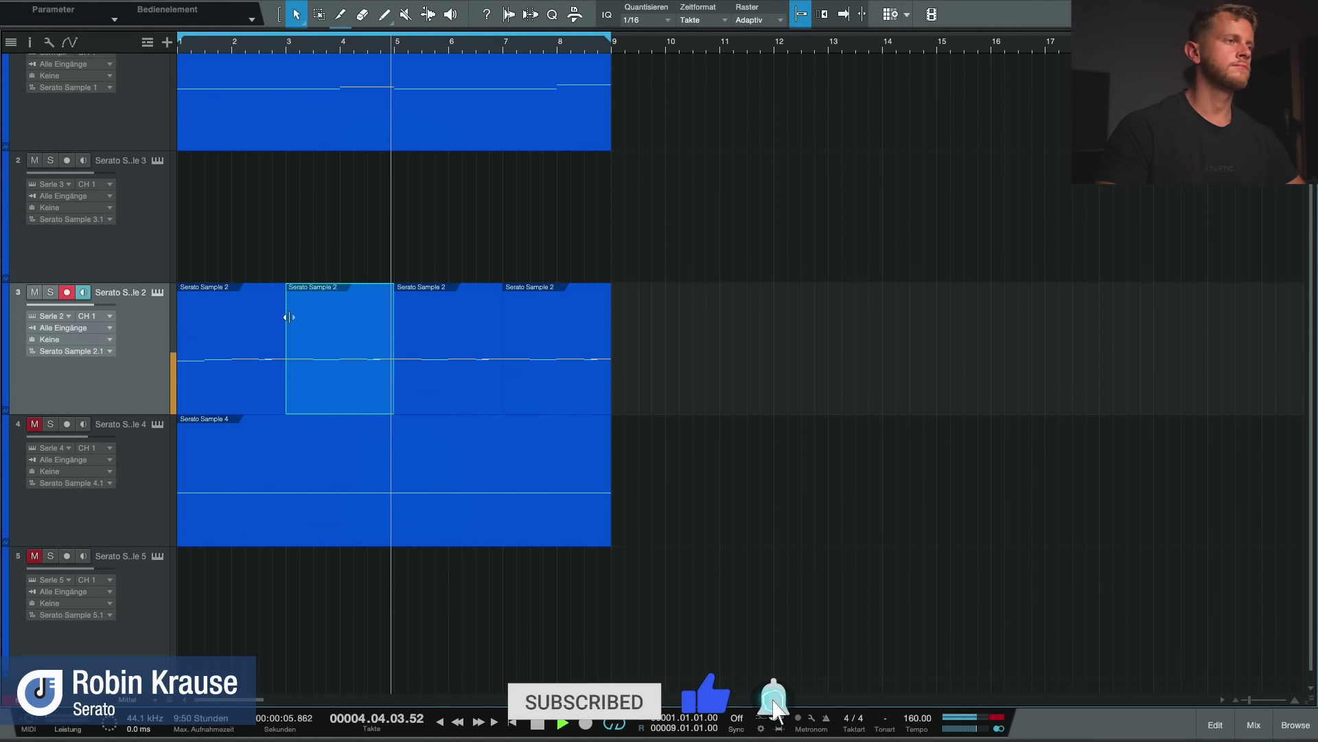
pyautogui.scroll(1, 288, 317)
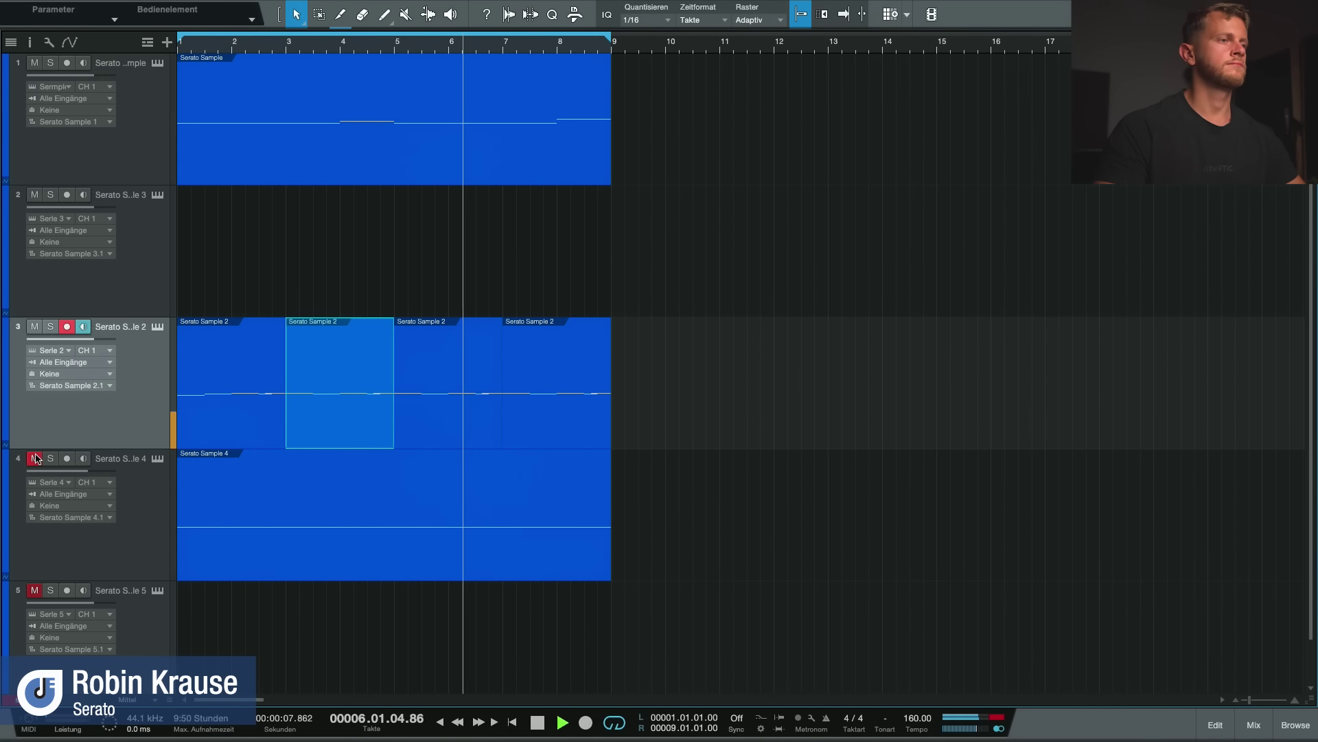
pyautogui.click(35, 327)
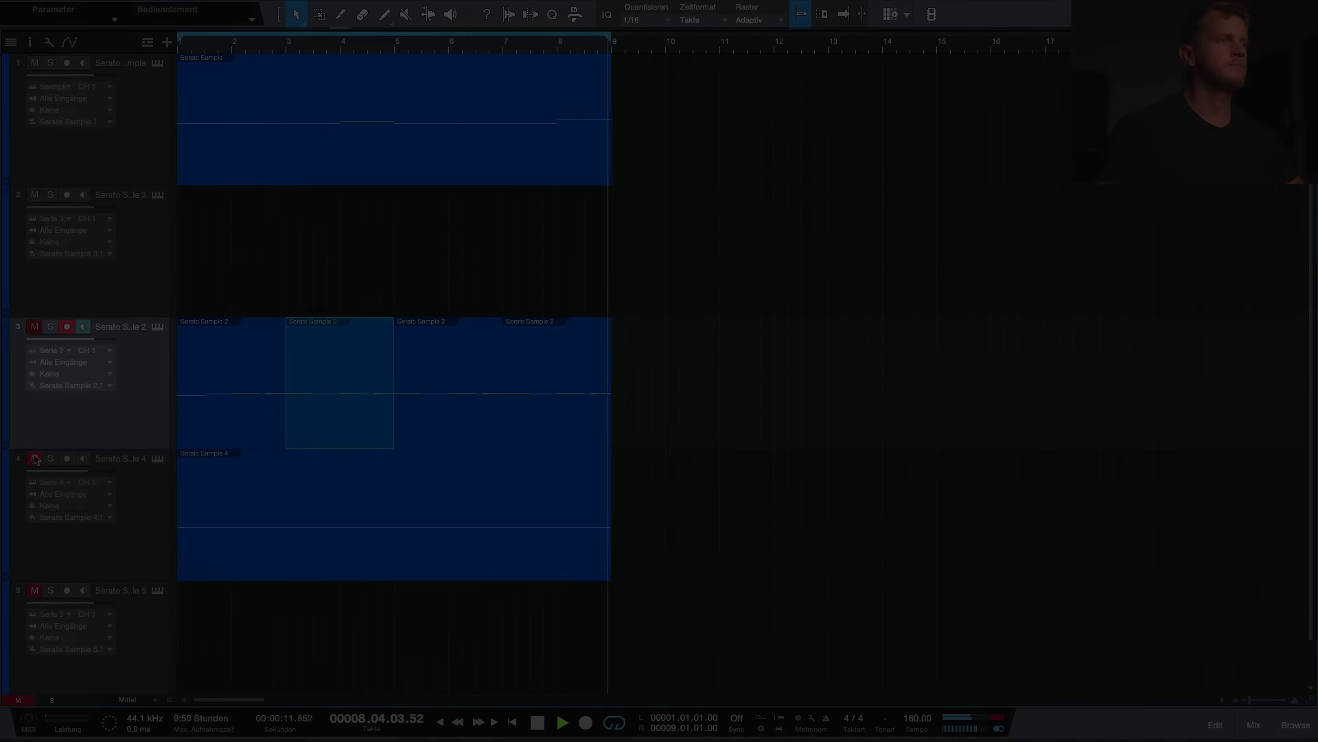